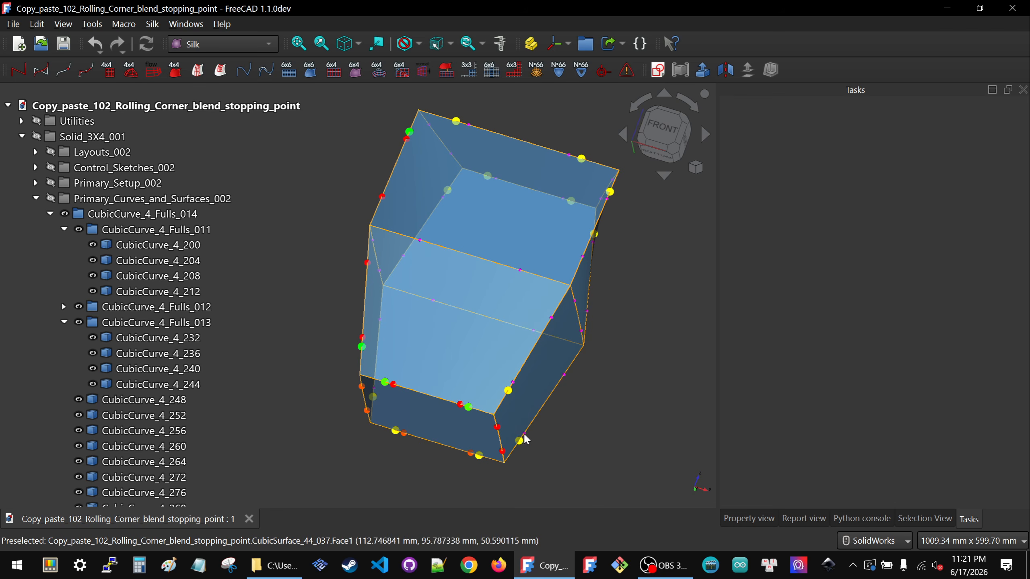
Examine CubicCurve_4_200 and CubicCurve_4_248, the edge curves meeting at the solid's lower front corner, from several angles.
middle_drag(391, 361, 385, 200)
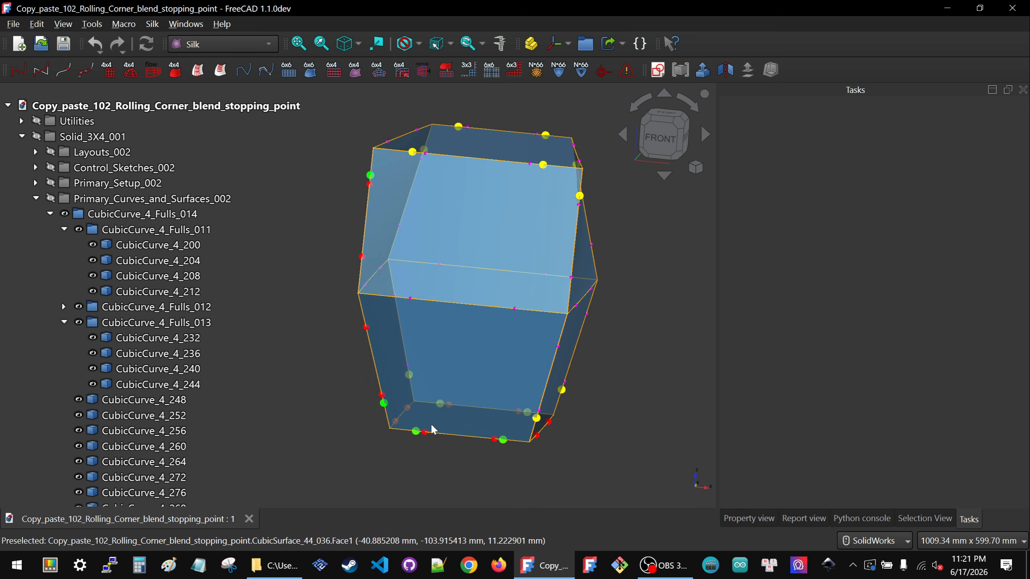
scroll(421, 437, up, 3)
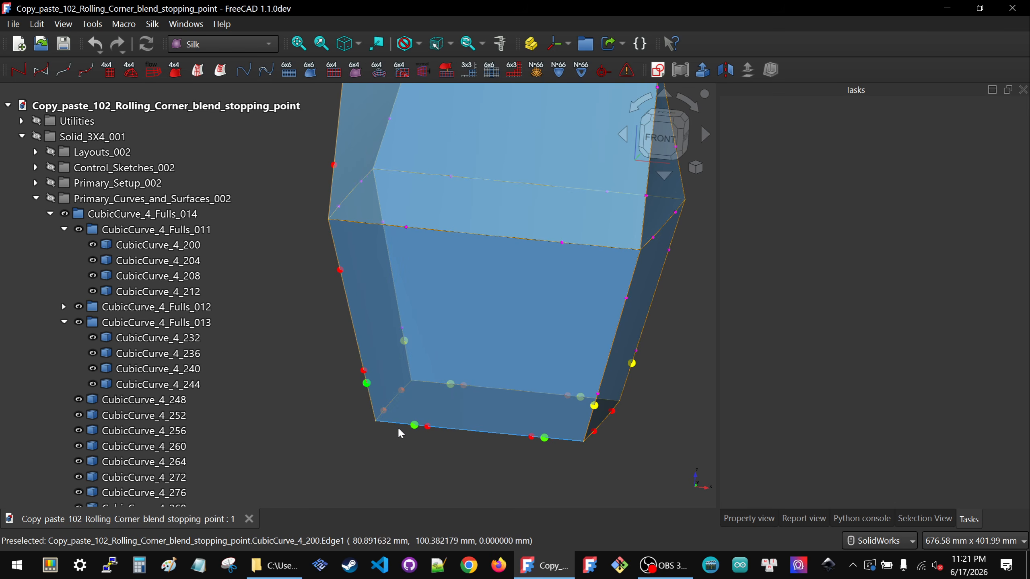
click(400, 429)
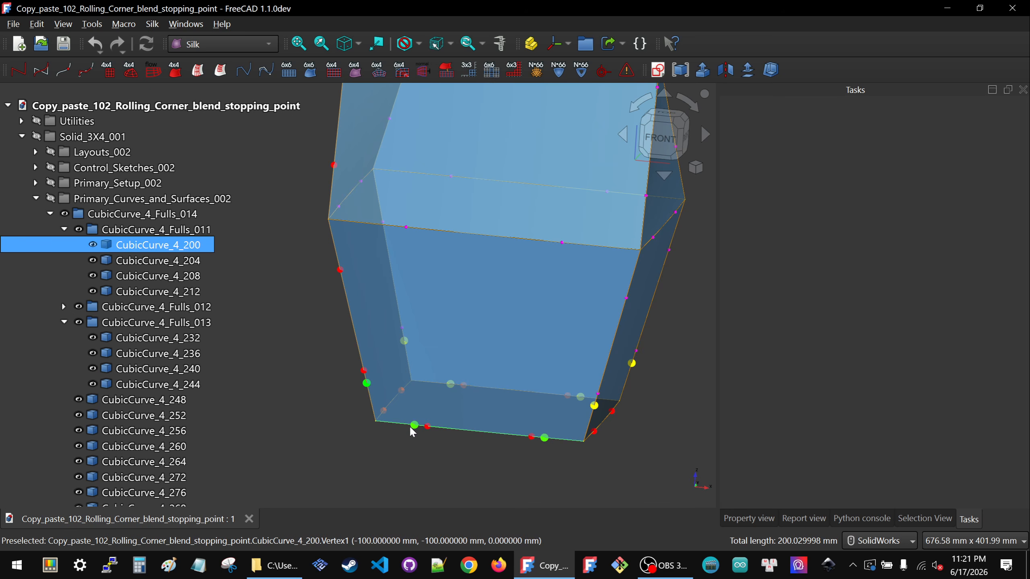
click(370, 406)
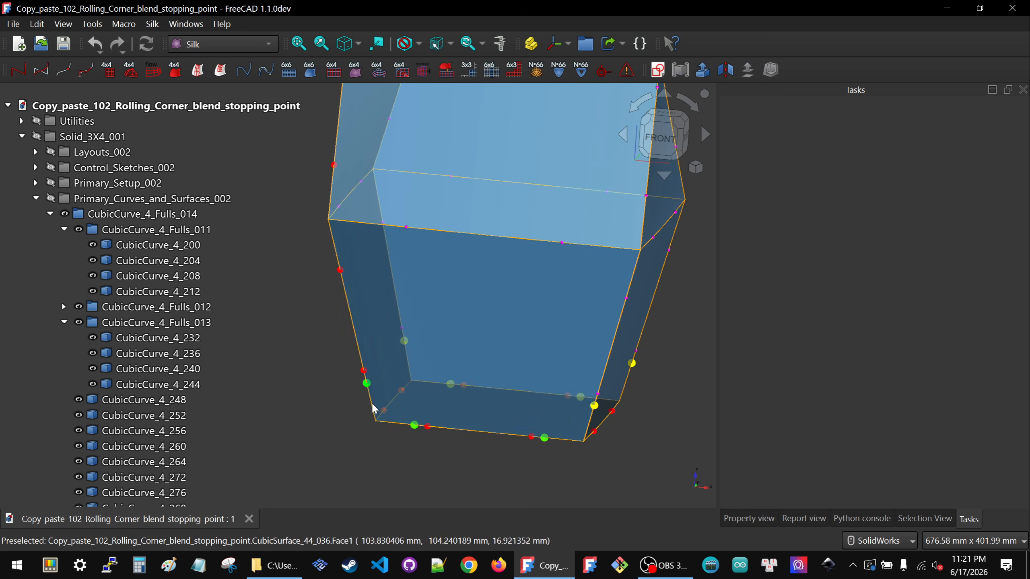
click(370, 402)
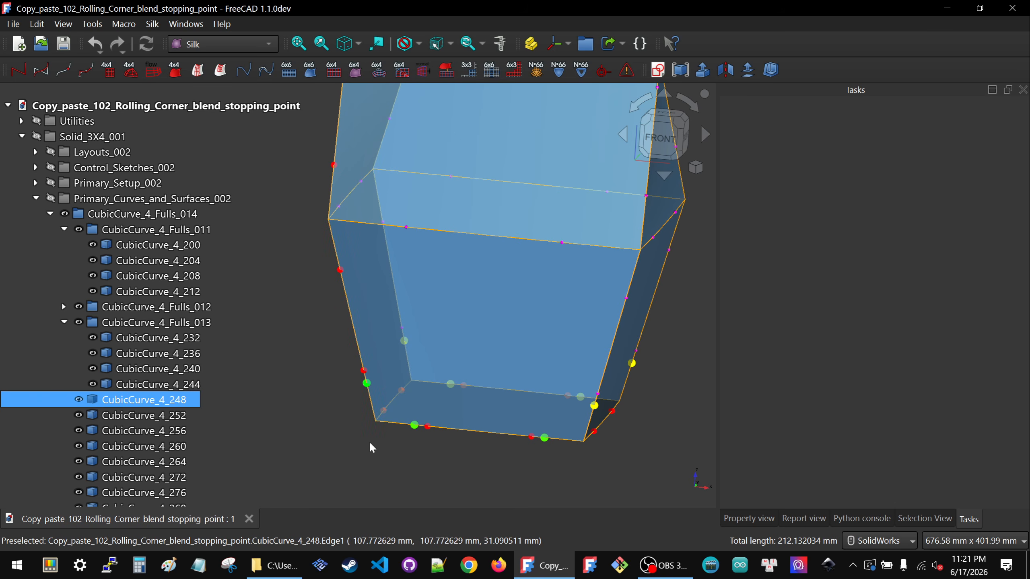
click(370, 443)
scroll(375, 437, down, 3)
middle_drag(376, 435, 404, 446)
scroll(395, 443, up, 3)
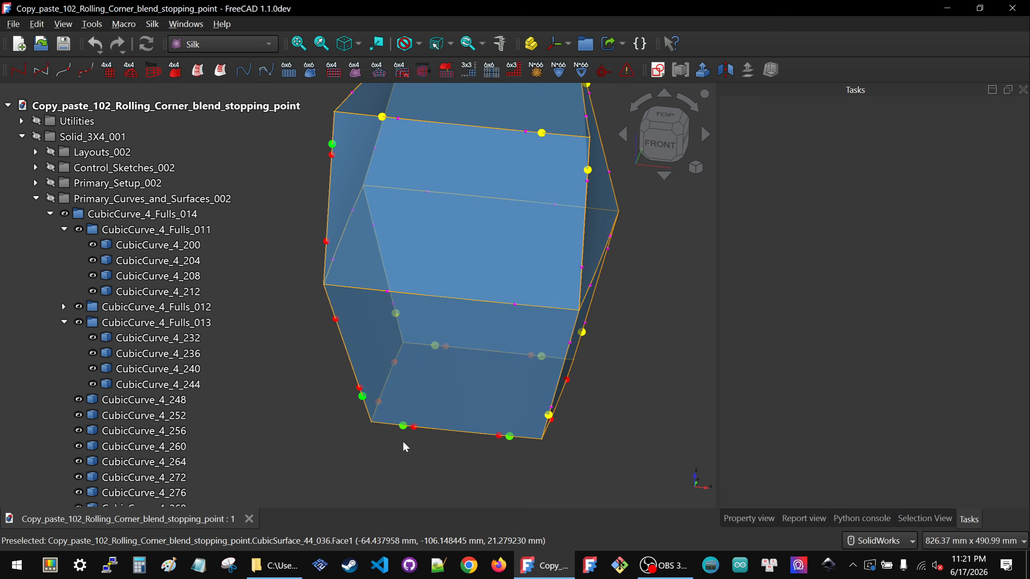
scroll(408, 451, down, 1)
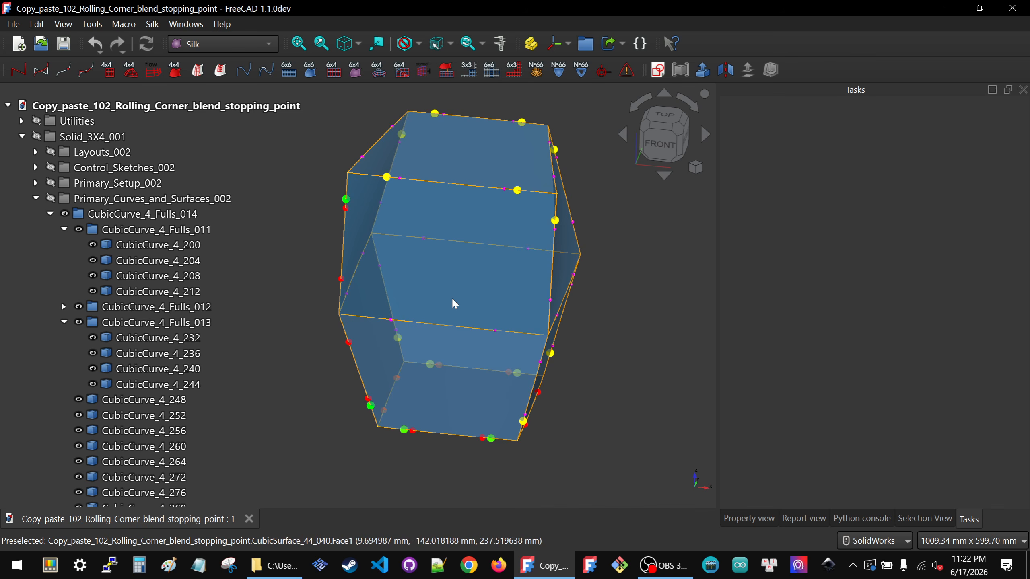
mouse_move(426, 334)
middle_down()
mouse_move(415, 321)
mouse_move(412, 335)
middle_up()
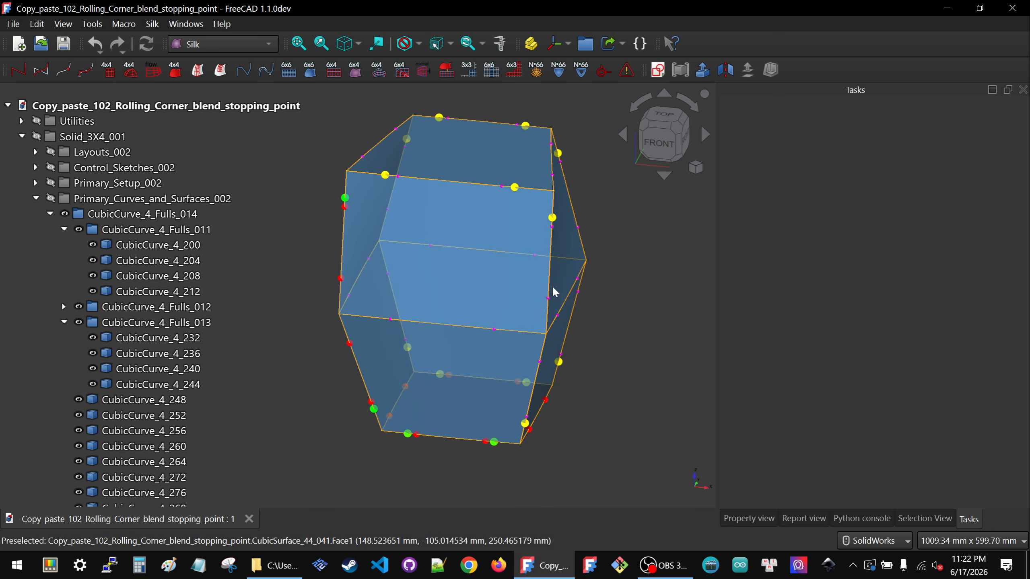
Select the vertex of CubicCurve_4_200 at the lower front corner and examine the corner up close.
scroll(404, 446, up, 5)
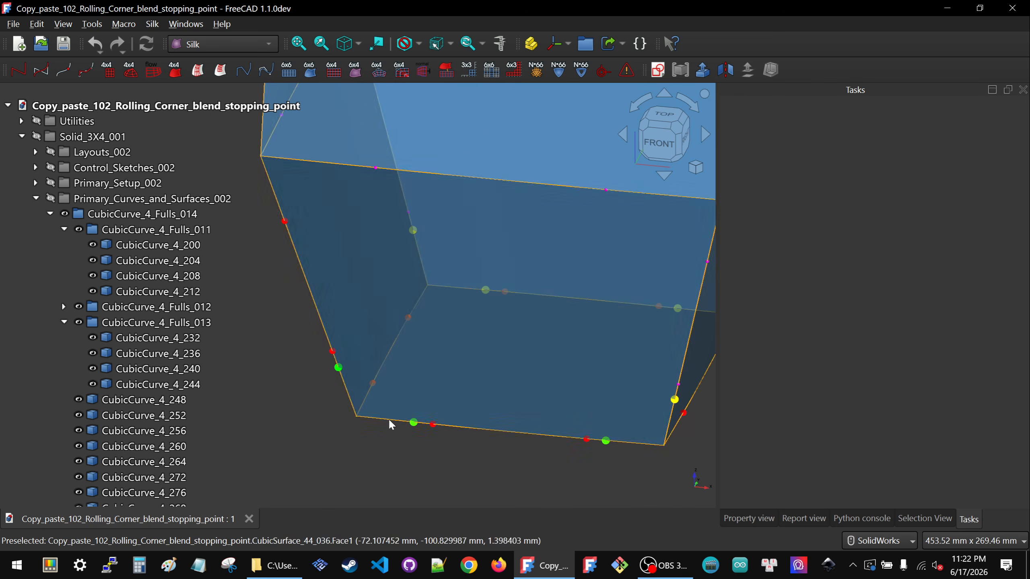
click(366, 418)
click(369, 441)
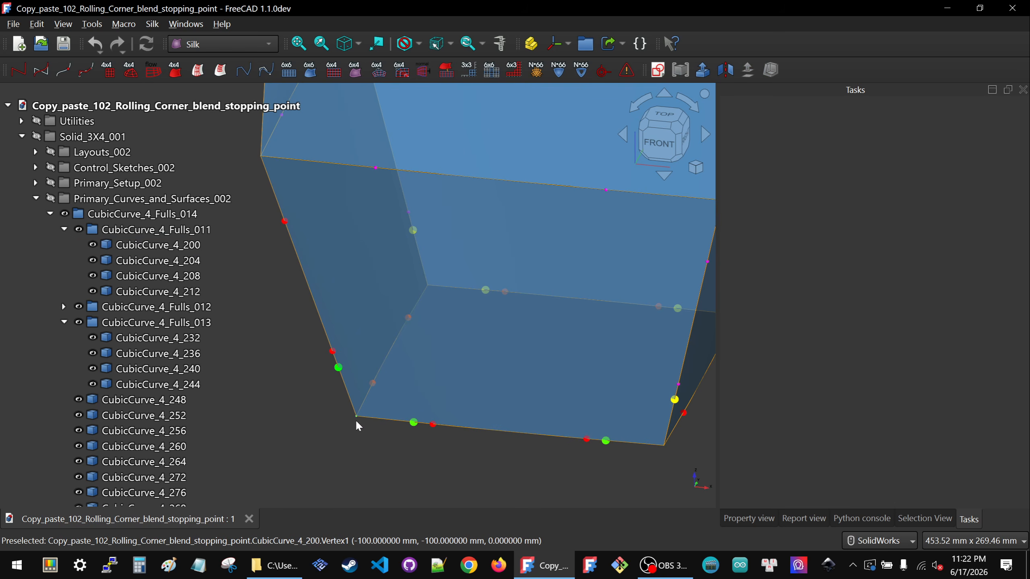
click(356, 417)
scroll(358, 428, up, 4)
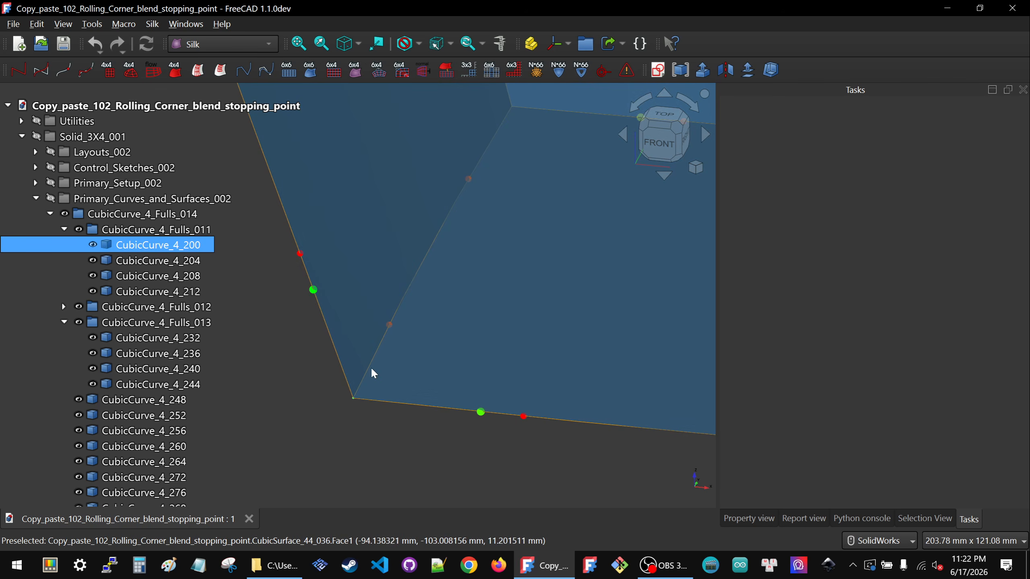
scroll(358, 419, down, 4)
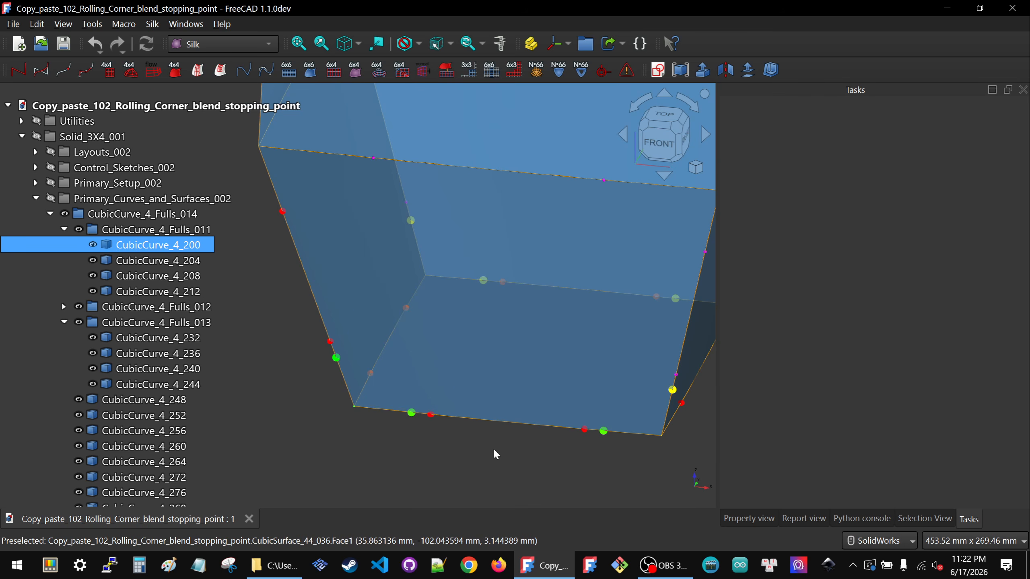
Inspect the properties of the green rolling leader point nearest the corner on the bottom front edge.
click(412, 413)
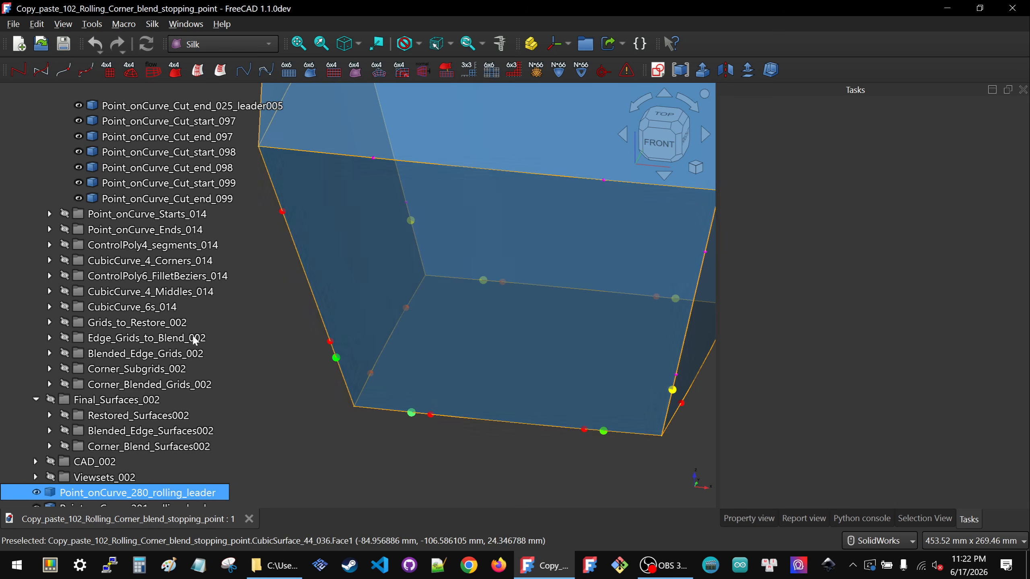
click(757, 520)
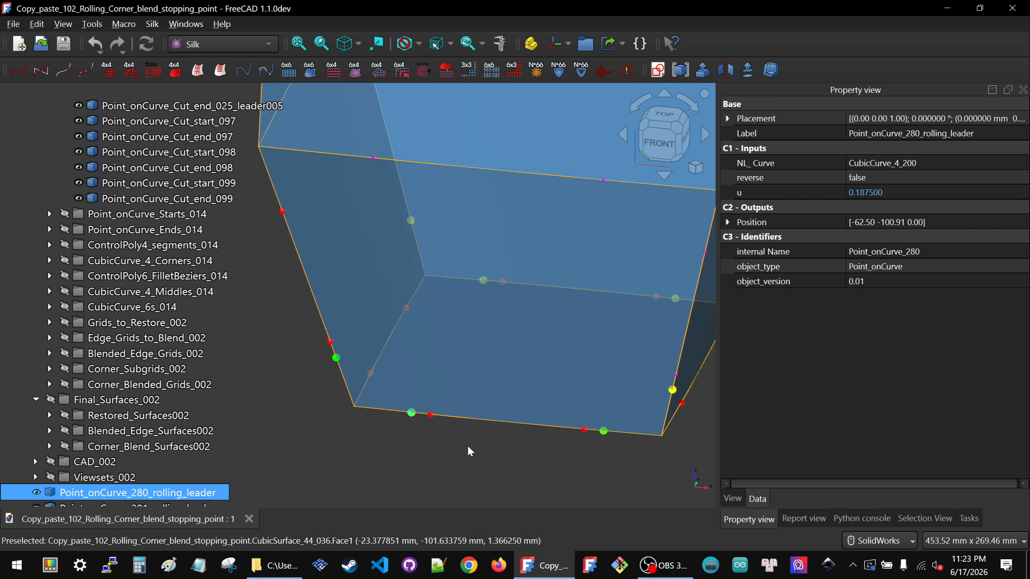
click(469, 447)
Collapse the CubicCurve_4_Fulls_014 and CubicSurface_44s_003 groups, and hide the CubicSurface_44s_003 surfaces.
scroll(435, 442, down, 2)
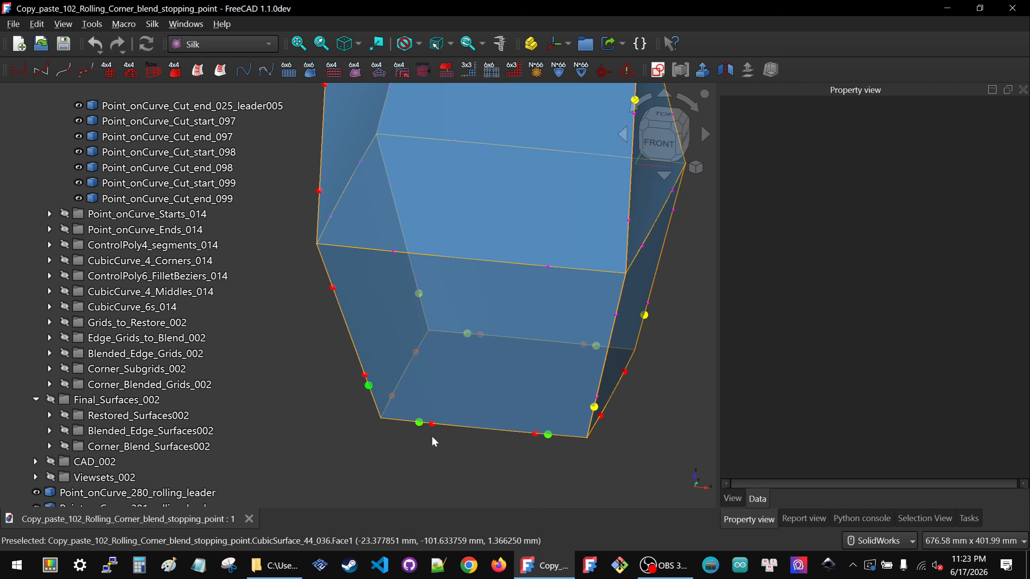
mouse_move(403, 395)
middle_down()
mouse_move(415, 383)
mouse_move(407, 396)
middle_up()
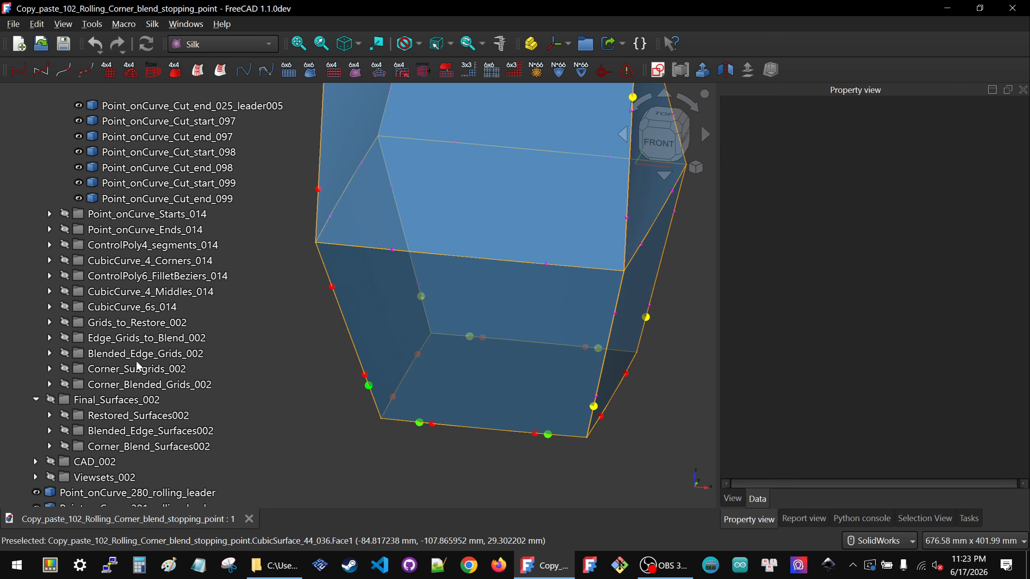
scroll(41, 325, up, 14)
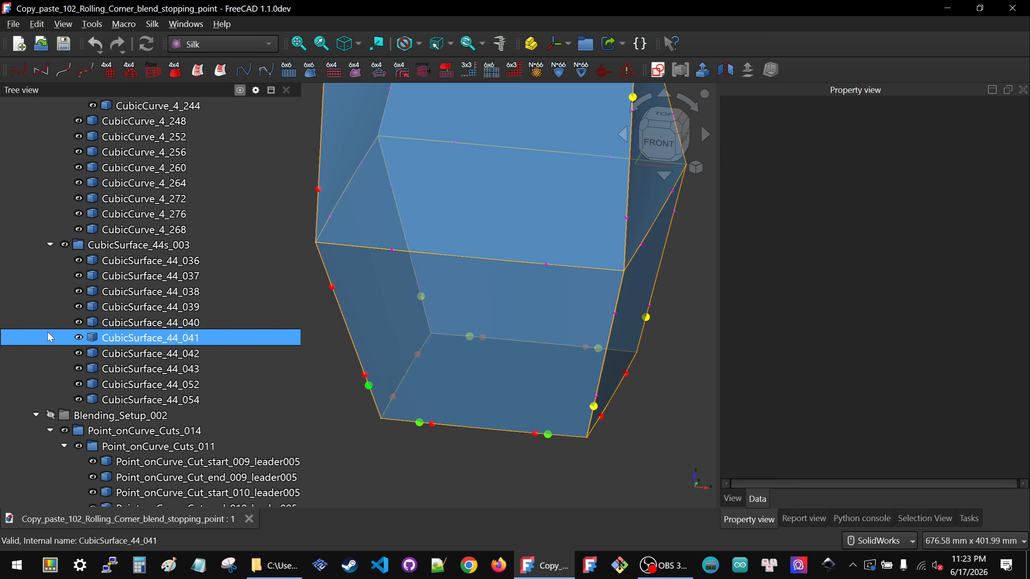
scroll(48, 332, up, 6)
click(51, 214)
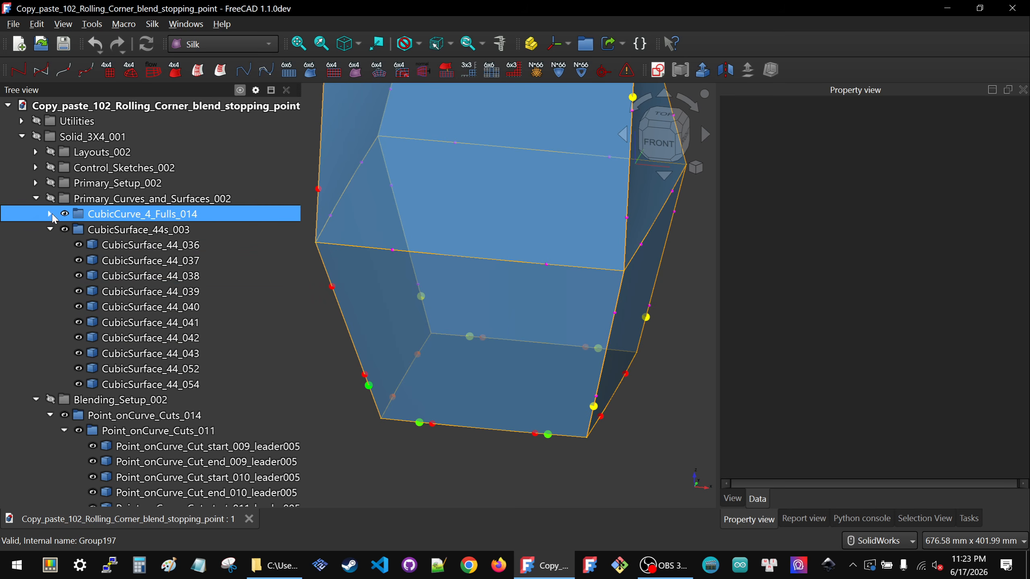
click(48, 223)
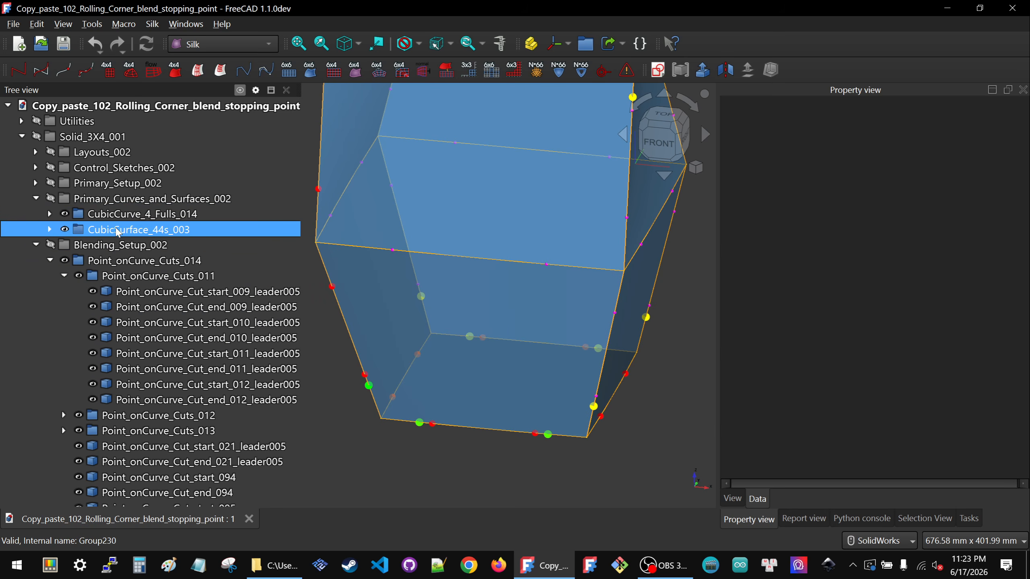
click(116, 227)
key(space)
click(441, 481)
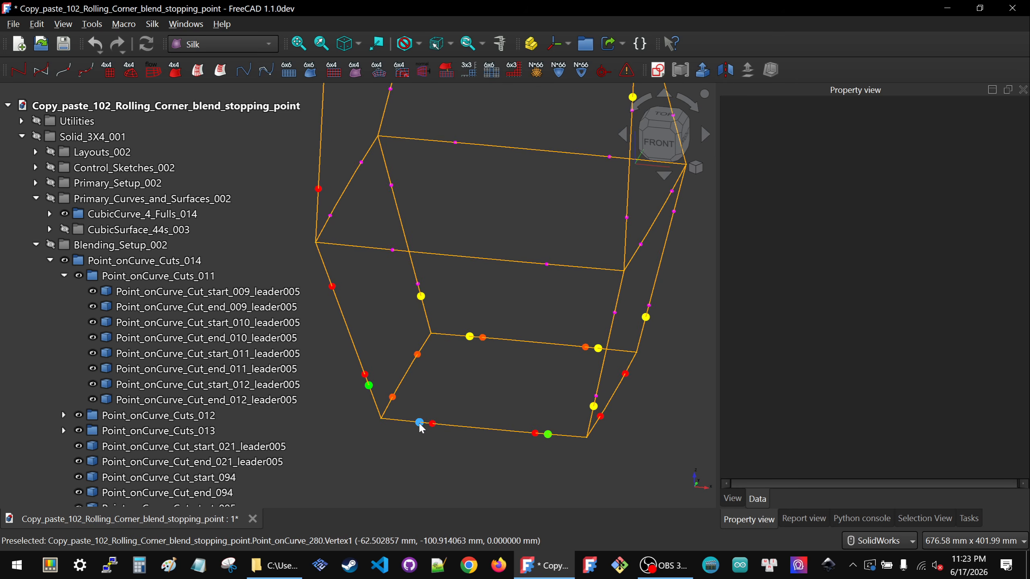
Collapse the Point_onCurve_Cuts_014 group and show the Point_onCurve_Starts_014 points.
click(447, 424)
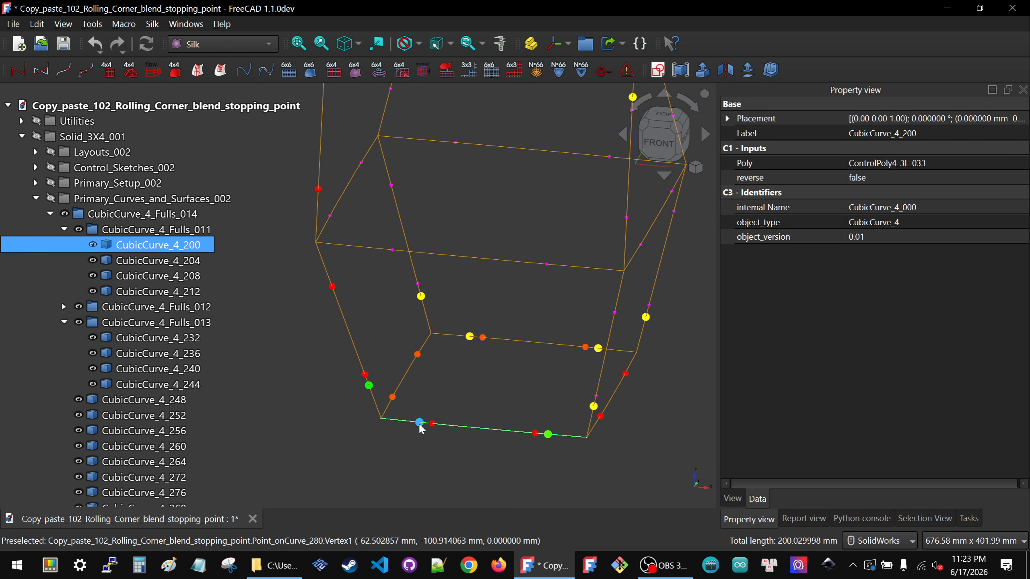
click(426, 454)
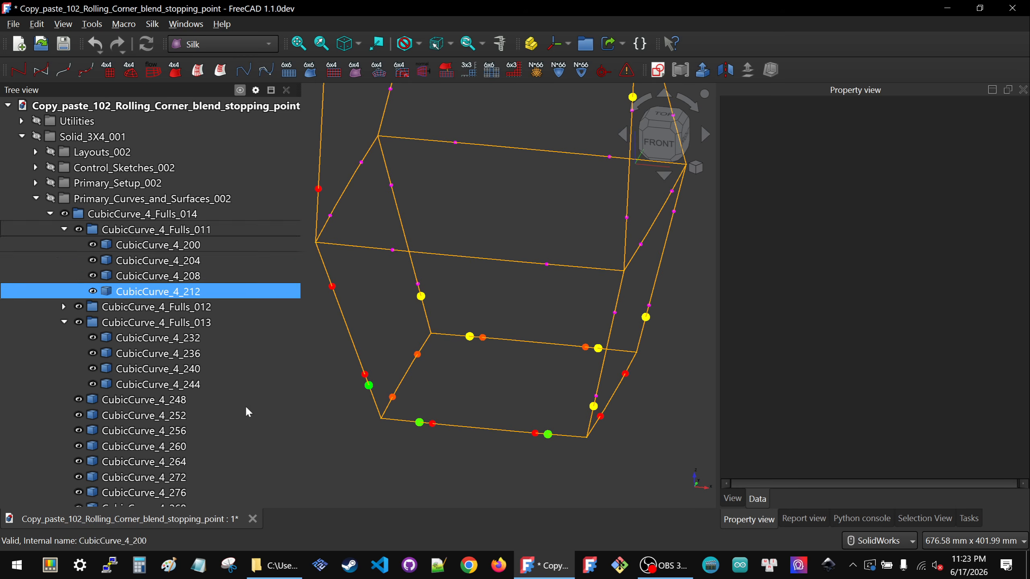
click(51, 214)
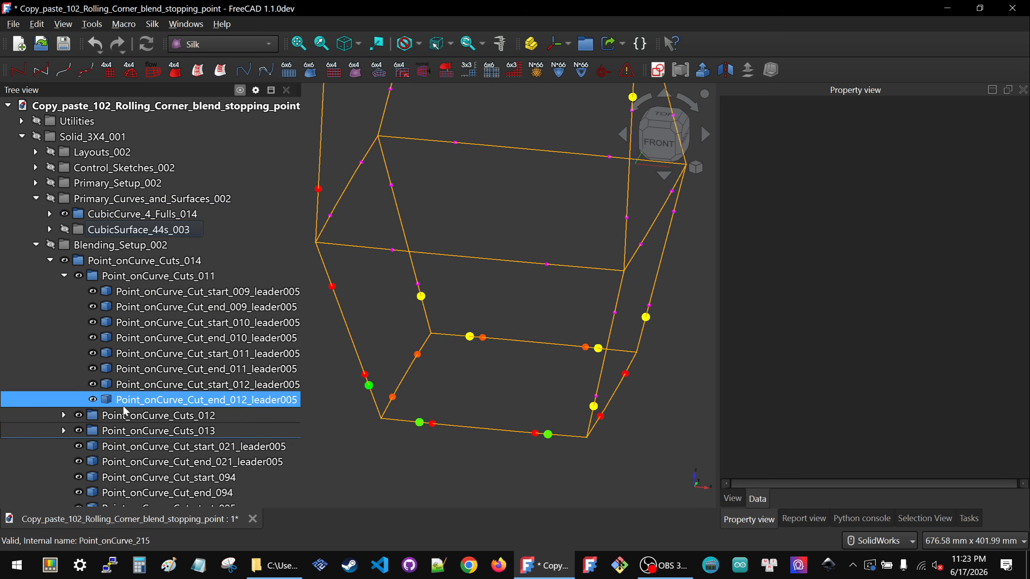
click(64, 276)
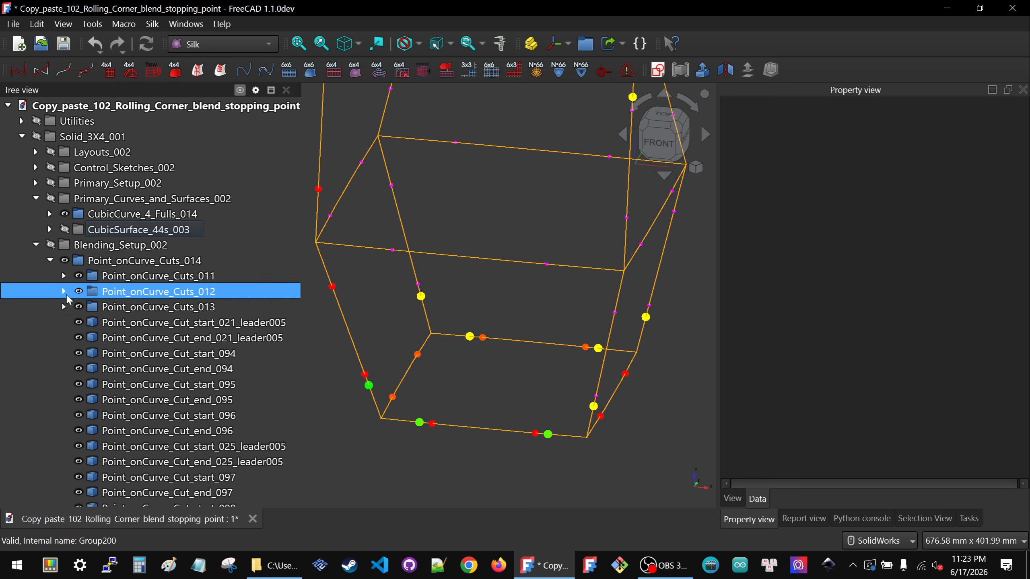
click(51, 260)
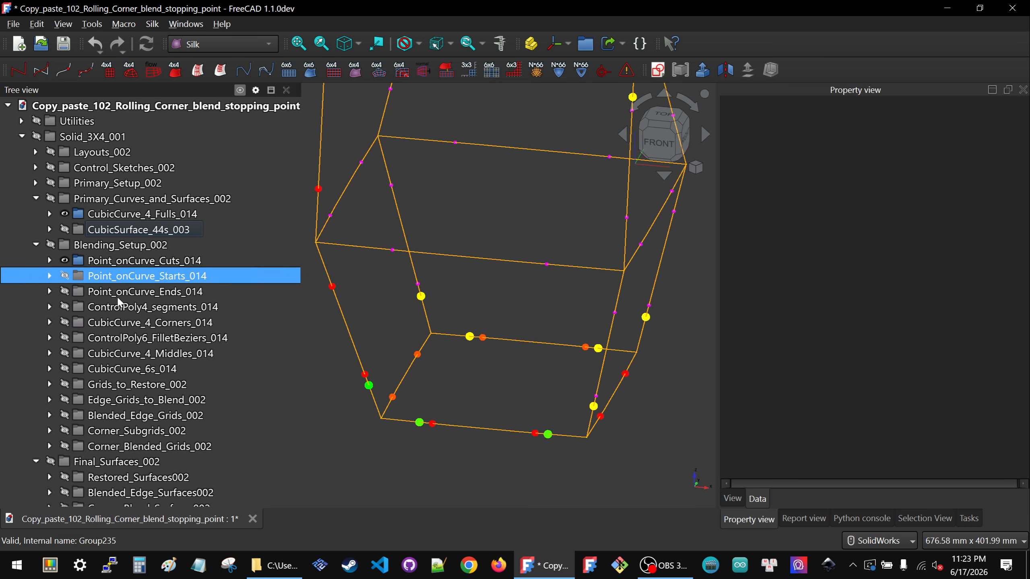
click(139, 280)
key(space)
click(418, 467)
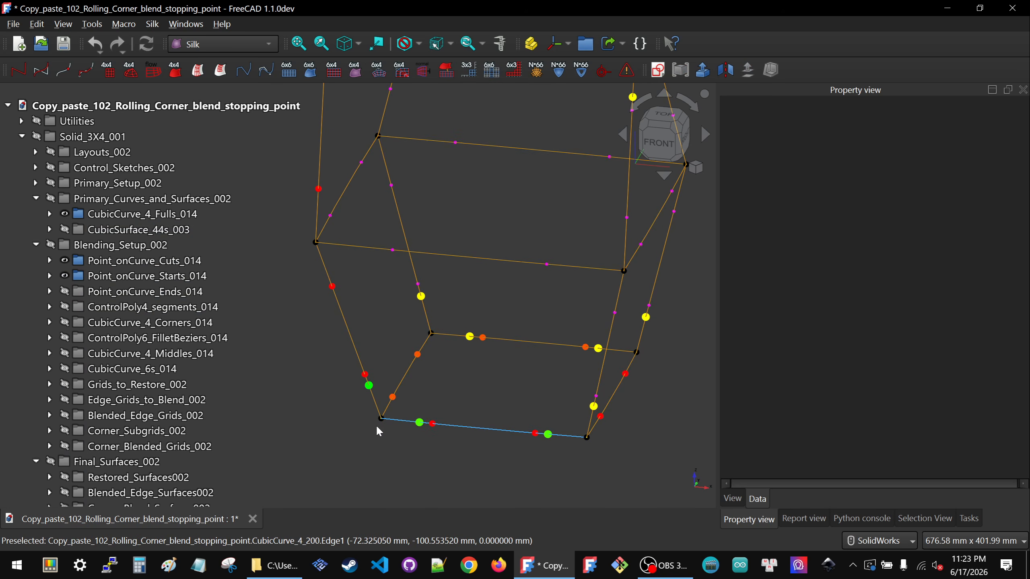
Try to select the black start point at the lower front corner where the three edge curves meet.
scroll(374, 430, up, 3)
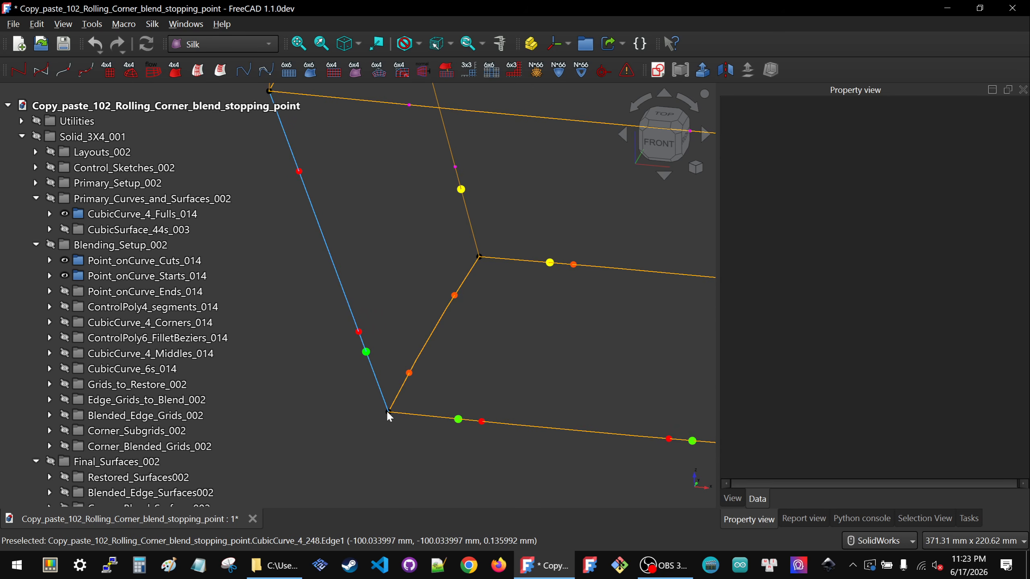
scroll(387, 412, up, 3)
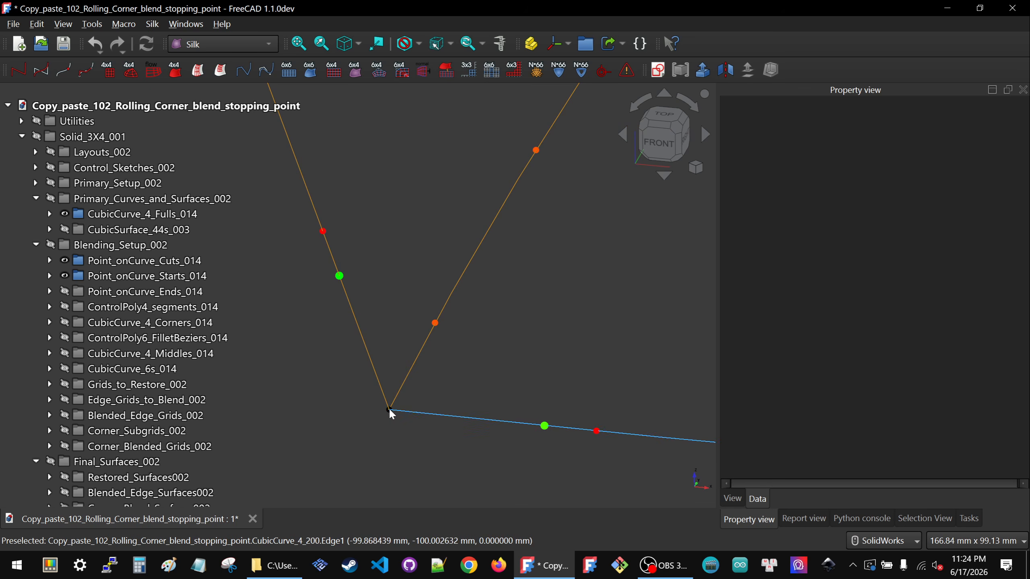
click(390, 424)
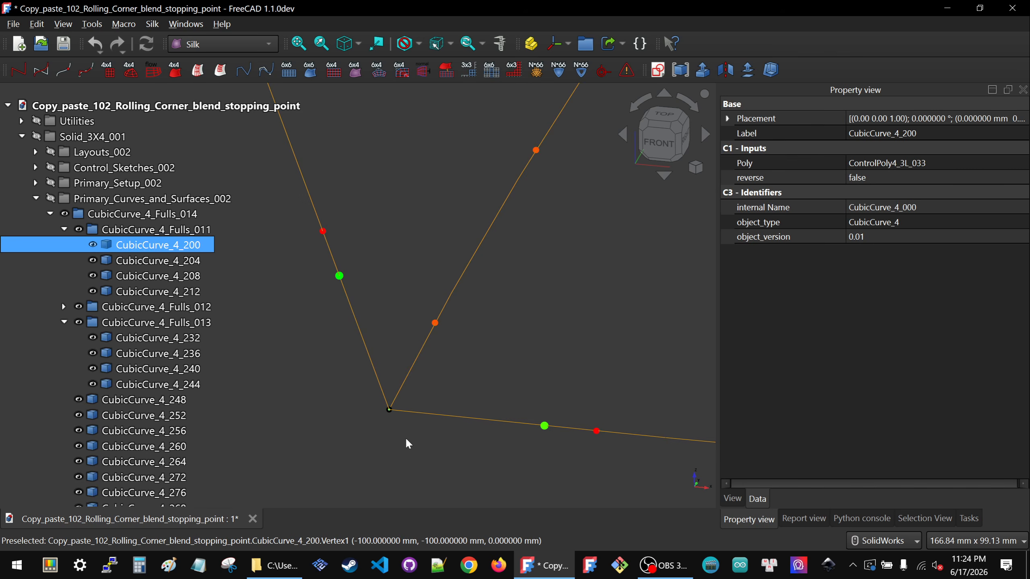
scroll(390, 422, down, 2)
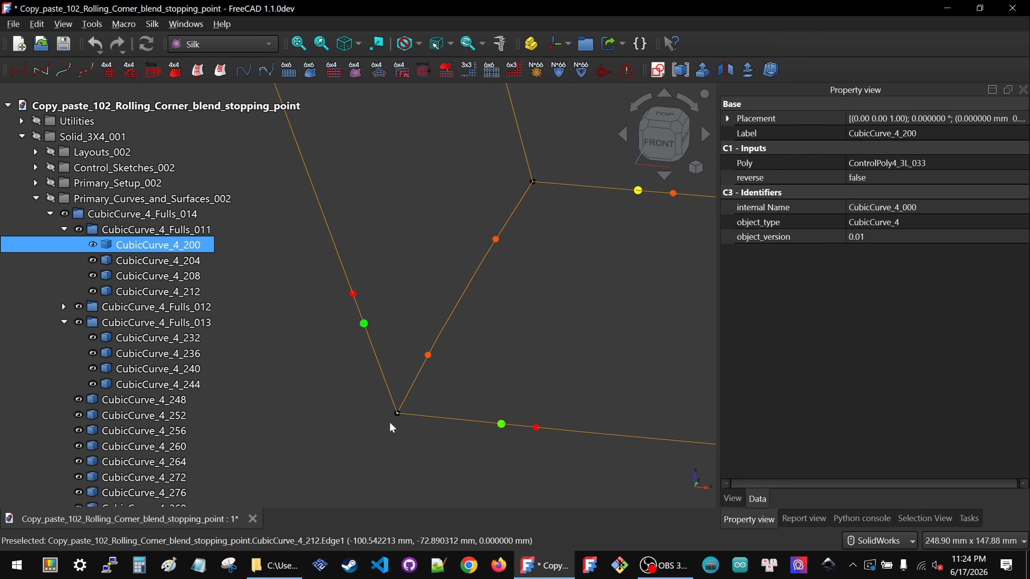
click(389, 421)
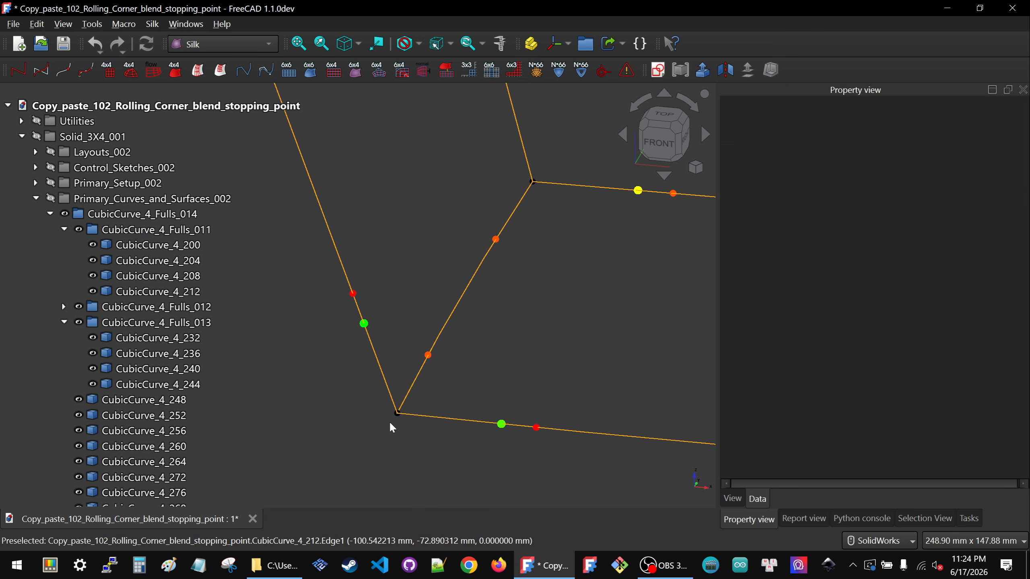
Hide CubicCurve_4_248, CubicCurve_4_212 and CubicCurve_4_200 around the lower front corner, and select the black start point there.
click(395, 400)
key(space)
click(407, 396)
key(space)
click(404, 390)
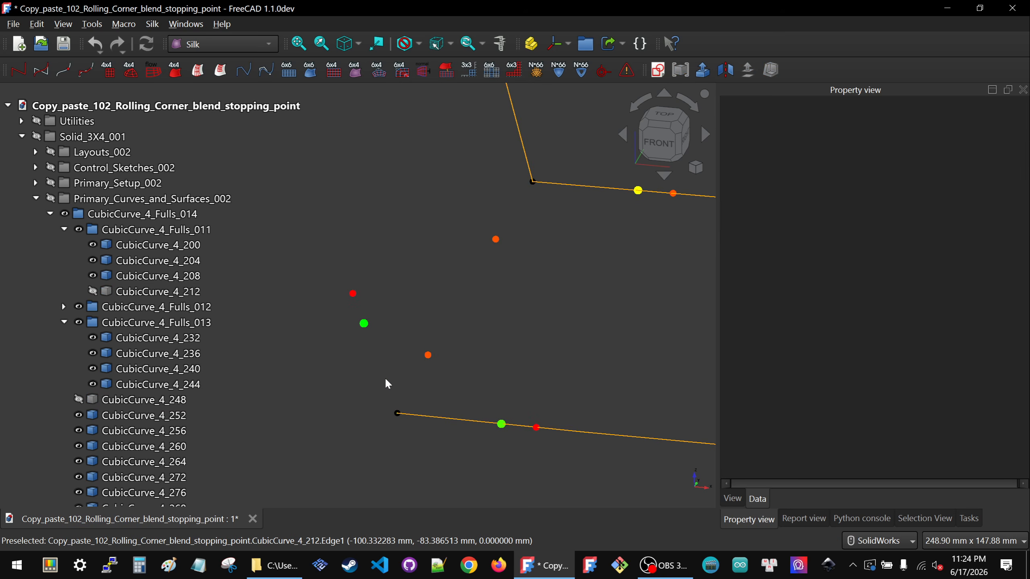
click(452, 421)
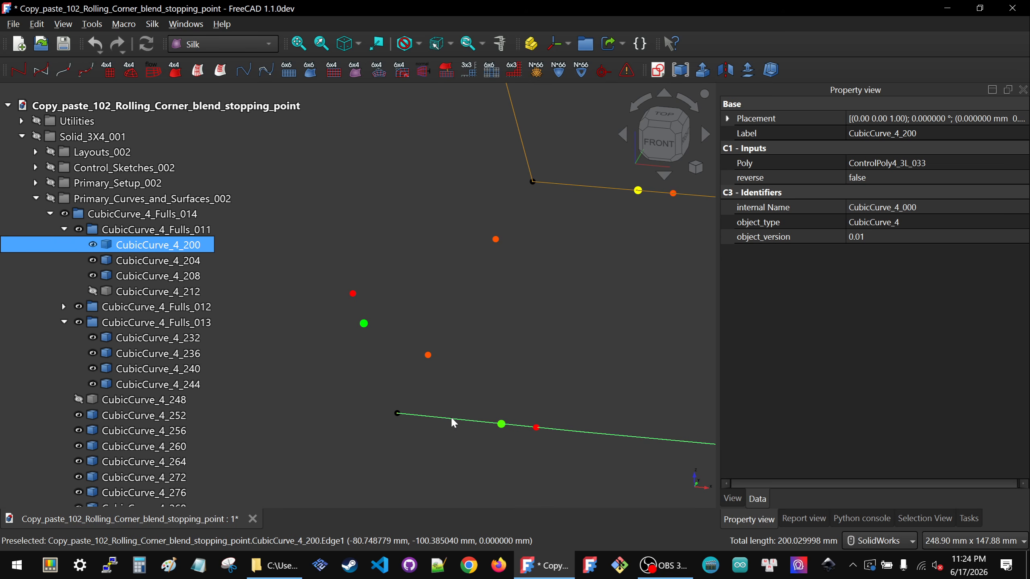
key(space)
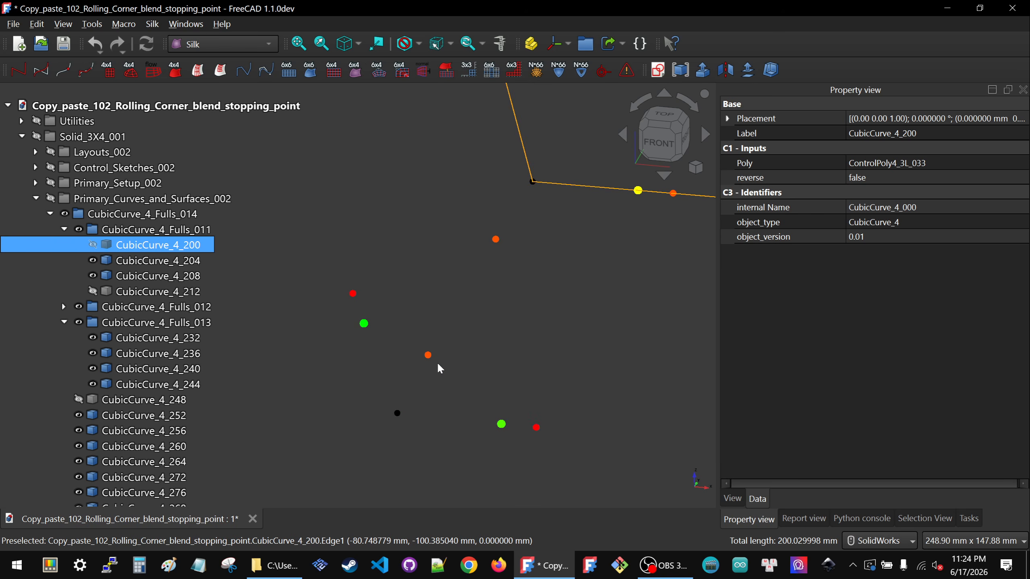
click(397, 414)
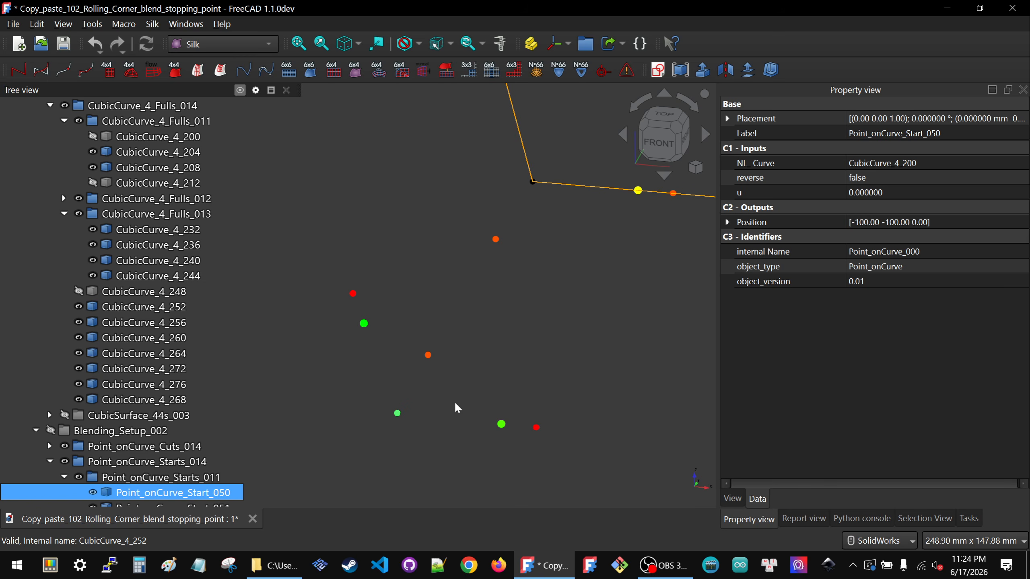
Show CubicCurve_4_200 and all the other hidden curves of the CubicCurve_4_Fulls_014 group.
scroll(311, 352, up, 3)
scroll(311, 353, down, 2)
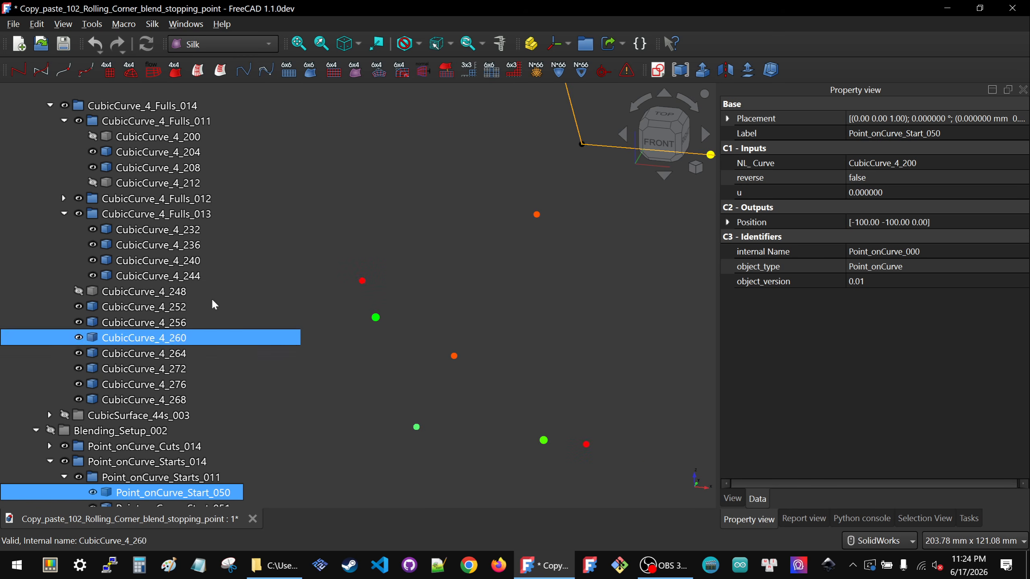
click(139, 142)
key(space)
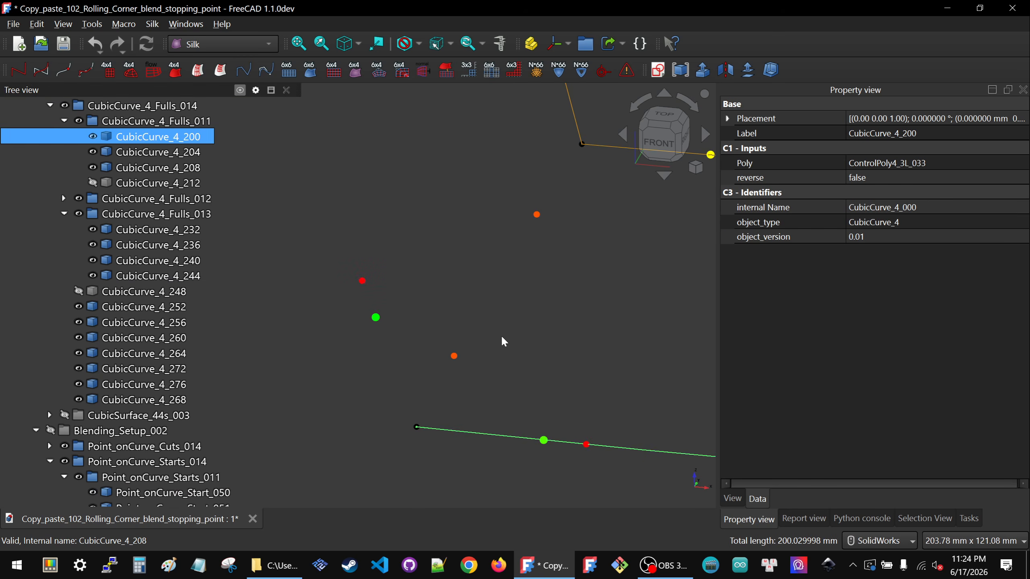
click(483, 337)
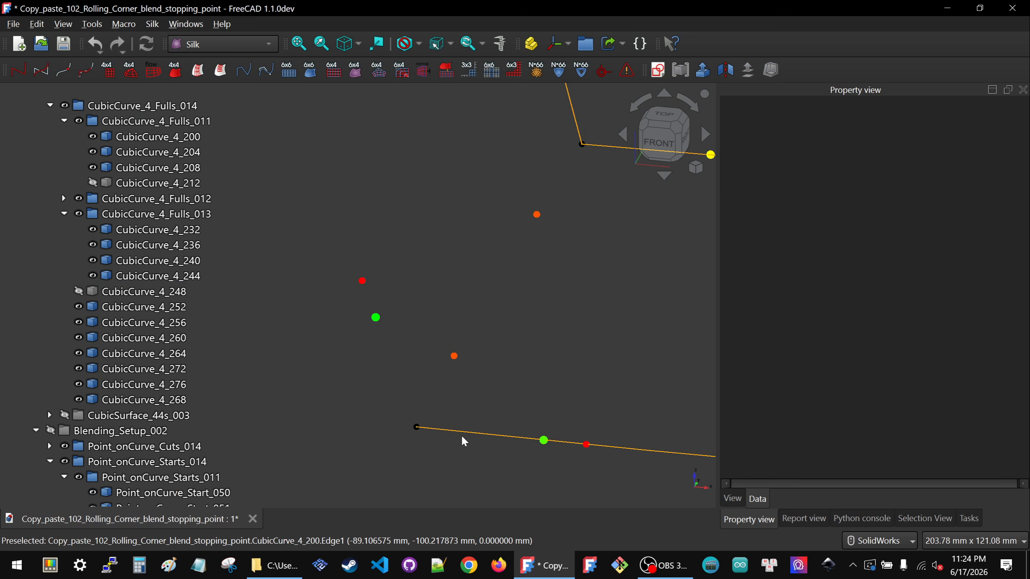
click(125, 110)
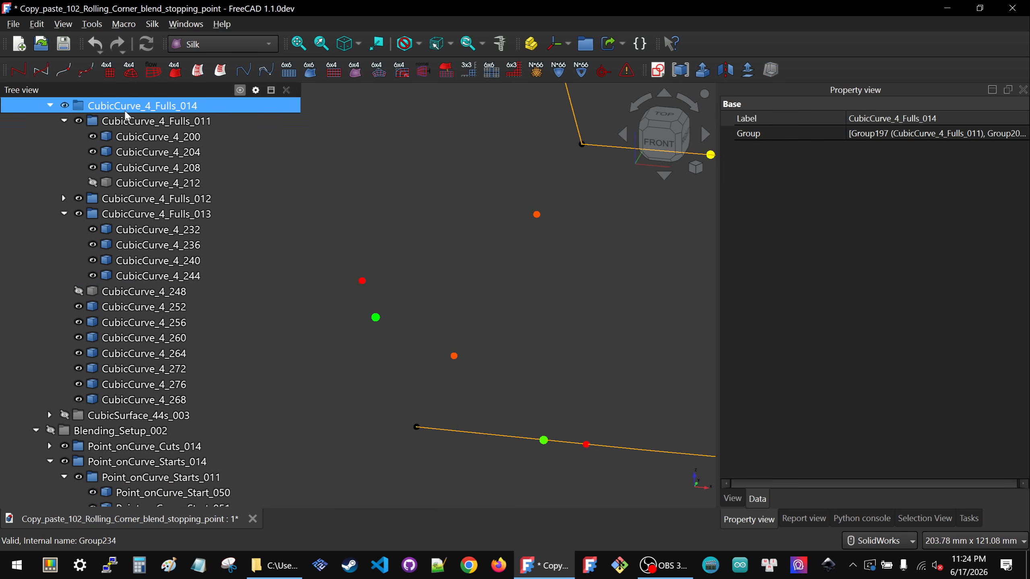
key(space)
click(445, 308)
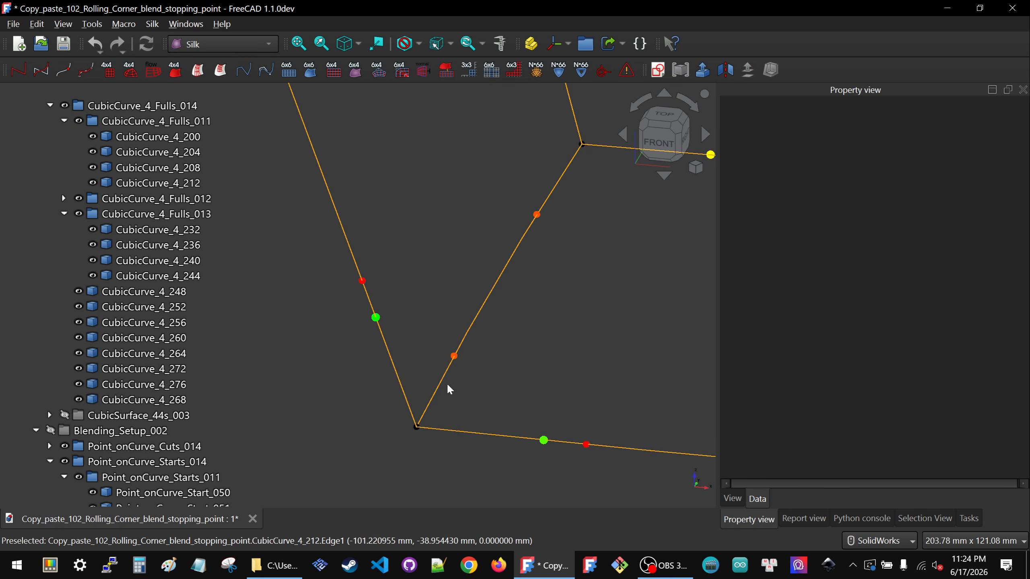
Hide CubicCurve_4_212 and CubicCurve_4_248 where they meet at the lower front corner.
click(442, 378)
key(space)
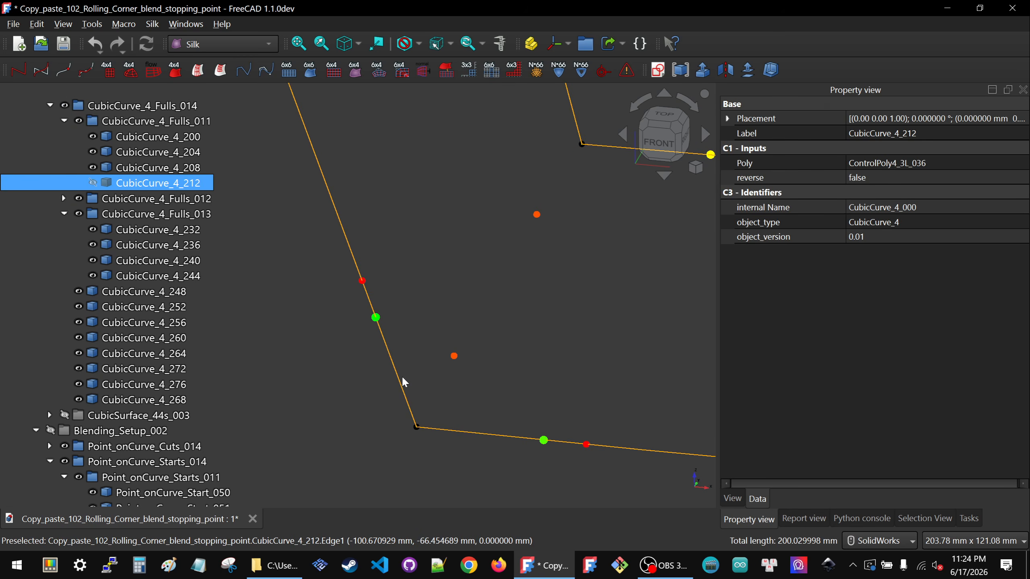
click(401, 379)
key(space)
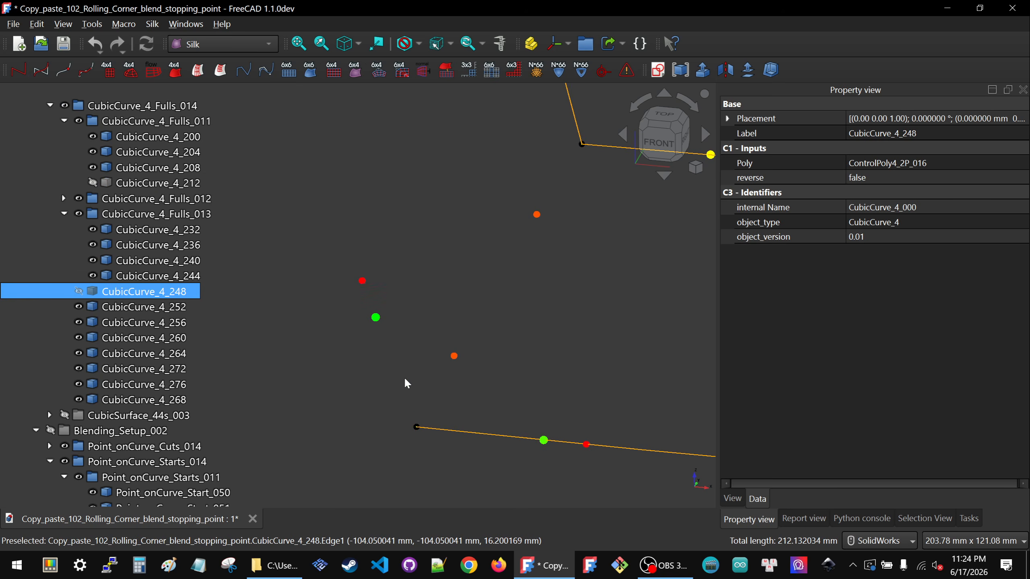
Hide CubicCurve_4_200 and create a ControlPoly4 segment on it from Point_onCurve_Start_050 to Point_onCurve_280_rolling_leader.
click(455, 432)
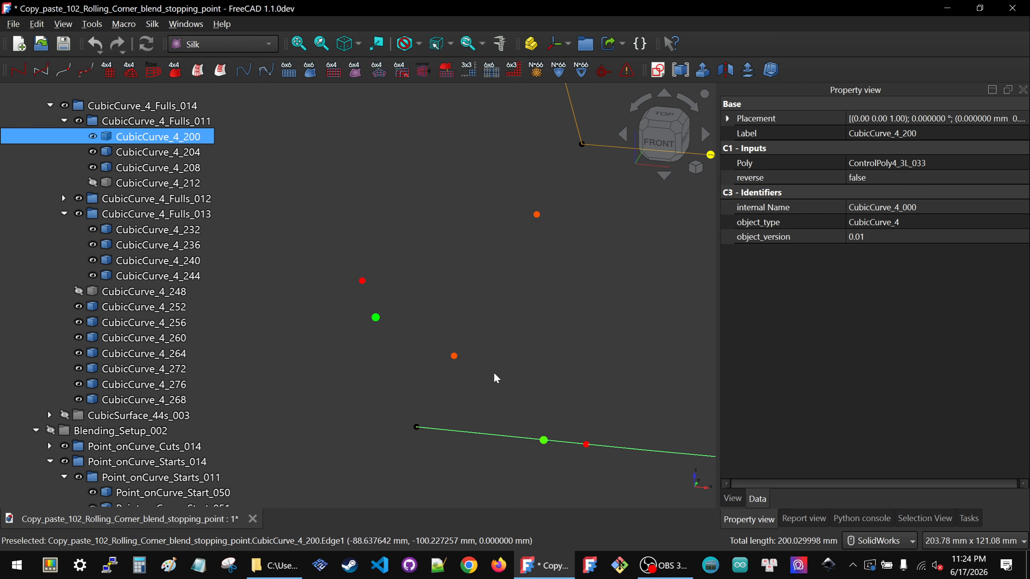
key(space)
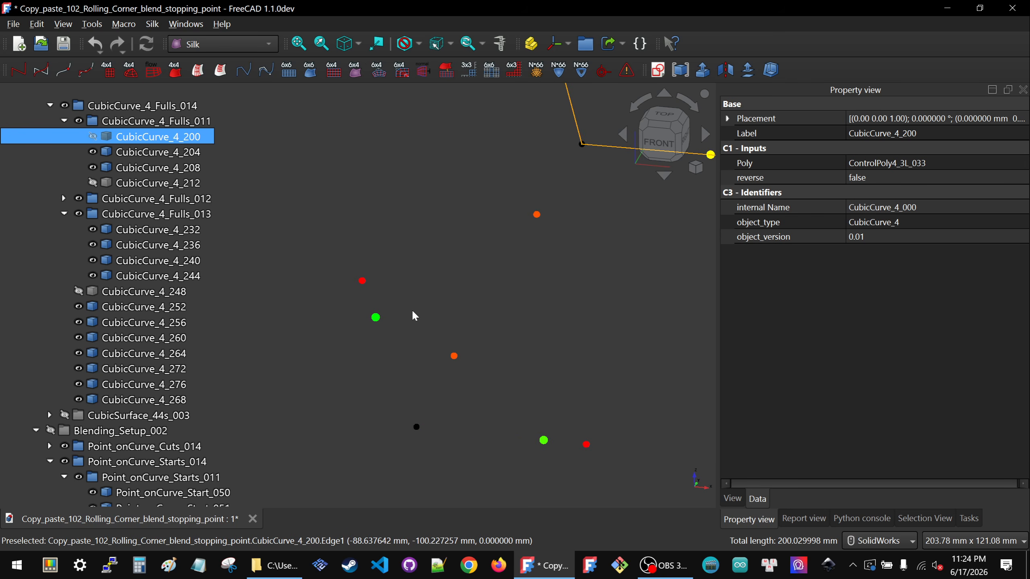
ctrl+click(417, 427)
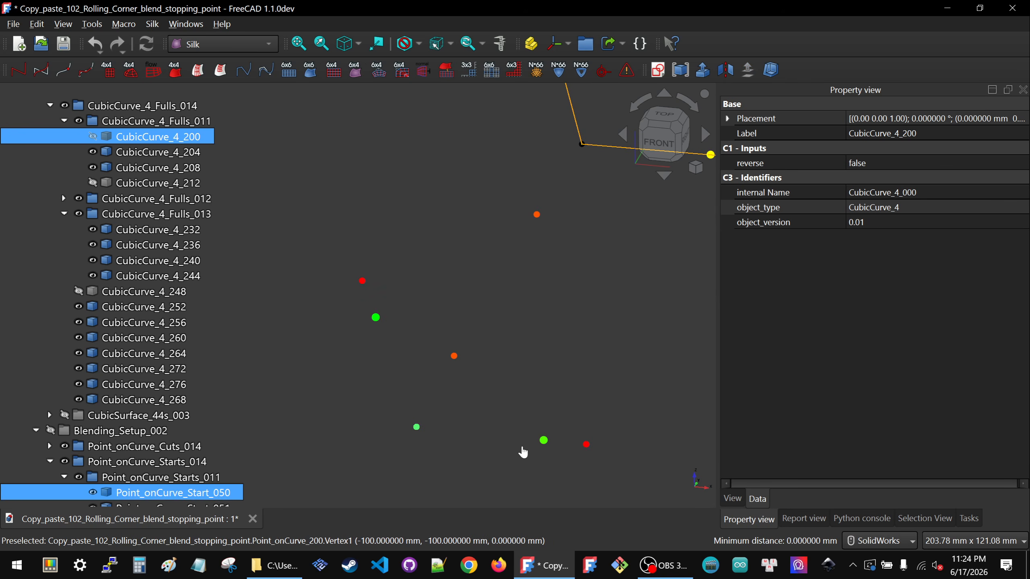
ctrl+click(544, 441)
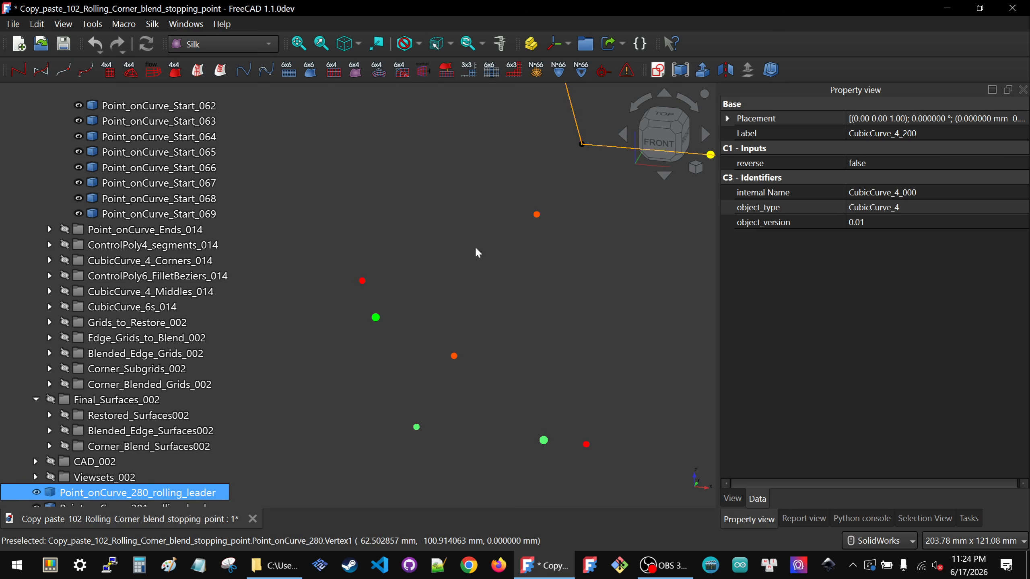
click(86, 71)
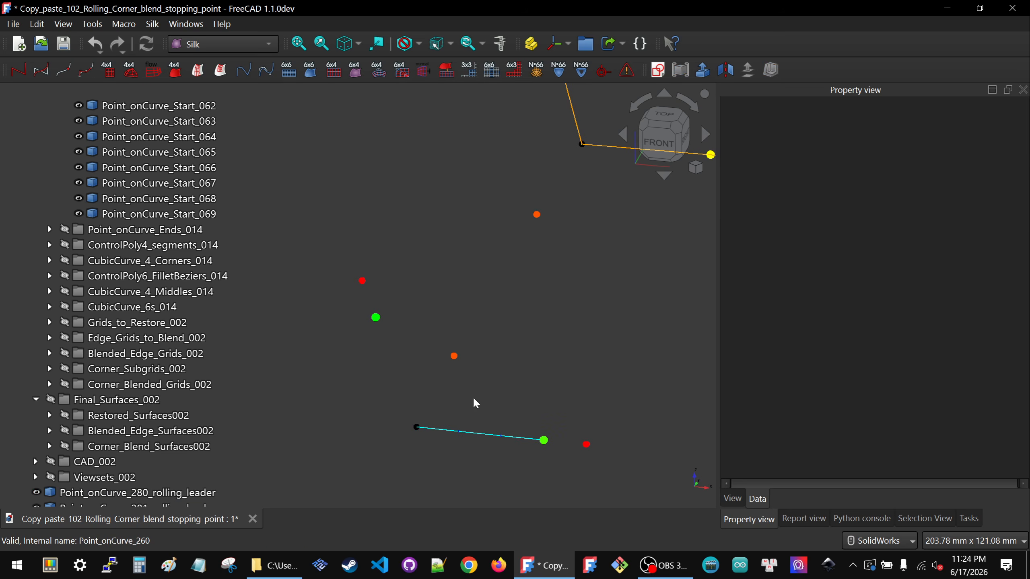
Hide the new control polygon segment between the corner start point and the green rolling leader point.
click(478, 433)
key(space)
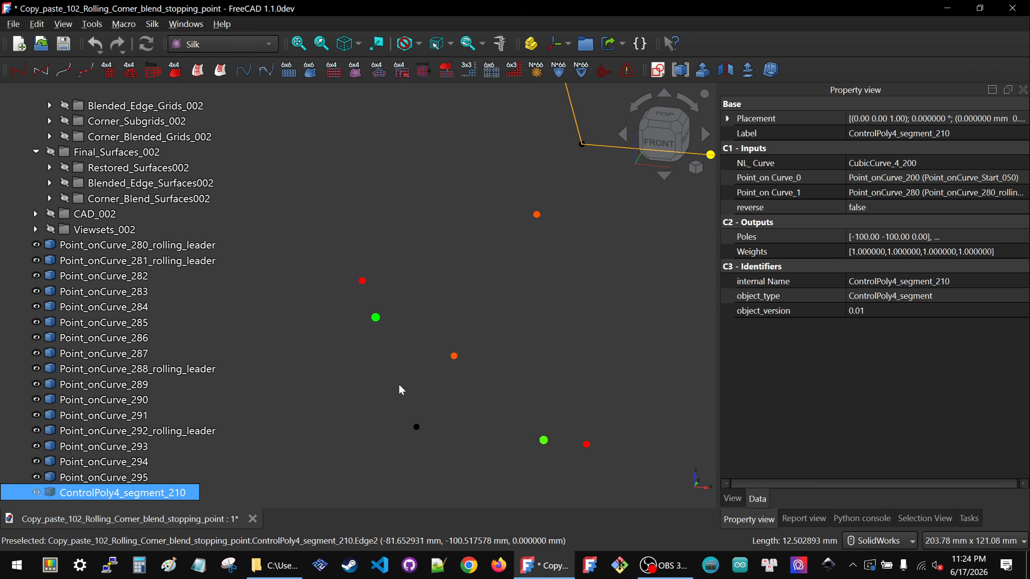
click(238, 321)
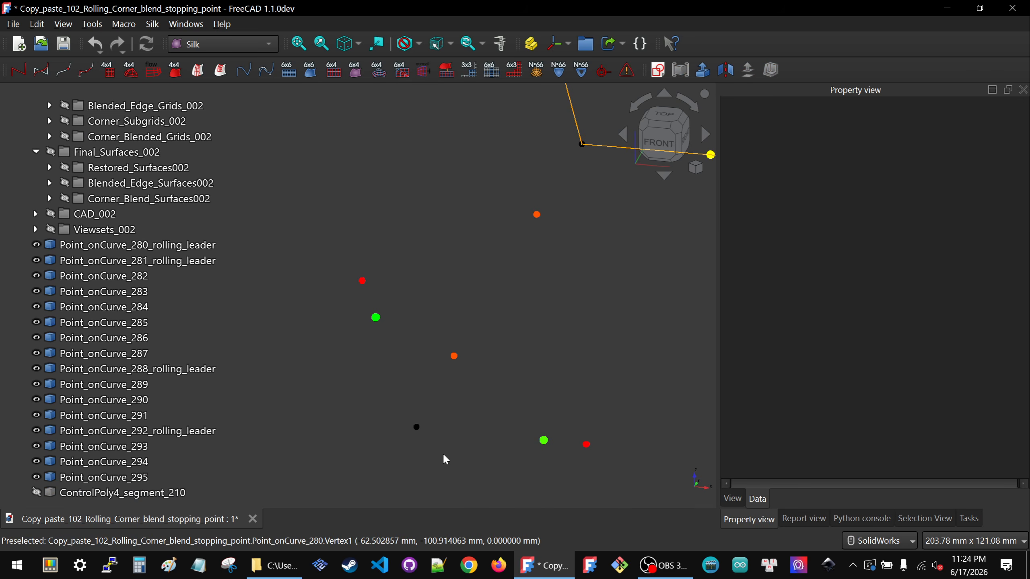
Show every curve of the CubicCurve_4_Fulls_014 group again by toggling the group's visibility.
scroll(256, 378, up, 5)
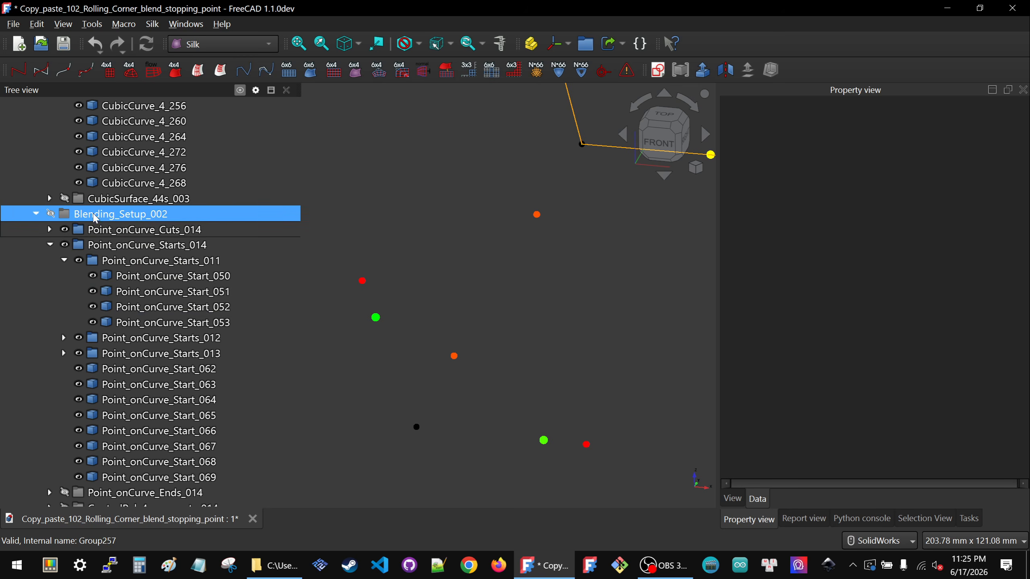
scroll(96, 215, up, 5)
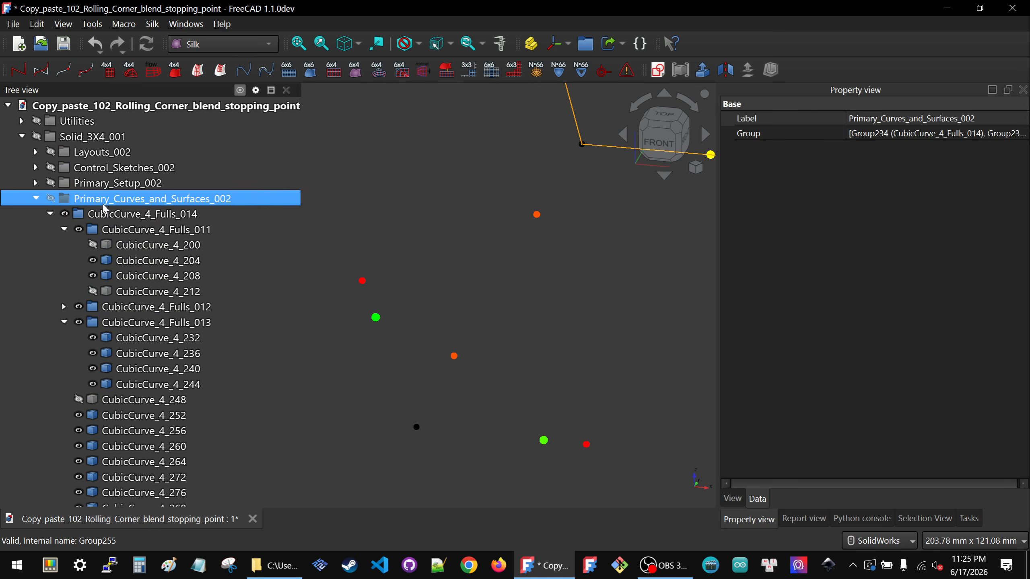
click(89, 199)
key(space)
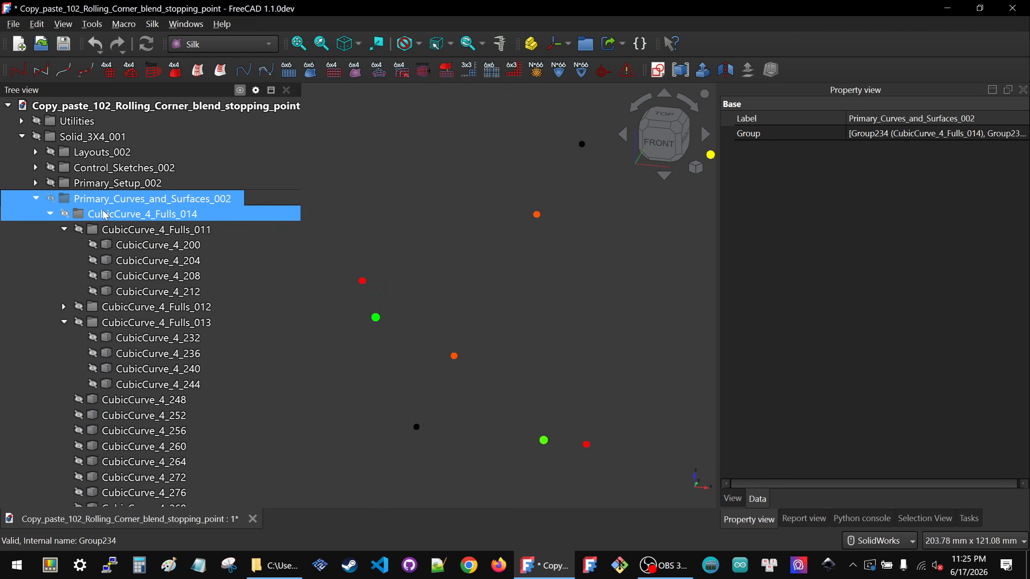
click(103, 214)
key(space)
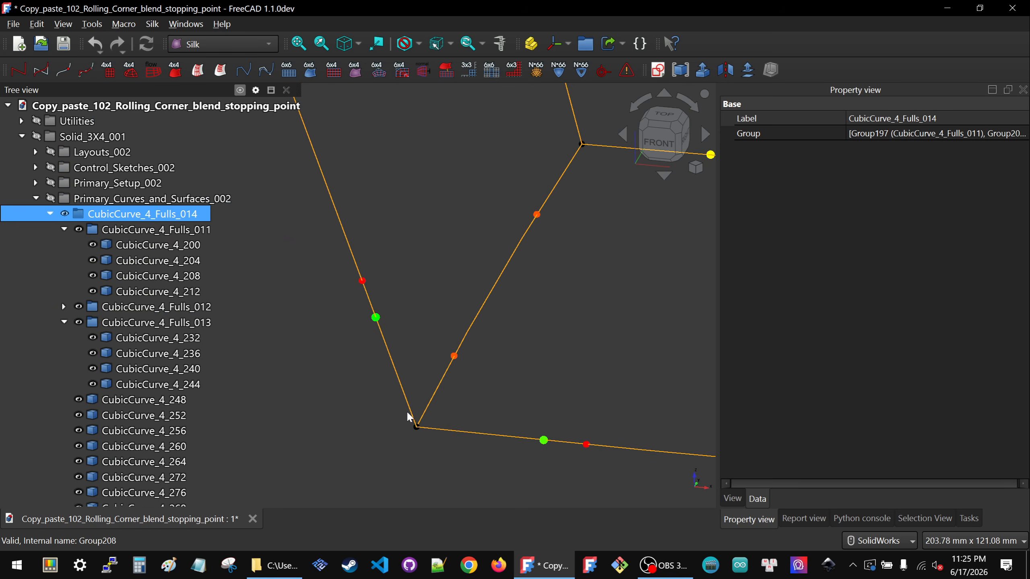
Create a ControlPoly4 segment on CubicCurve_4_200 from Point_onCurve_280_rolling_leader to the neighbouring red cut point.
click(525, 440)
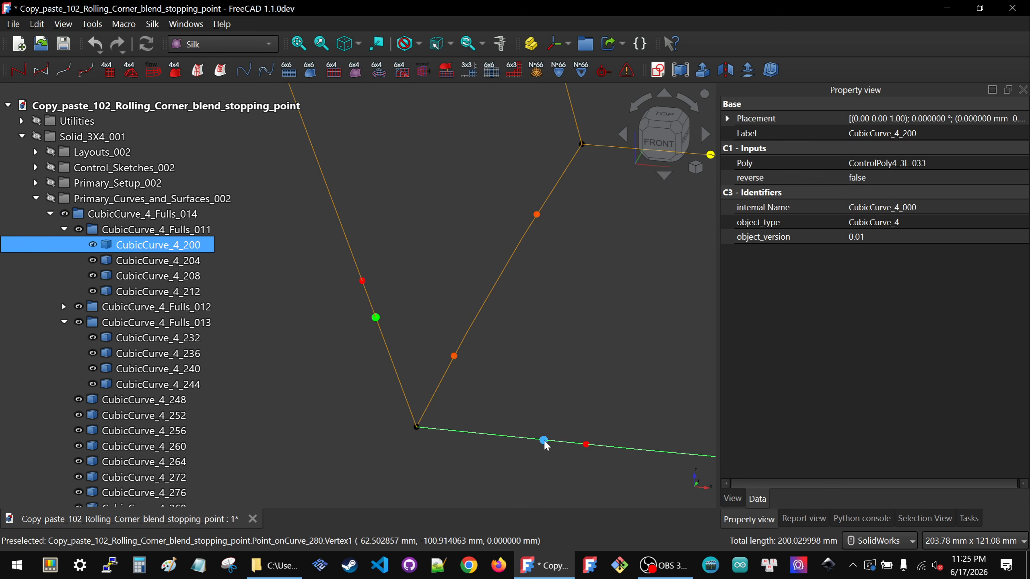
ctrl+click(544, 440)
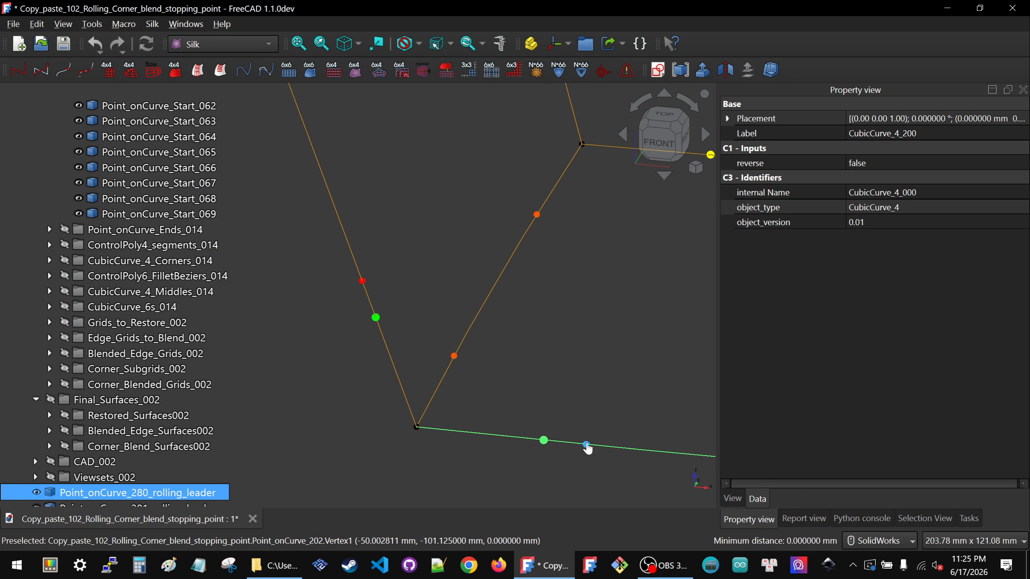
click(83, 71)
Show ControlPoly4_segment_210 and examine both segments along the lower front edge against the whole solid.
scroll(142, 352, down, 15)
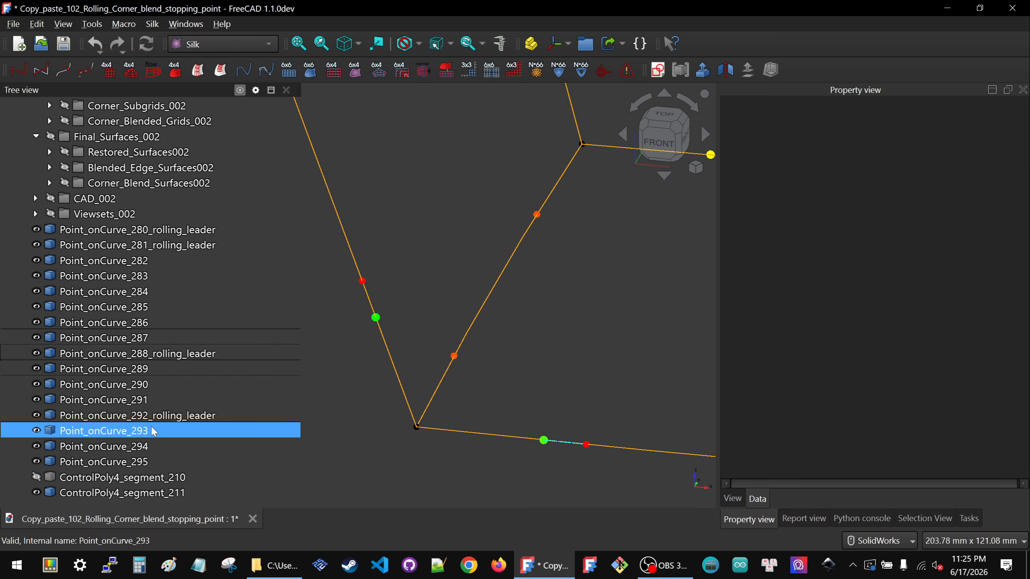
key(space)
click(376, 395)
scroll(375, 389, down, 4)
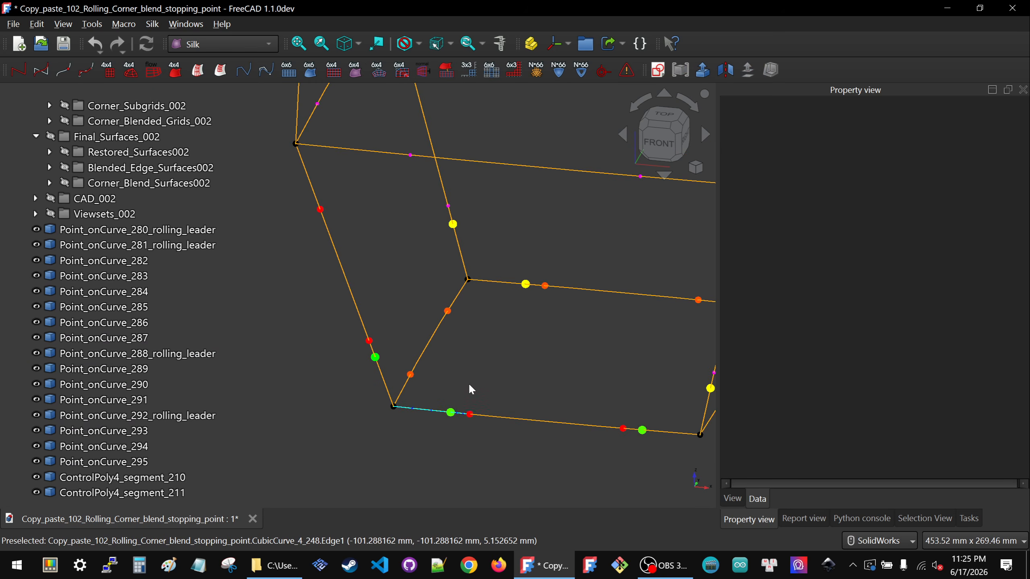
scroll(448, 368, down, 5)
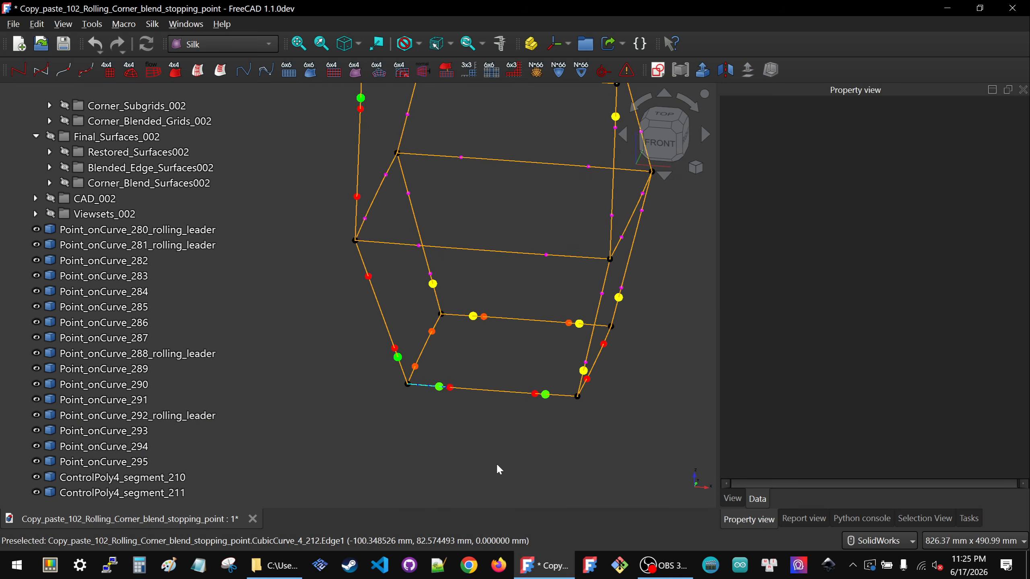
scroll(399, 359, up, 2)
scroll(400, 359, up, 5)
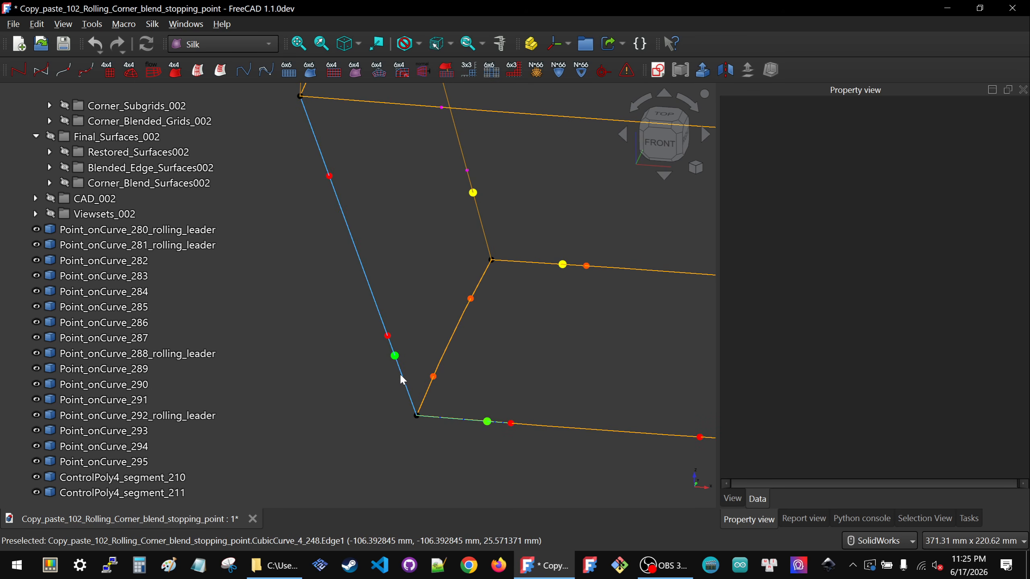
Hide ControlPoly4_segment_210, ControlPoly4_segment_211, CubicCurve_4_200 and CubicCurve_4_212 around the lower front corner.
click(454, 421)
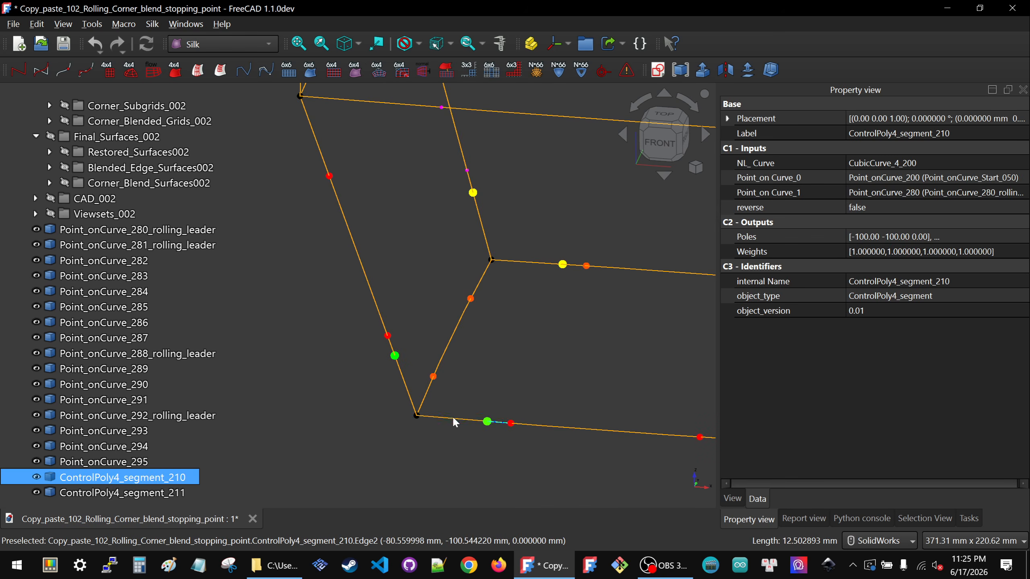
click(454, 419)
key(space)
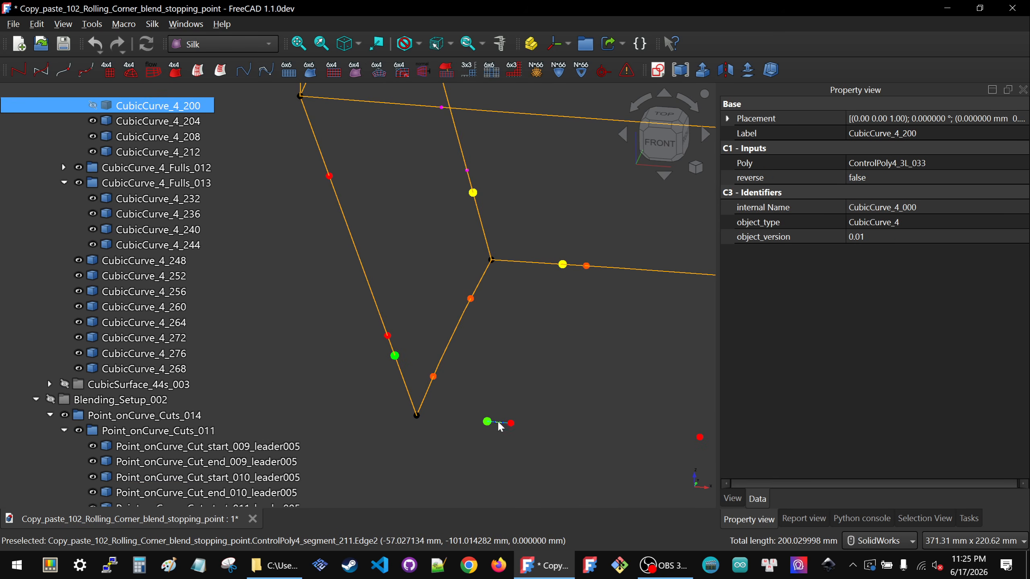
click(501, 426)
click(416, 407)
key(space)
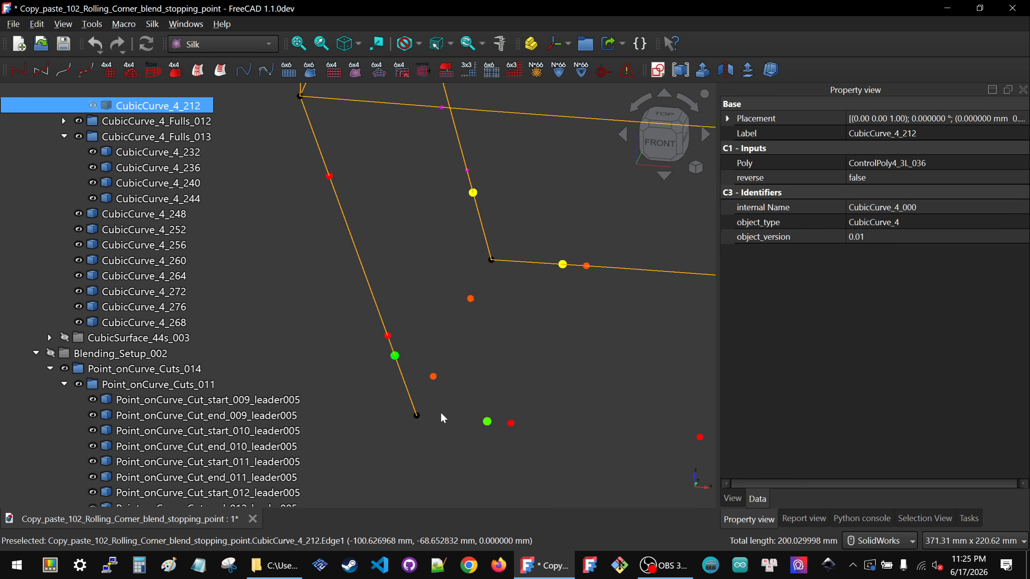
click(443, 412)
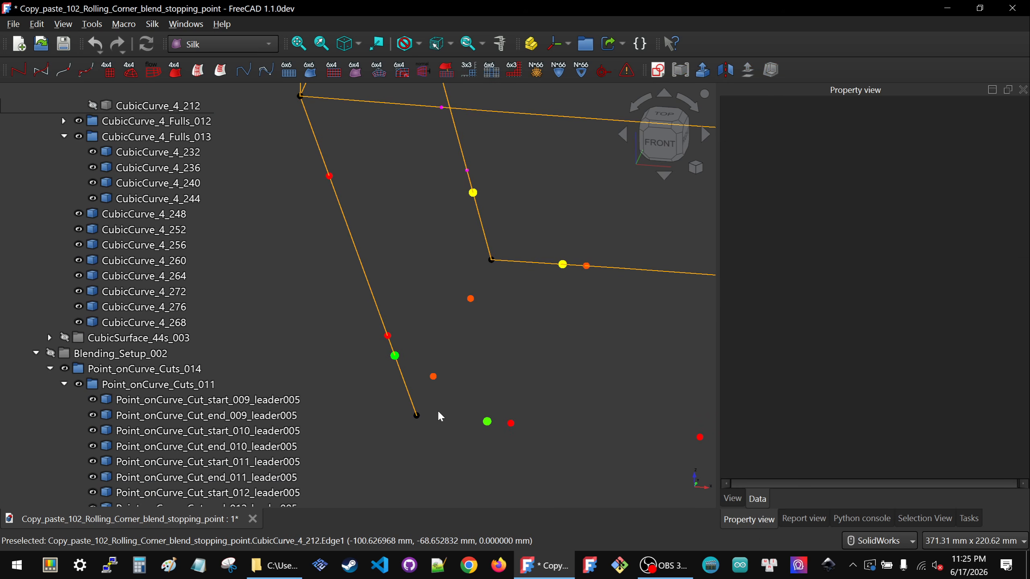
Hide CubicCurve_4_248 and create a ControlPoly4 segment on it from Point_onCurve_Start_050 to Point_onCurve_288_rolling_leader.
click(408, 389)
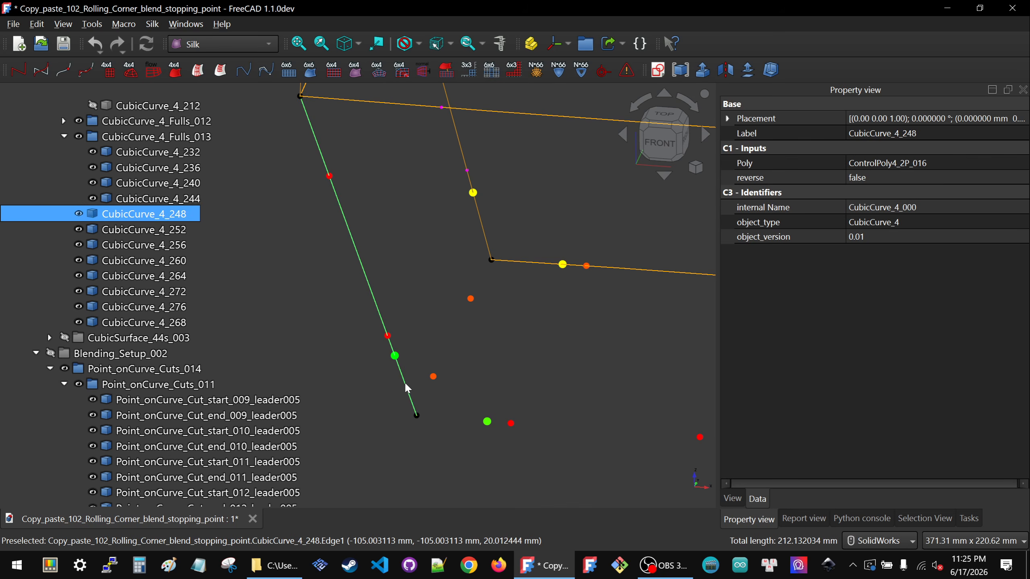
key(space)
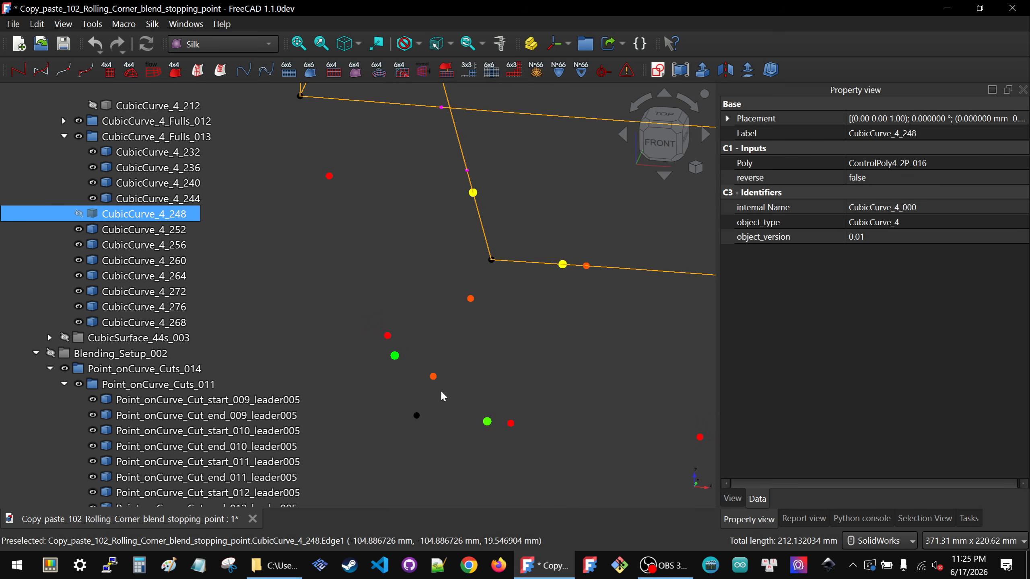
click(417, 415)
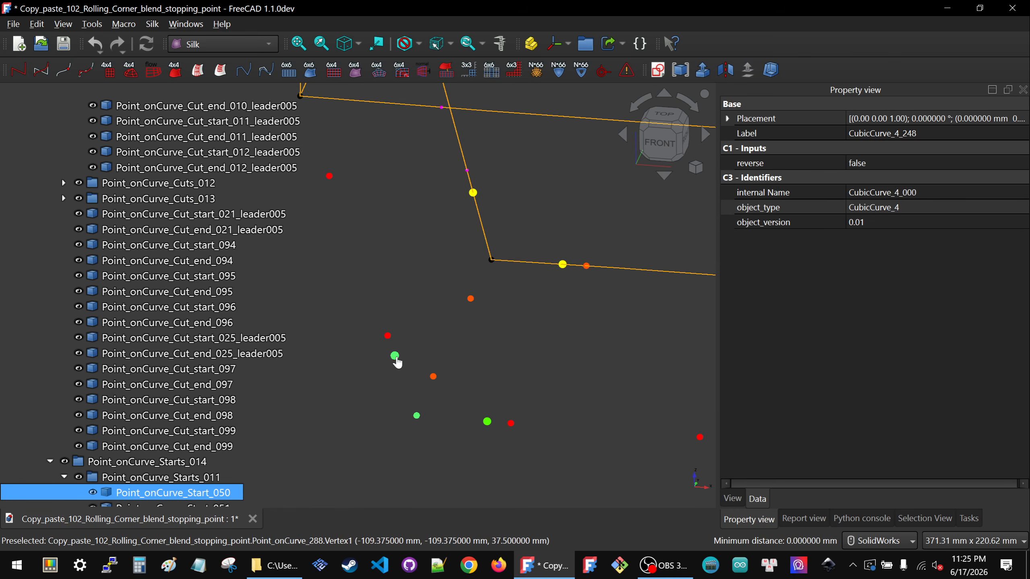
ctrl+click(396, 356)
click(89, 69)
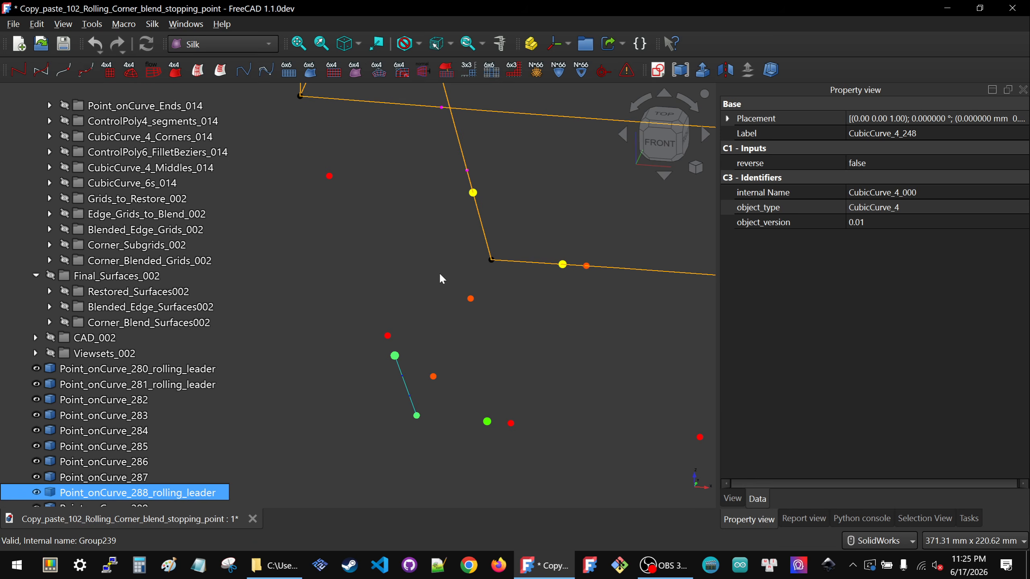
click(439, 273)
Toggle the CubicCurve_4_Fulls_014 group off and on to show all its edge curves.
scroll(154, 220, up, 10)
scroll(153, 220, up, 5)
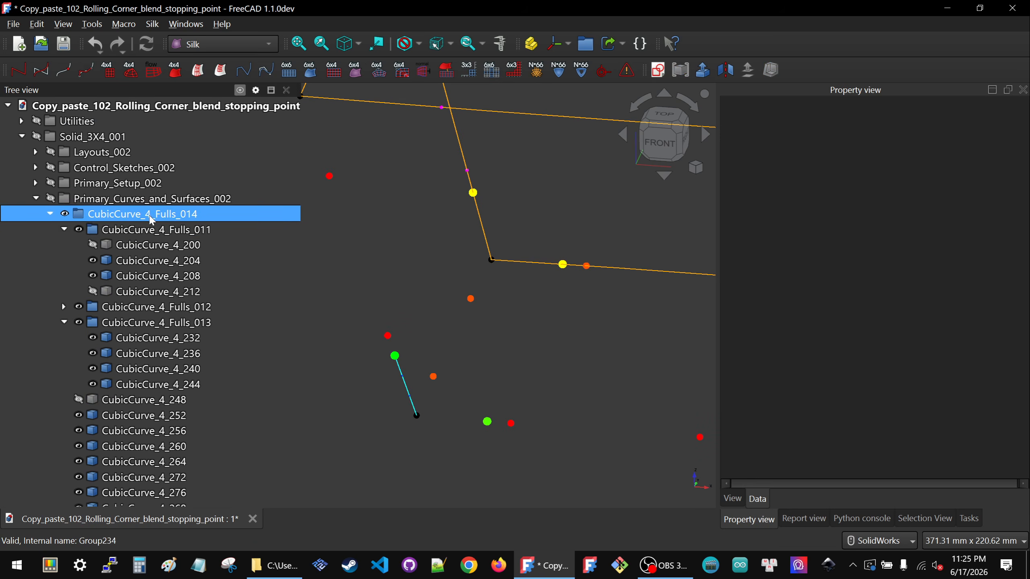
click(133, 213)
key(space)
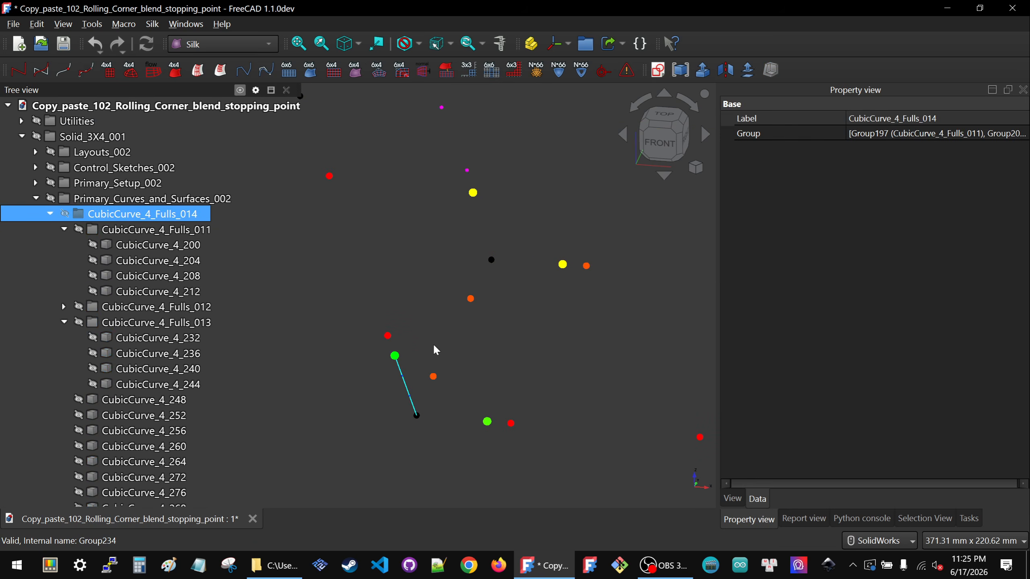
key(space)
click(378, 303)
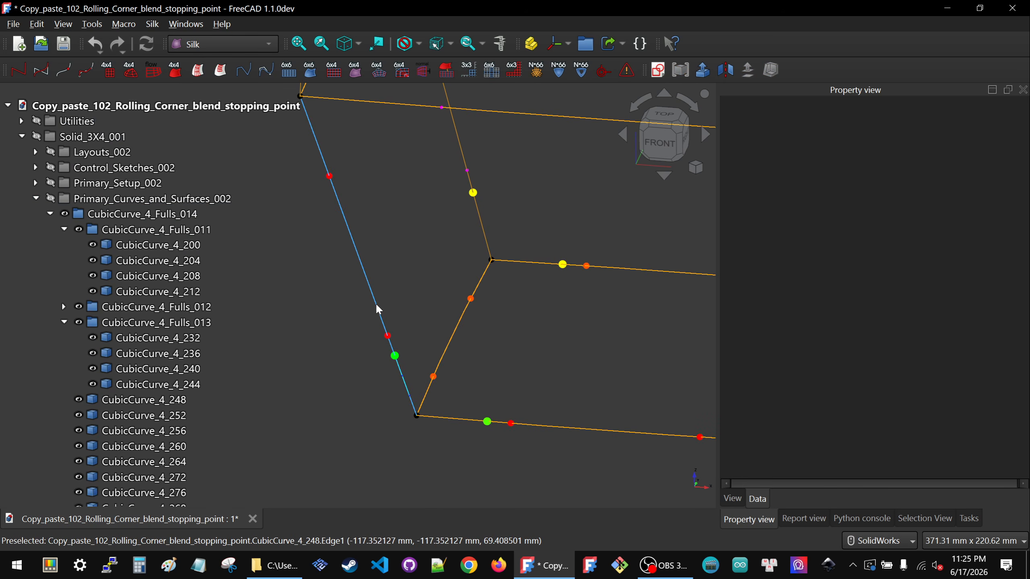
Hide ControlPoly4_segment_212 and create a ControlPoly4 segment on CubicCurve_4_248 from Point_onCurve_288_rolling_leader to Point_onCurve_Cut_start_021_leader005.
scroll(184, 392, down, 20)
click(135, 491)
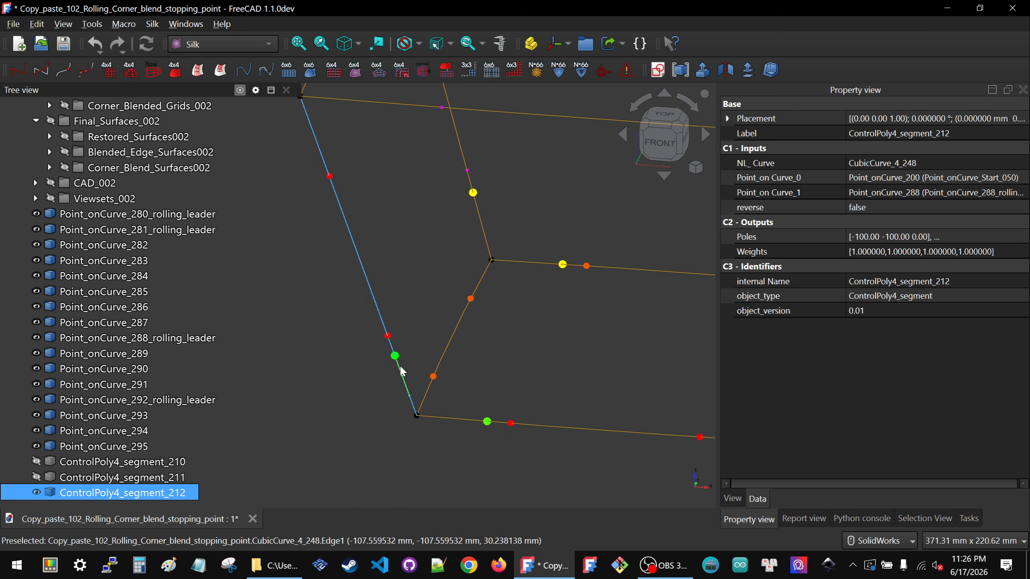
key(space)
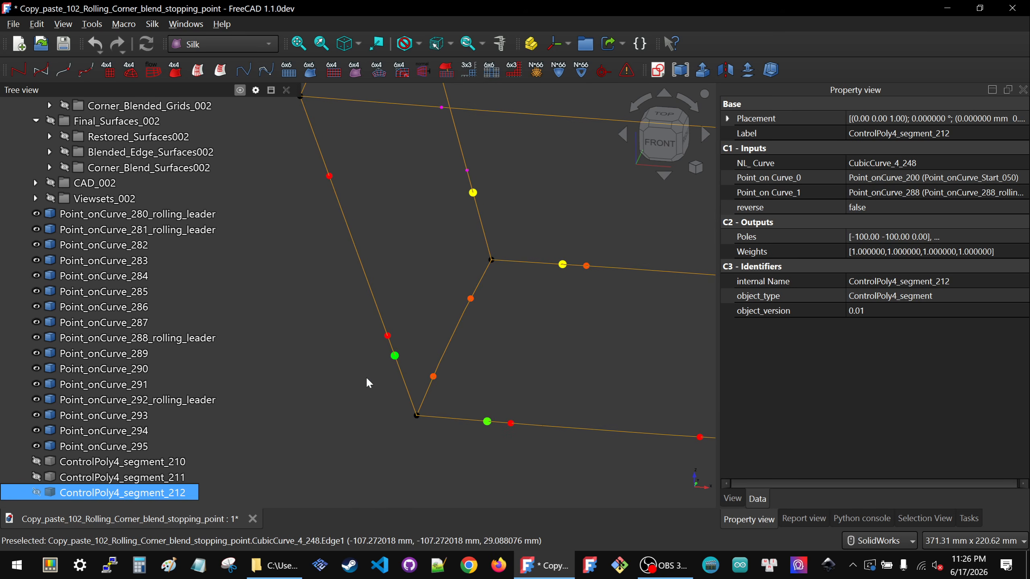
click(378, 310)
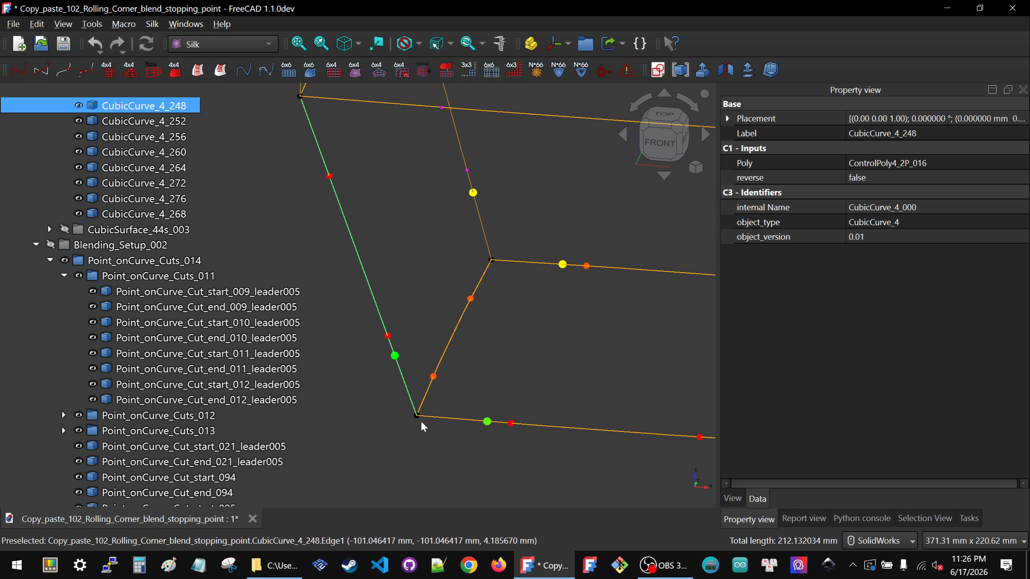
ctrl+click(395, 357)
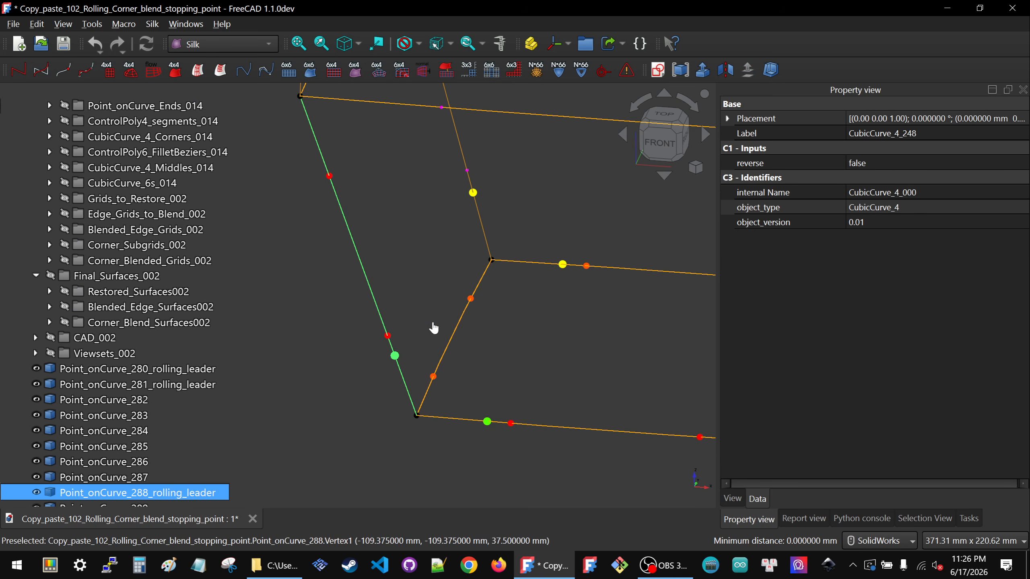
ctrl+click(388, 336)
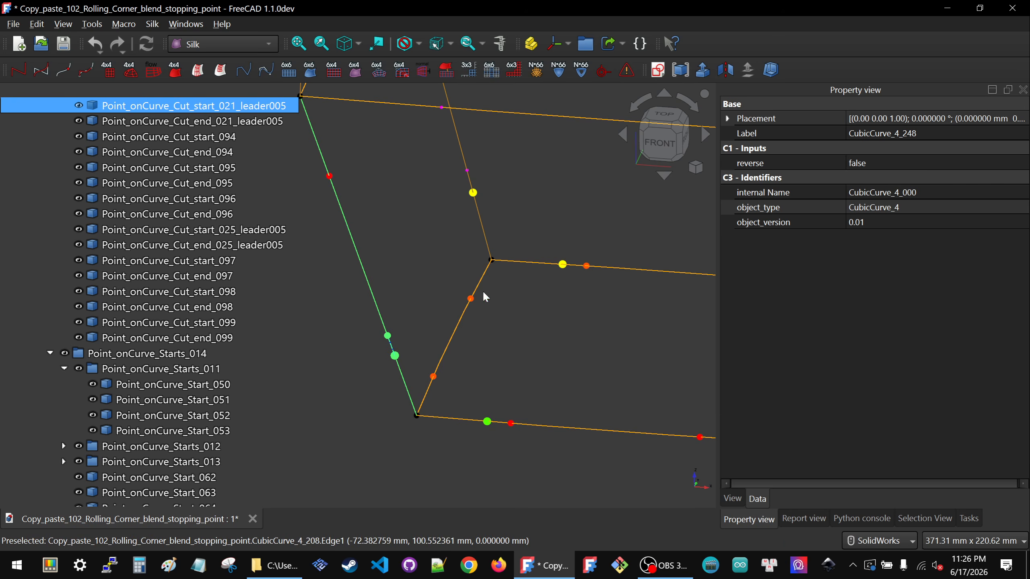
click(440, 286)
Examine CubicCurve_4_200 along the lower front edge with its start, rolling leader and cut points.
scroll(438, 288, down, 3)
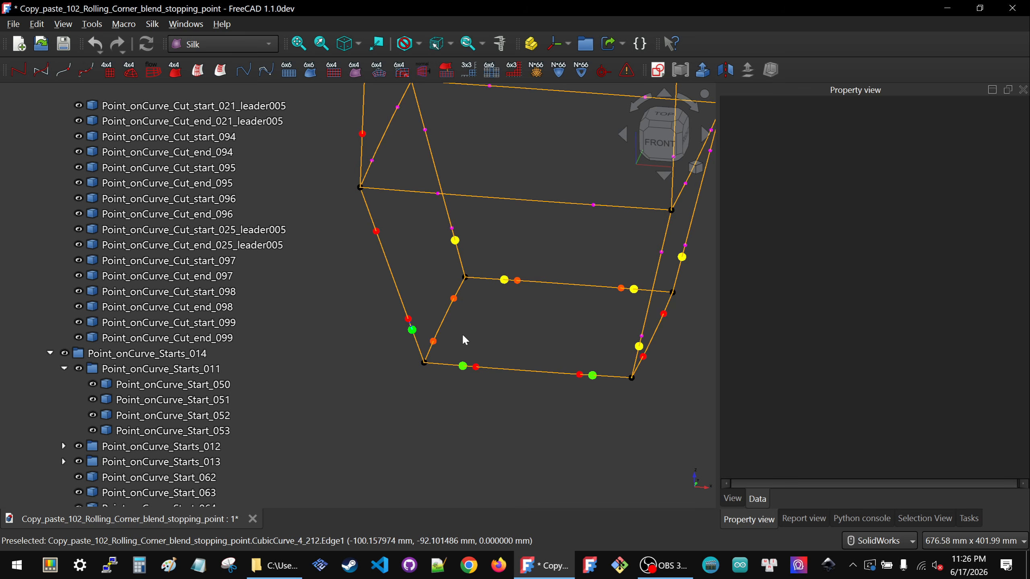
click(447, 364)
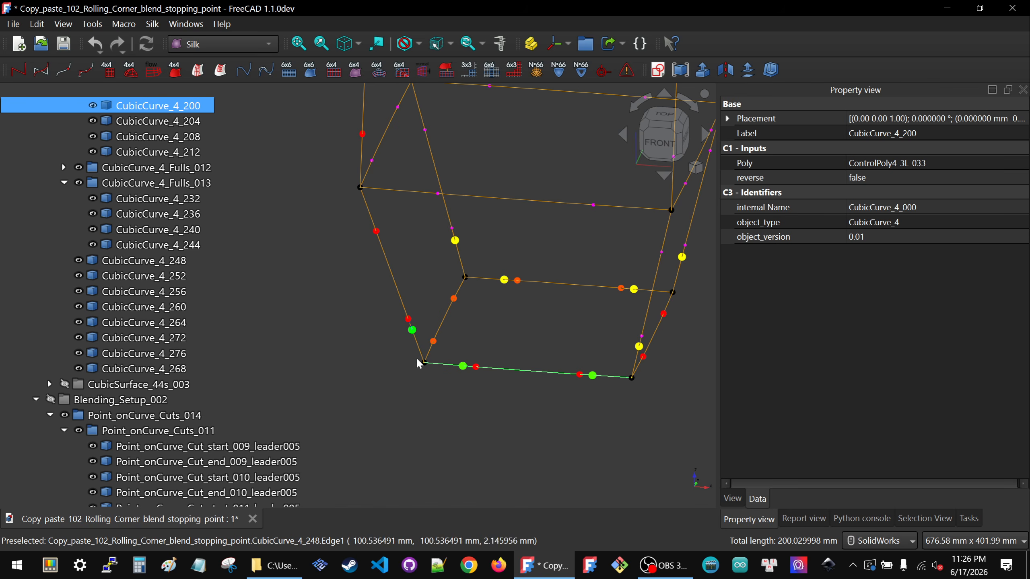
click(418, 381)
click(448, 367)
scroll(448, 367, up, 5)
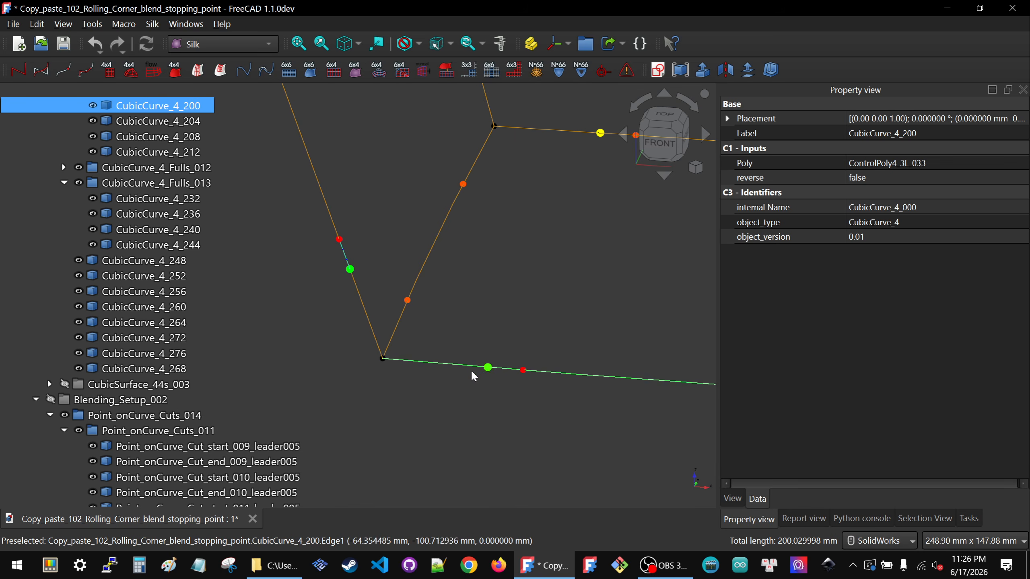
click(423, 367)
click(424, 364)
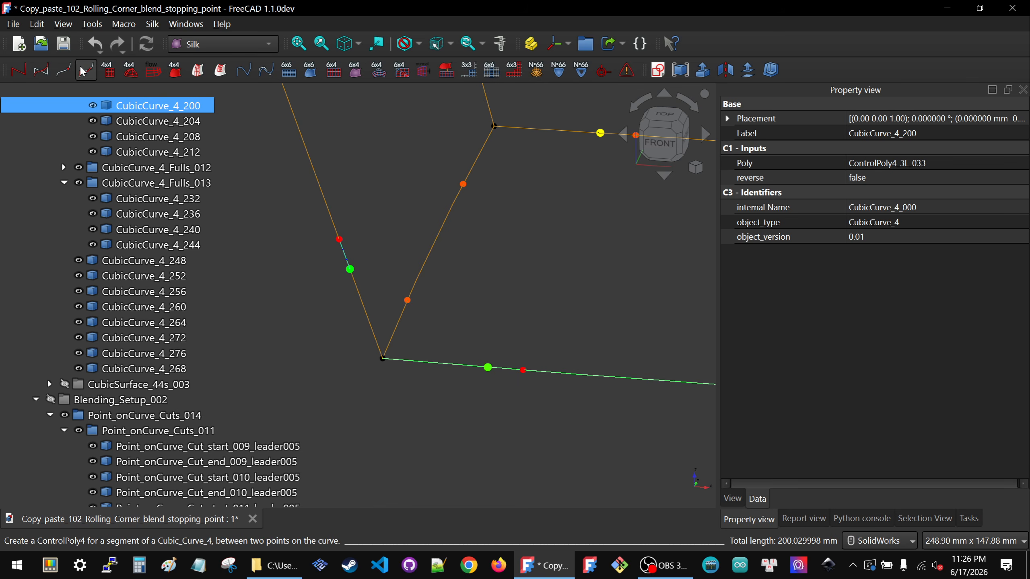
scroll(430, 362, down, 2)
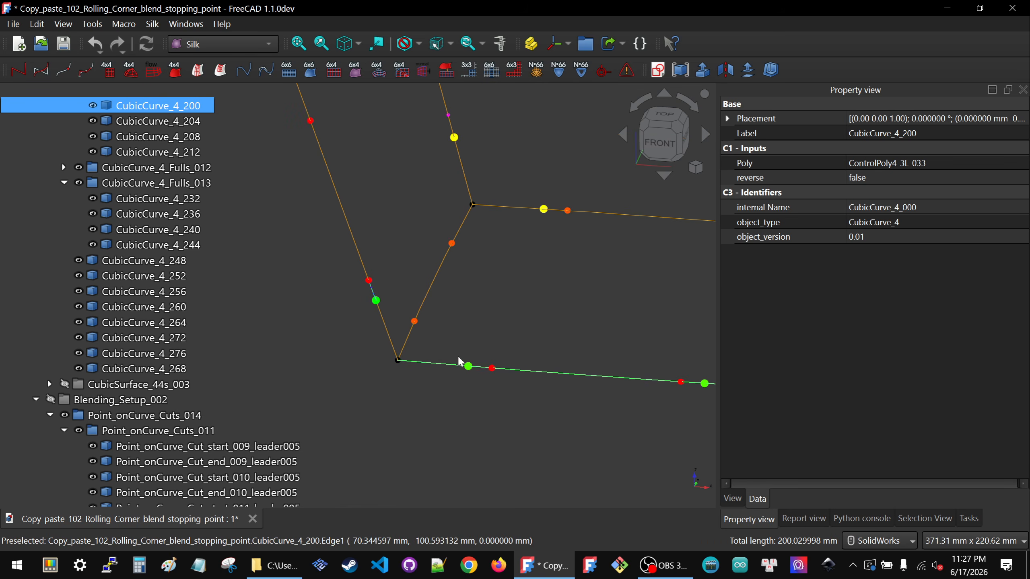
click(455, 342)
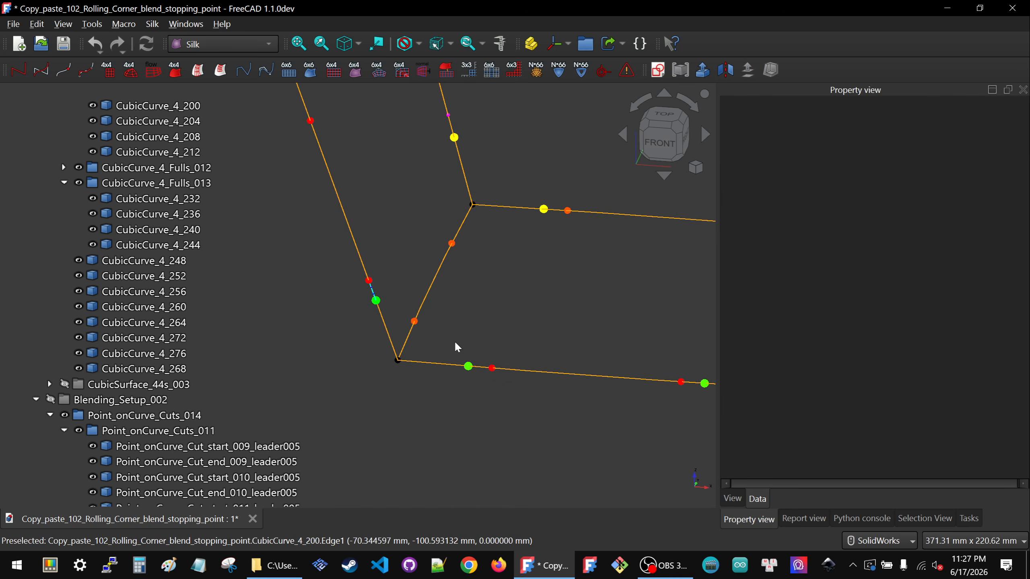
scroll(457, 346, down, 2)
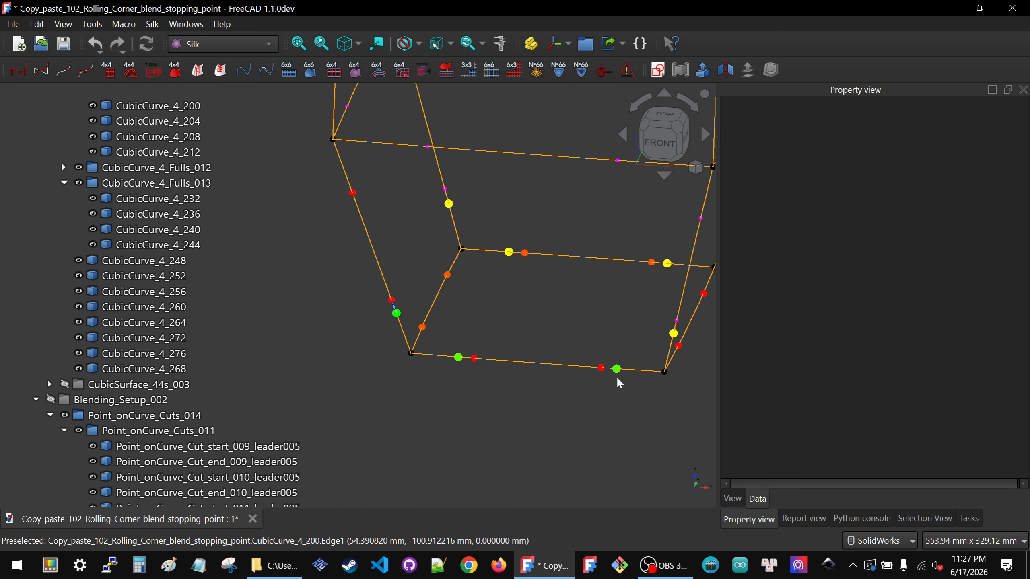
Hide Point_onCurve_Cut_start_009_leader005 and Point_onCurve_Cut_end_009_leader005 on the lower front edge, leaving its rolling leader points shown.
click(474, 359)
key(space)
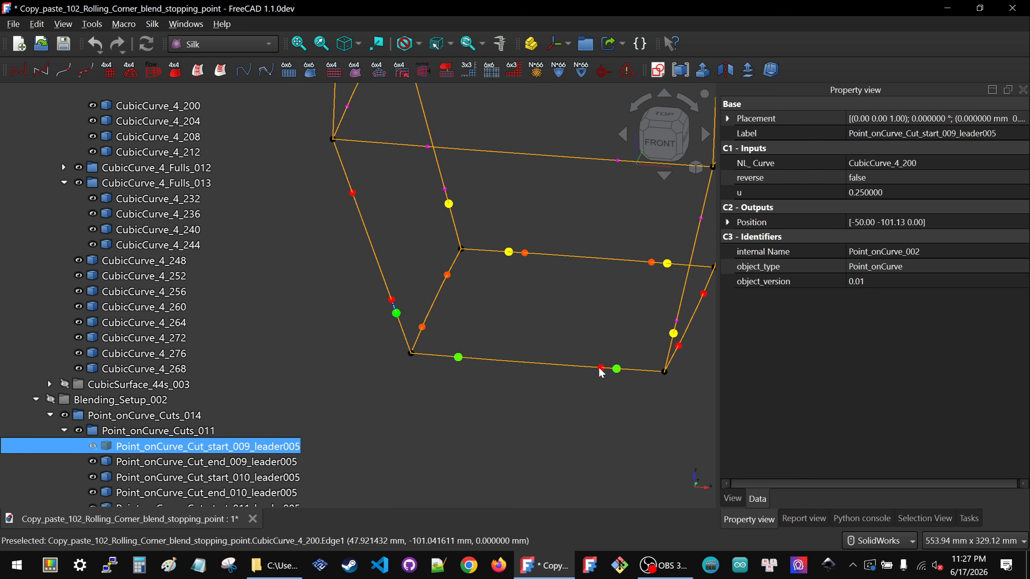
click(601, 367)
key(space)
click(540, 401)
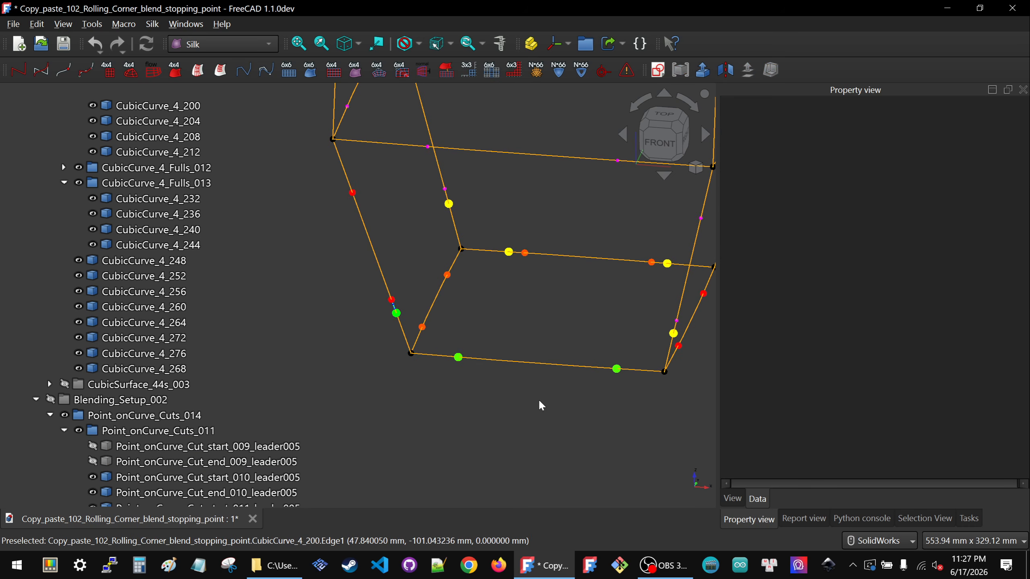
click(515, 364)
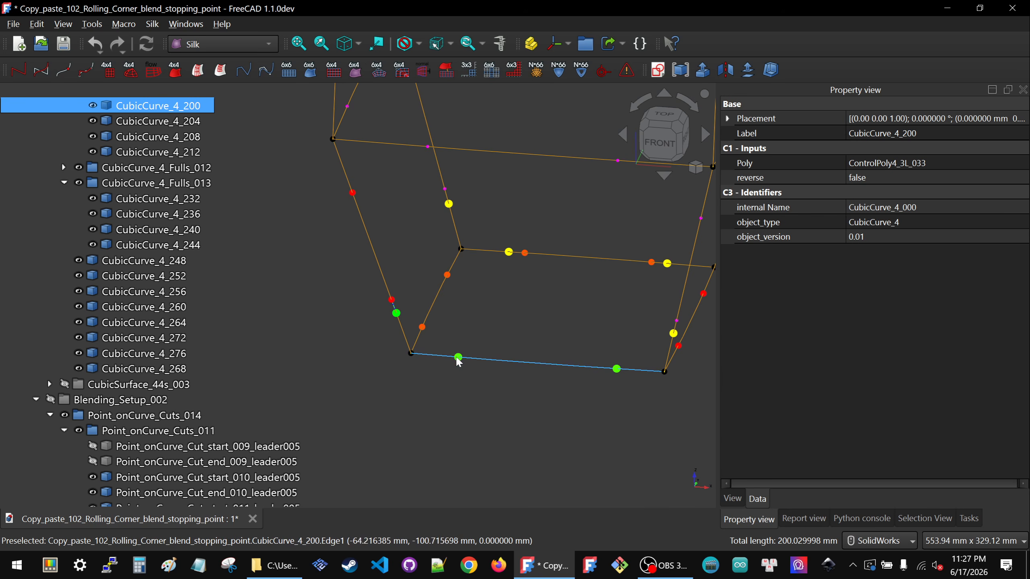
click(553, 392)
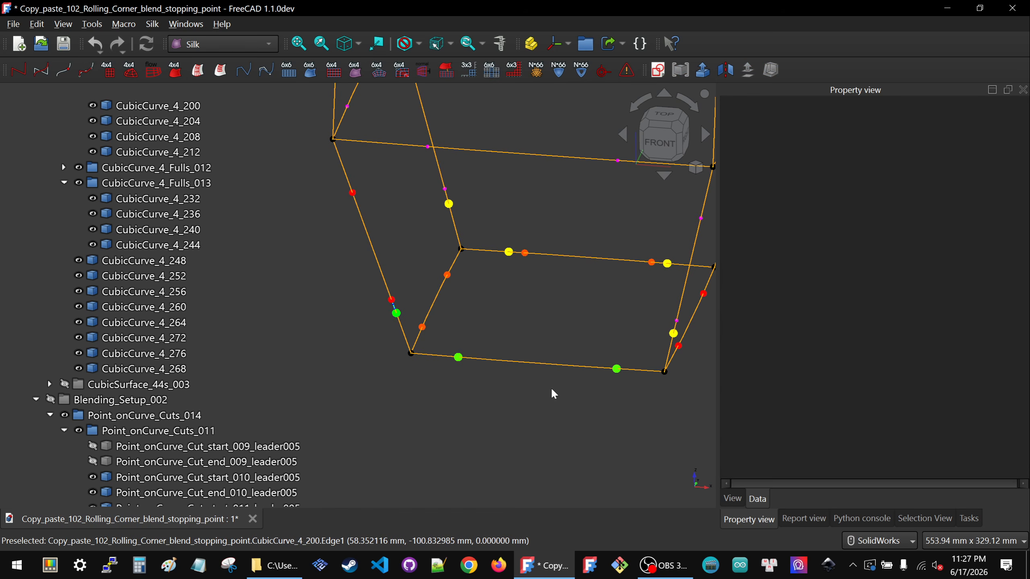
Show ControlPoly4_segment_210, ControlPoly4_segment_211 and ControlPoly4_segment_212 at the lower front corner.
scroll(107, 365, down, 20)
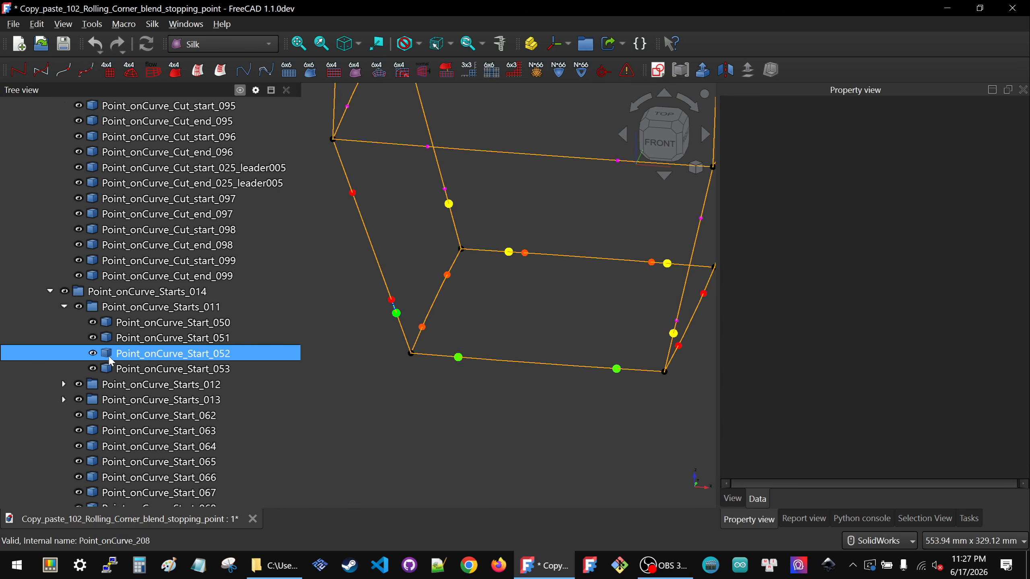
click(97, 437)
click(99, 446)
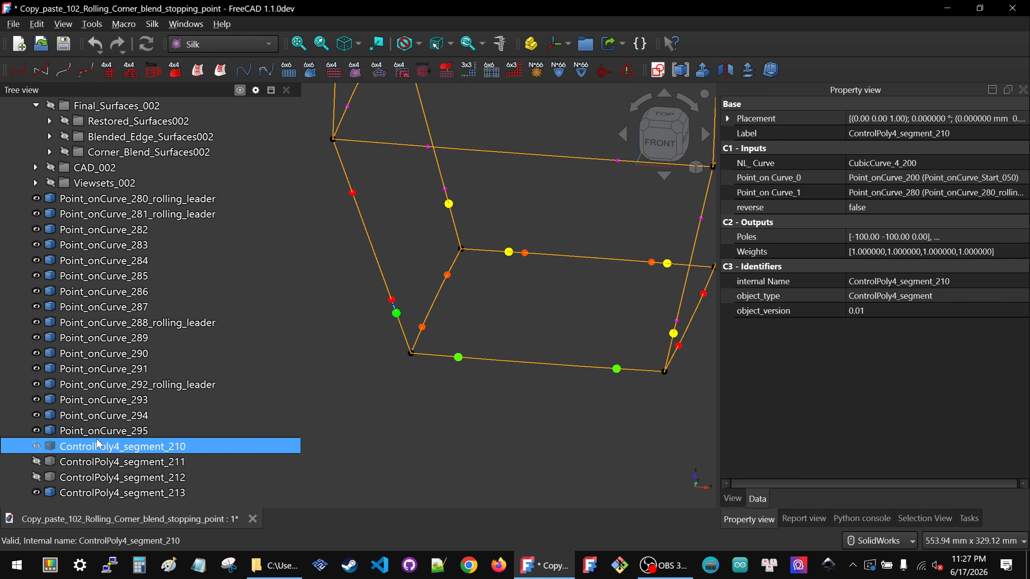
click(102, 462)
click(104, 477)
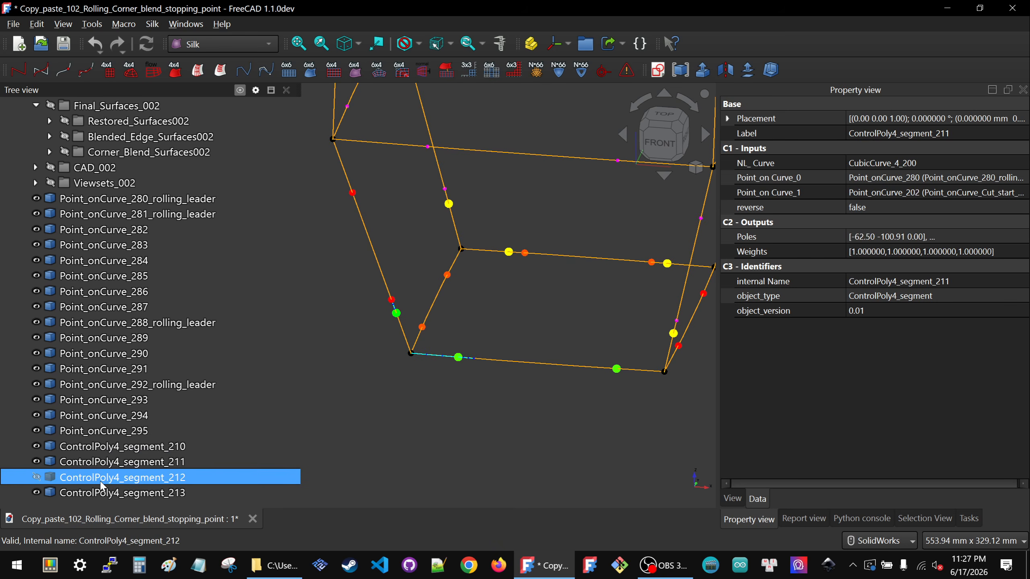
click(379, 442)
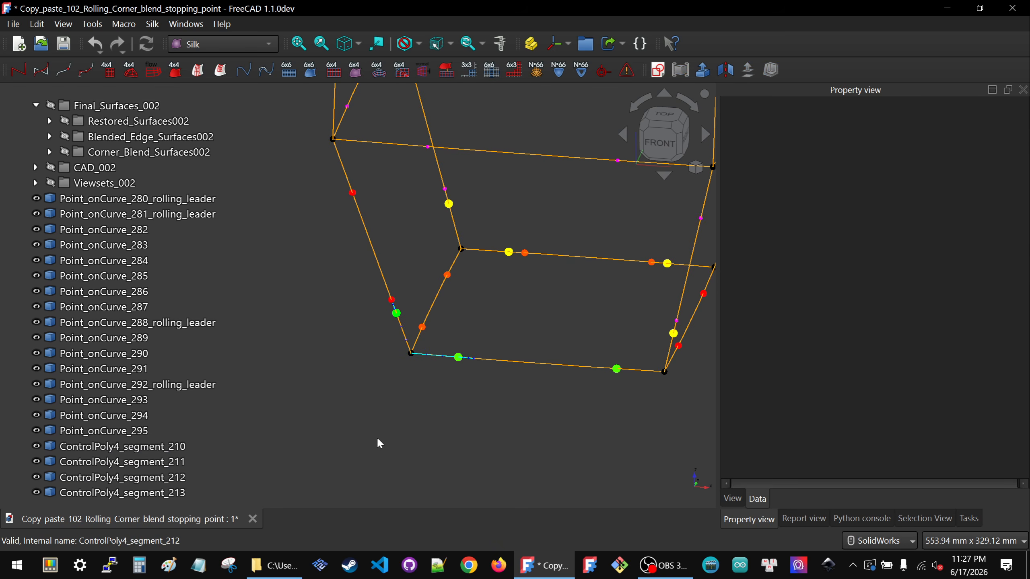
Collapse the Point_onCurve_Cuts_014, Point_onCurve_Starts_014 and CubicCurve_4_Fulls_014 groups in the model tree.
scroll(101, 349, up, 7)
scroll(101, 349, up, 14)
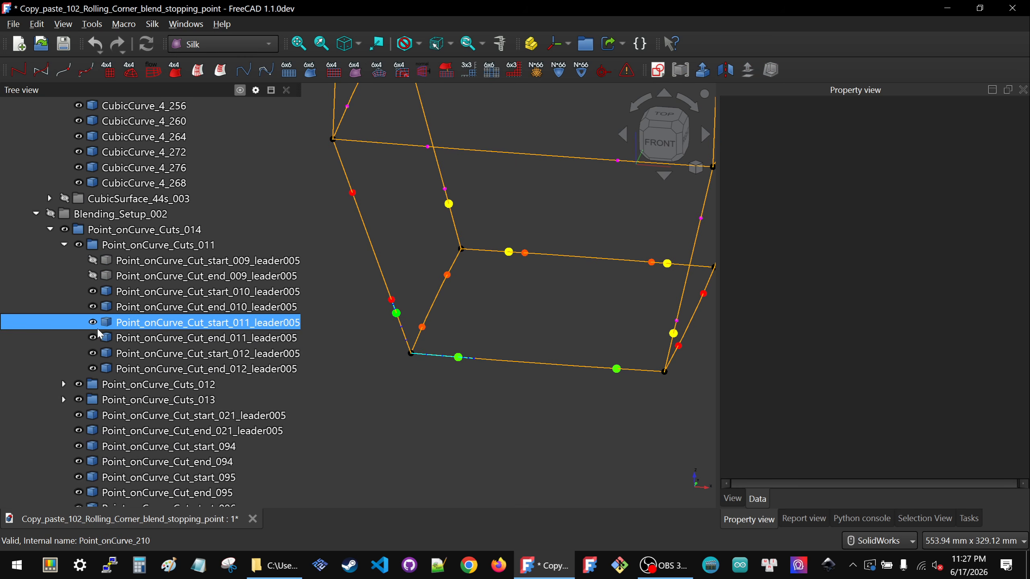
click(50, 229)
click(50, 245)
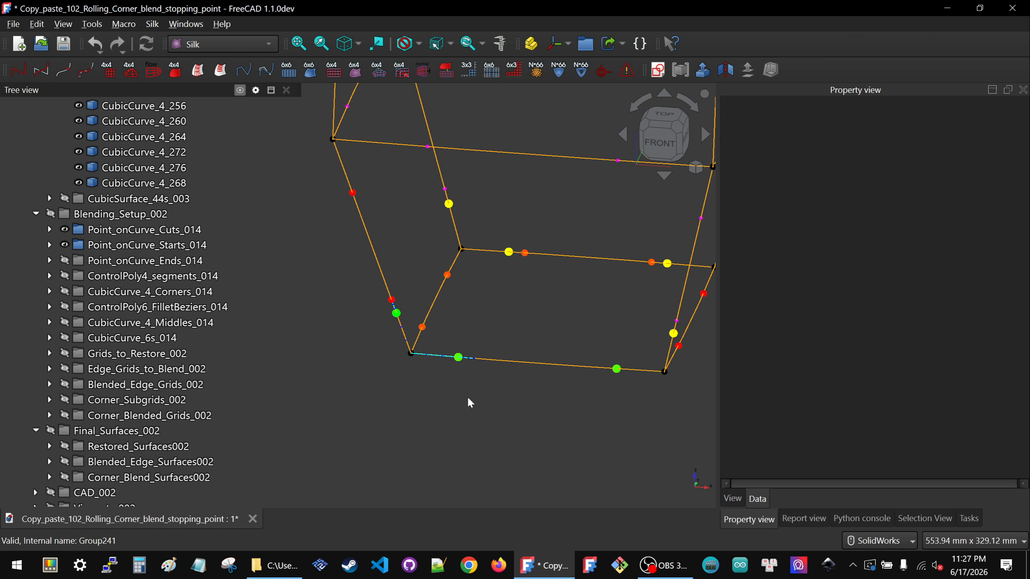
scroll(467, 396, down, 3)
scroll(43, 207, up, 7)
click(50, 214)
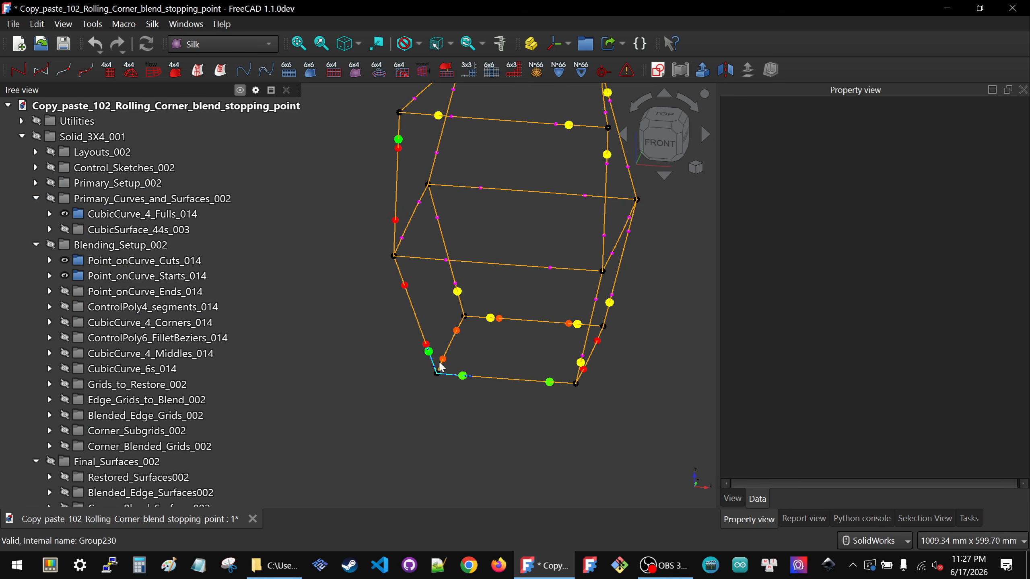
Hide the CubicCurve_4_Fulls_014 edge curves and show the CubicSurface_44s_003 surfaces of the solid.
click(114, 230)
click(81, 199)
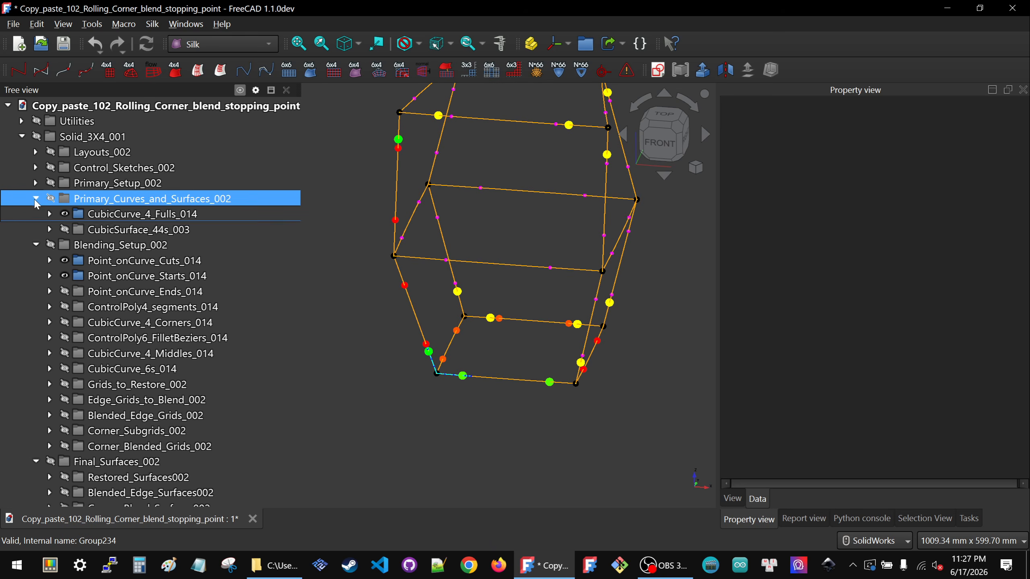
click(115, 218)
key(space)
click(363, 351)
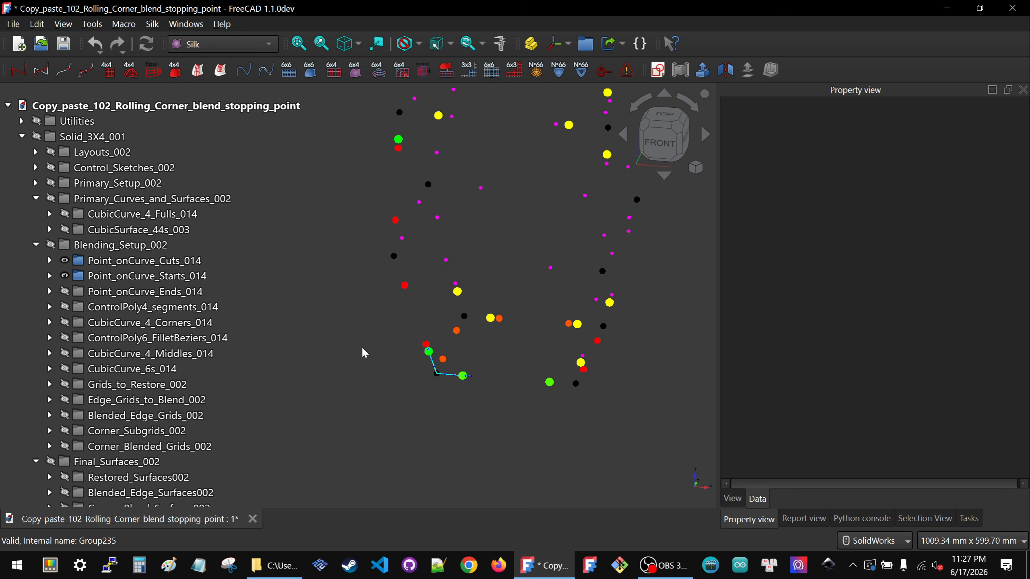
click(101, 229)
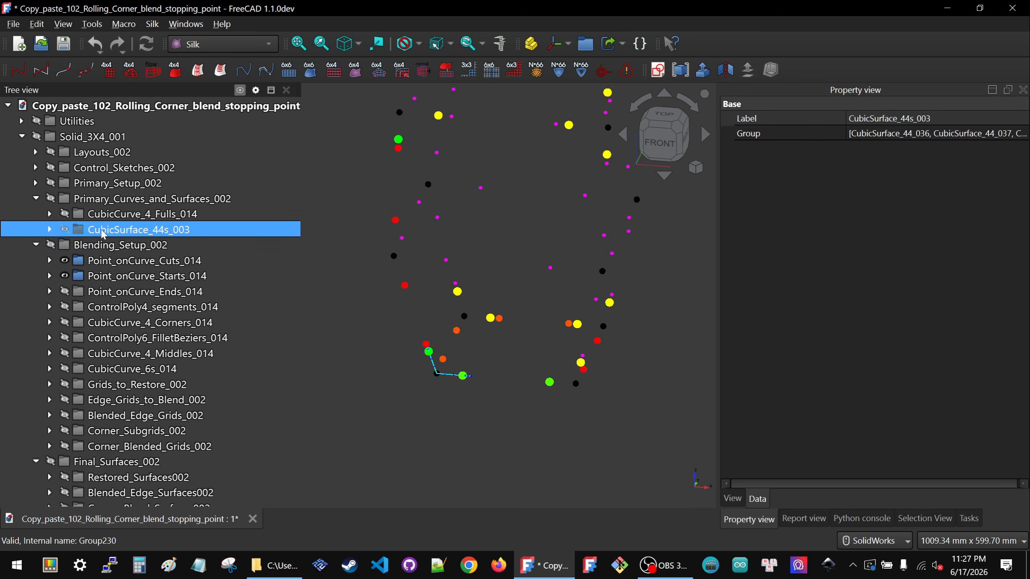
key(space)
click(408, 379)
middle_drag(407, 378, 588, 280)
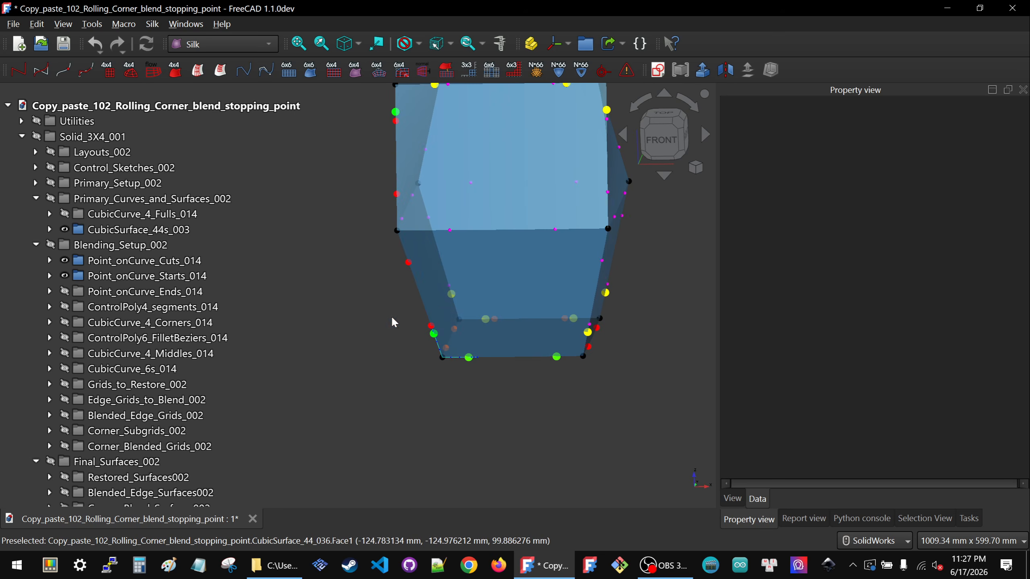
Show the Restored_Surfaces002 and Blended_Edge_Surfaces002 groups of the final surfaces.
scroll(101, 396, down, 3)
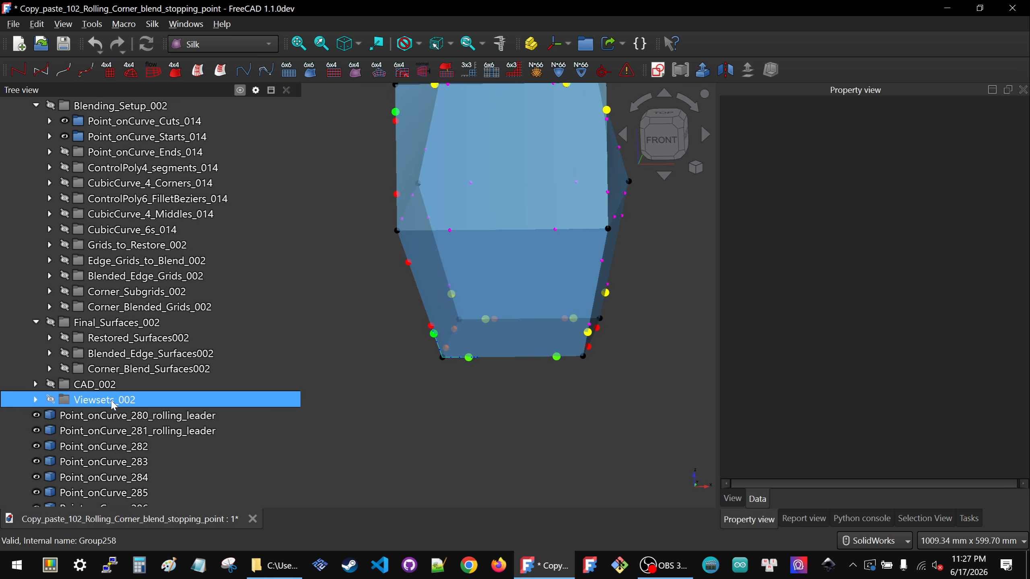
click(101, 341)
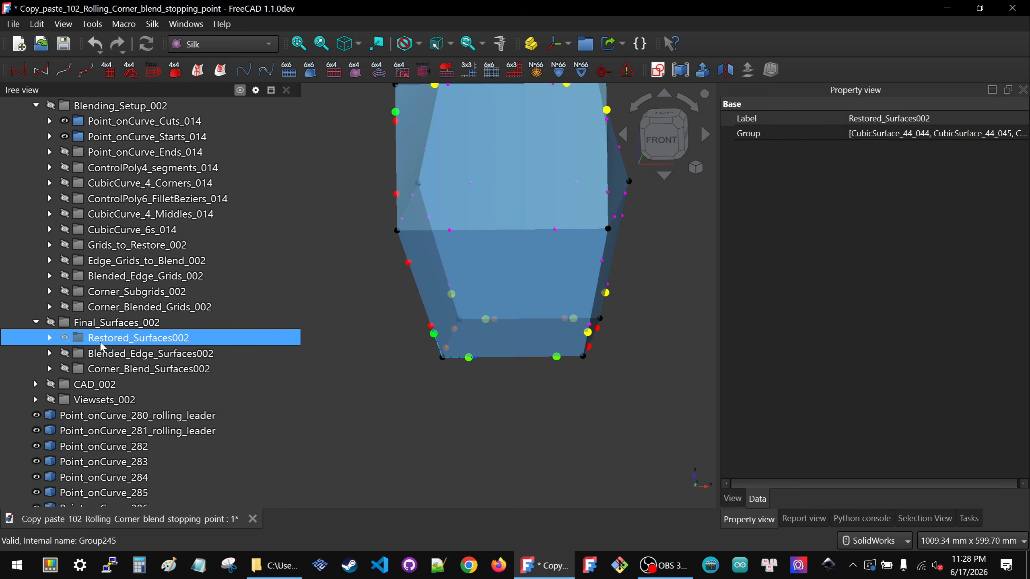
key(space)
click(69, 352)
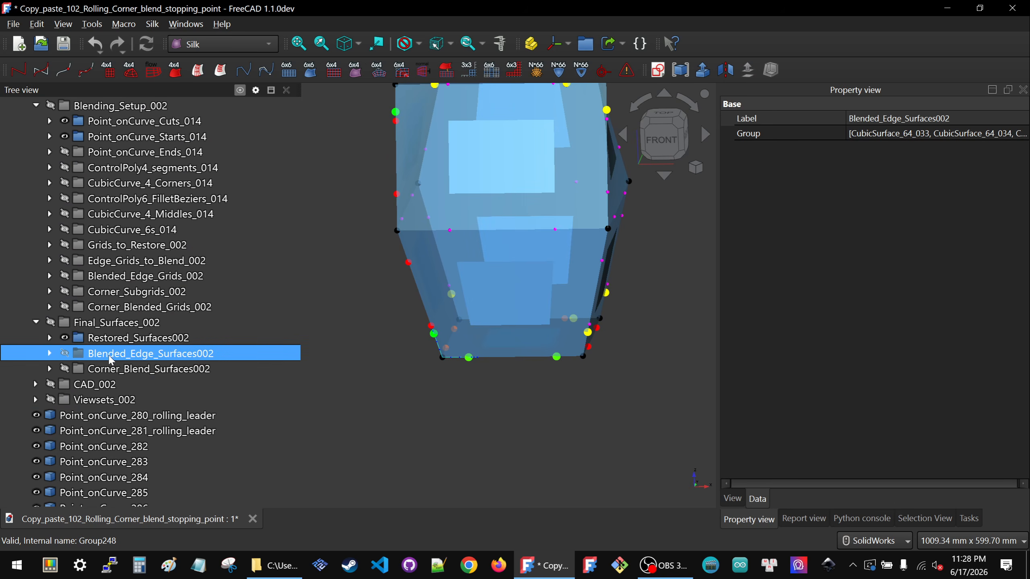
key(space)
Hide CubicSurface_44s_003 and examine the open lower front corner between the blended edge surfaces and the ControlPoly4 segments.
scroll(114, 284, up, 3)
click(113, 230)
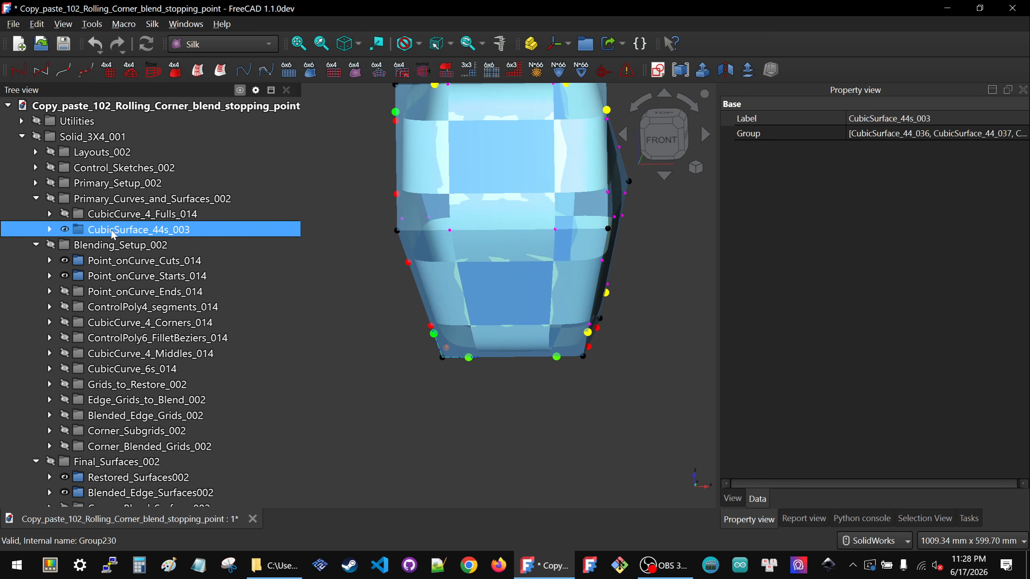
key(space)
click(426, 372)
middle_drag(425, 370, 433, 341)
click(122, 292)
click(170, 308)
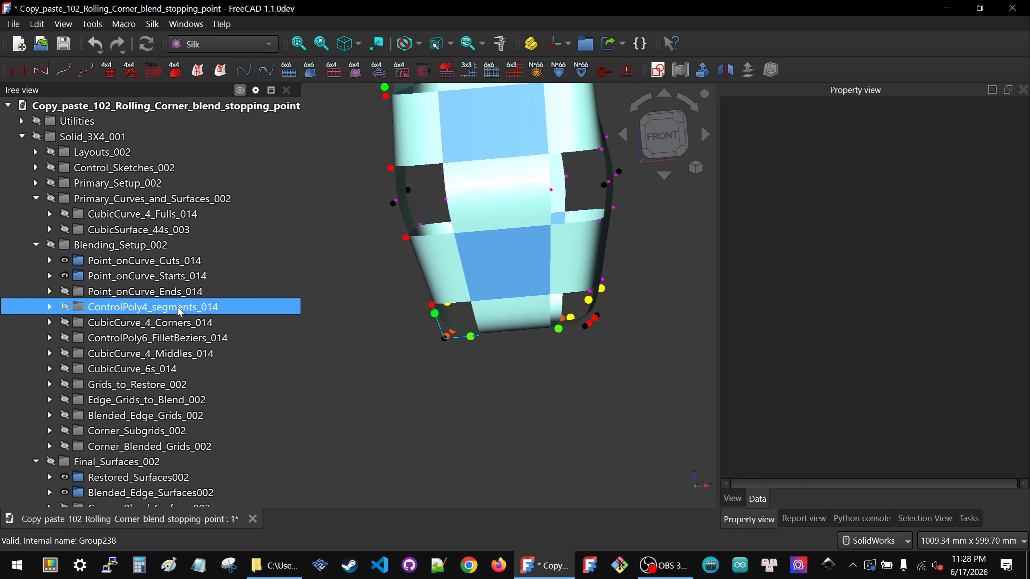
scroll(164, 309, down, 8)
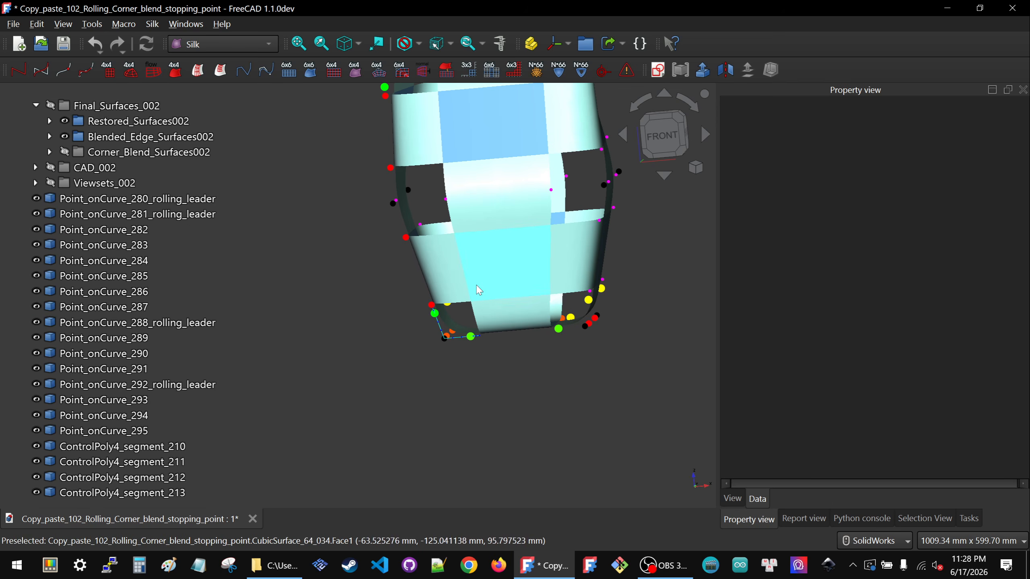
scroll(479, 288, up, 6)
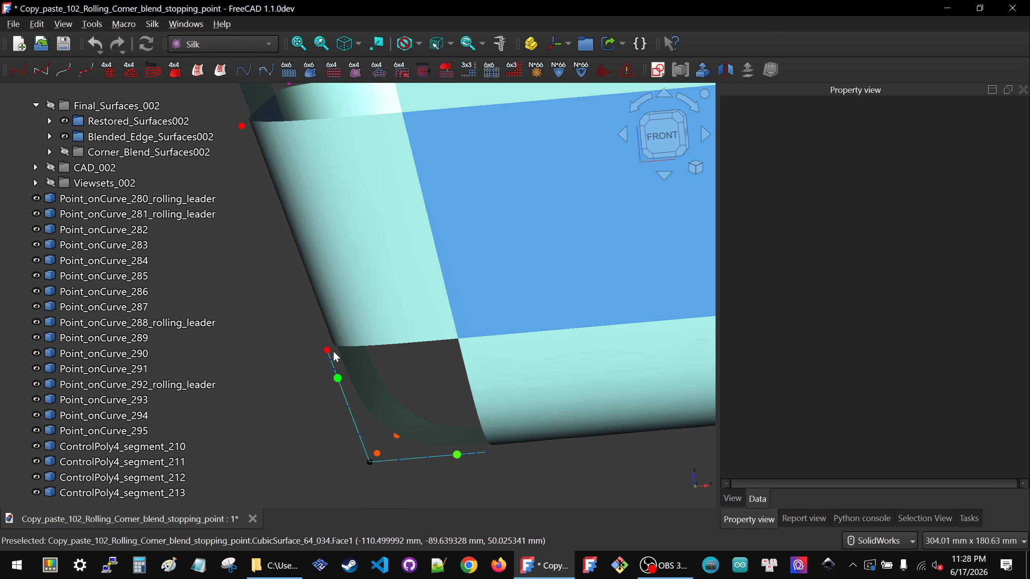
scroll(429, 363, down, 2)
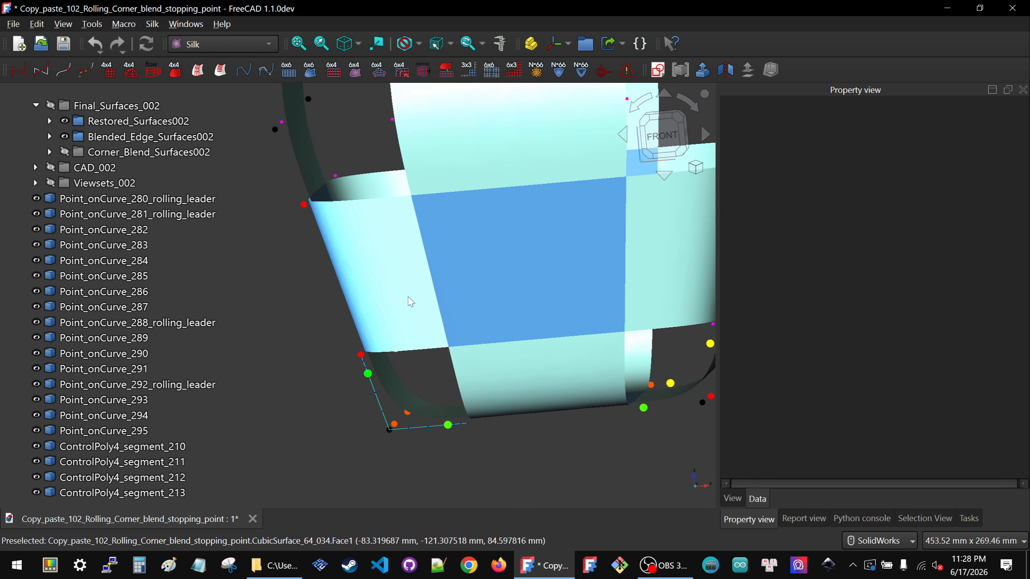
Redisplay the Point_onCurve_Cuts_014 points and create a CubicCurve_4 from each of ControlPoly4_segment_210, 211, 212 and 213.
scroll(94, 231, up, 8)
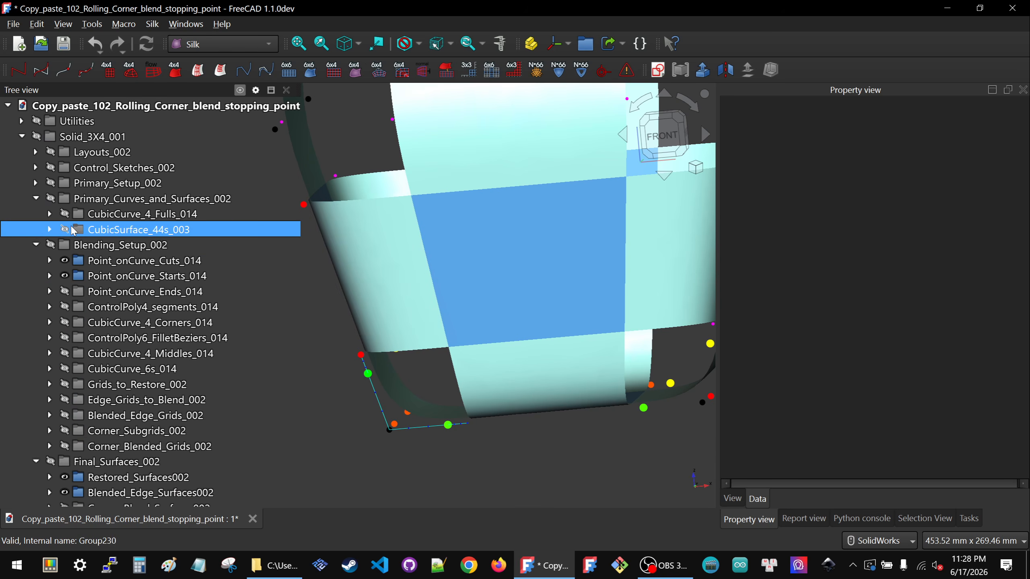
click(106, 261)
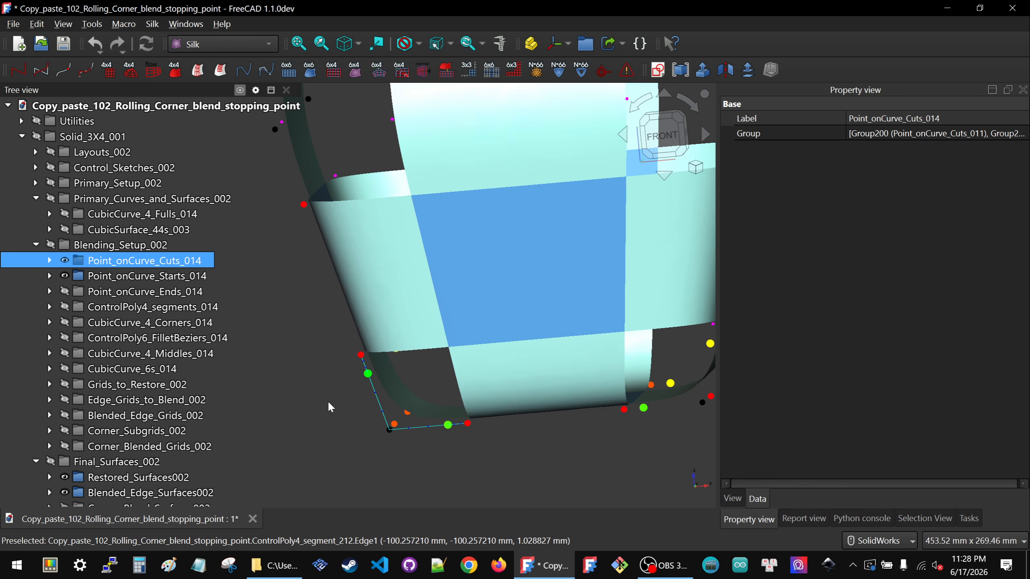
scroll(122, 308, down, 8)
click(96, 448)
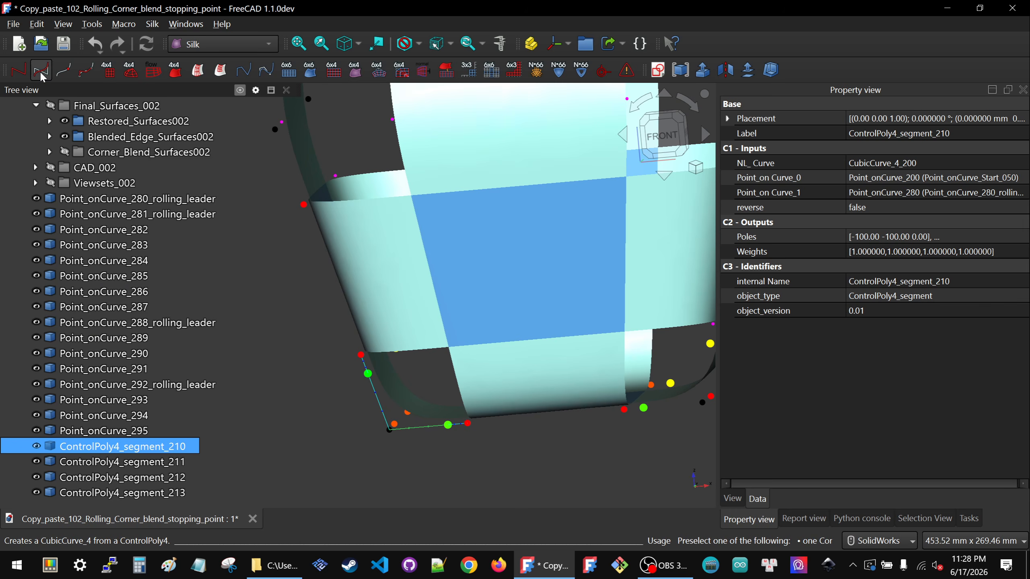
key(Down)
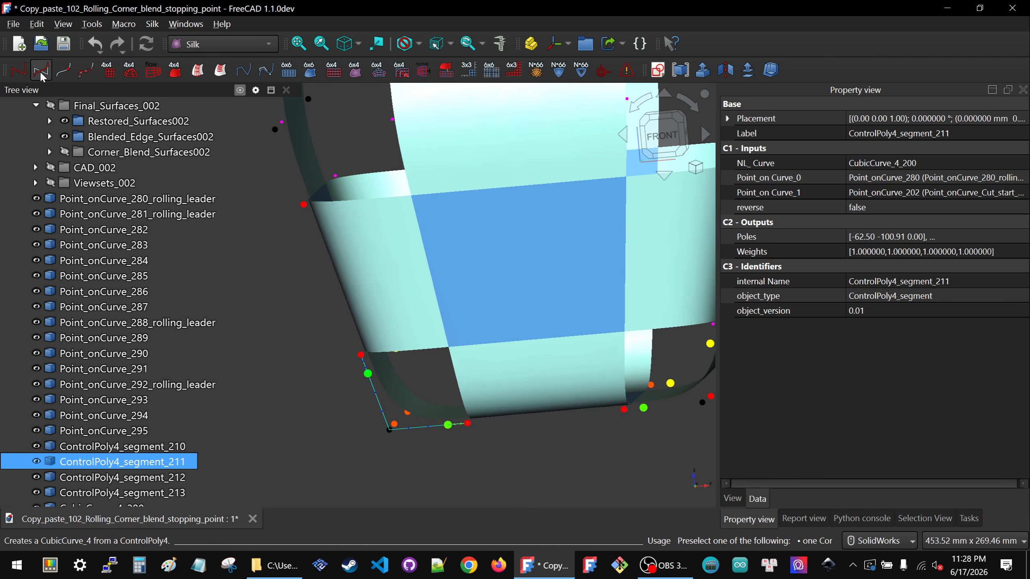
key(Down)
key(Down)
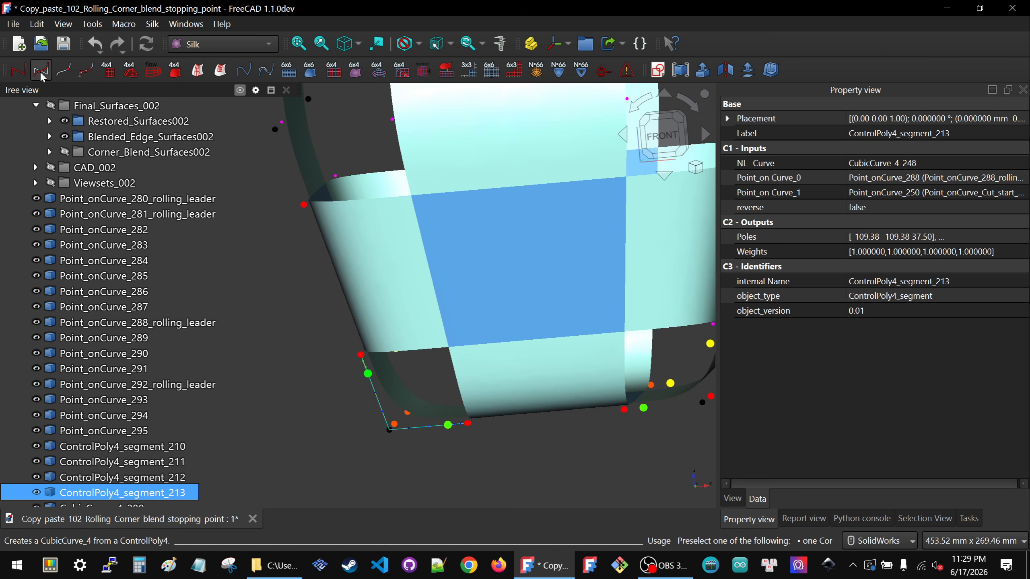
Hide the four control polygons ControlPoly4_segment_210 through ControlPoly4_segment_213.
click(227, 446)
scroll(347, 435, down, 3)
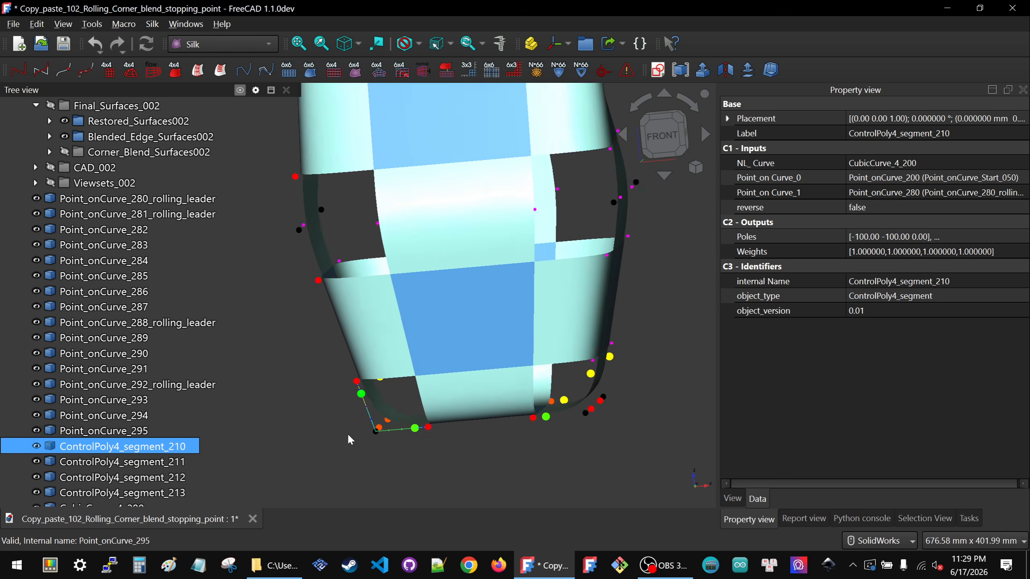
scroll(177, 469, down, 2)
click(117, 384)
shift+click(111, 431)
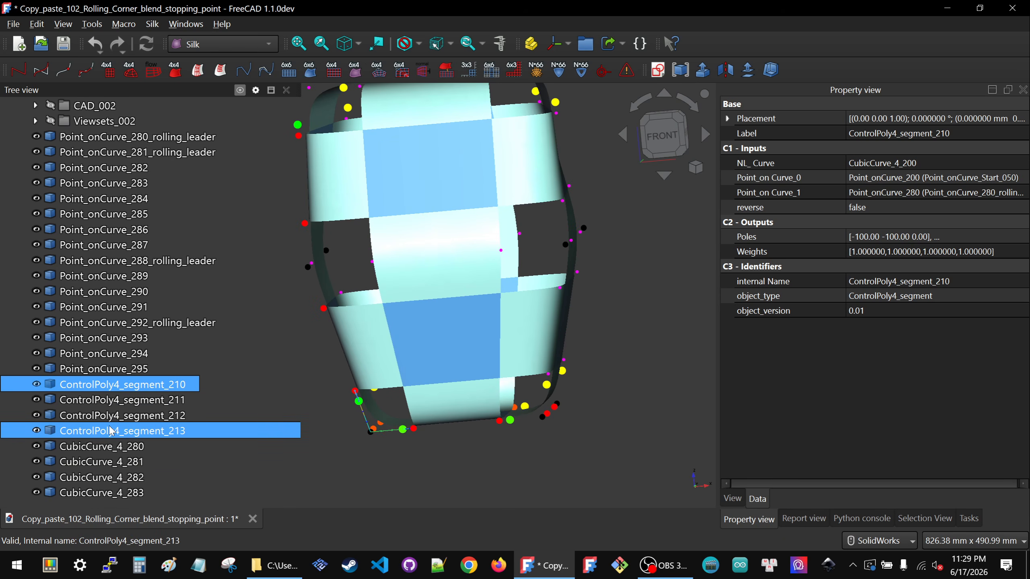
key(space)
click(501, 479)
Show the CubicCurve_4_Middles_014 curves and the CubicSurface_44s_003 surfaces around the lower front corner.
scroll(345, 428, up, 5)
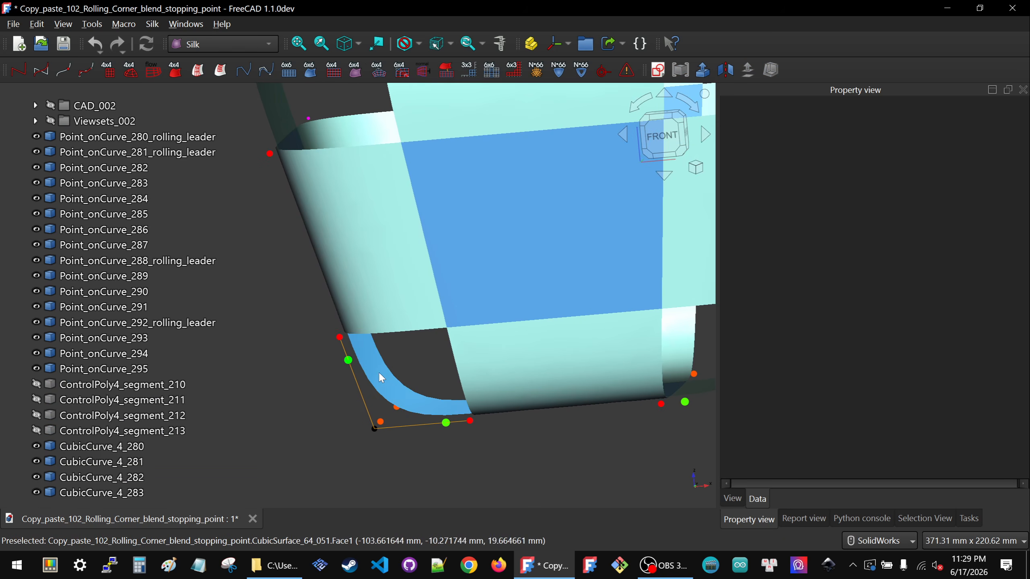
middle_drag(401, 343, 408, 334)
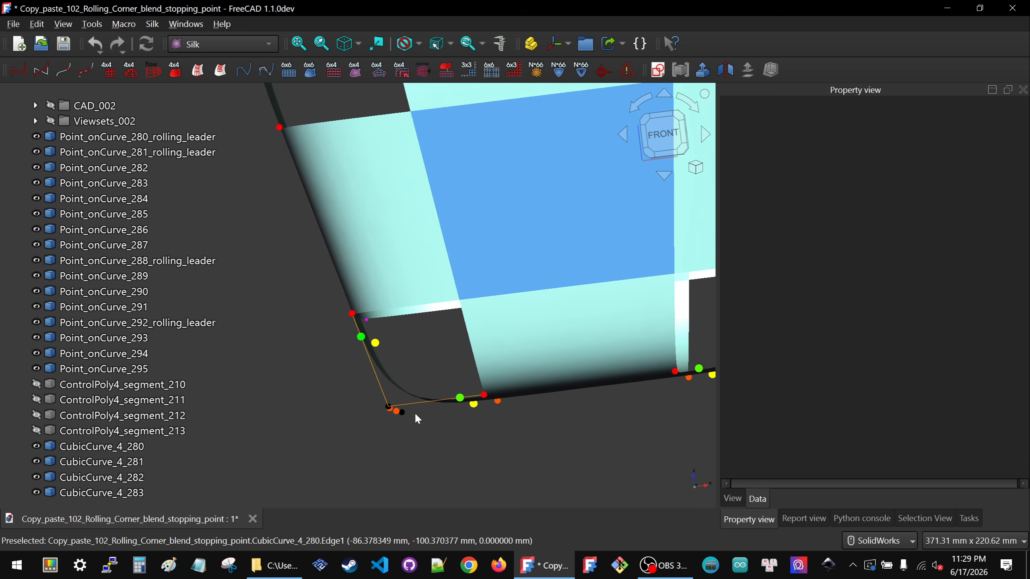
click(411, 400)
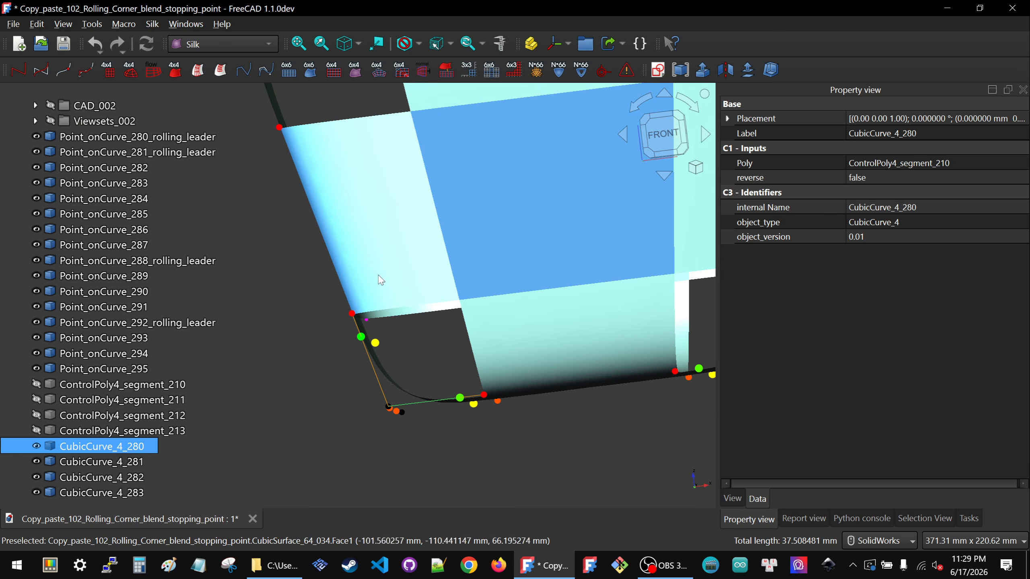
scroll(421, 264, down, 1)
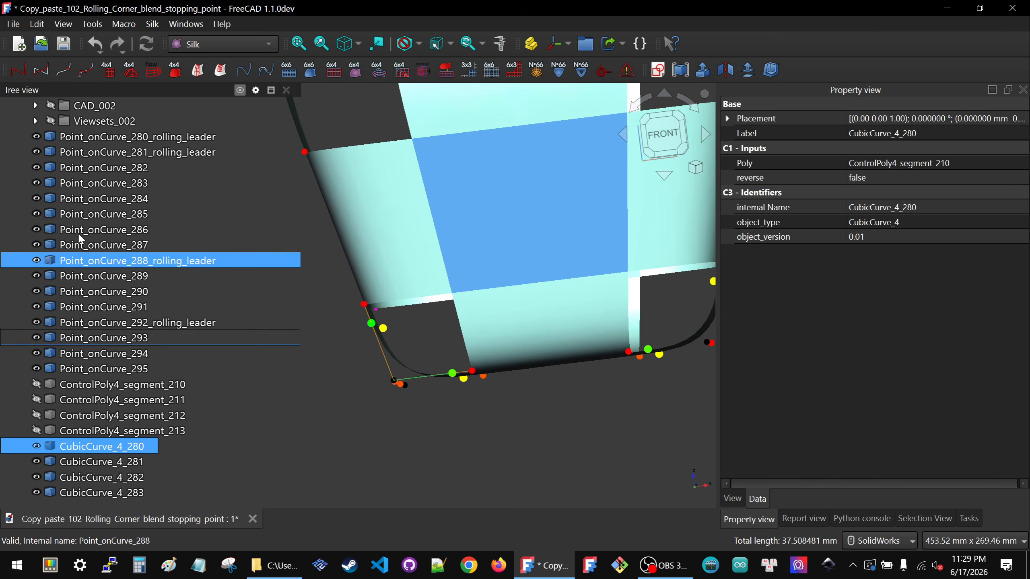
scroll(77, 232, up, 10)
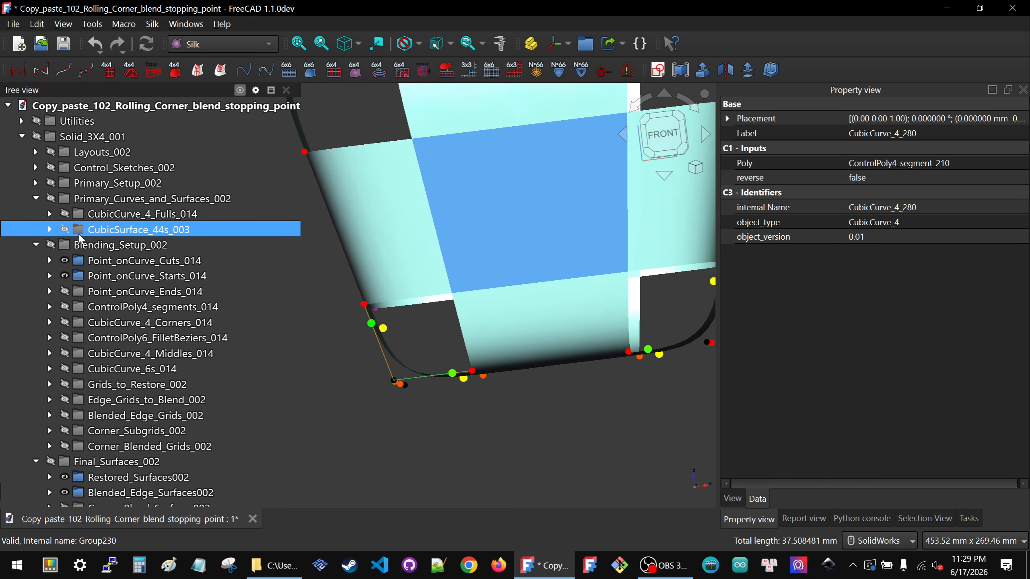
click(140, 353)
key(space)
click(466, 436)
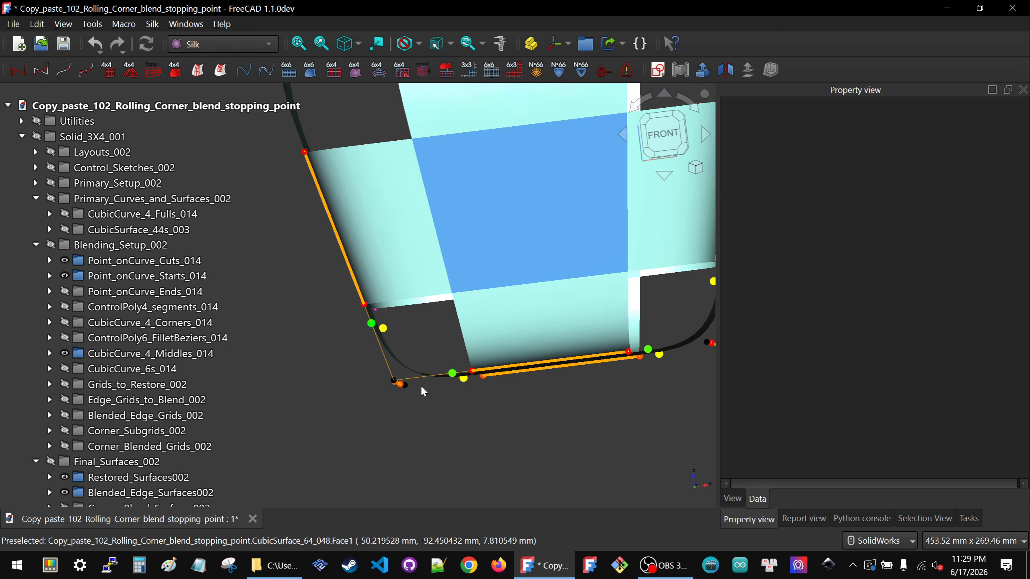
click(99, 233)
key(space)
click(454, 481)
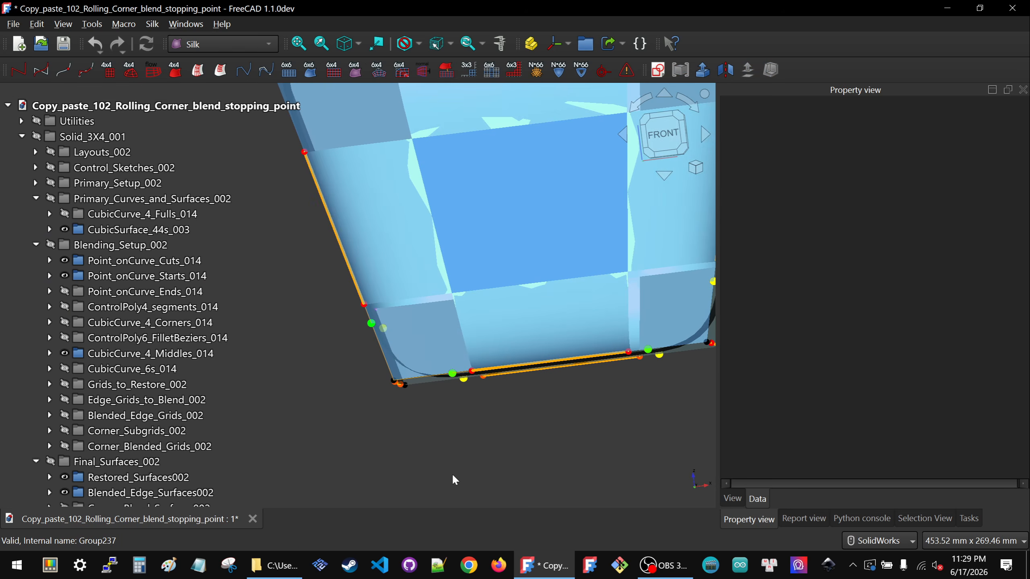
Create a ControlGrid44_2EdgeSegments on CubicSurface_44_036 from the edge curves CubicCurve_4_281 and CubicCurve_4_283.
scroll(421, 433, down, 3)
middle_drag(386, 418, 507, 434)
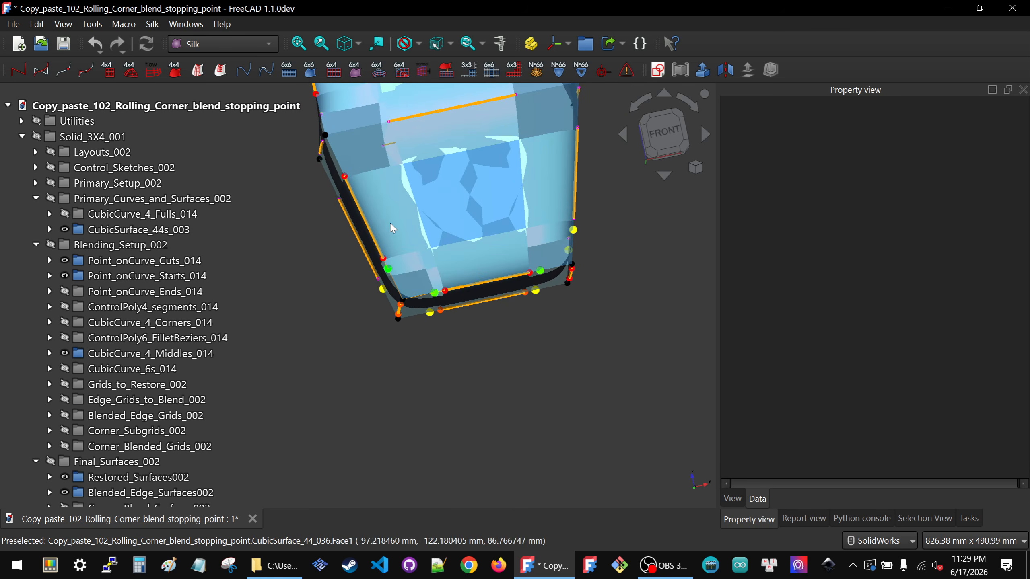
scroll(390, 223, up, 3)
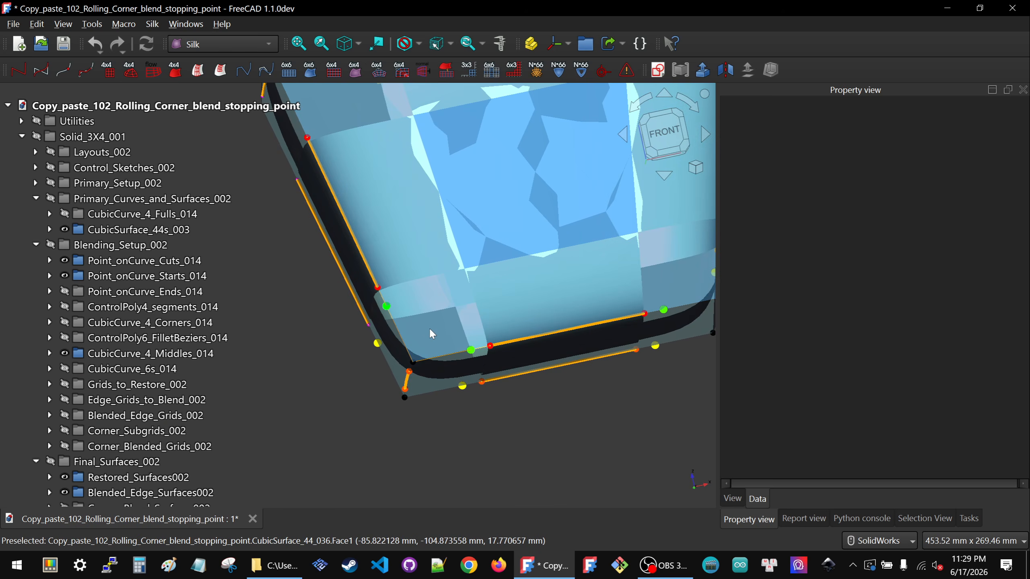
click(429, 327)
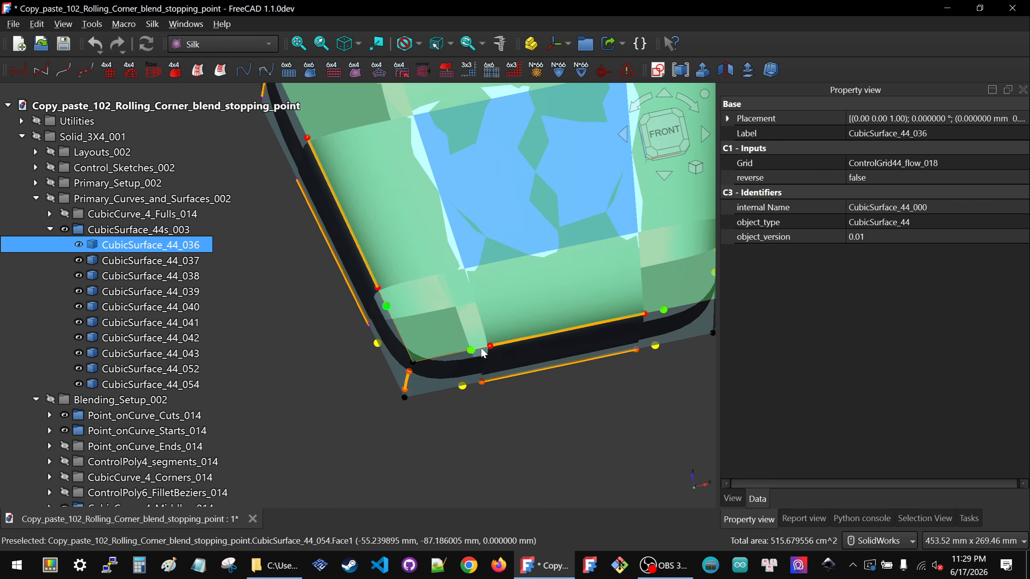
click(481, 353)
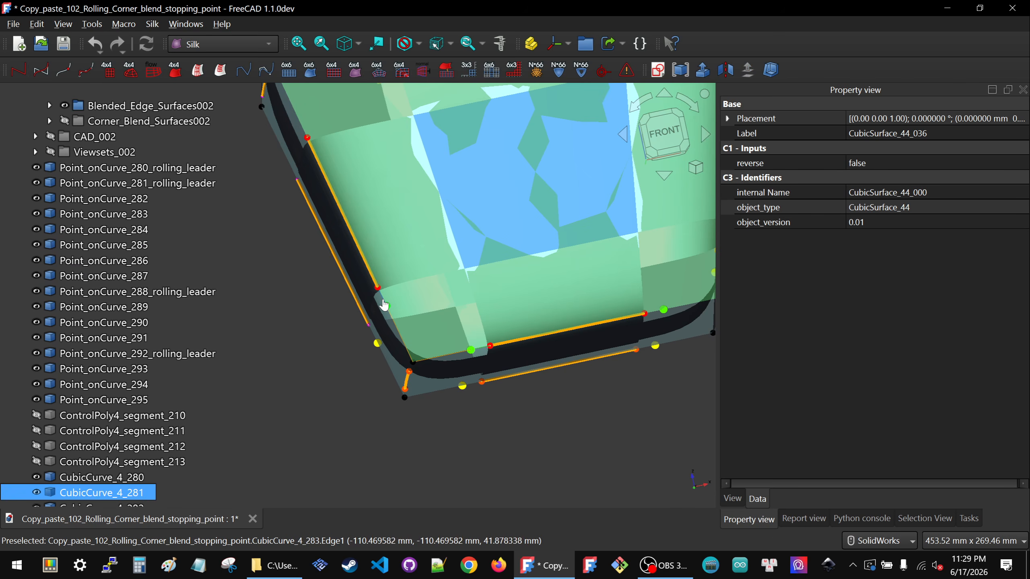
ctrl+click(384, 305)
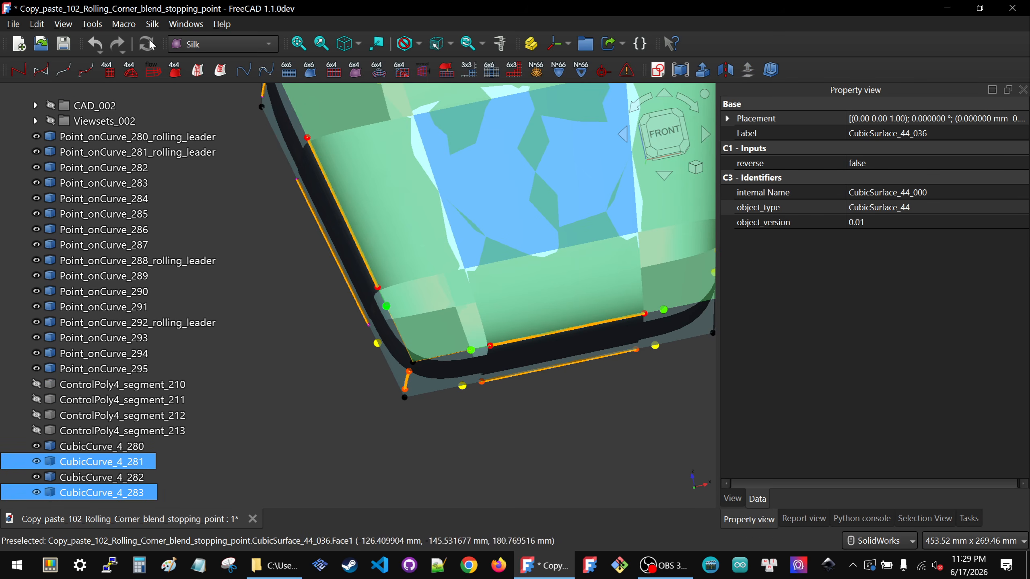
click(443, 460)
Create a ControlGrid44_2EdgeSegments on CubicSurface_44_036 from the side edge curve CubicCurve_4_250 and the corner curve CubicCurve_4_280.
middle_drag(365, 383, 350, 395)
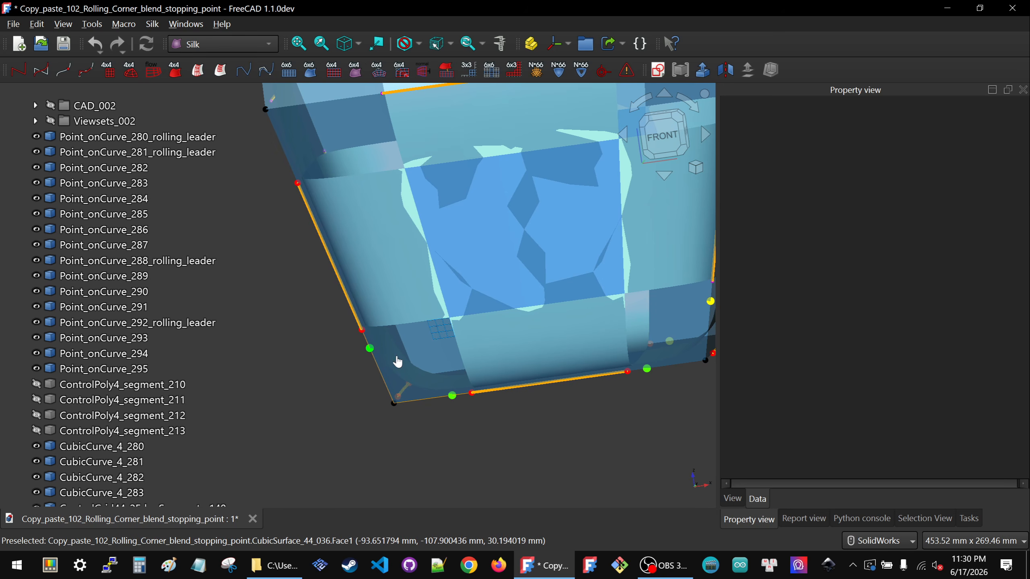
click(398, 360)
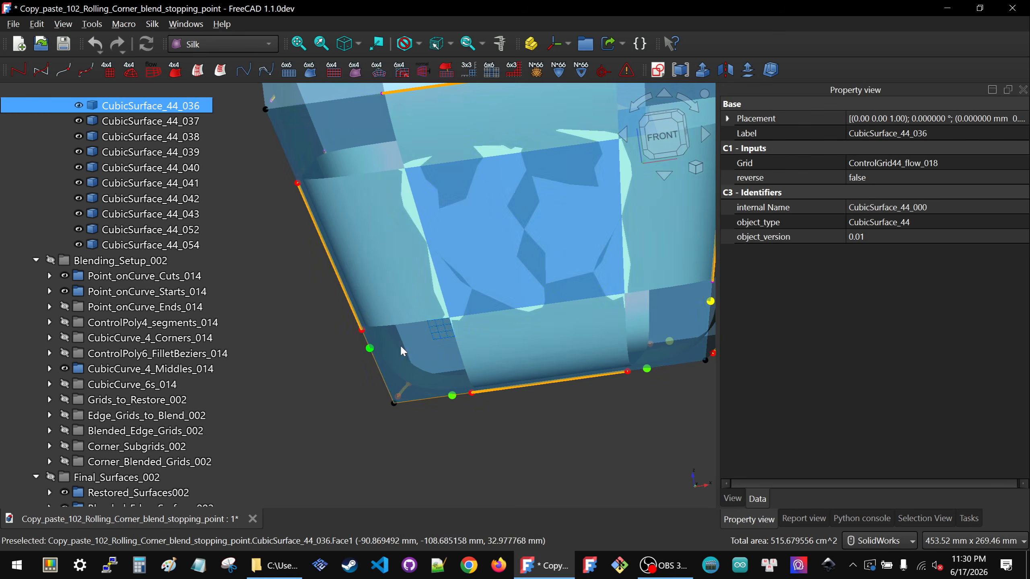
ctrl+click(325, 254)
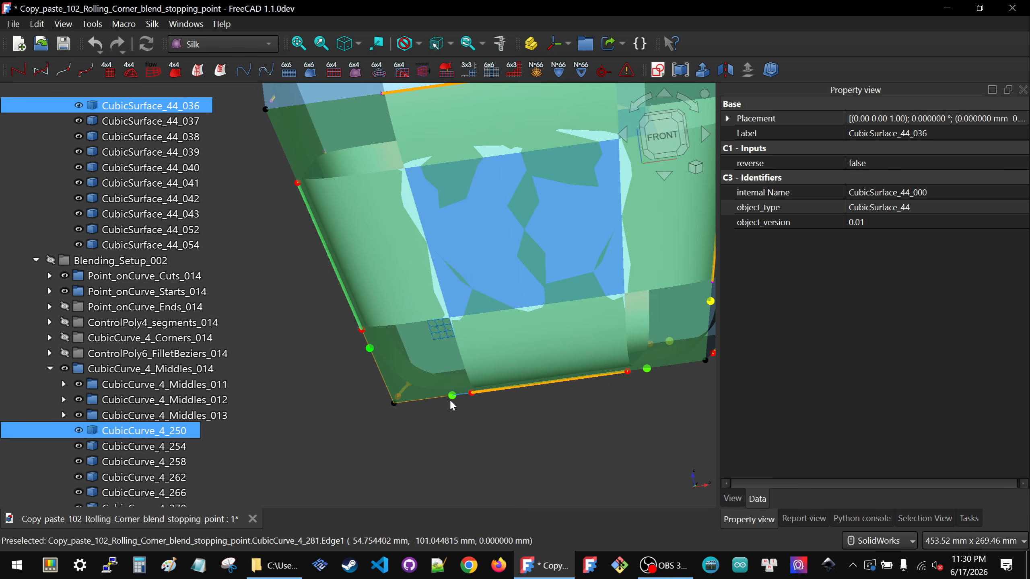
ctrl+click(418, 404)
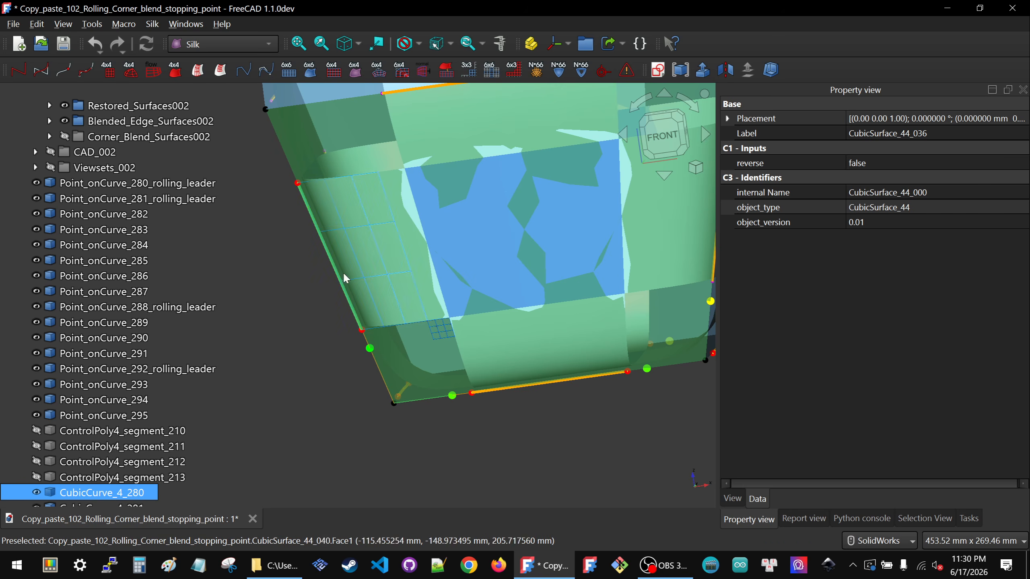
Create a ControlGrid44_2EdgeSegments on CubicSurface_44_036 from the lower edge curve CubicCurve_4_202 and the corner curve CubicCurve_4_282.
middle_drag(426, 343, 482, 356)
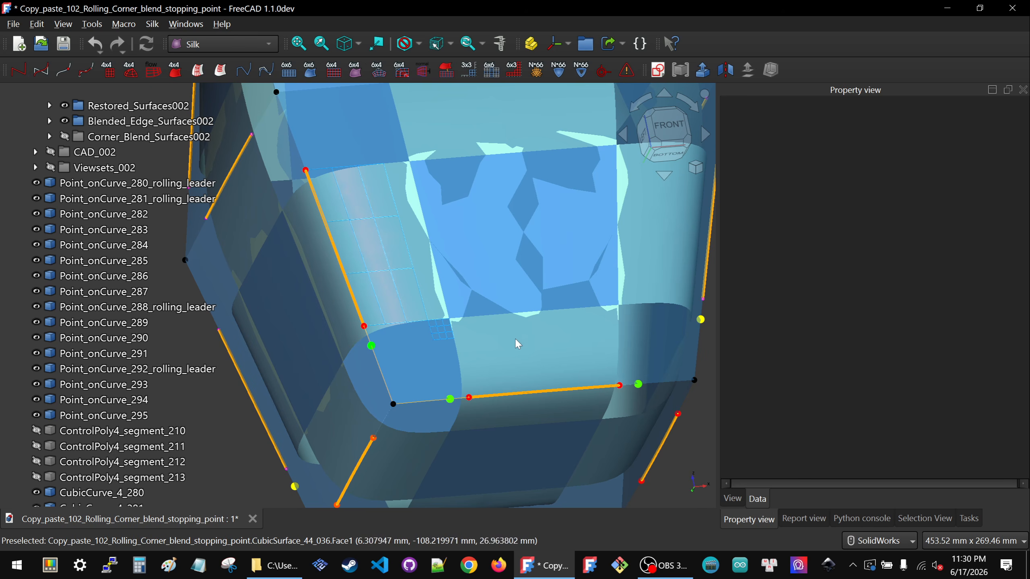
click(522, 373)
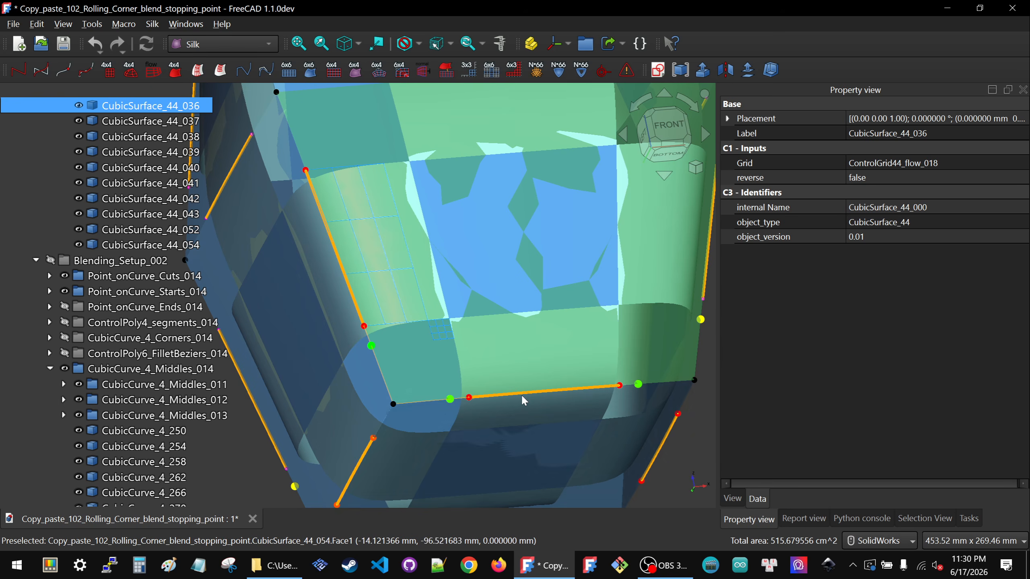
ctrl+click(523, 399)
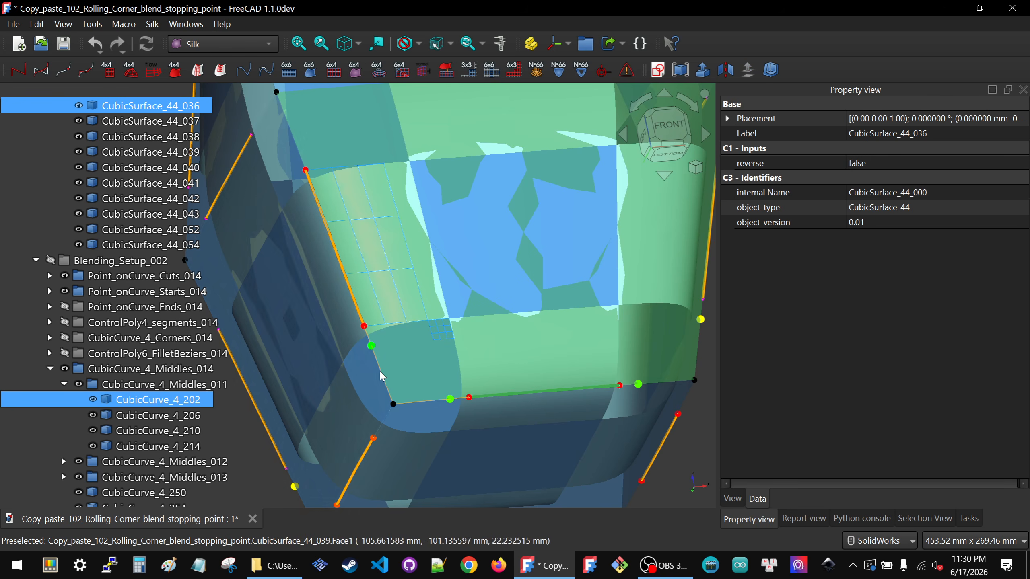
ctrl+click(381, 369)
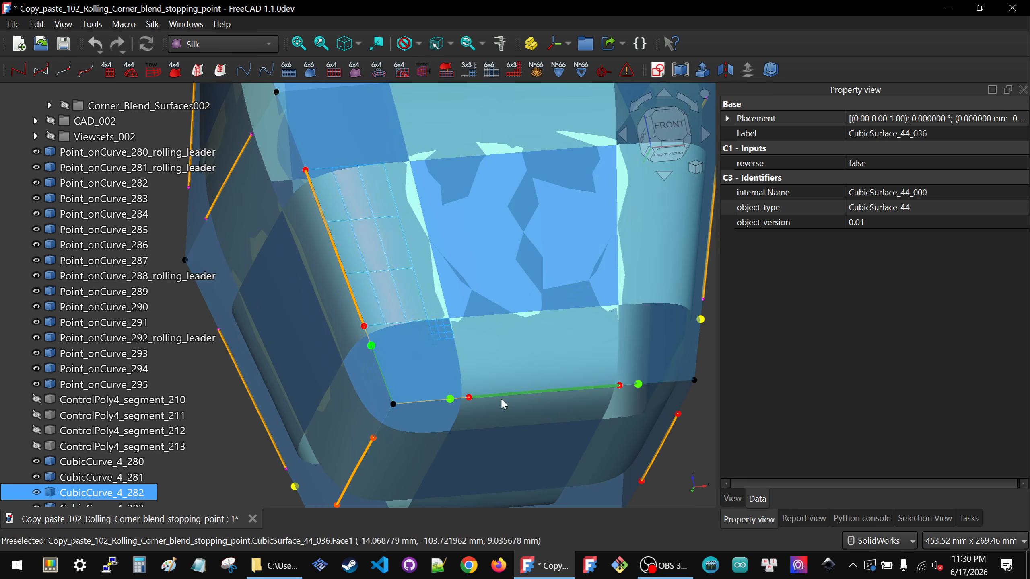
ctrl+click(404, 370)
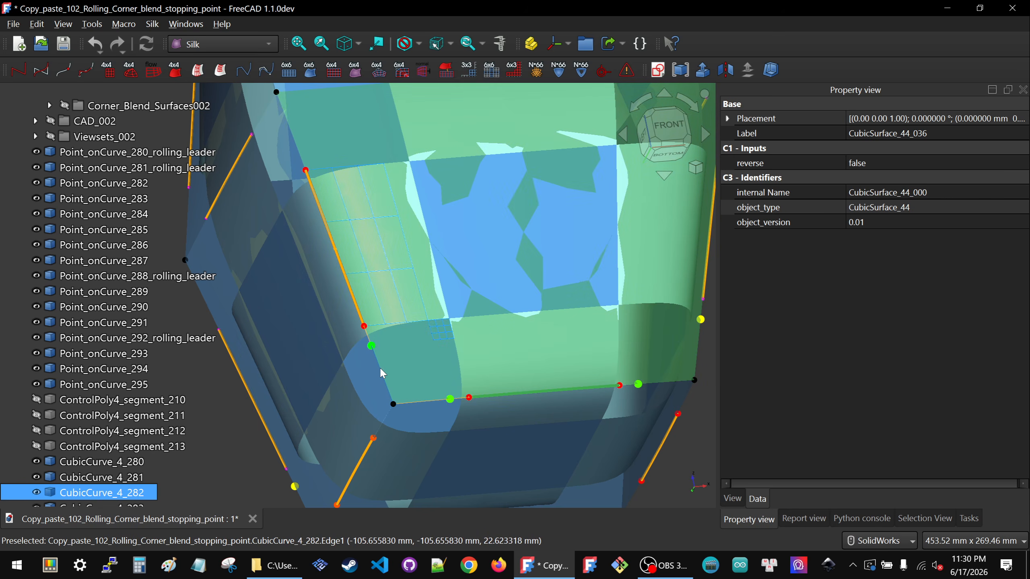
click(220, 71)
scroll(456, 390, down, 5)
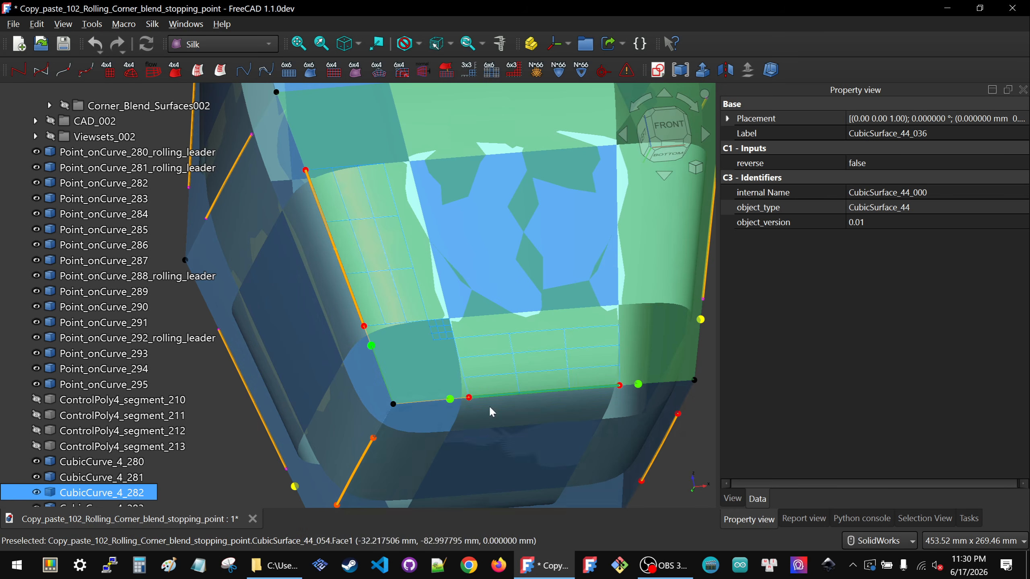
click(319, 463)
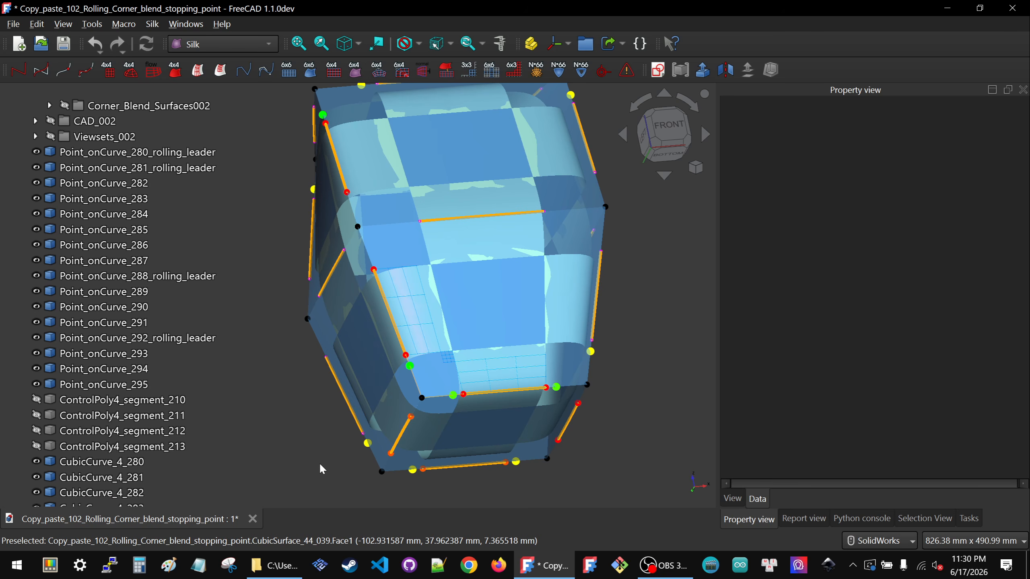
Hide the Blended_Edge_Surfaces002 group to expose the three new control grids on the front face.
scroll(104, 288, up, 2)
scroll(104, 292, down, 3)
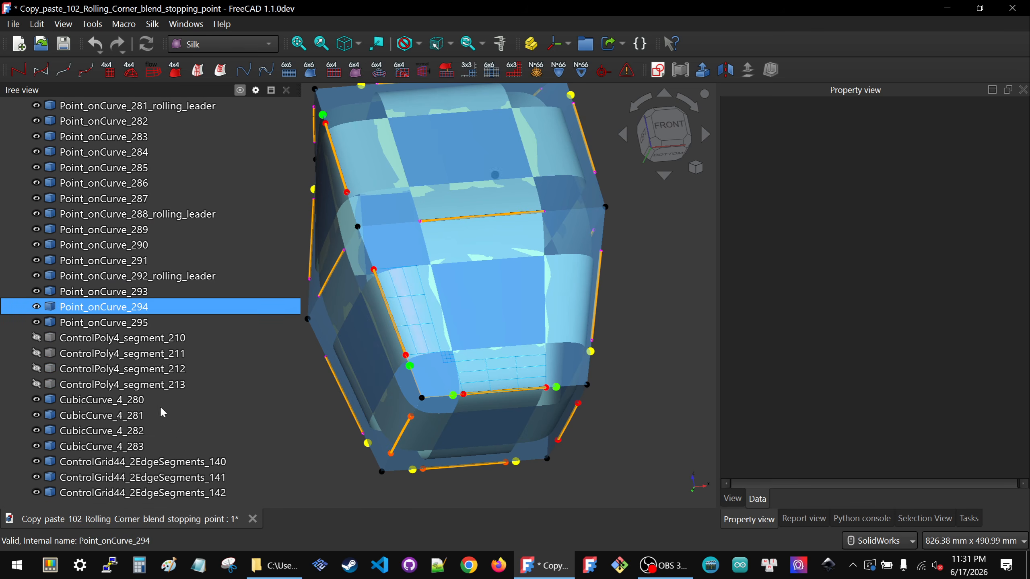
scroll(97, 389, up, 3)
scroll(98, 388, up, 8)
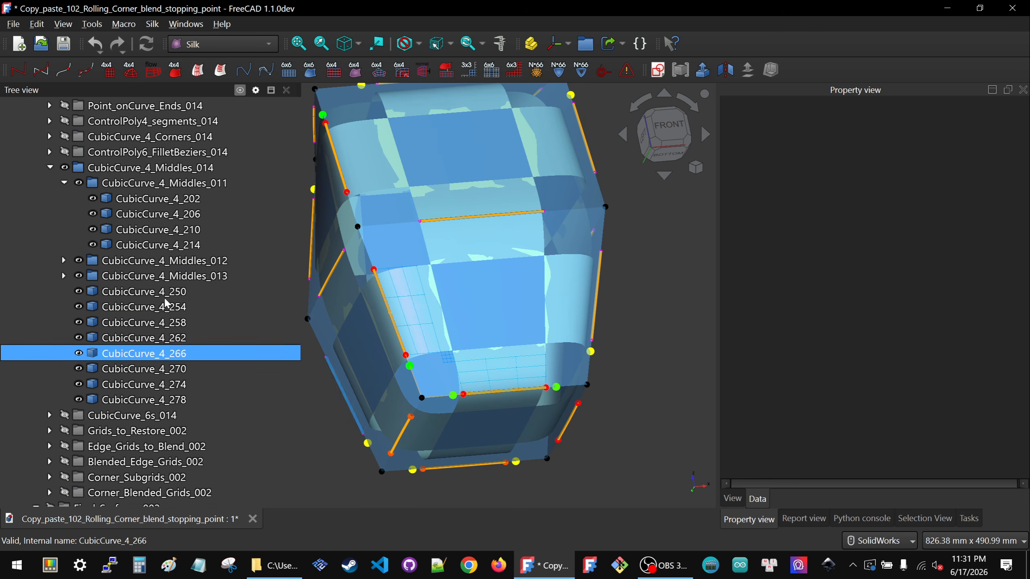
scroll(78, 339, down, 2)
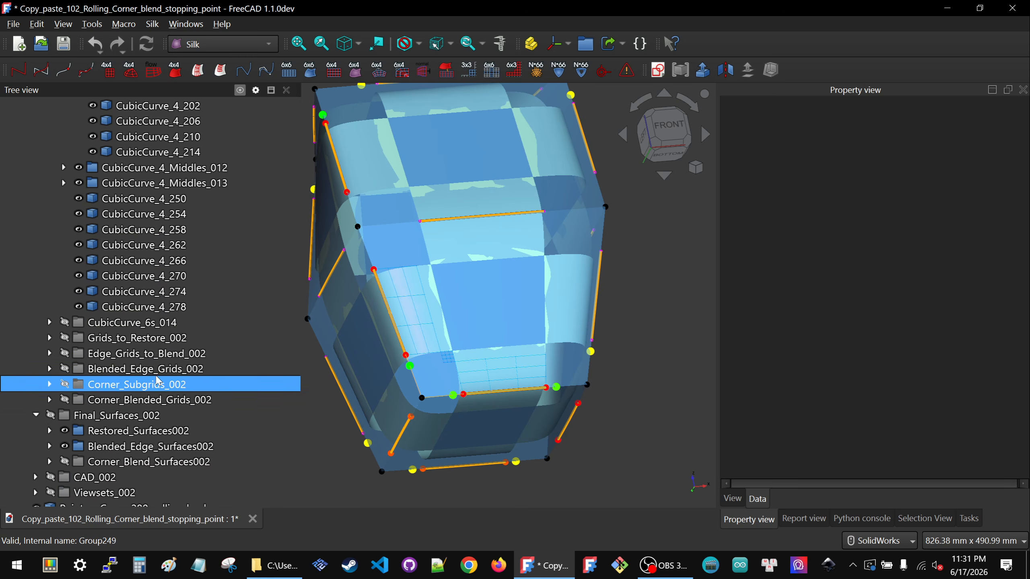
click(131, 446)
key(space)
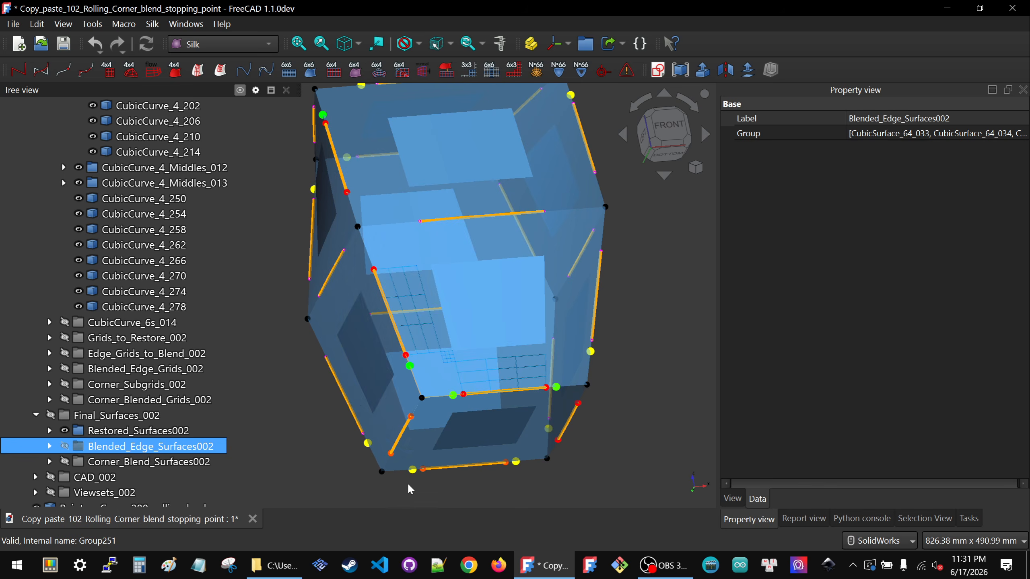
click(316, 457)
middle_drag(359, 407, 312, 401)
scroll(385, 357, up, 1)
scroll(385, 358, up, 1)
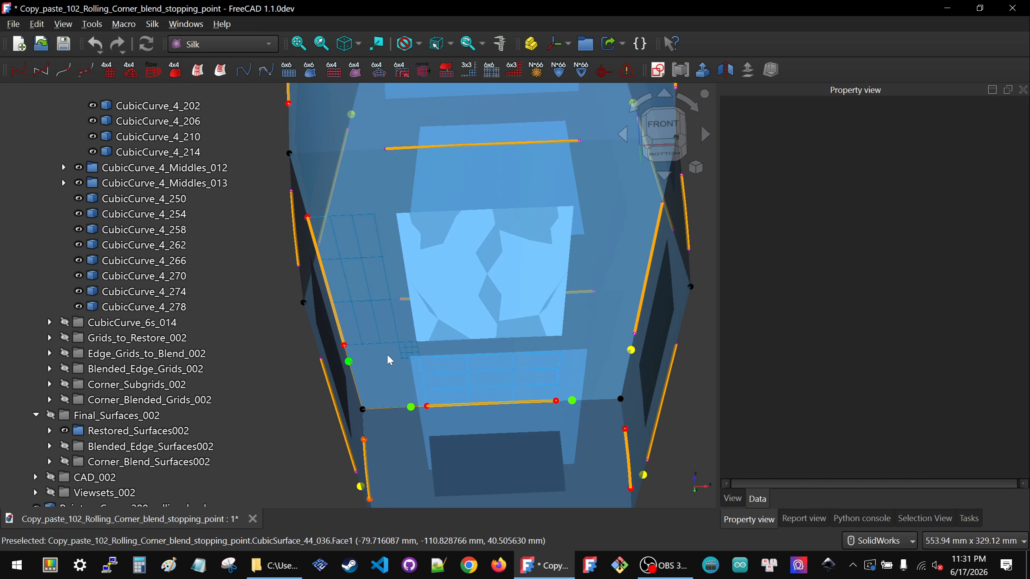
Hide the CubicSurface_44s_003 group of primary surfaces so only the grids, curves and restored surfaces remain displayed.
click(385, 361)
key(space)
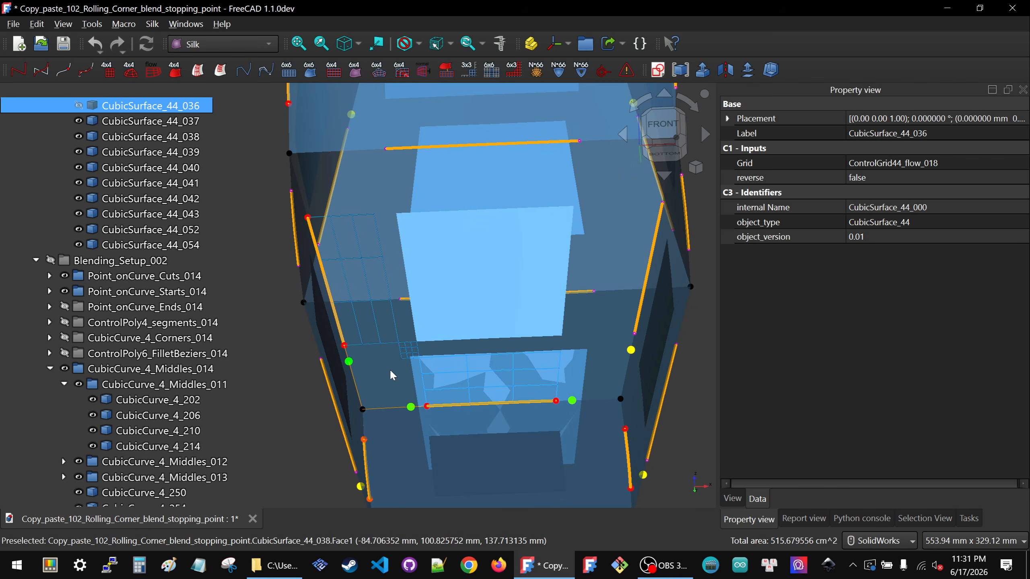
click(384, 363)
scroll(251, 270, up, 3)
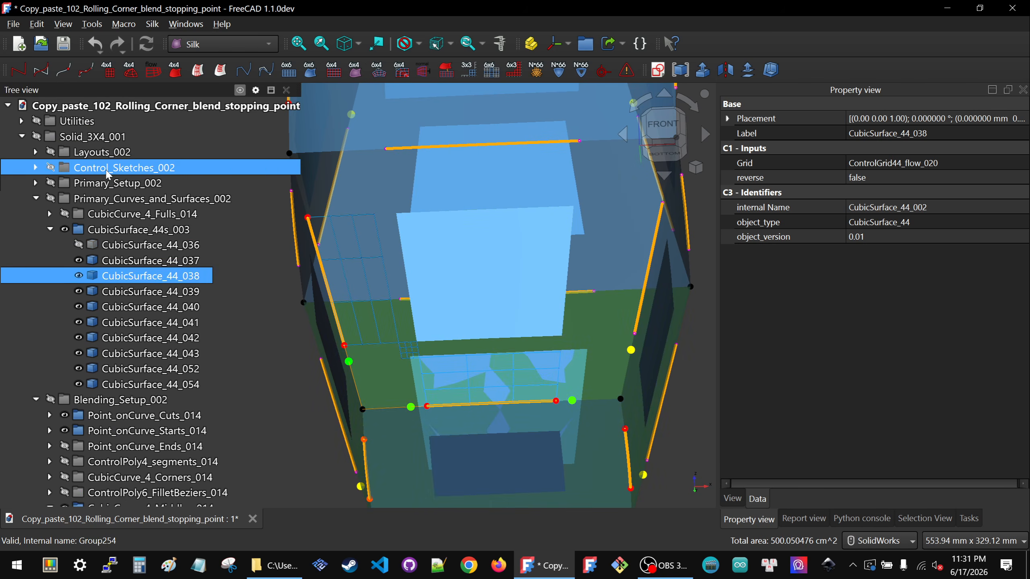
click(138, 229)
key(space)
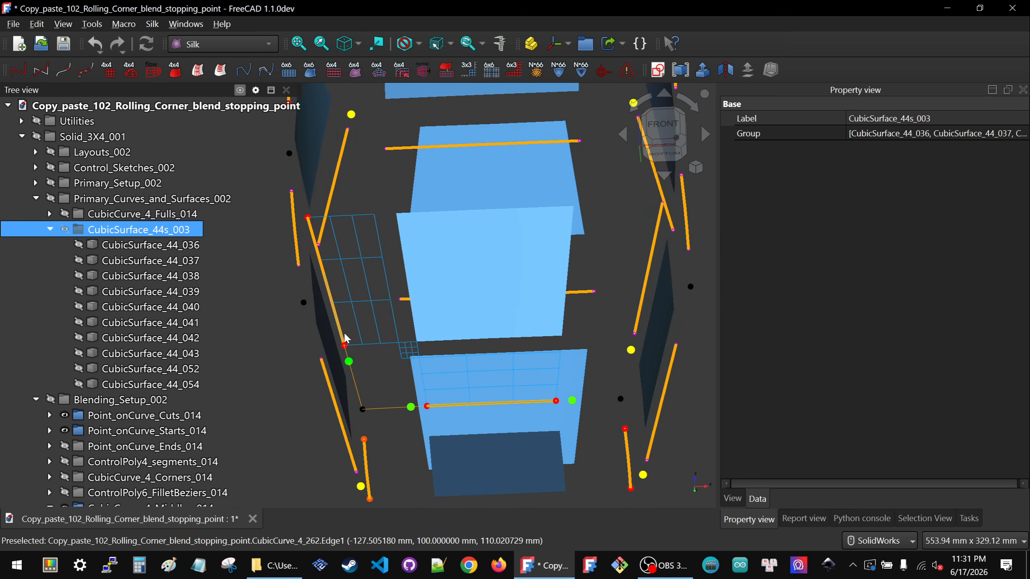
Examine the three control grids around the lower corner of the front face in front view.
scroll(386, 325, down, 3)
middle_drag(391, 328, 397, 401)
scroll(397, 401, down, 1)
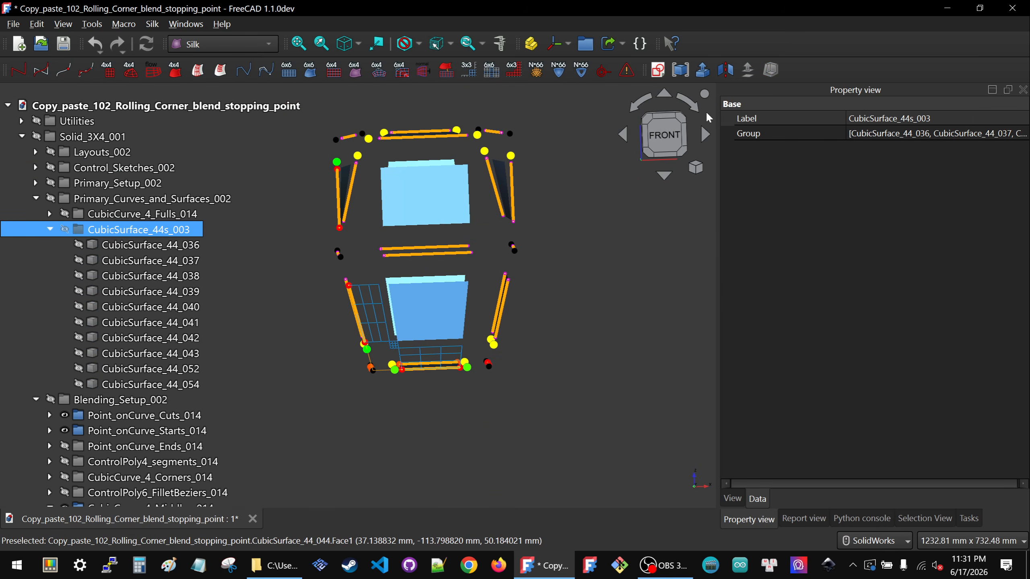
click(661, 144)
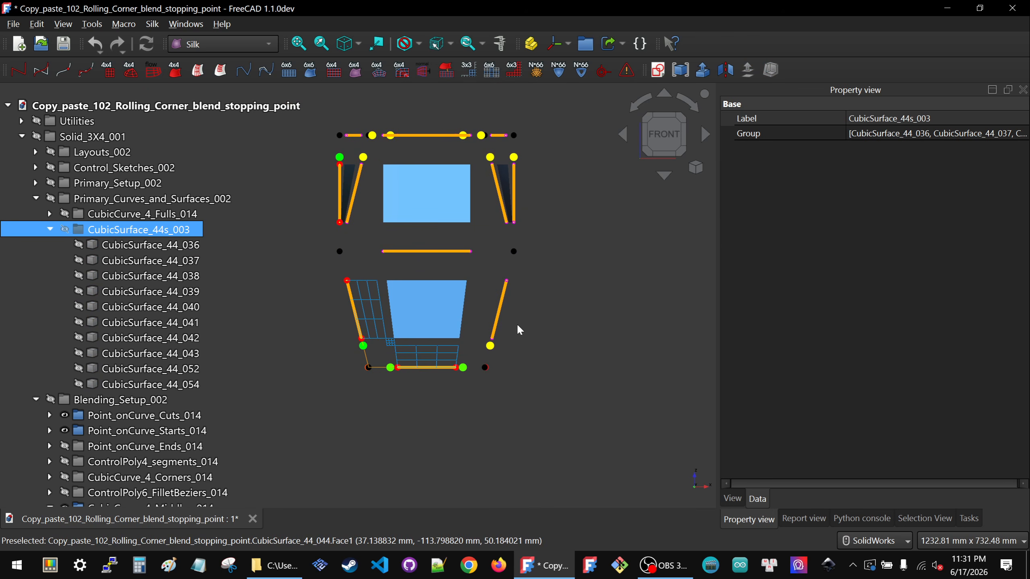
scroll(388, 348, up, 2)
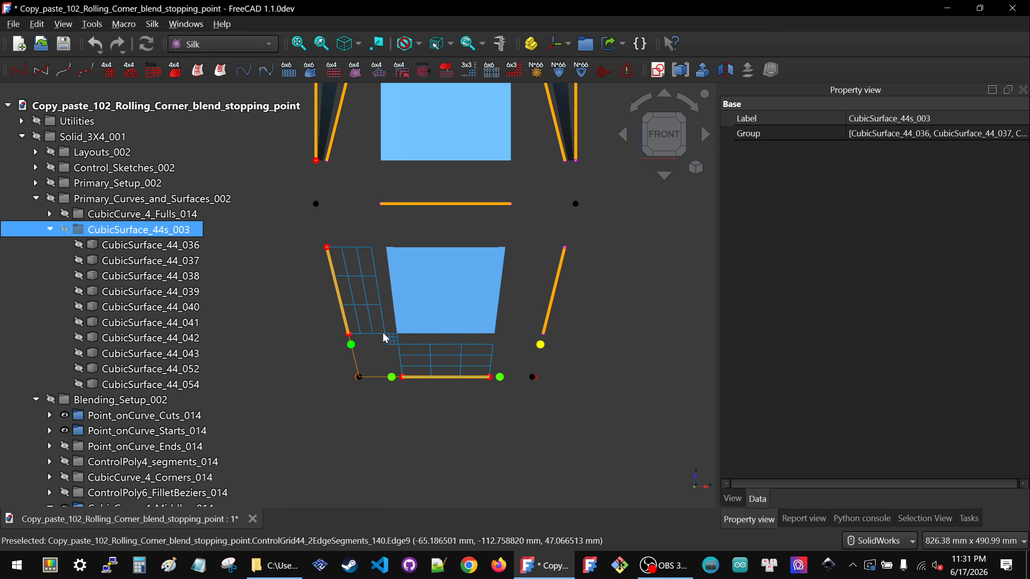
scroll(385, 336, up, 2)
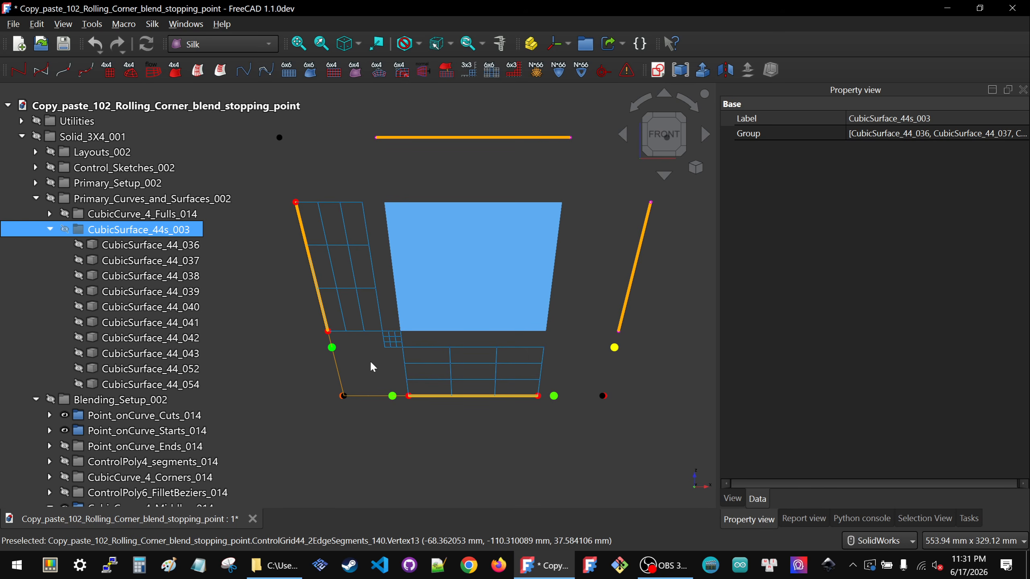
scroll(370, 360, up, 1)
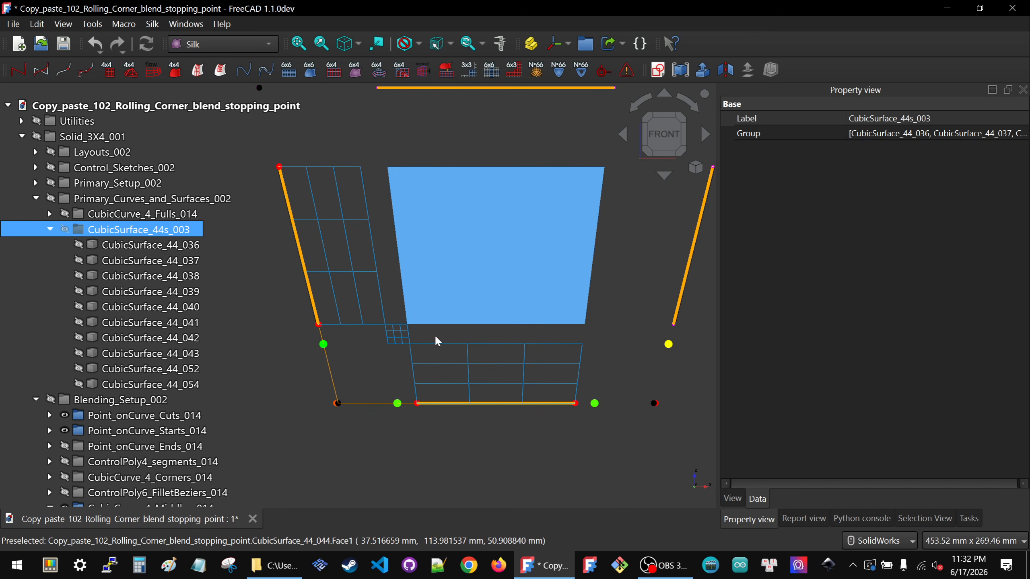
click(460, 295)
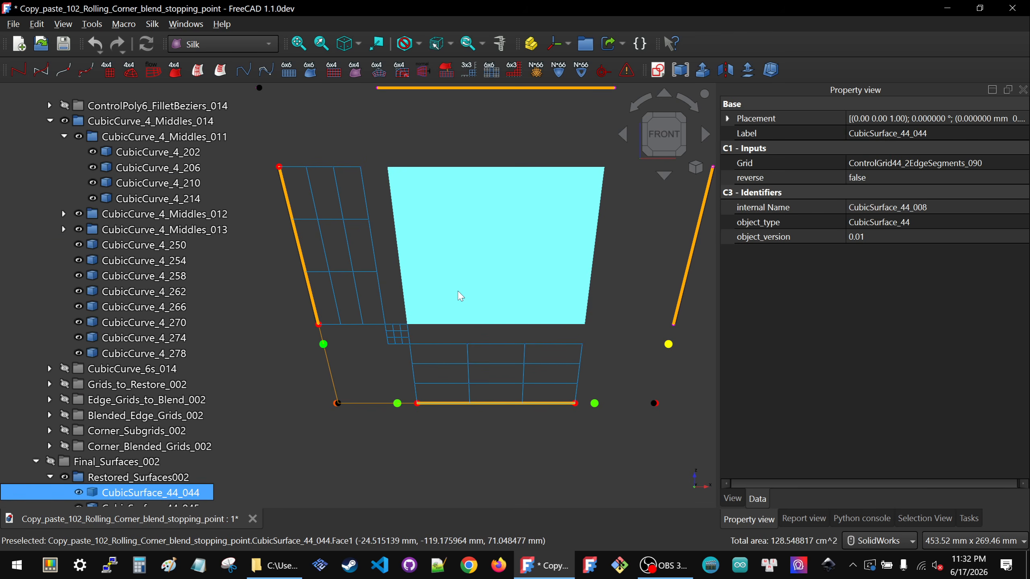
click(448, 438)
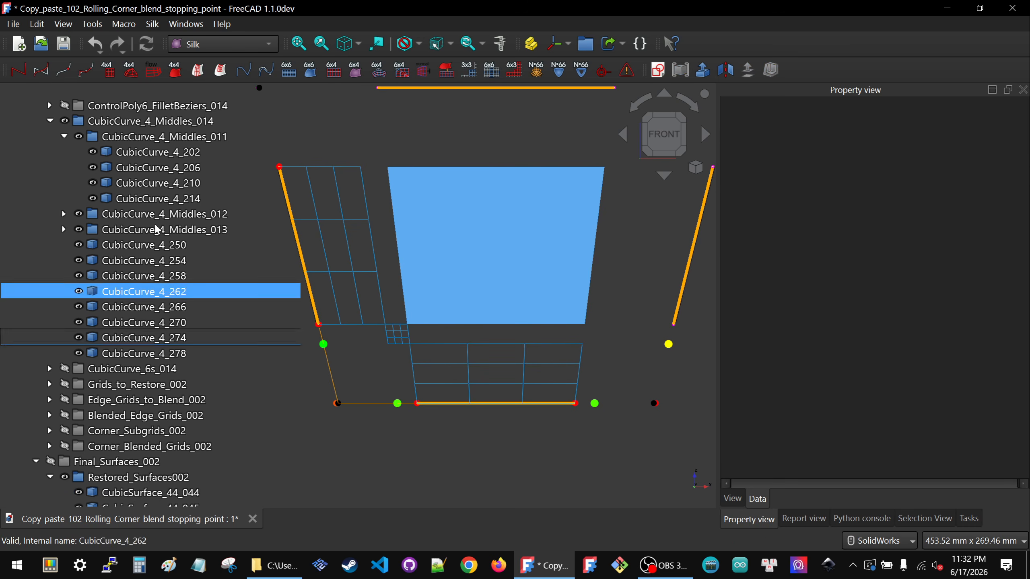
Show the CubicSurface_44s_003 group of primary surfaces again.
scroll(157, 229, up, 8)
click(178, 228)
key(space)
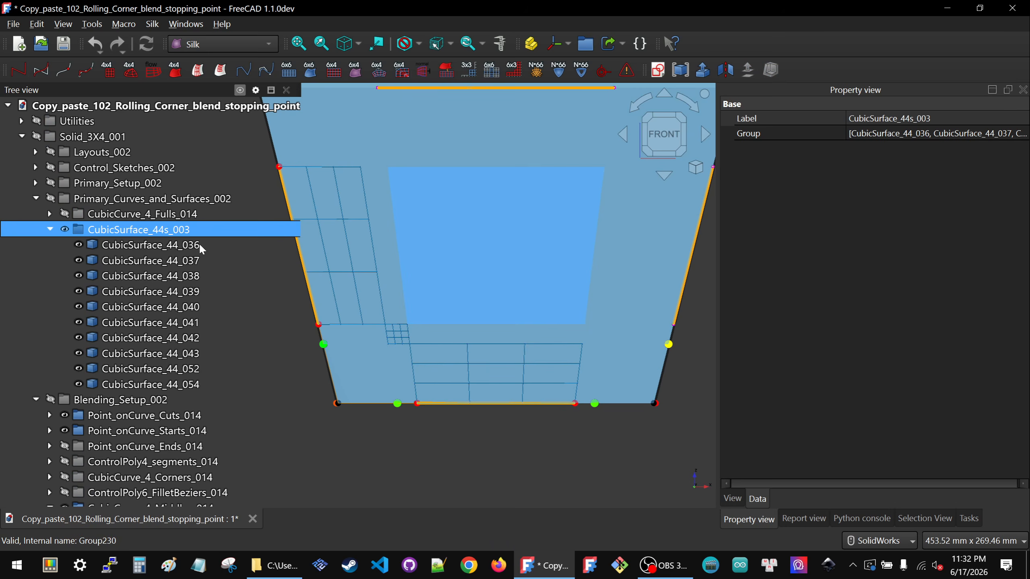
click(340, 439)
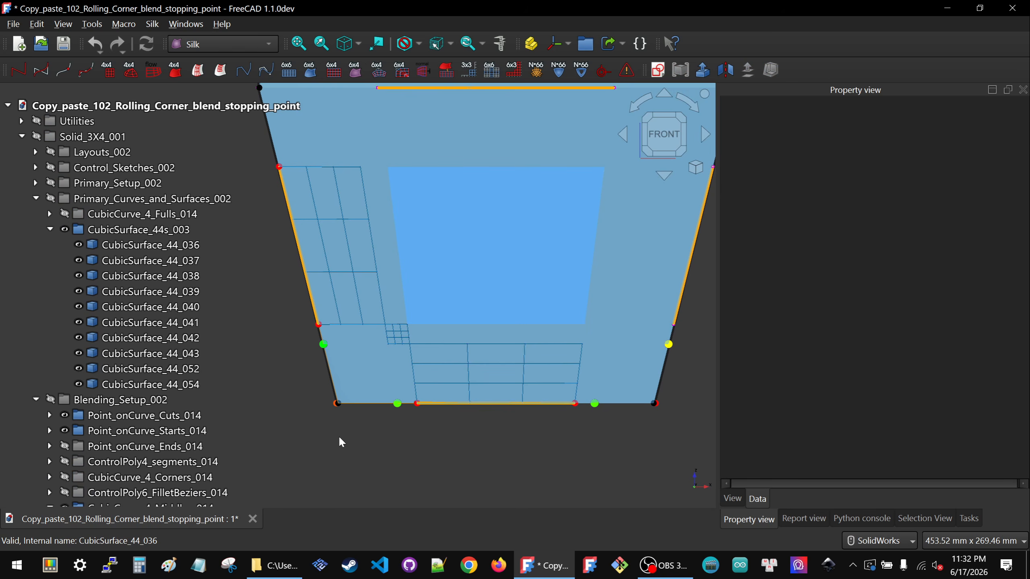
Hide the control grid along the front face's lower edge, ControlGrid44_2EdgeSegments_142.
click(374, 370)
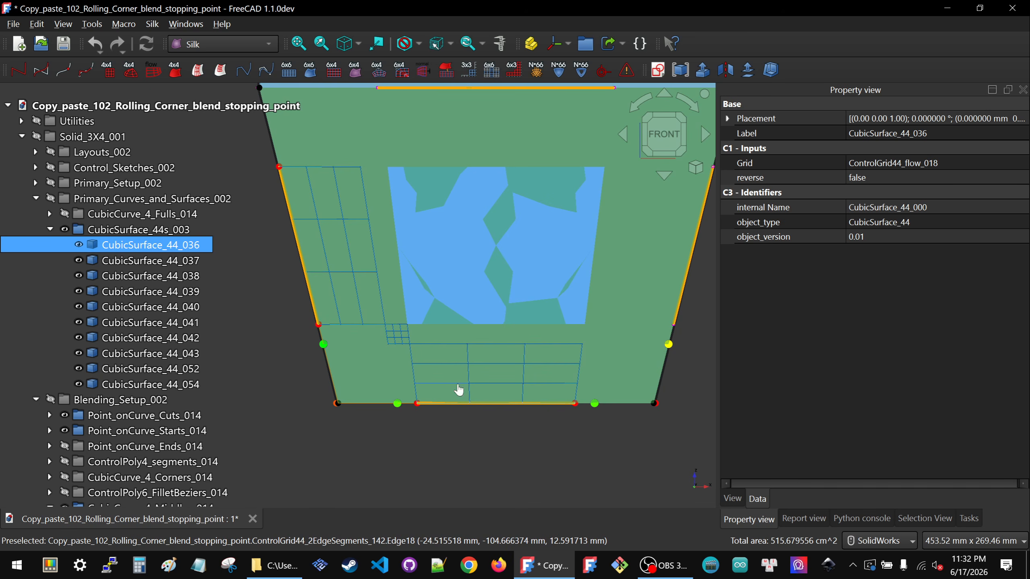
click(458, 385)
key(space)
click(465, 433)
Create a ControlGrid44_2EdgeSegments on CubicSurface_44_036 from the lower edge curve CubicCurve_4_202 and the side edge curve CubicCurve_4_283.
click(465, 391)
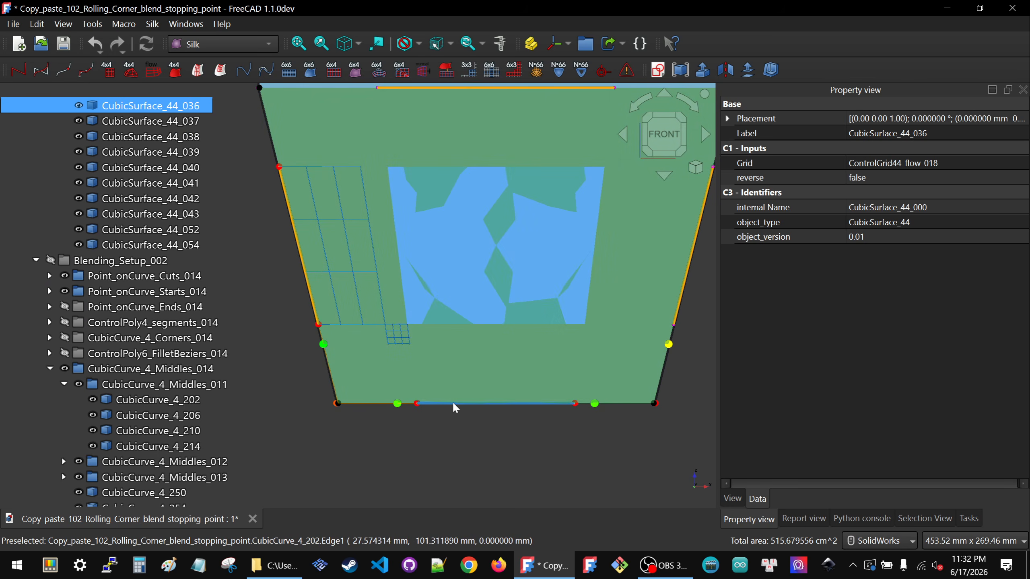
ctrl+click(454, 404)
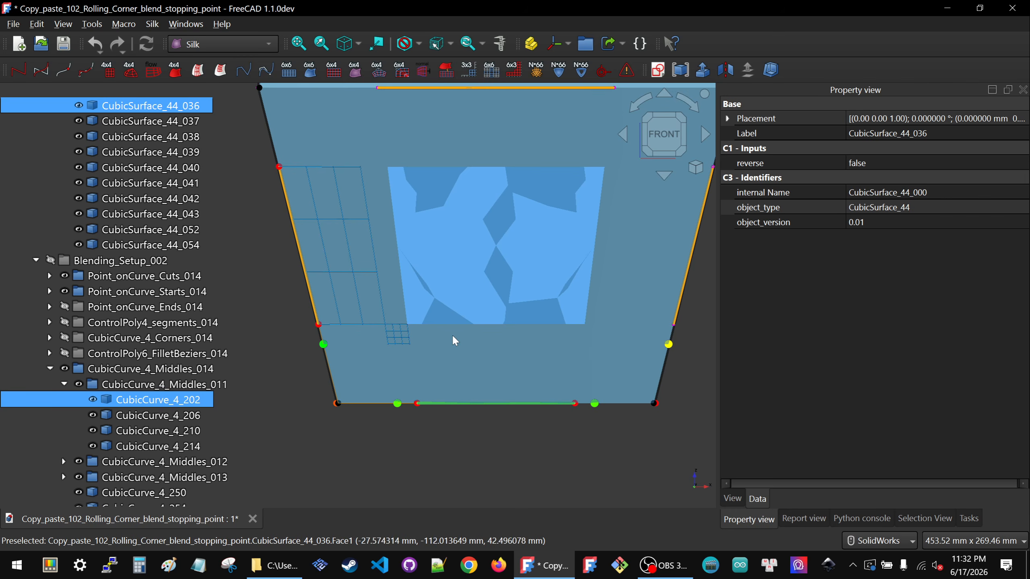
ctrl+click(319, 330)
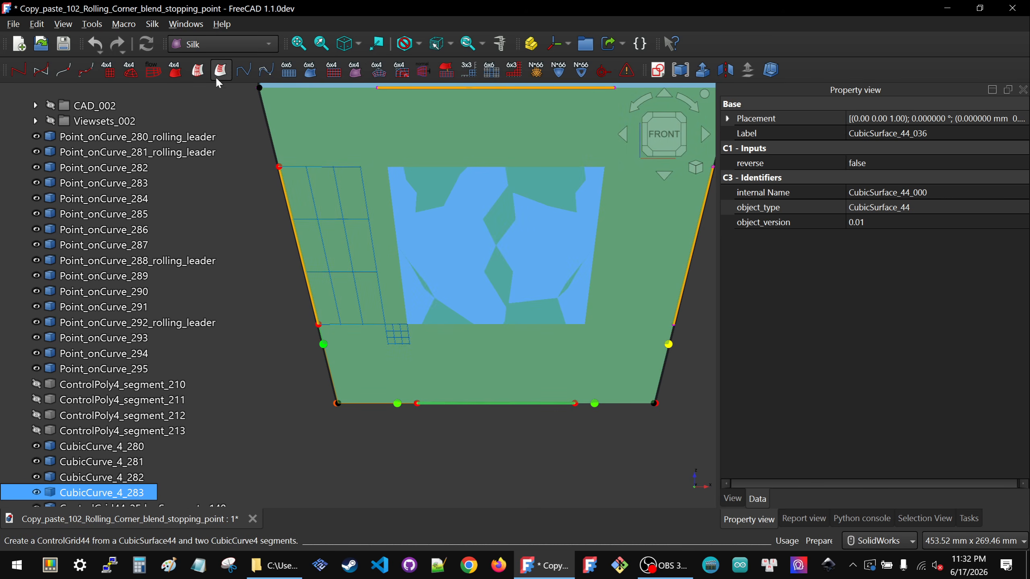
click(223, 72)
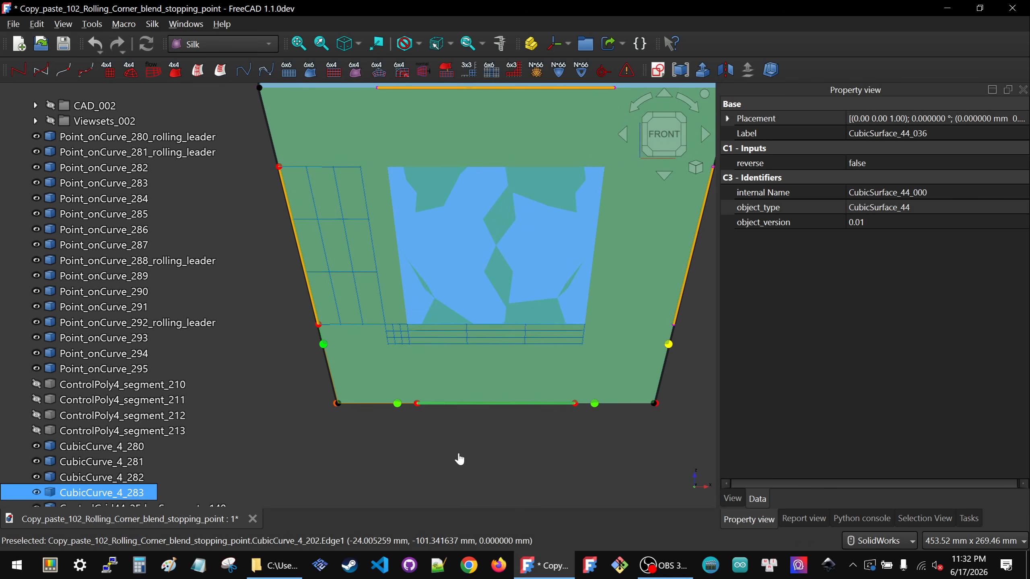
Show ControlGrid44_2EdgeSegments_142 along the lower edge again.
click(457, 452)
scroll(167, 432, down, 1)
click(128, 478)
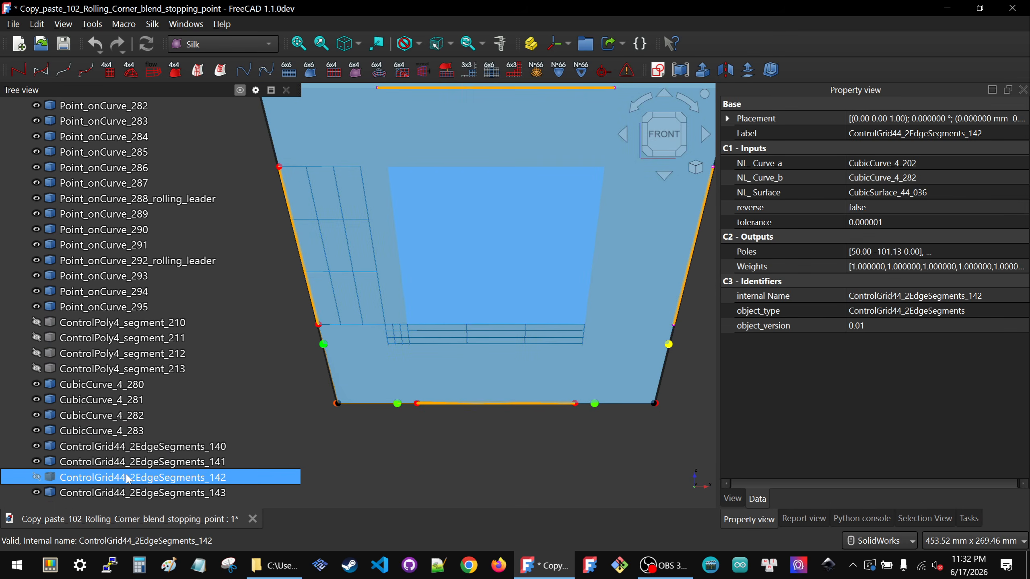
key(space)
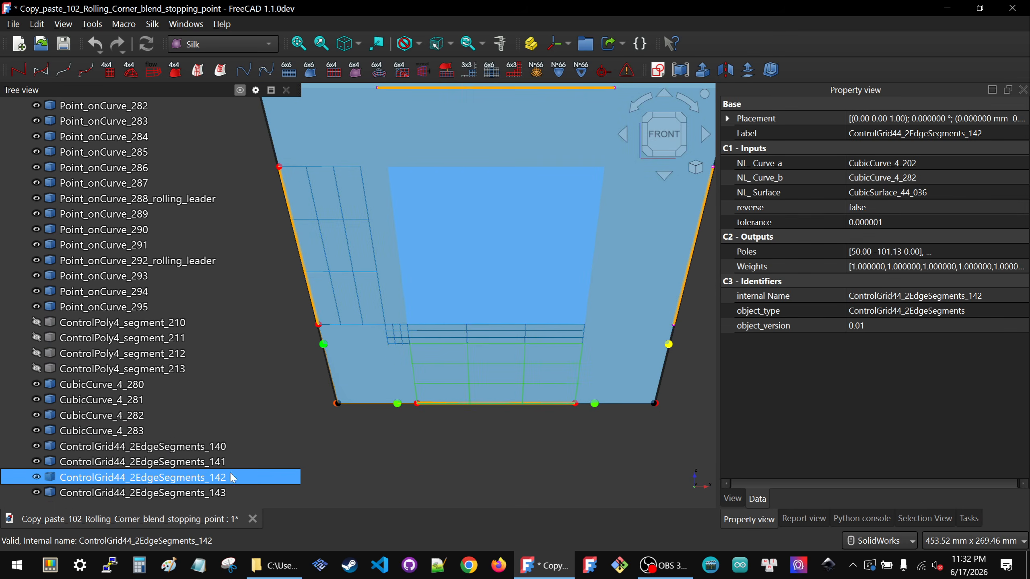
click(391, 459)
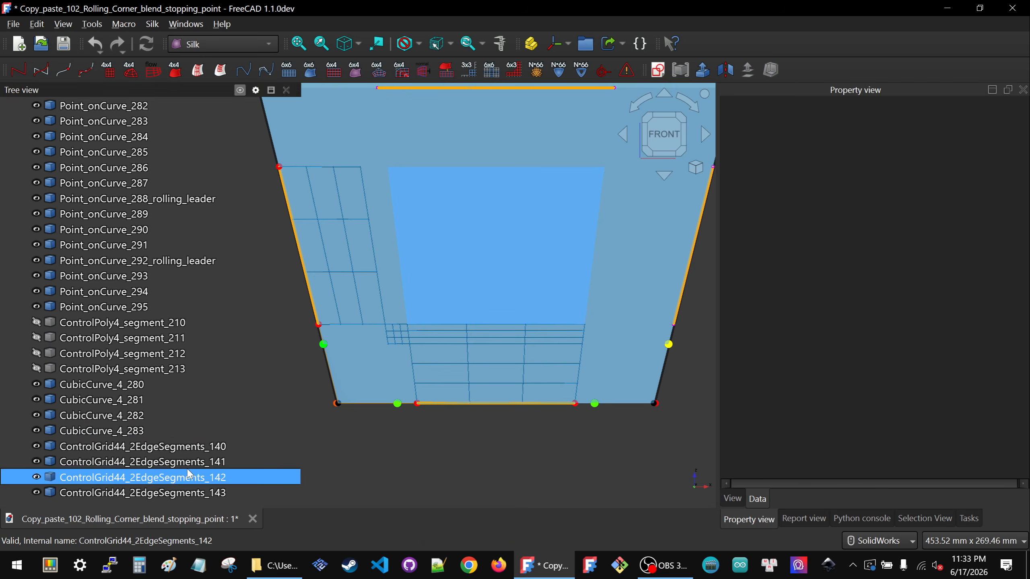
Highlight ControlGrid44_2EdgeSegments_142 and ControlGrid44_2EdgeSegments_141 in turn to examine where they lie on the front face.
click(431, 381)
click(431, 382)
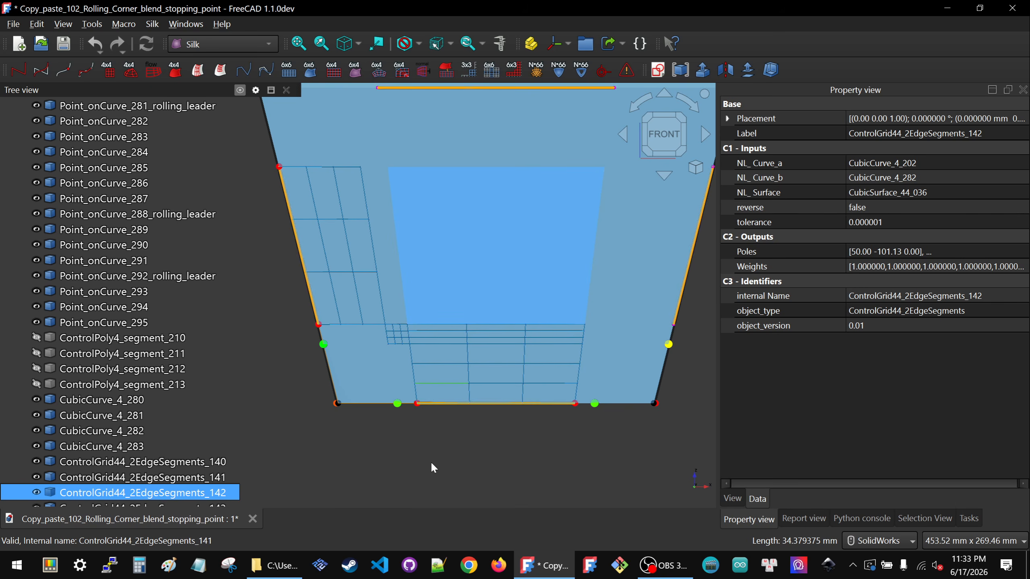
scroll(430, 461, down, 4)
scroll(433, 472, up, 3)
middle_drag(433, 465, 382, 421)
click(284, 446)
click(167, 496)
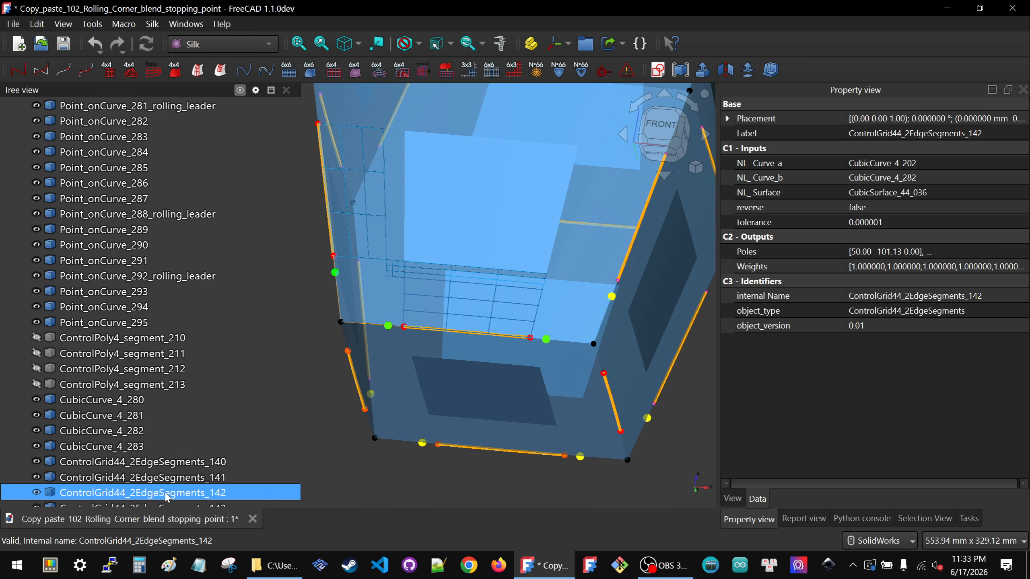
click(162, 503)
click(159, 495)
click(395, 473)
click(200, 494)
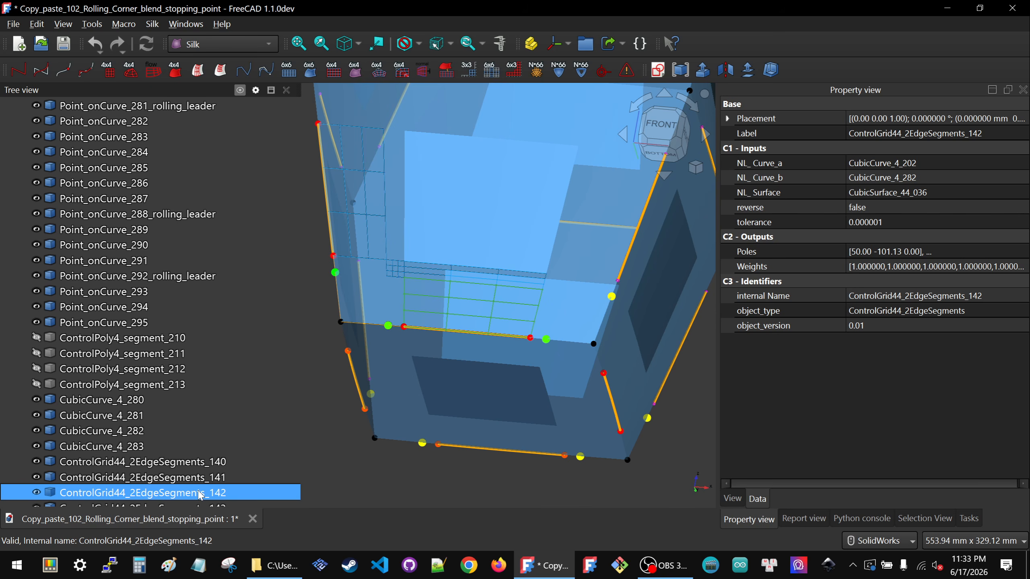
click(125, 478)
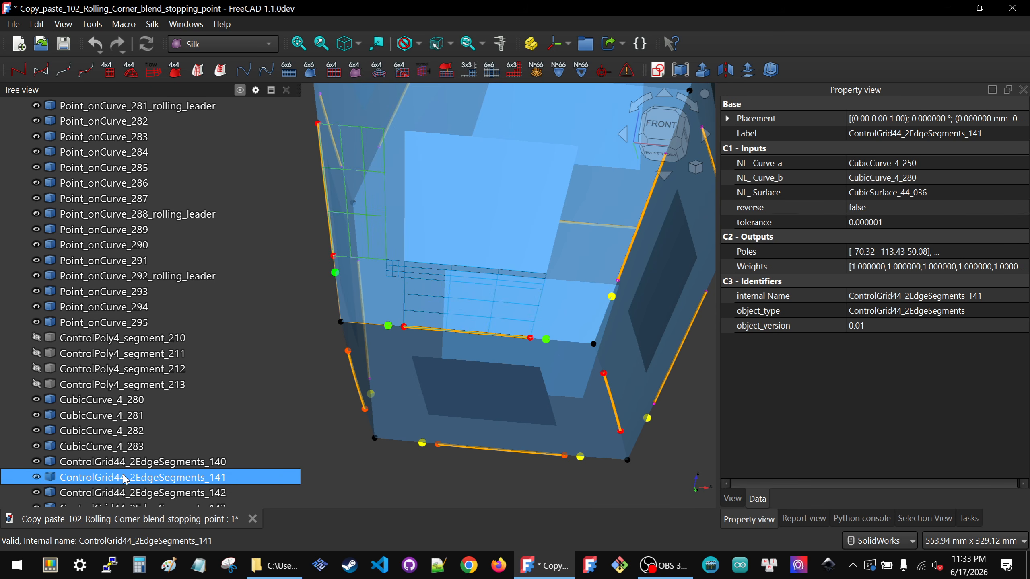
Create a CubicSurface_44 from ControlGrid44_2EdgeSegments_143.
scroll(123, 487, down, 1)
click(122, 492)
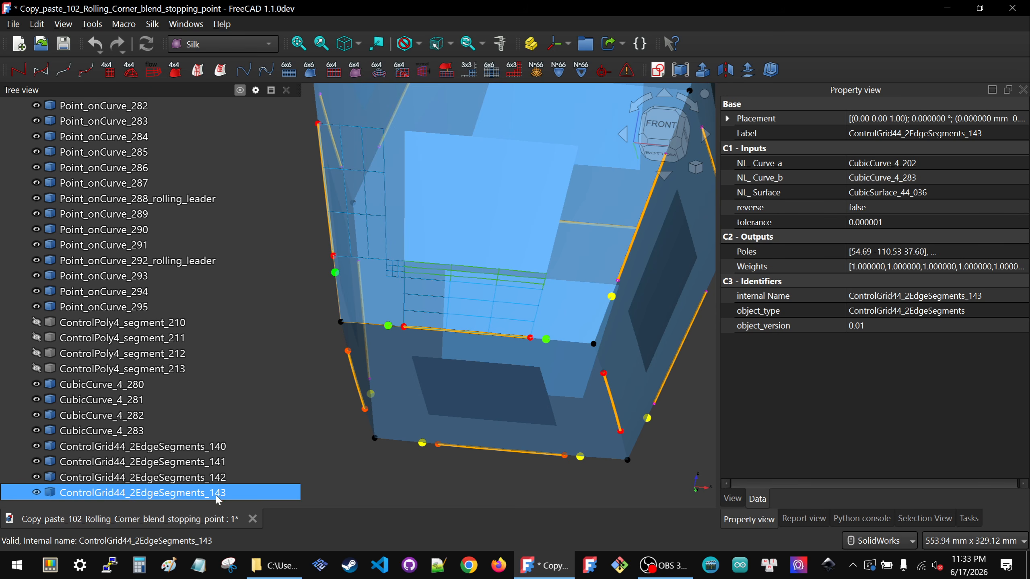
click(175, 71)
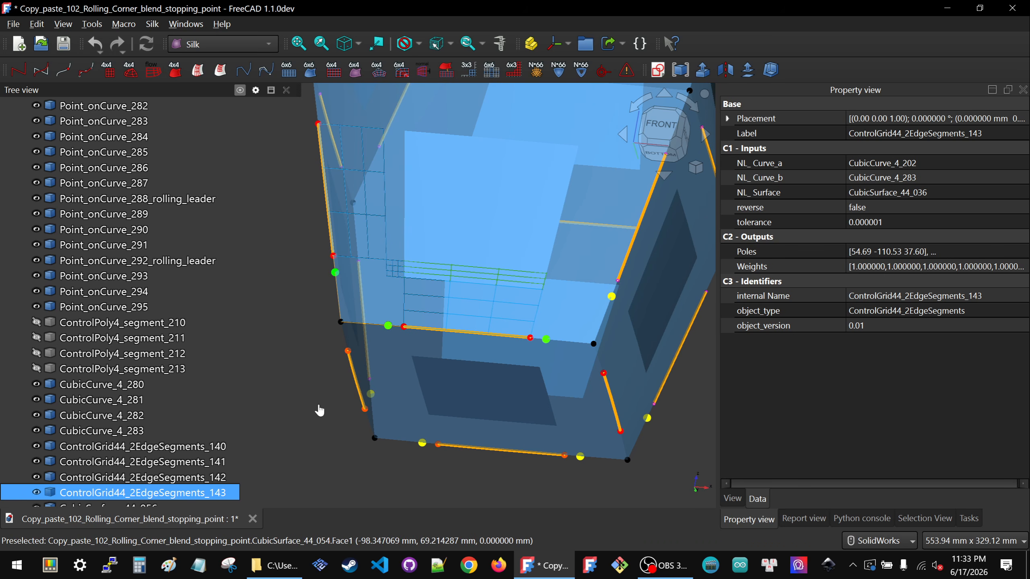
Hide the control grid along the front face's side edge, ControlGrid44_2EdgeSegments_141.
middle_drag(362, 355, 382, 158)
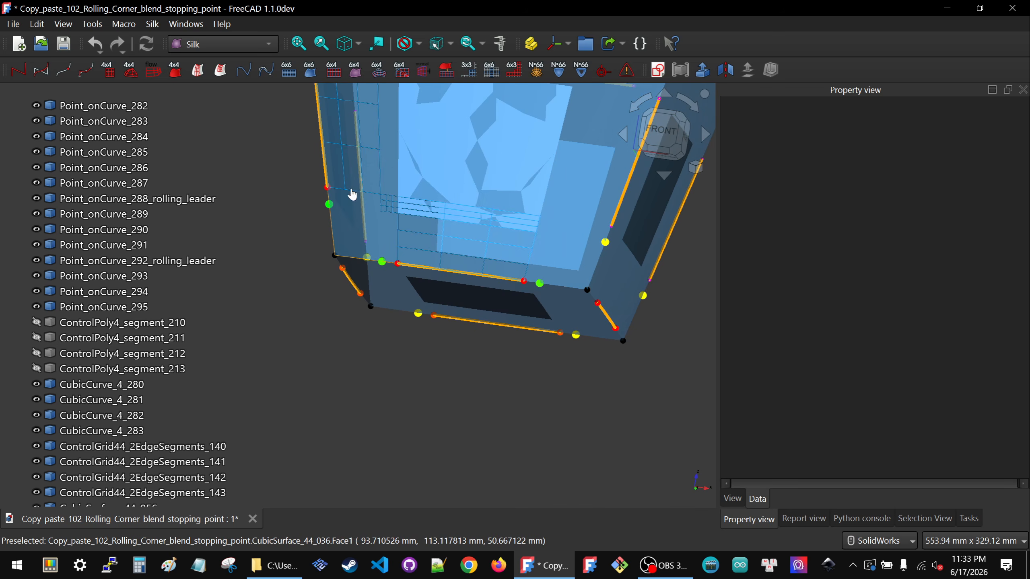
click(352, 198)
scroll(380, 347, down, 4)
click(324, 248)
scroll(323, 247, up, 4)
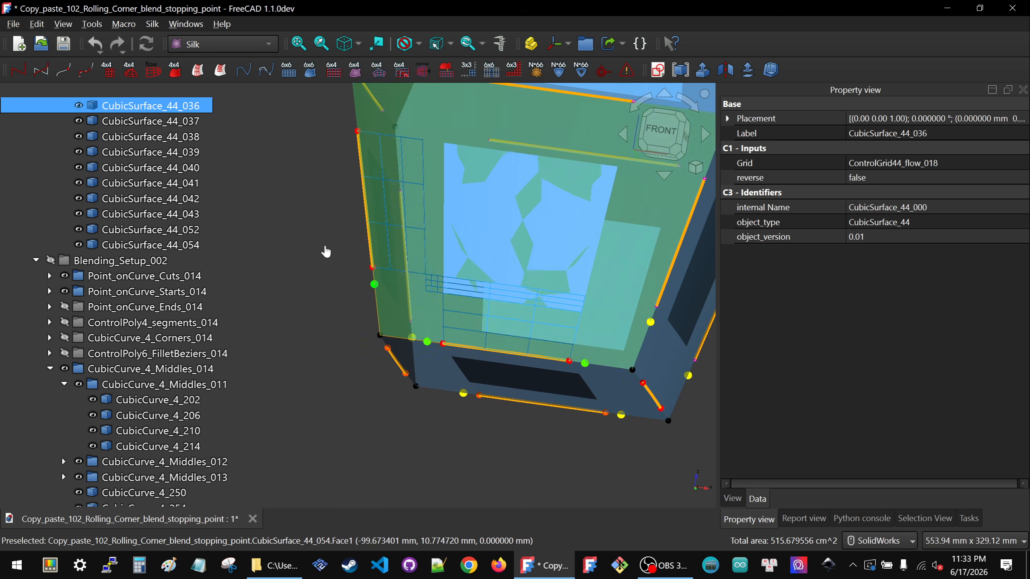
click(393, 223)
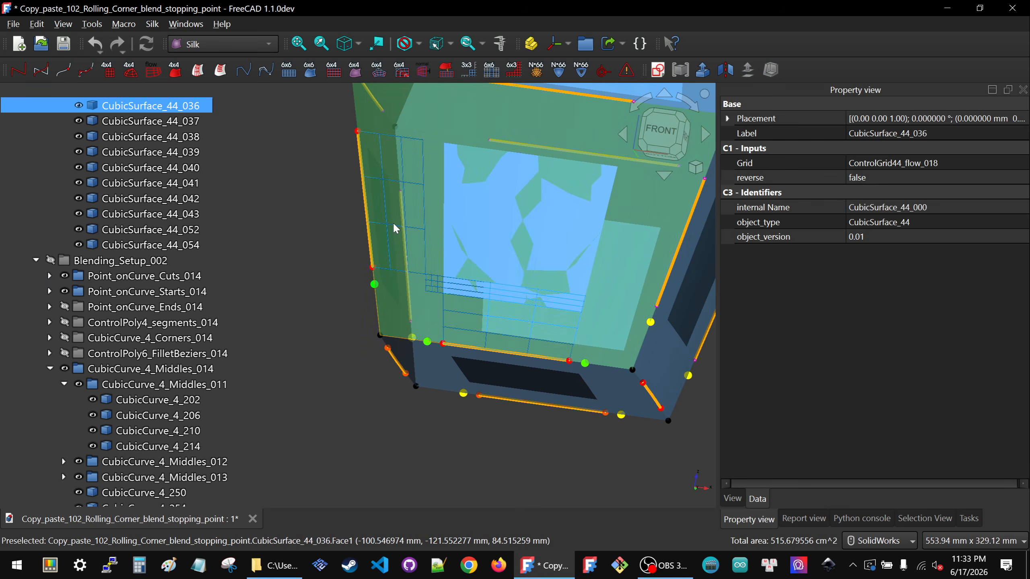
click(311, 290)
scroll(154, 386, down, 8)
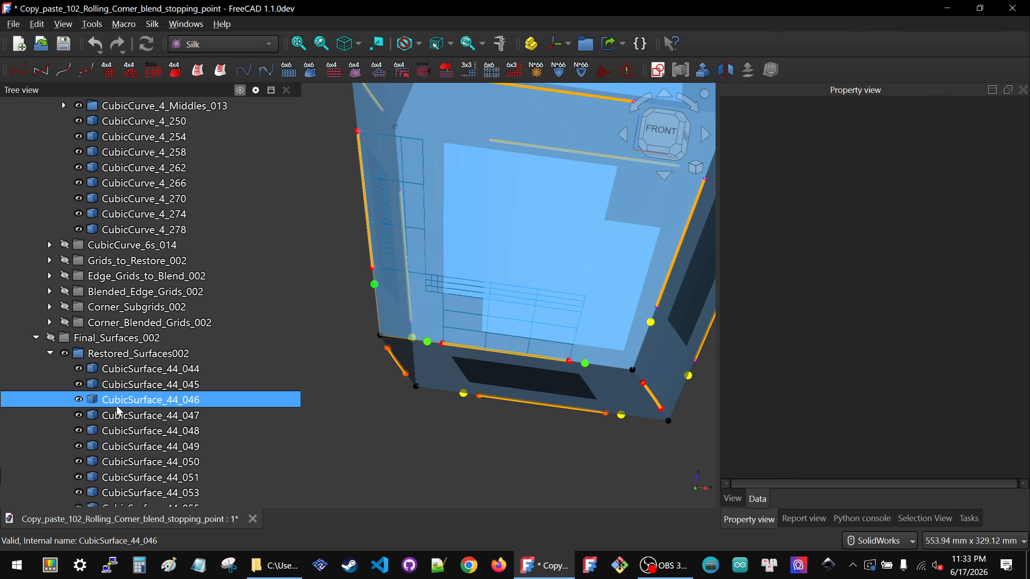
click(126, 387)
scroll(128, 401, down, 10)
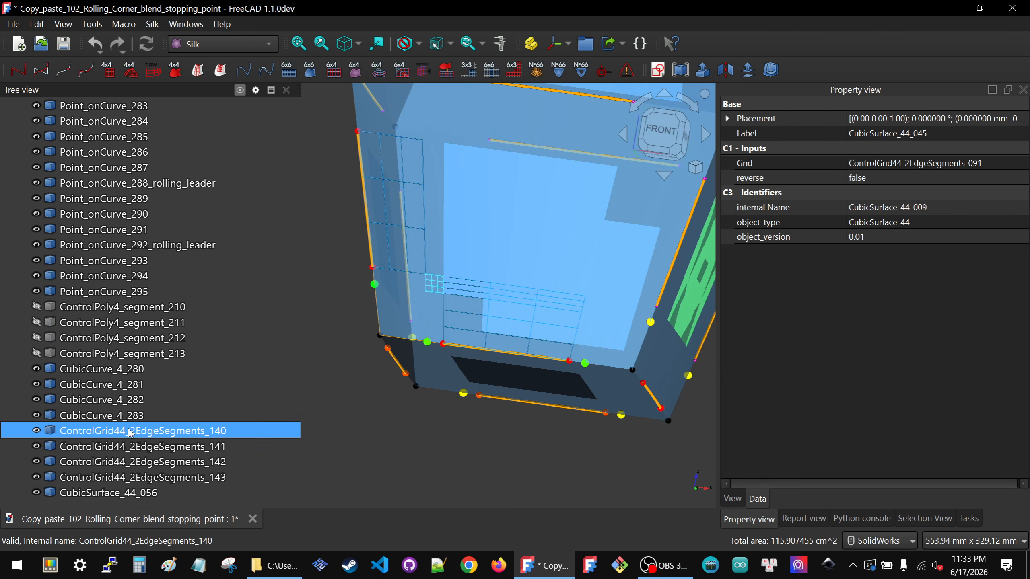
click(129, 445)
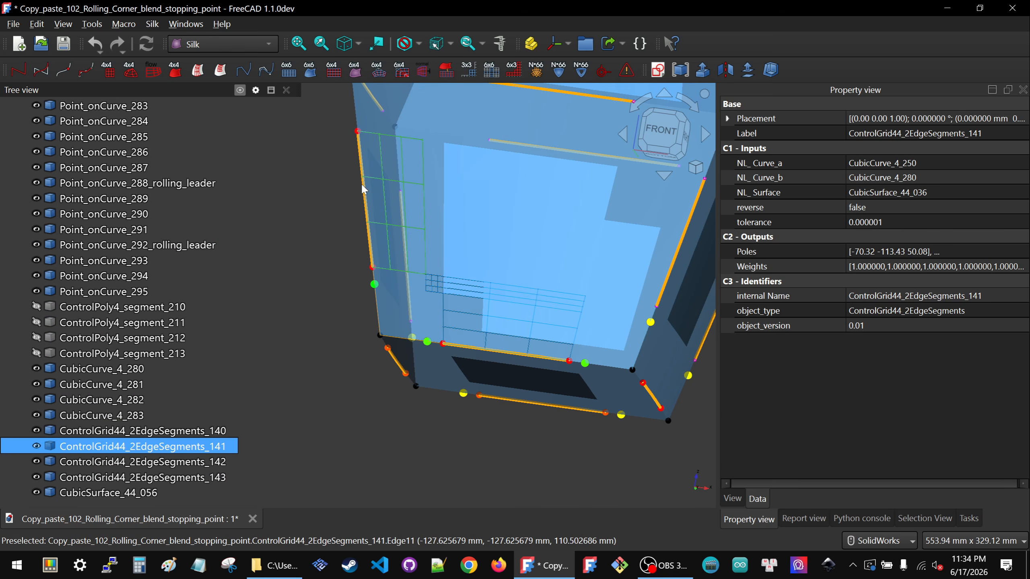
key(space)
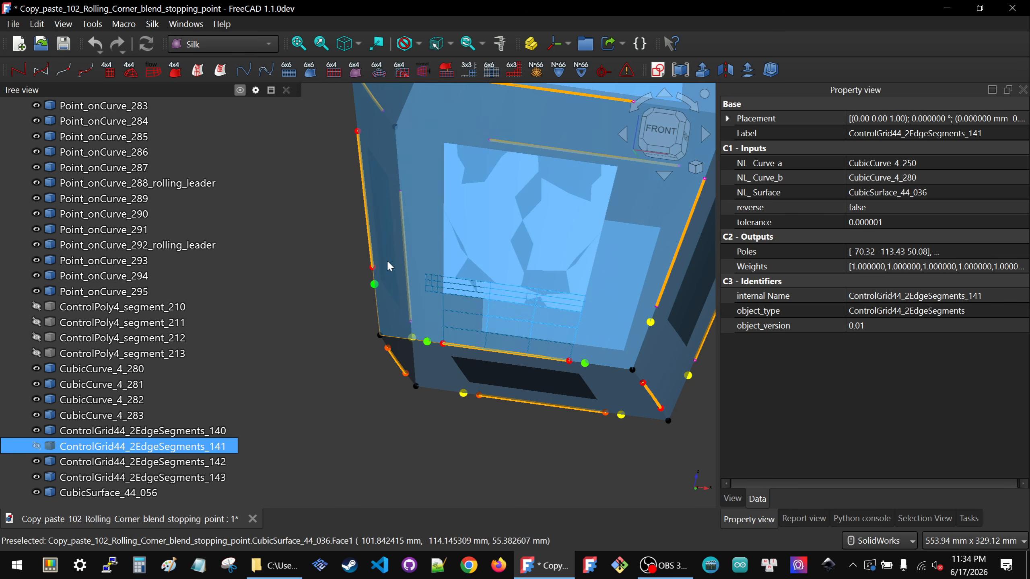
Create a ControlGrid44_2EdgeSegments from CubicSurface_44_036, CubicCurve_4_250 and CubicCurve_4_281, and build a CubicSurface_44 from that grid.
click(388, 262)
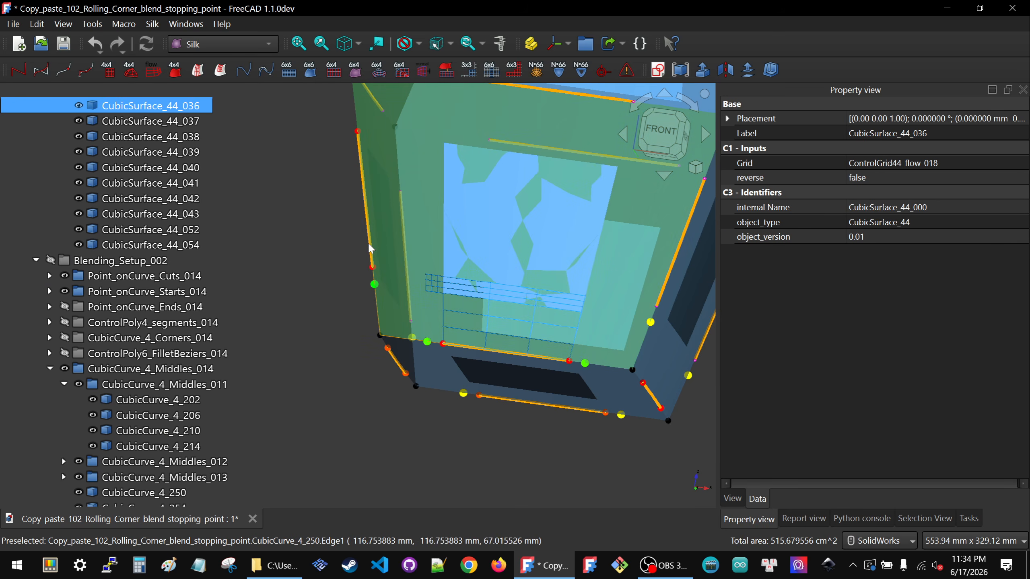
ctrl+click(370, 249)
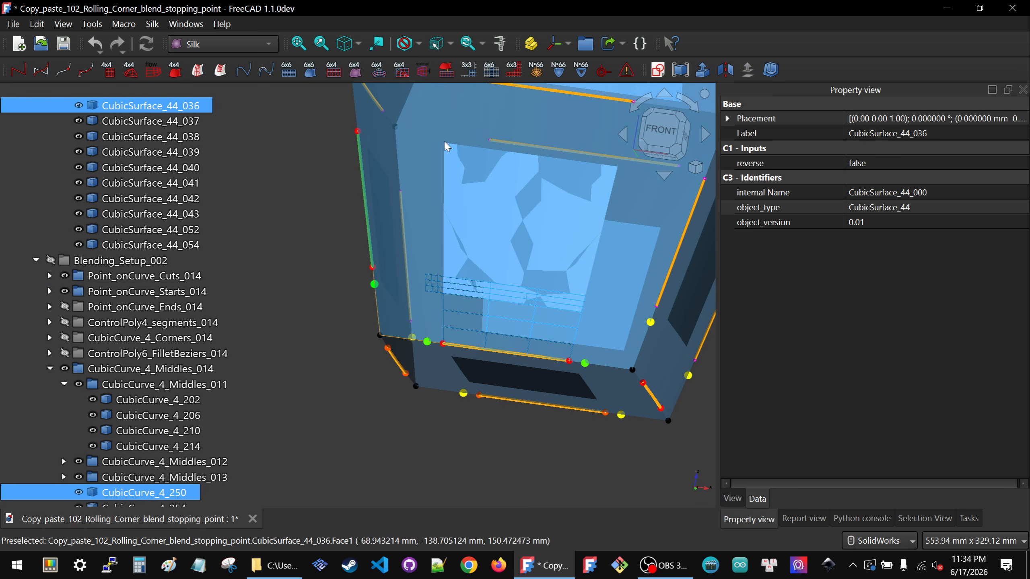
click(433, 341)
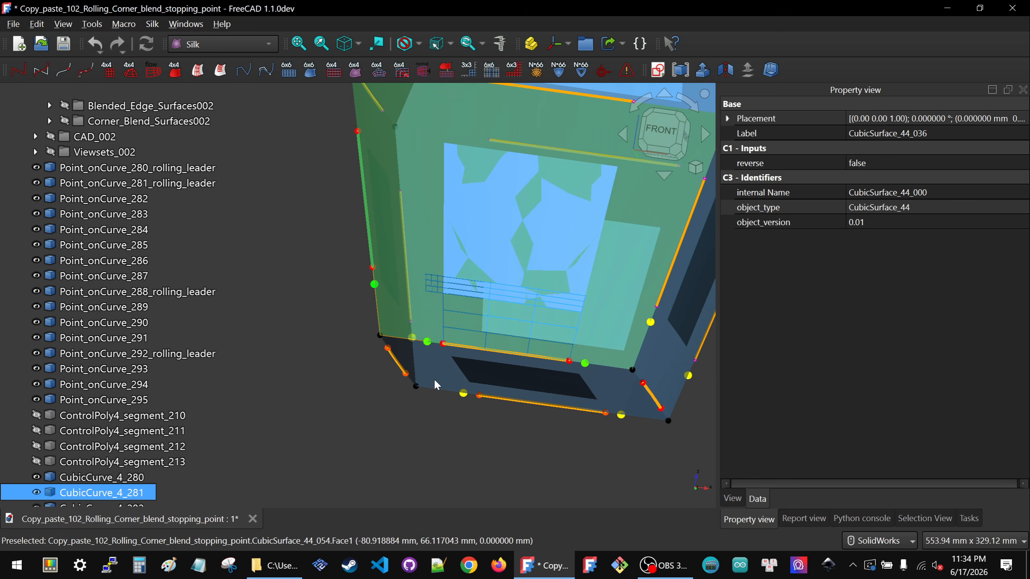
ctrl+click(447, 251)
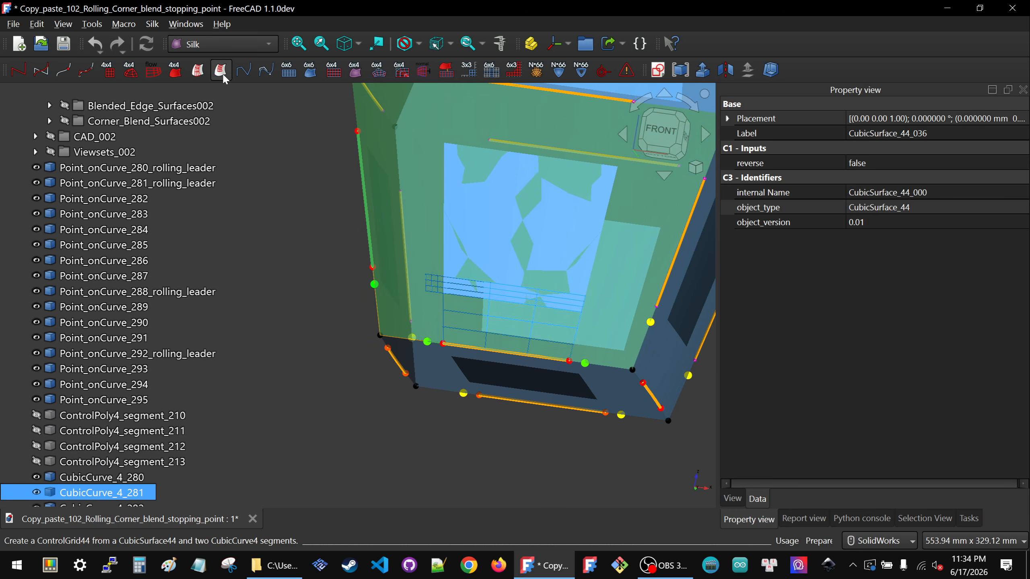
click(224, 74)
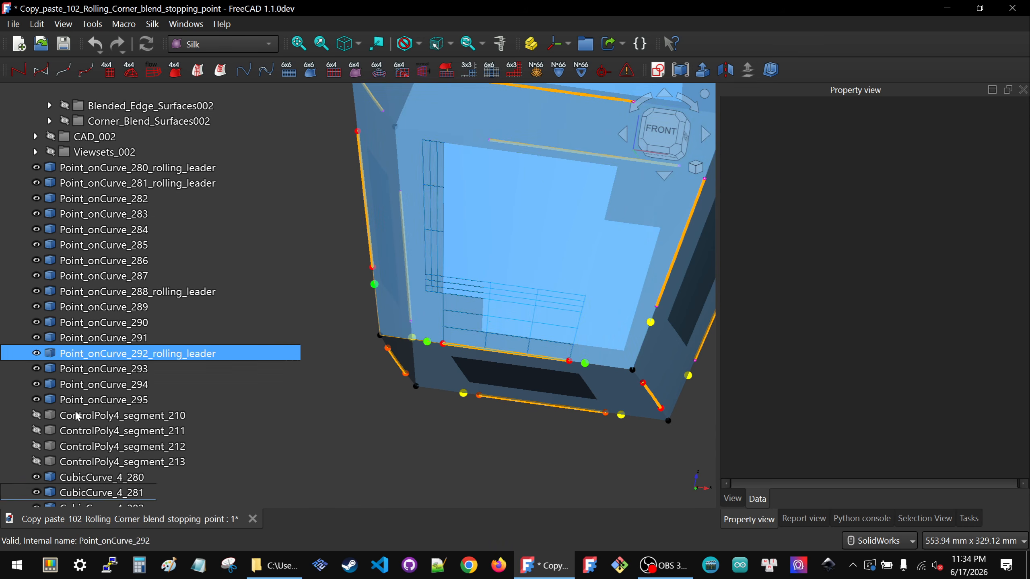
click(124, 493)
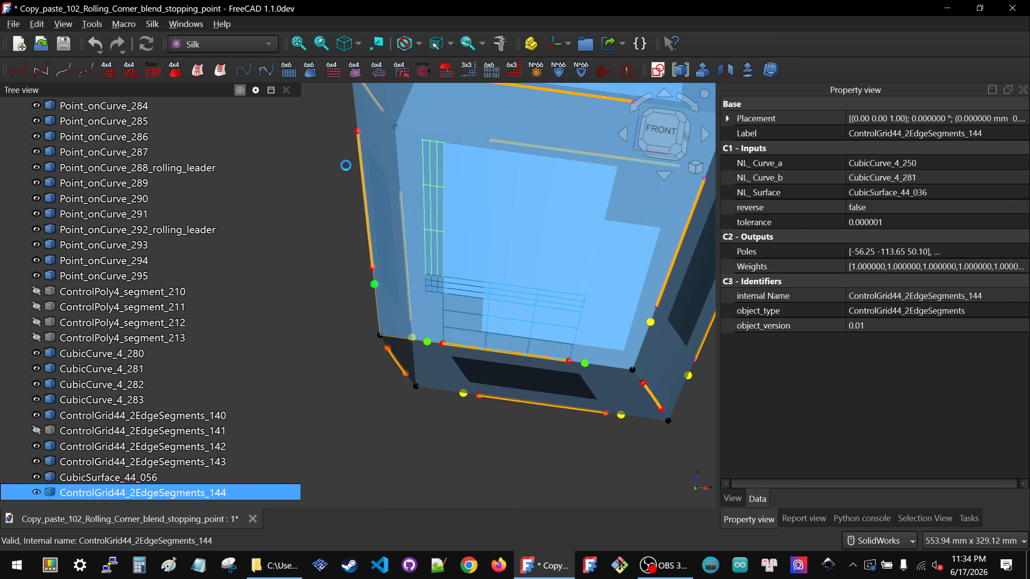
click(176, 71)
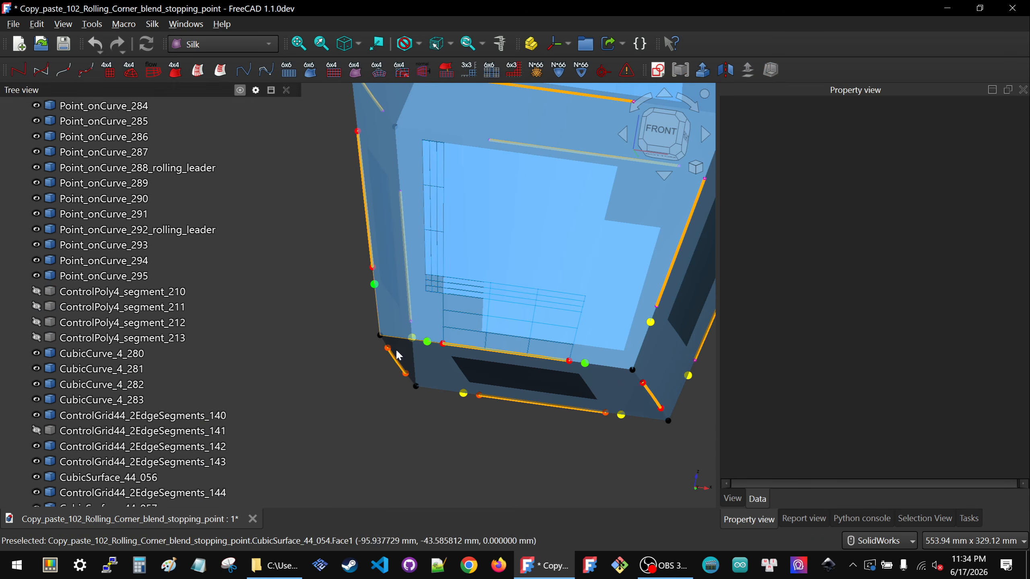
Hide ControlGrid44_2EdgeSegments_144 and ControlGrid44_2EdgeSegments_143, and show ControlGrid44_2EdgeSegments_141 along the front face's side edge again.
scroll(149, 442, down, 1)
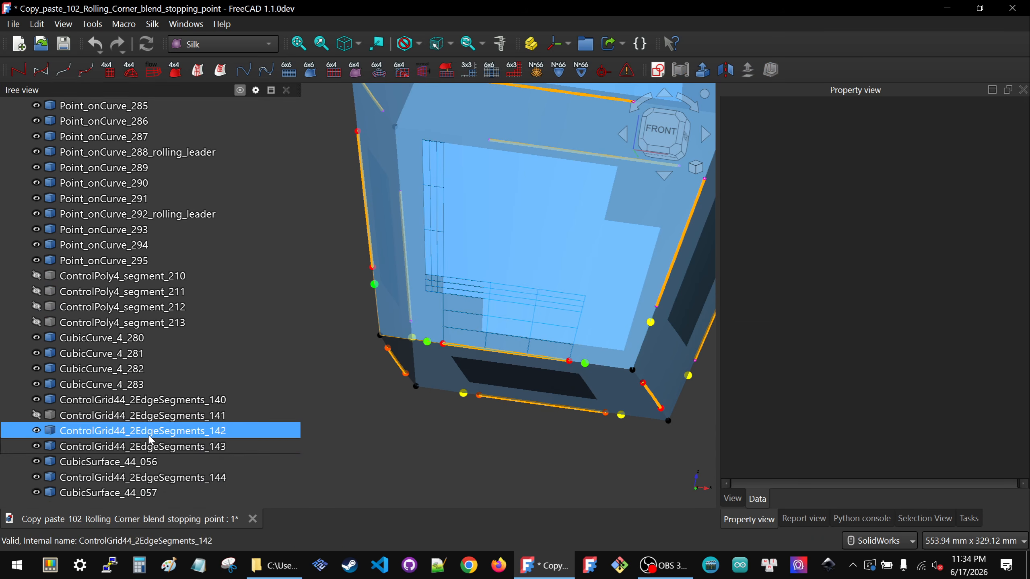
click(164, 478)
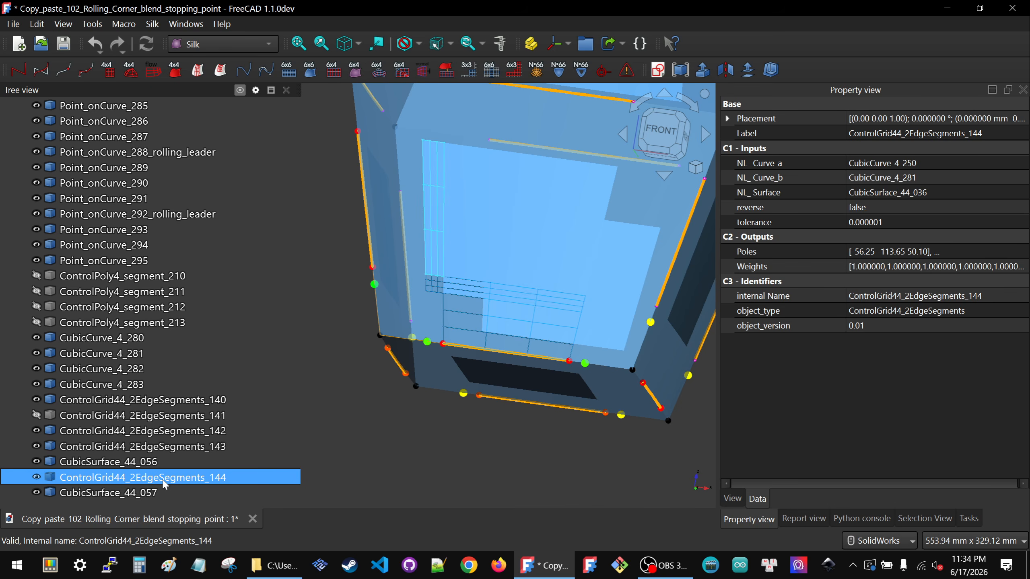
key(space)
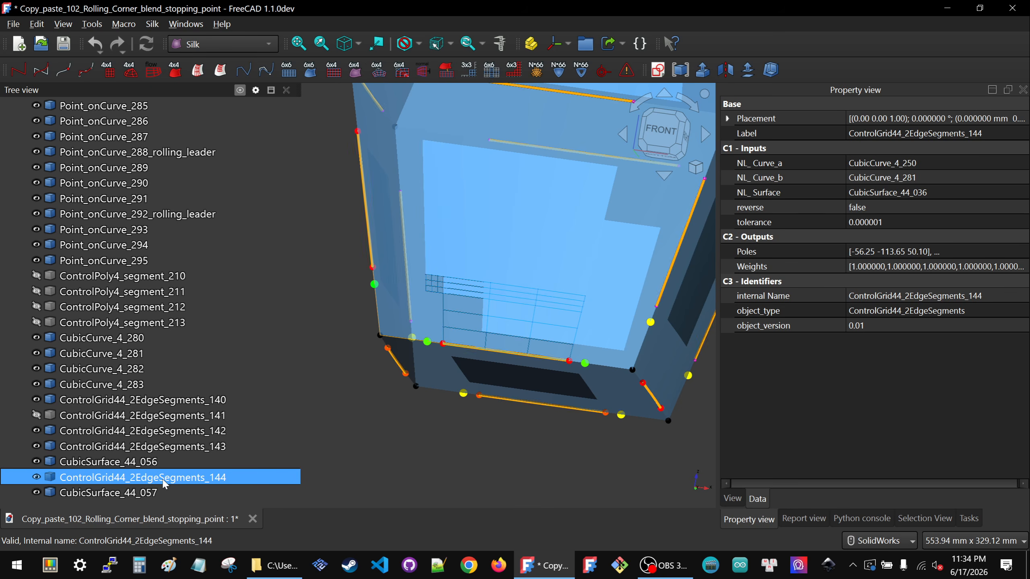
click(191, 448)
click(154, 463)
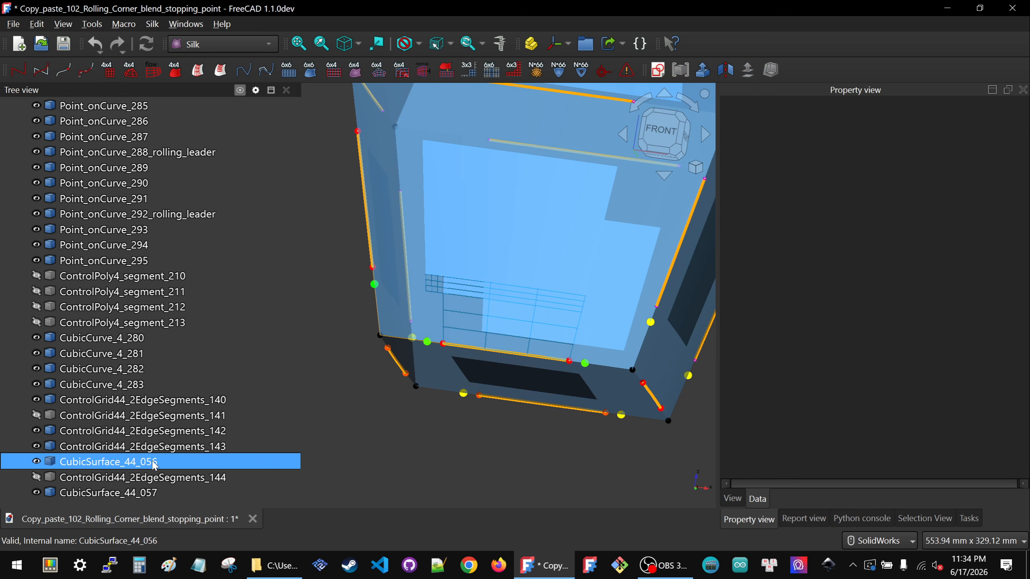
click(159, 447)
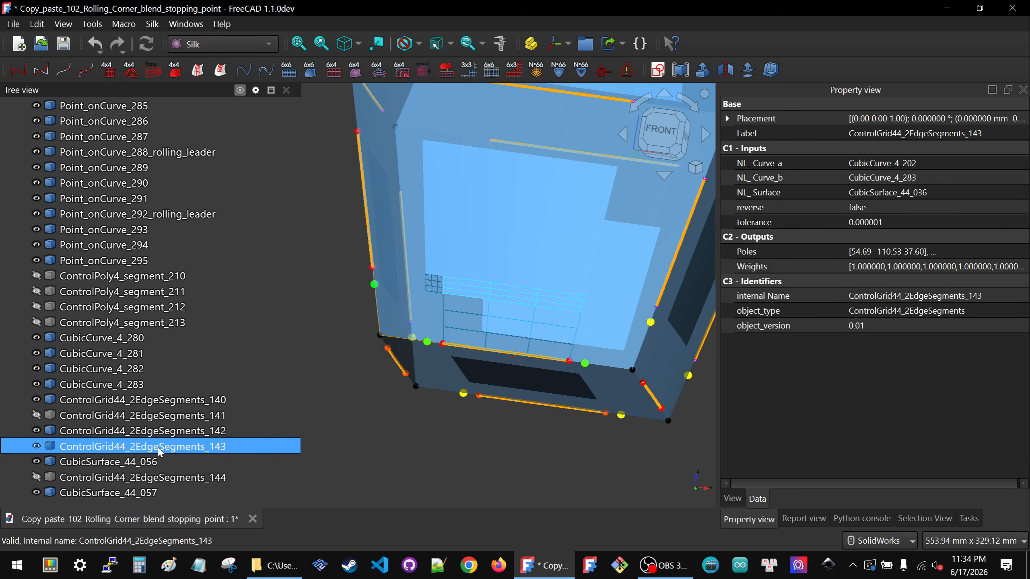
key(space)
click(211, 431)
click(148, 415)
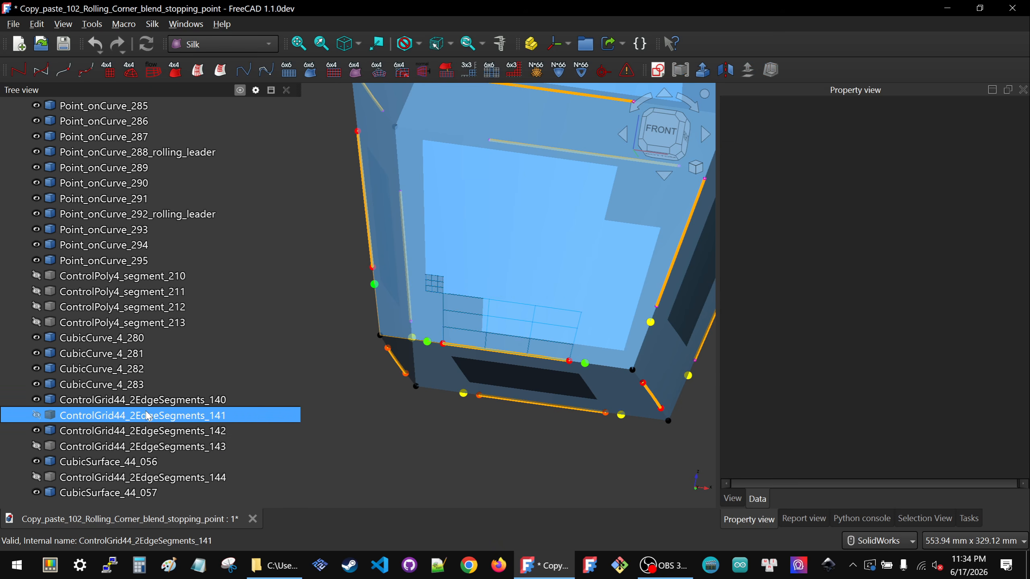
key(space)
Hide the primary surfaces group CubicSurface_44s_003 and set the model to the front view.
click(401, 437)
scroll(404, 439, down, 3)
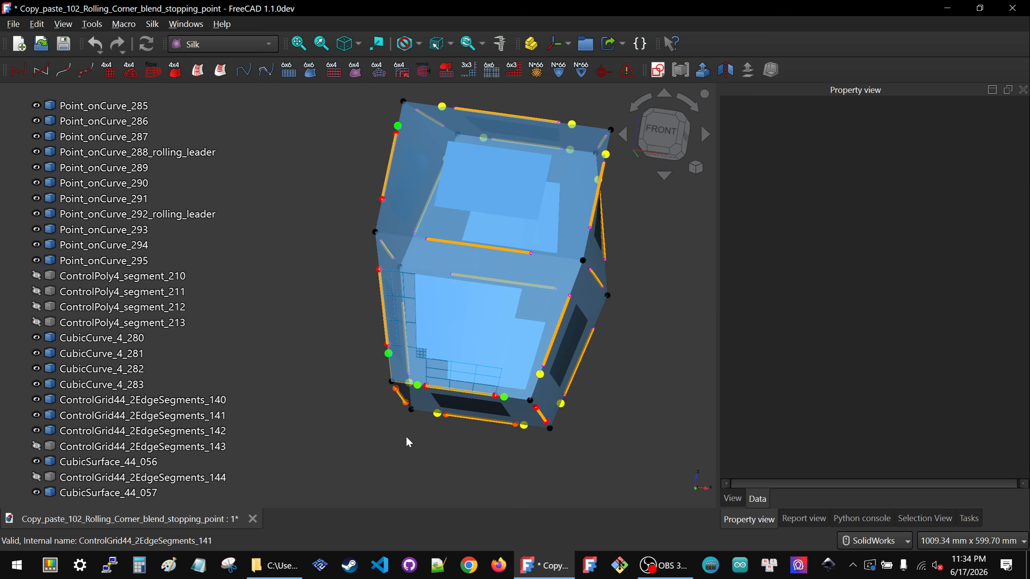
middle_drag(457, 340, 466, 303)
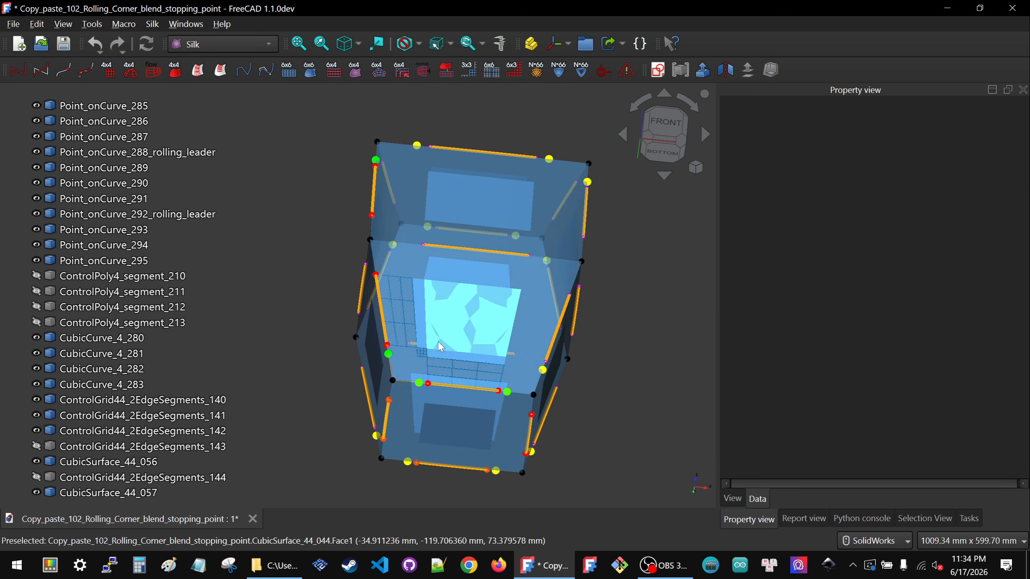
scroll(422, 372, up, 3)
middle_drag(412, 338, 412, 401)
scroll(83, 231, up, 20)
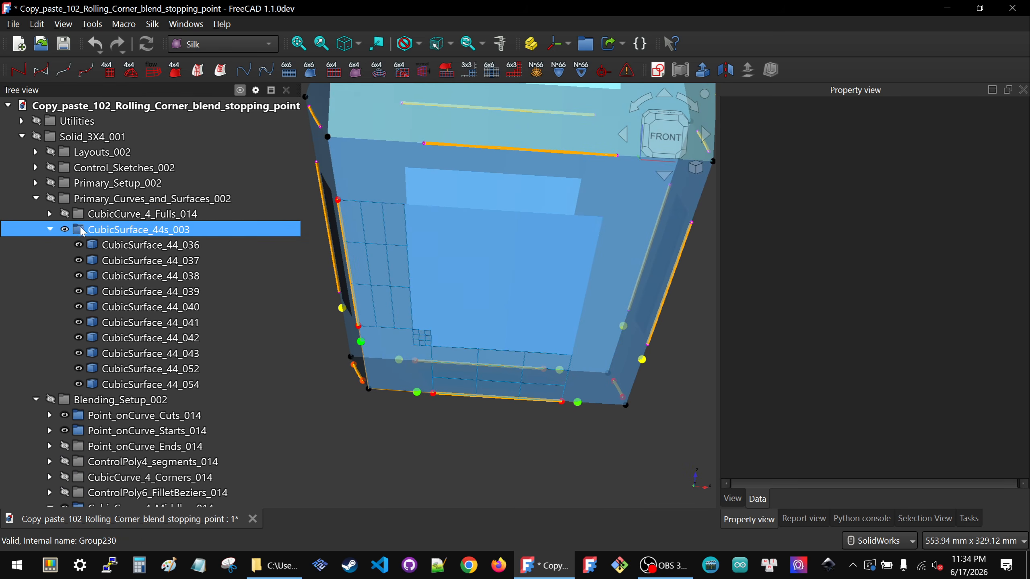
click(119, 230)
key(space)
click(419, 437)
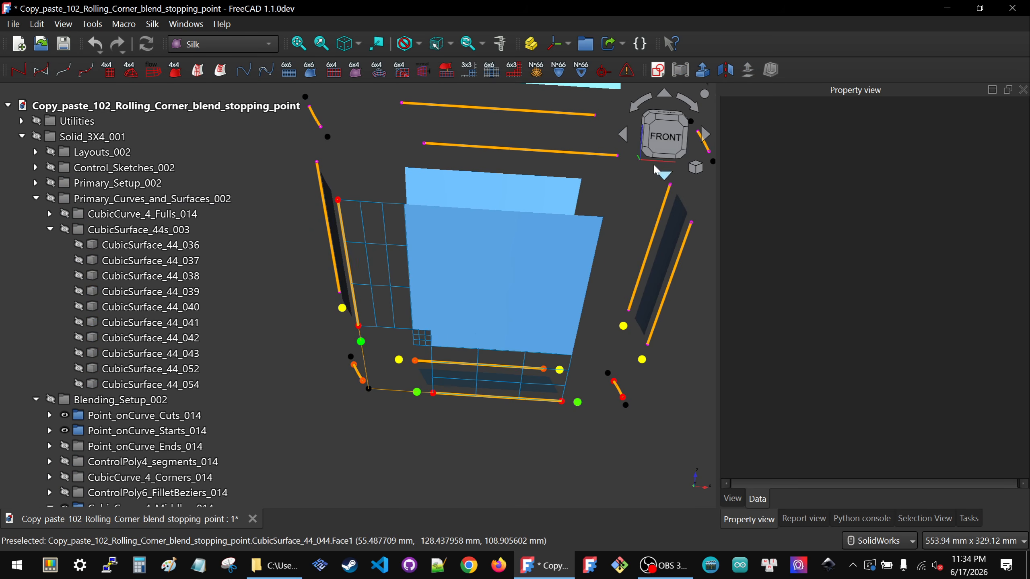
click(664, 136)
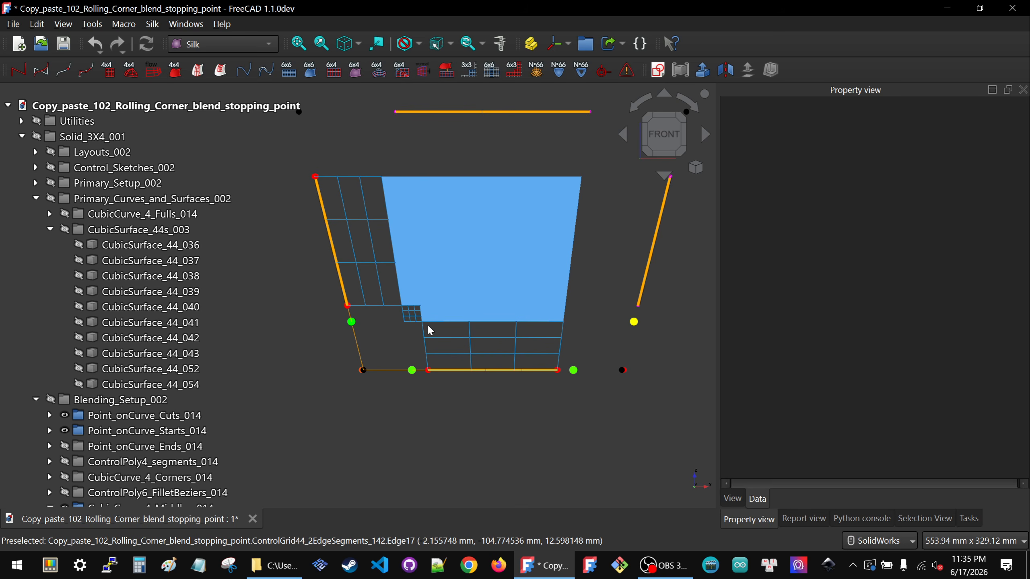
Collapse the Primary_Curves_and_Surfaces_002, CubicCurve_4_Middles_014 and Restored_Surfaces002 groups, and show the Blended_Edge_Surfaces002 group.
click(36, 199)
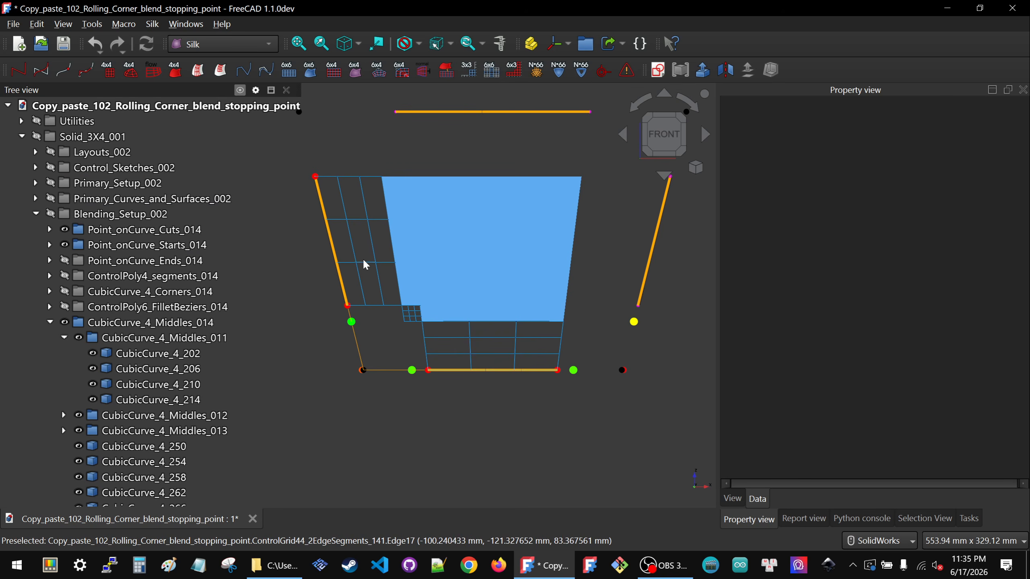
click(50, 323)
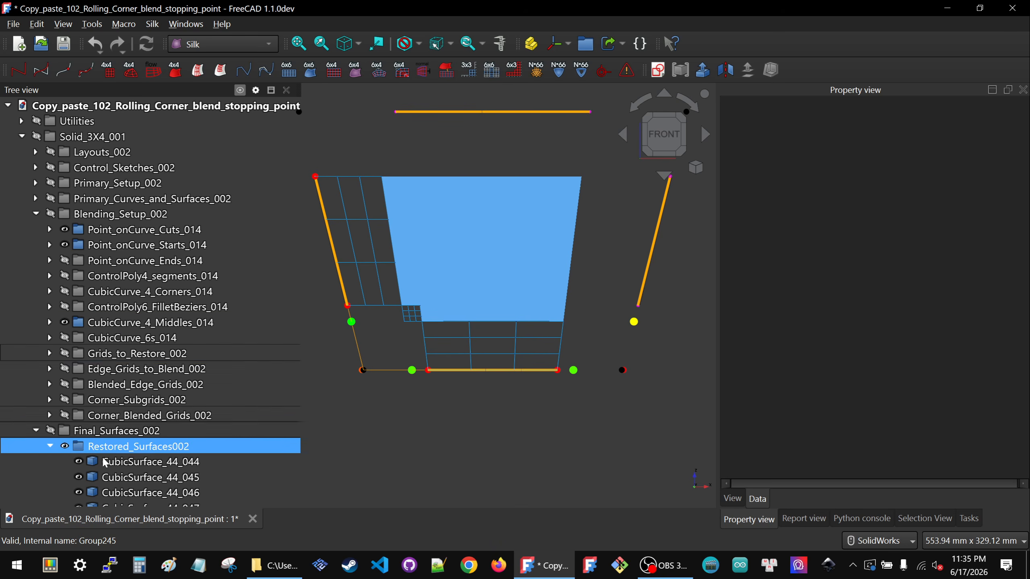
click(51, 446)
scroll(101, 406, down, 2)
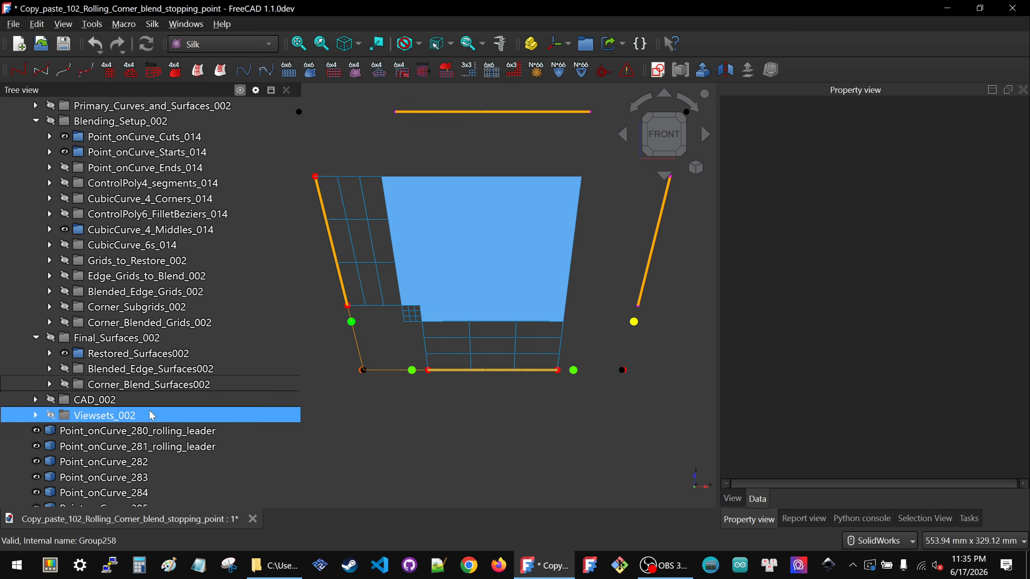
click(132, 370)
key(space)
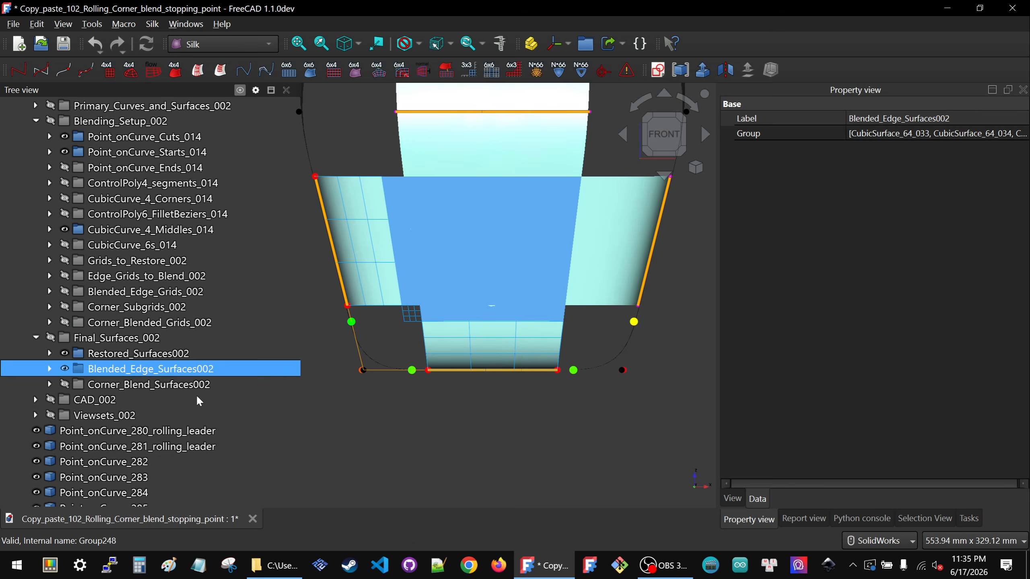
click(412, 424)
Examine the blended edge surfaces meeting at the lower front corner, highlighting CubicSurface_64_034 along the front face's side edge.
middle_drag(367, 369, 435, 130)
scroll(434, 130, up, 5)
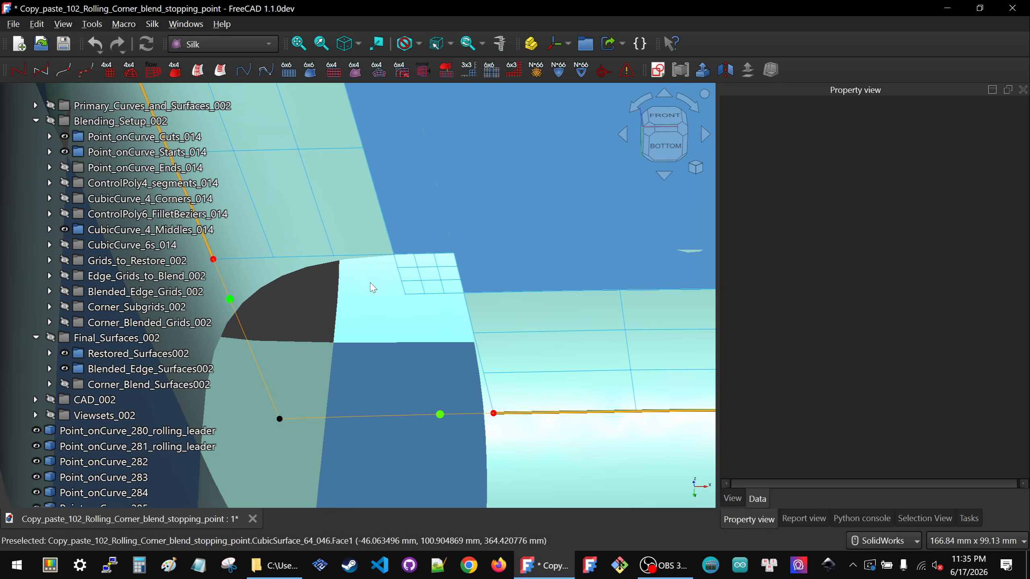
mouse_move(427, 216)
middle_down()
mouse_move(437, 154)
mouse_move(409, 208)
middle_up()
click(345, 222)
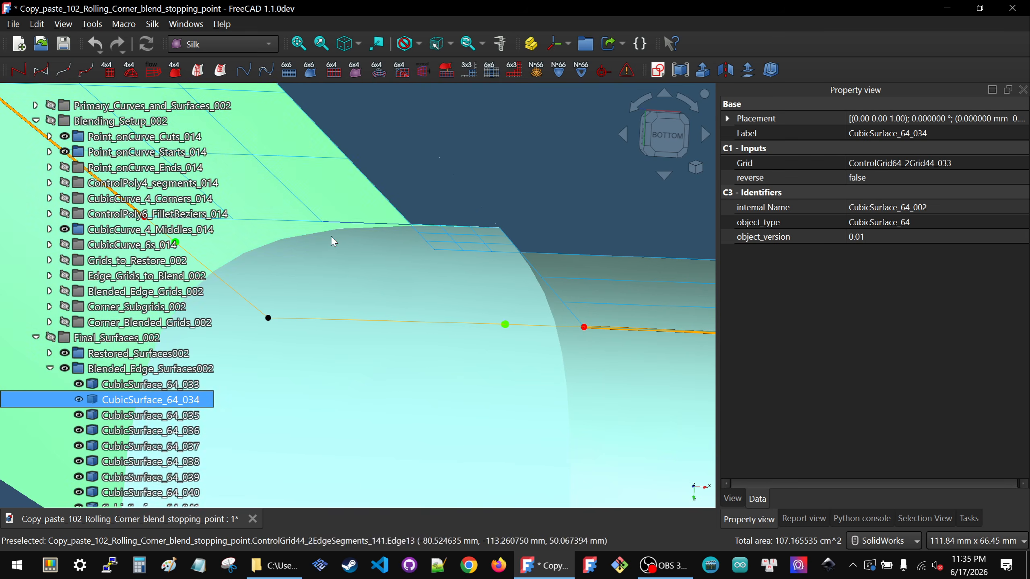
scroll(498, 226, down, 10)
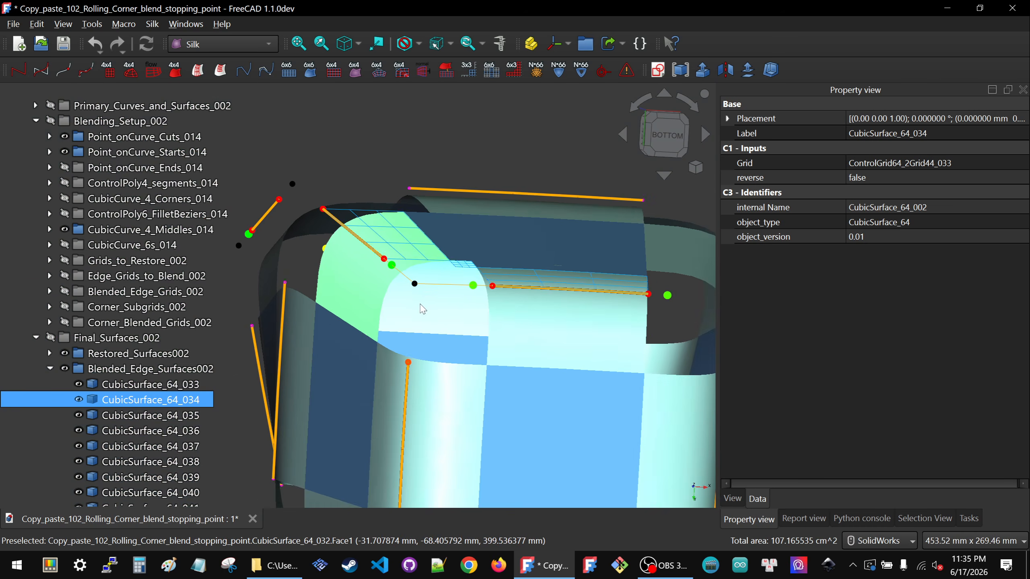
middle_drag(411, 301, 384, 370)
scroll(384, 370, up, 2)
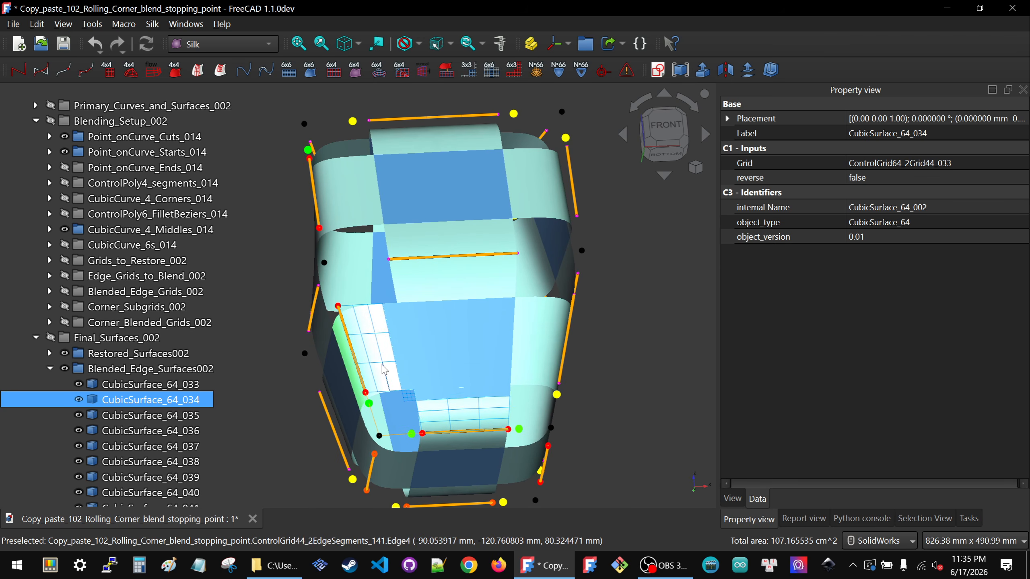
Follow CubicSurface_64_034's Grid reference to ControlGrid64_2Grid44_033 and show that control grid.
click(885, 169)
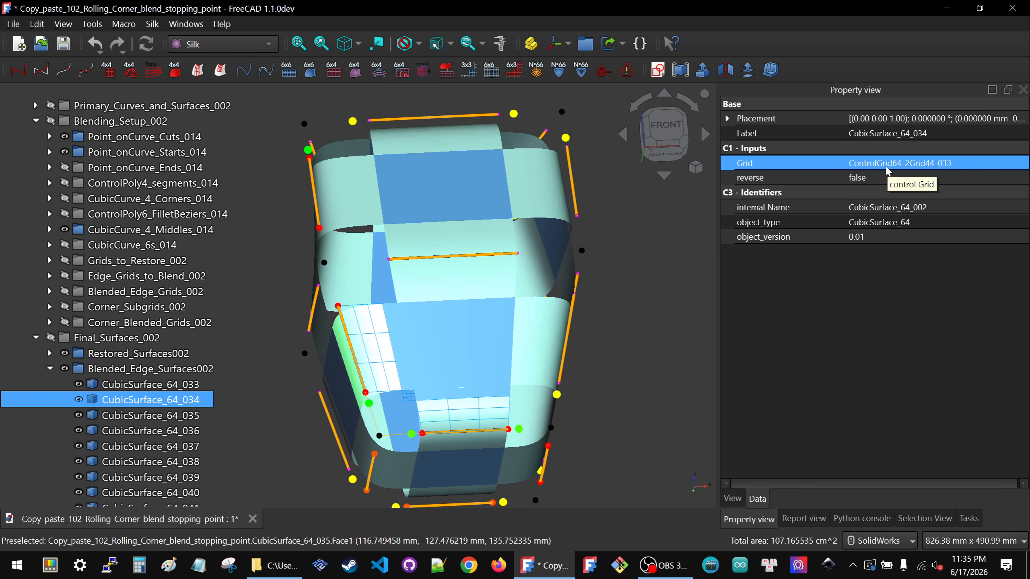
click(887, 170)
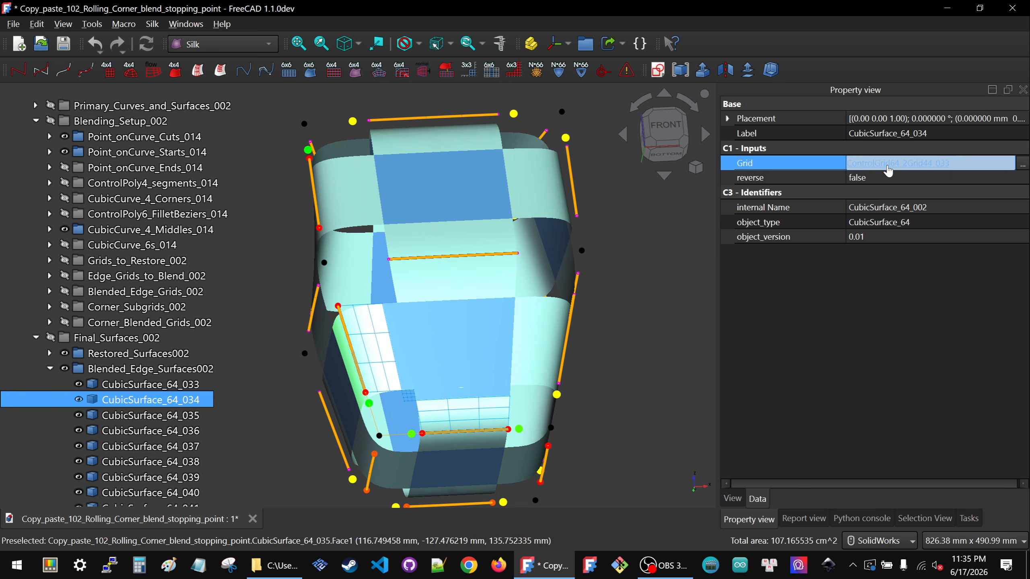
click(887, 170)
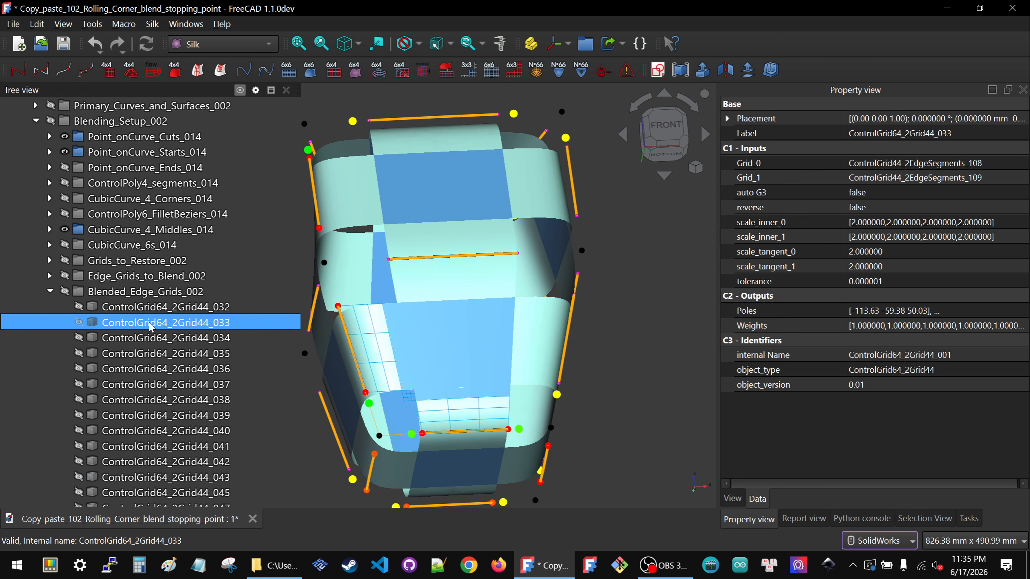
key(space)
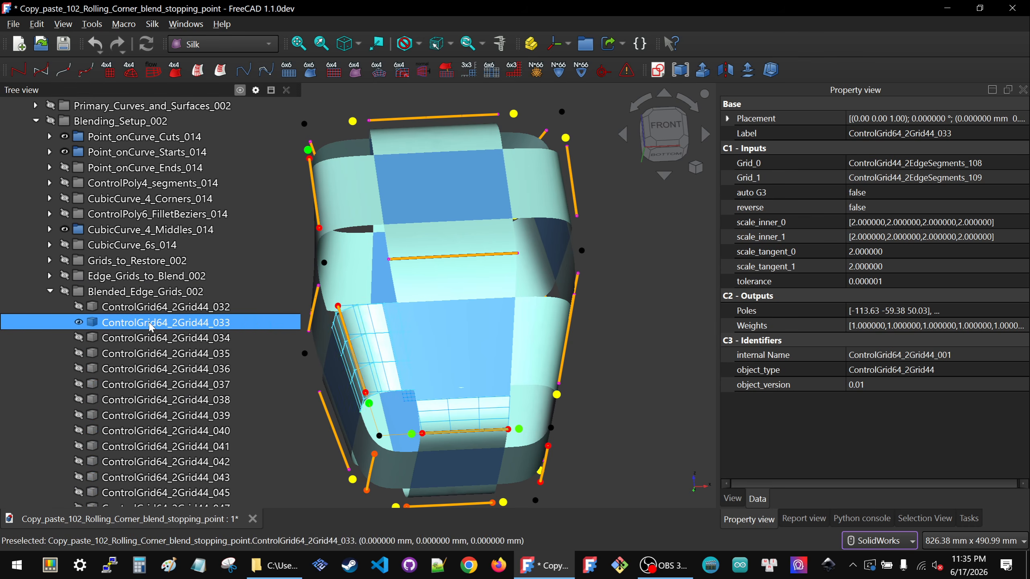
click(600, 350)
Inspect ControlGrid64_2Grid44_033 along the side edge together with its Grid_0 and Grid_1 input references.
scroll(357, 375, up, 3)
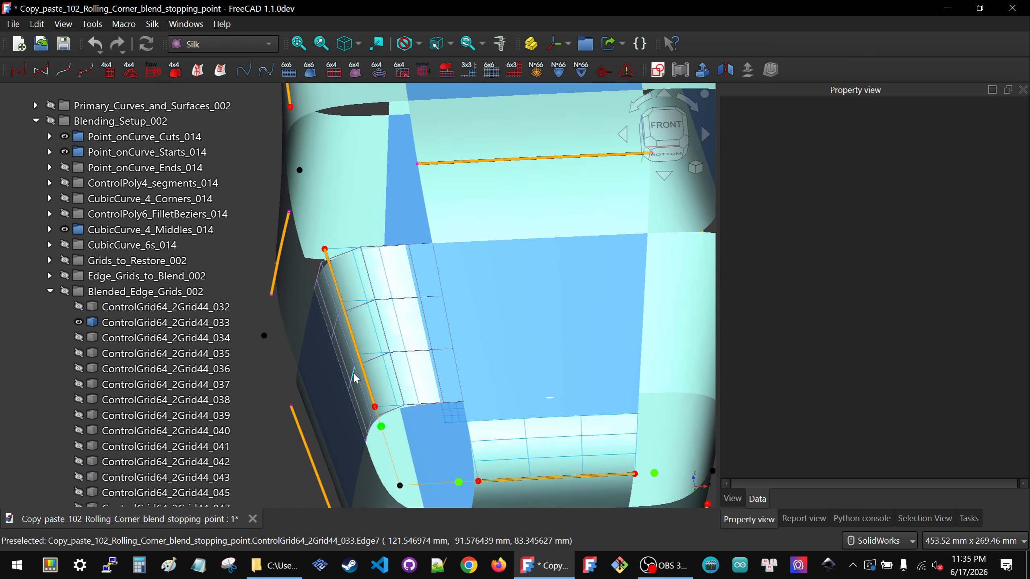
click(354, 378)
scroll(354, 378, down, 4)
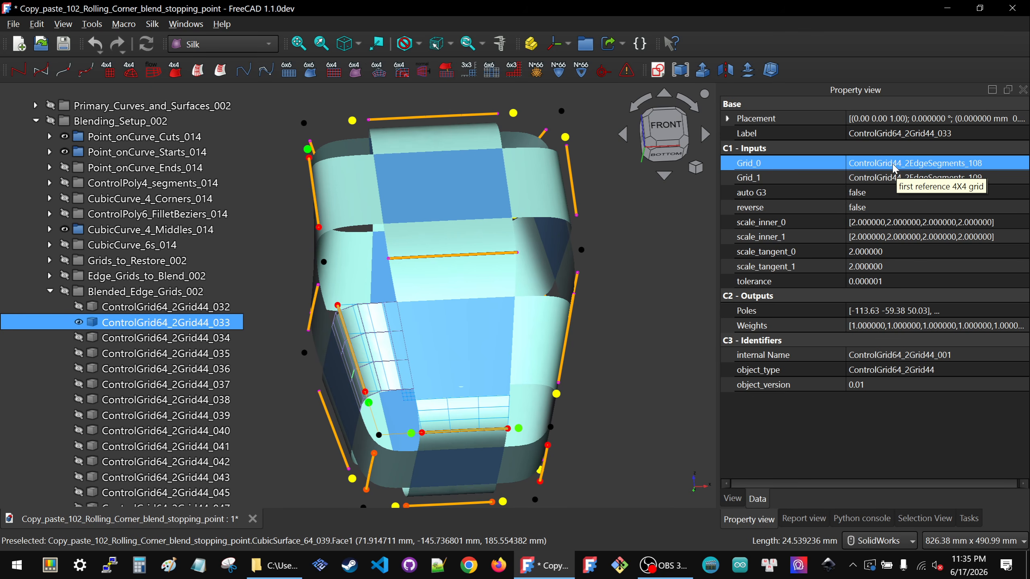
middle_drag(482, 323, 519, 381)
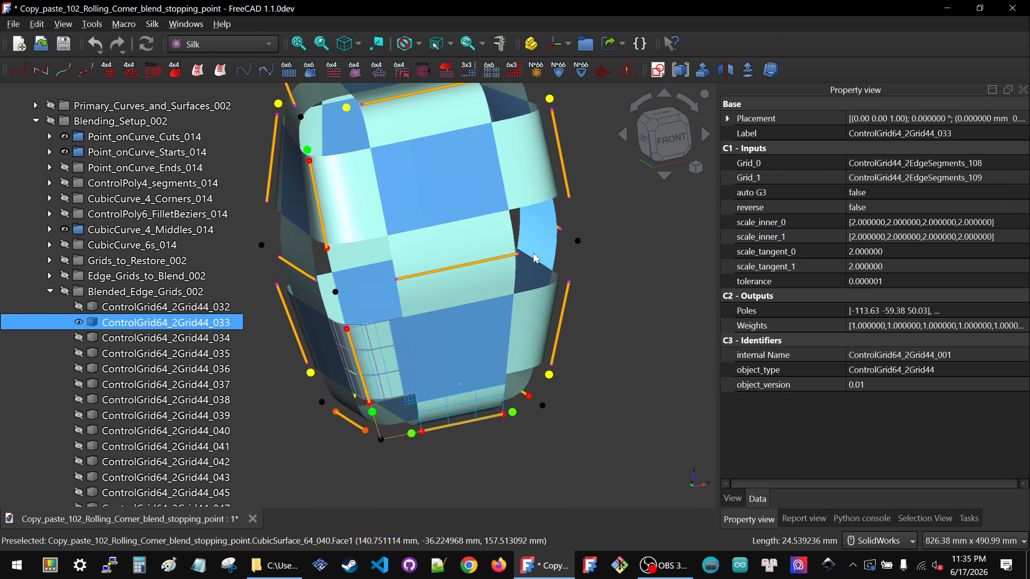
click(932, 183)
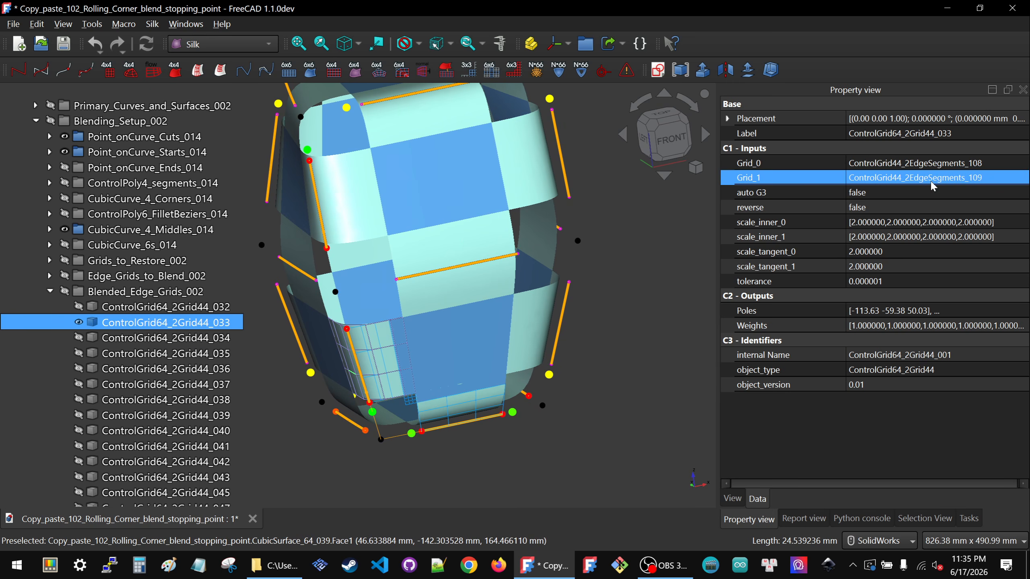
click(934, 164)
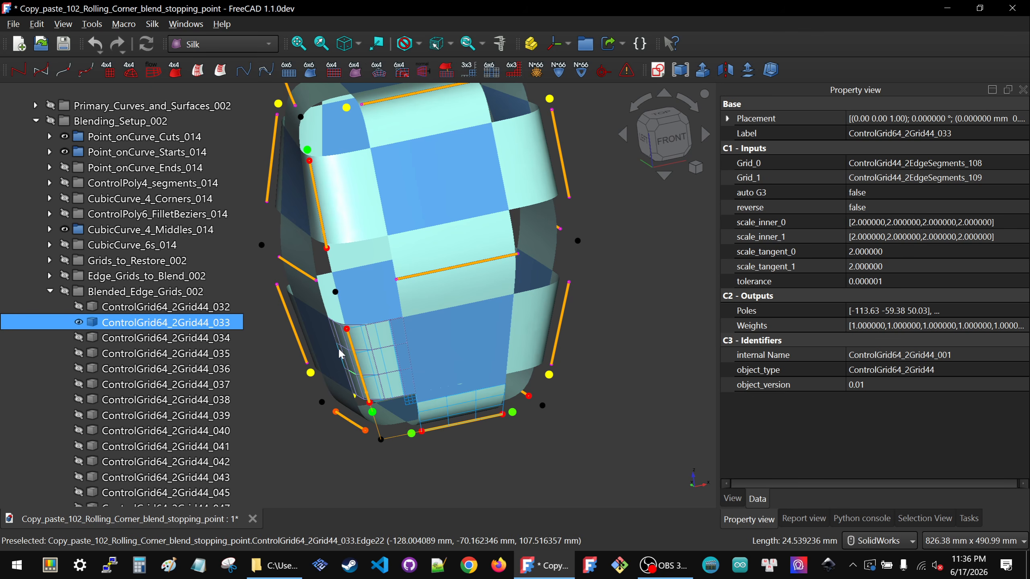
Relink the Grid_1 input of ControlGrid64_2Grid44_033 to the new subgrid ControlGrid44_2EdgeSegments_141.
click(876, 179)
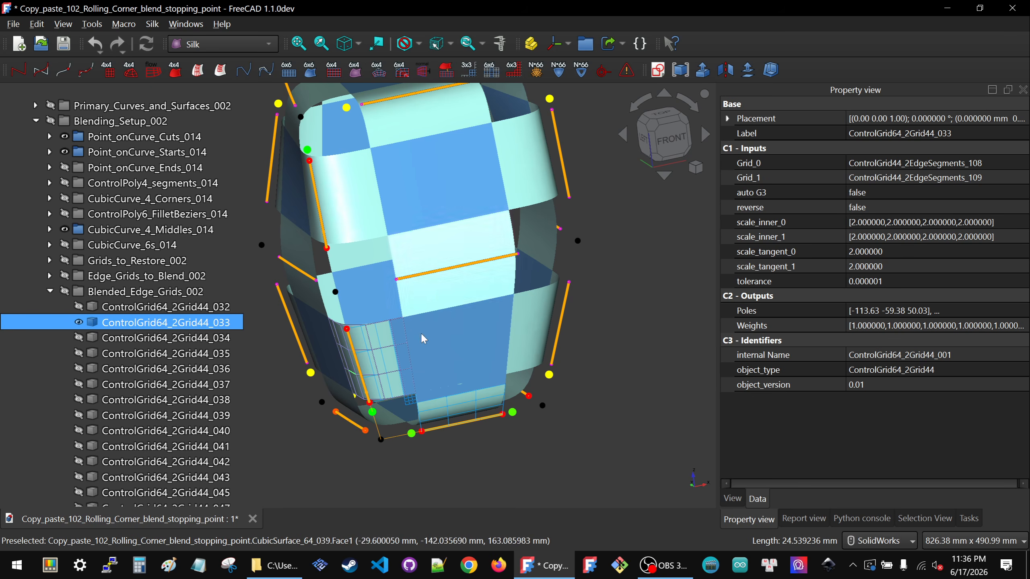
click(948, 206)
click(945, 181)
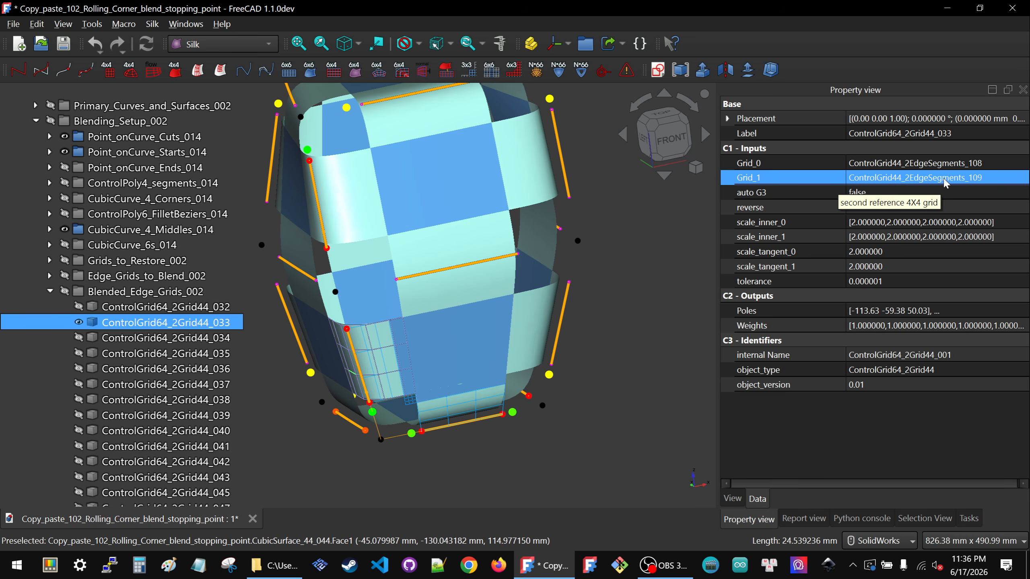
click(945, 182)
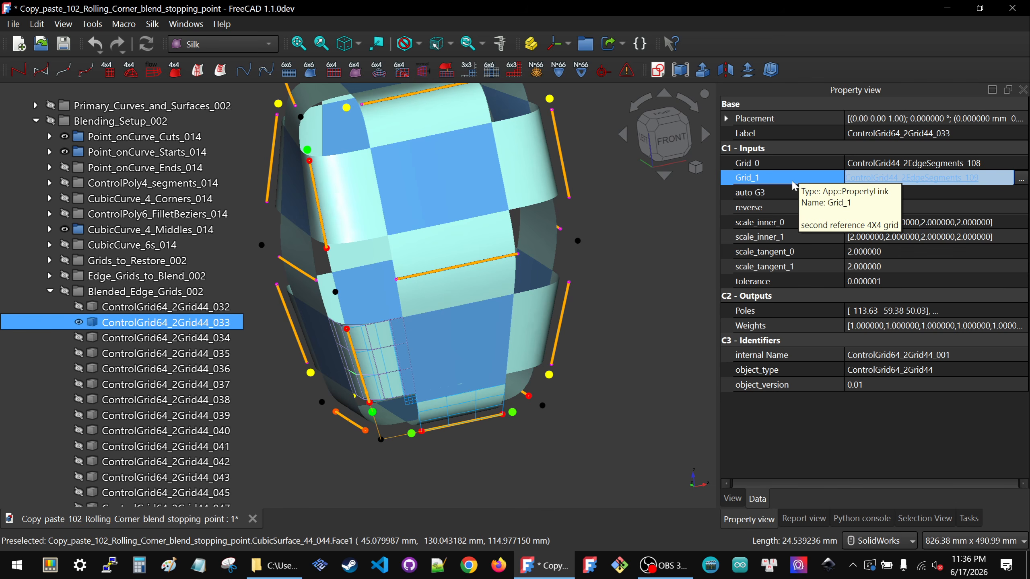
click(1021, 177)
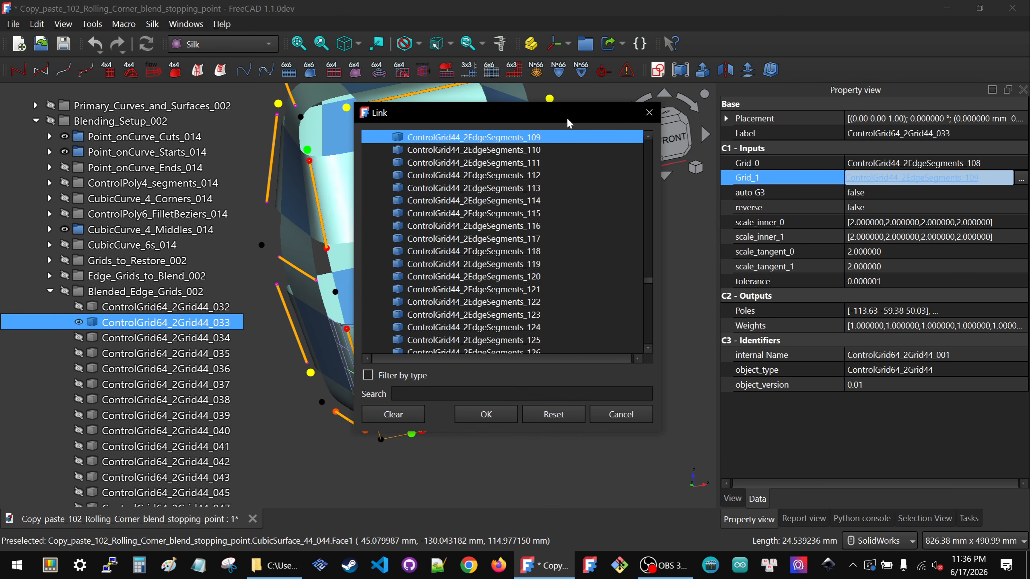
drag(574, 119, 861, 125)
scroll(404, 344, up, 10)
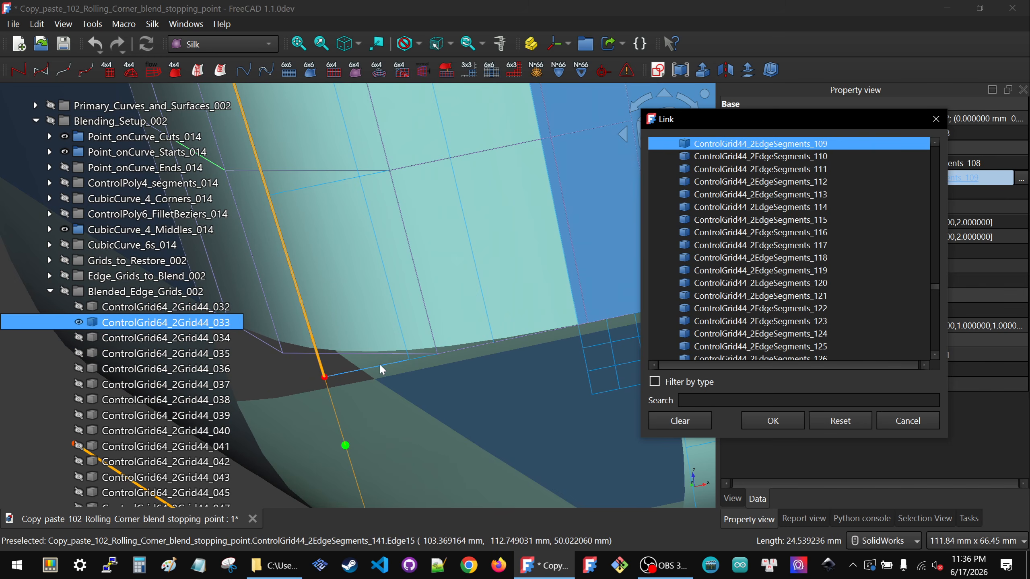
click(379, 363)
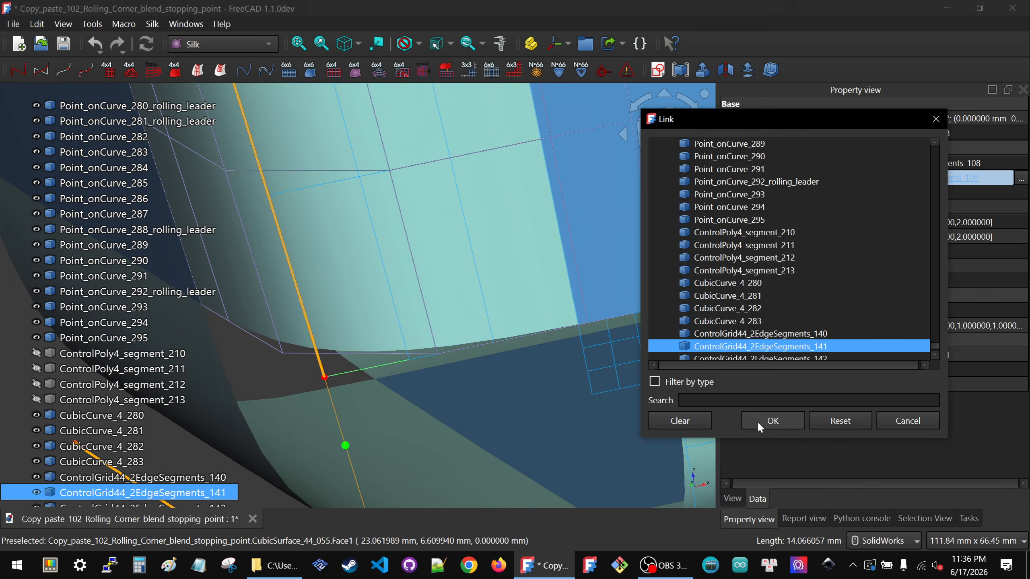
click(758, 421)
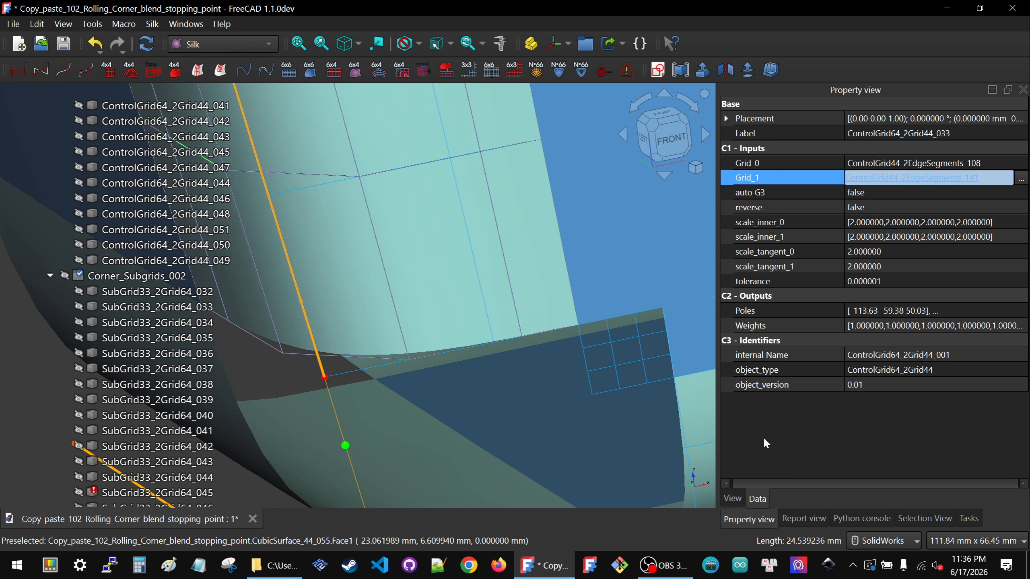
Inspect how CubicSurface_64_034 meets the neighbouring surfaces and subgrids at the lower front corner, comparing it with CubicSurface_64_048.
scroll(547, 365, down, 4)
click(493, 331)
middle_drag(491, 331, 488, 257)
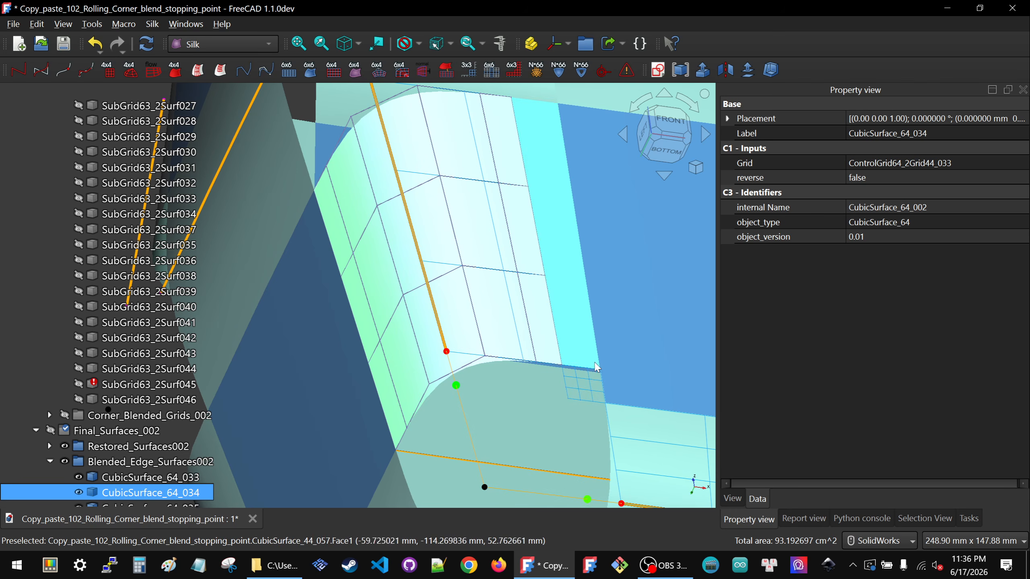
click(518, 338)
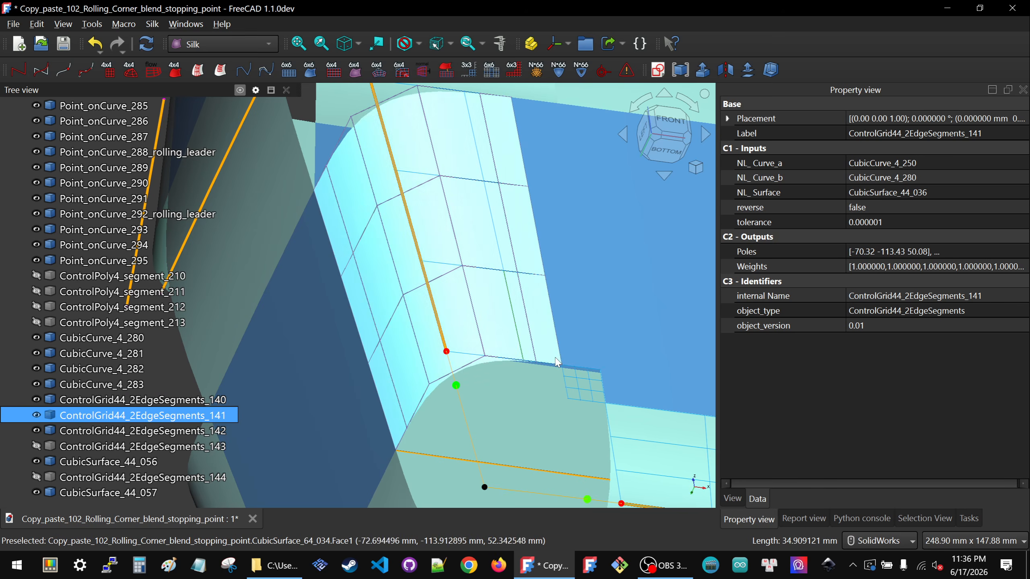
scroll(557, 362, down, 2)
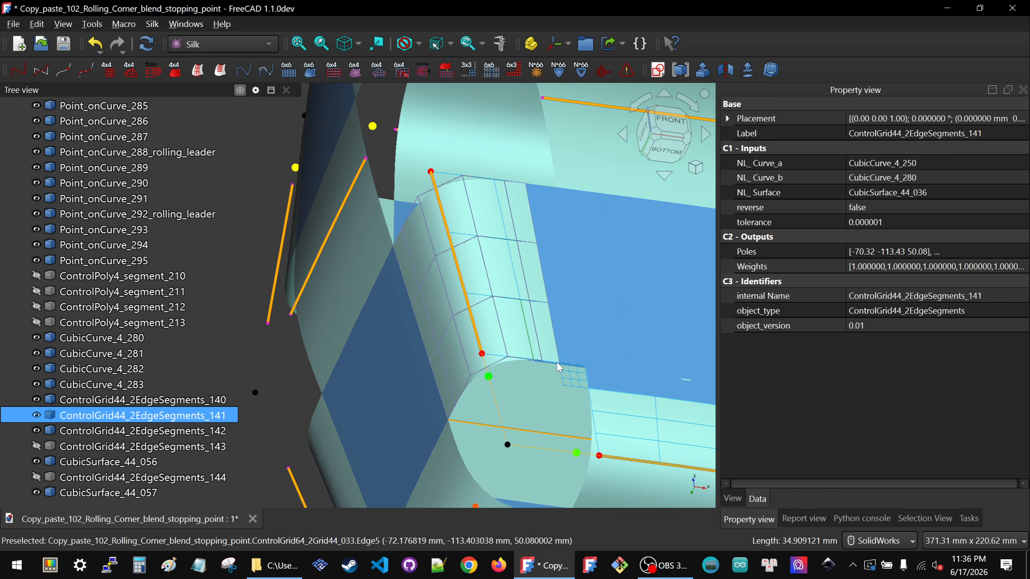
click(515, 340)
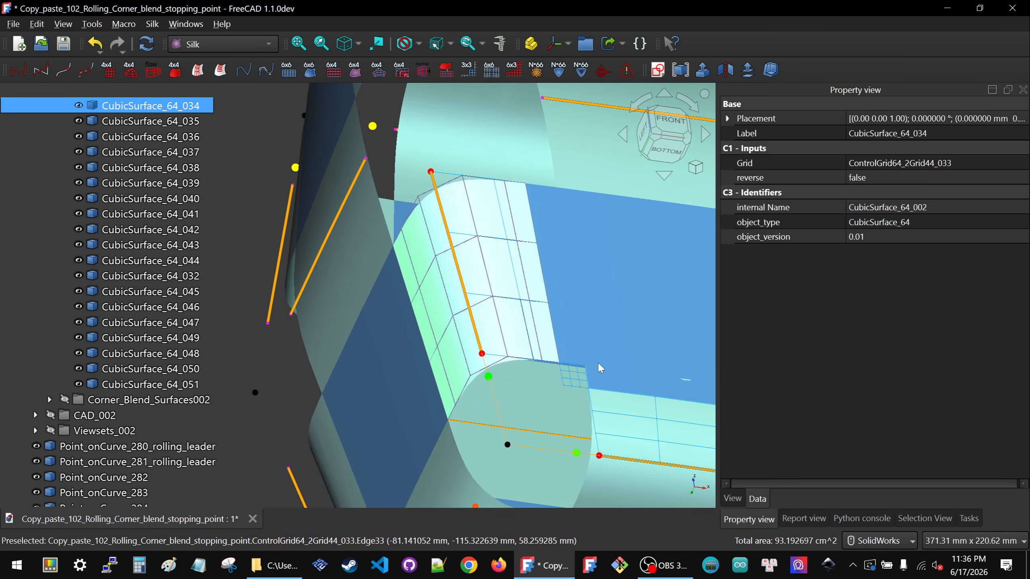
scroll(554, 363, up, 3)
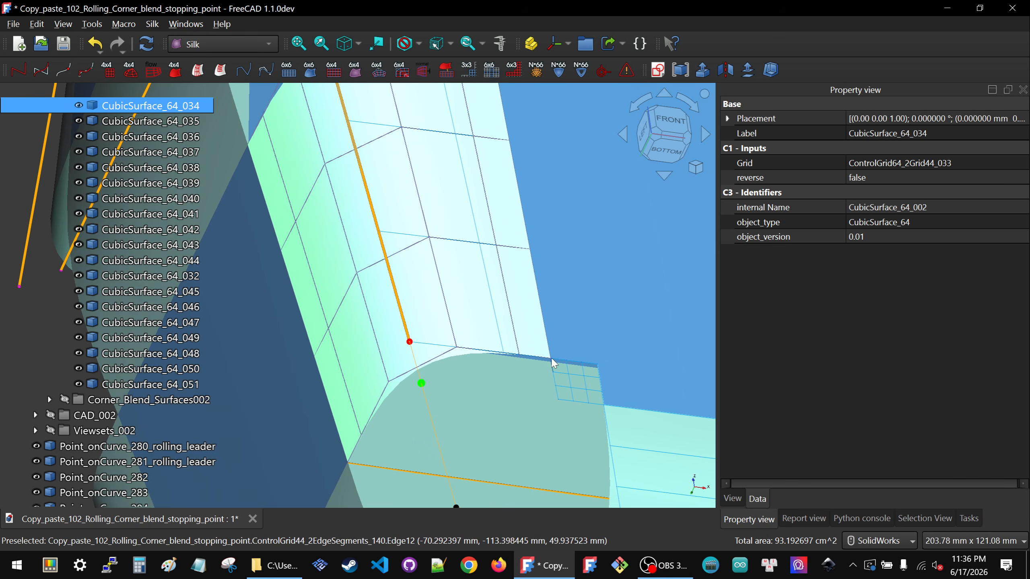
scroll(540, 356, down, 5)
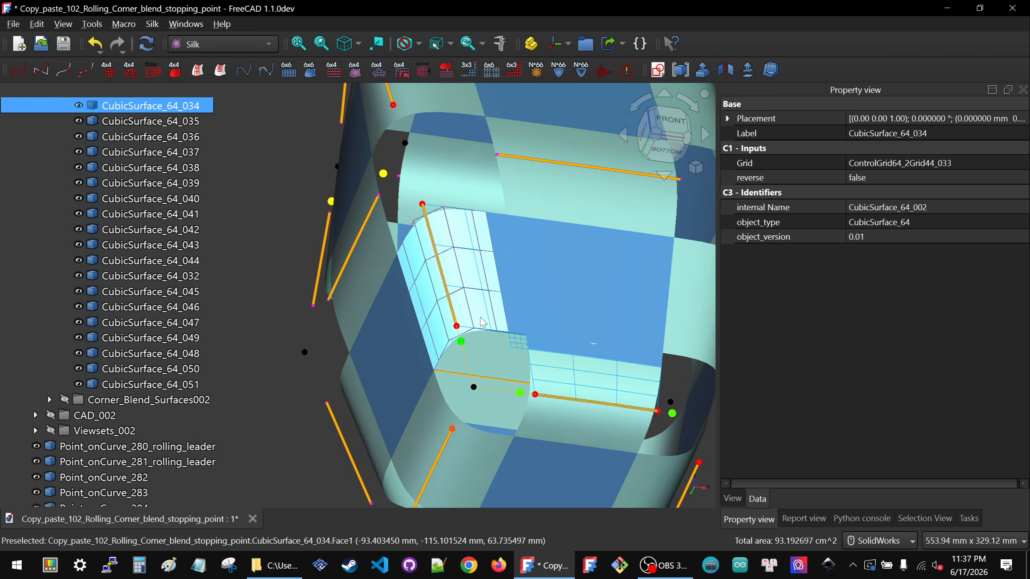
click(569, 423)
scroll(480, 348, up, 4)
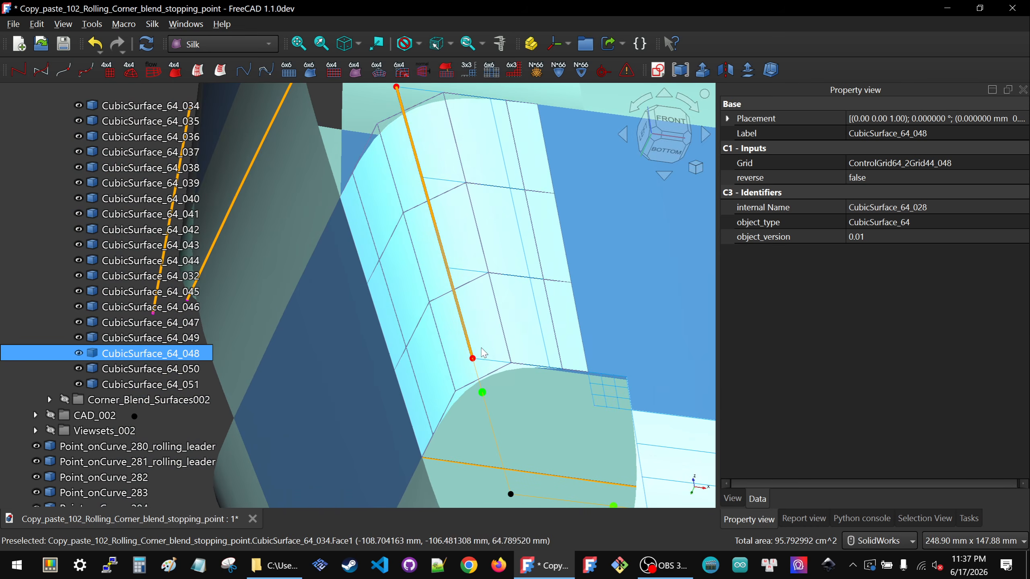
Hide ControlGrid44_2EdgeSegments_141 at the front face's side edge and clear the selection.
click(487, 366)
scroll(487, 366, down, 5)
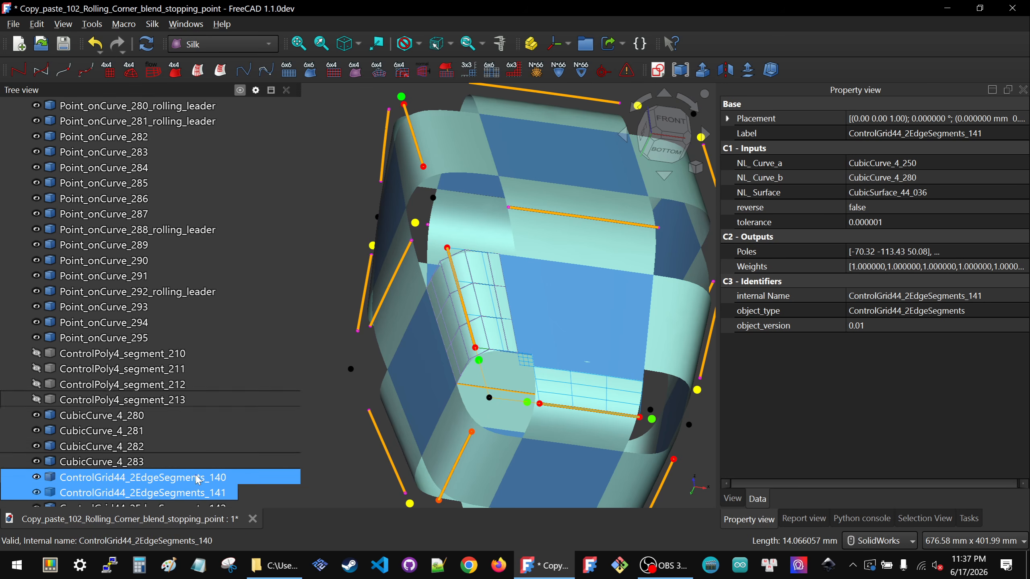
key(space)
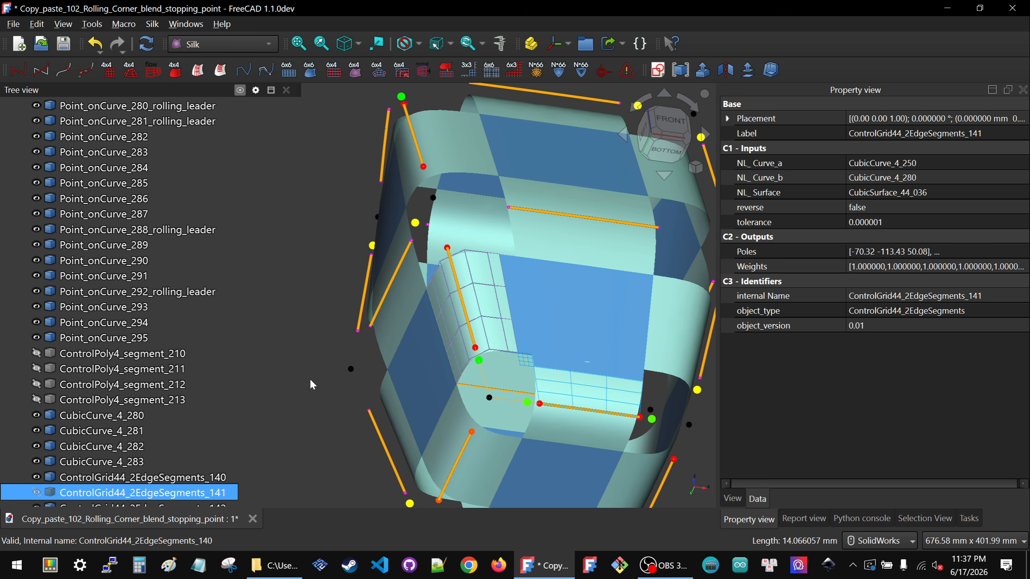
click(333, 353)
scroll(540, 329, up, 2)
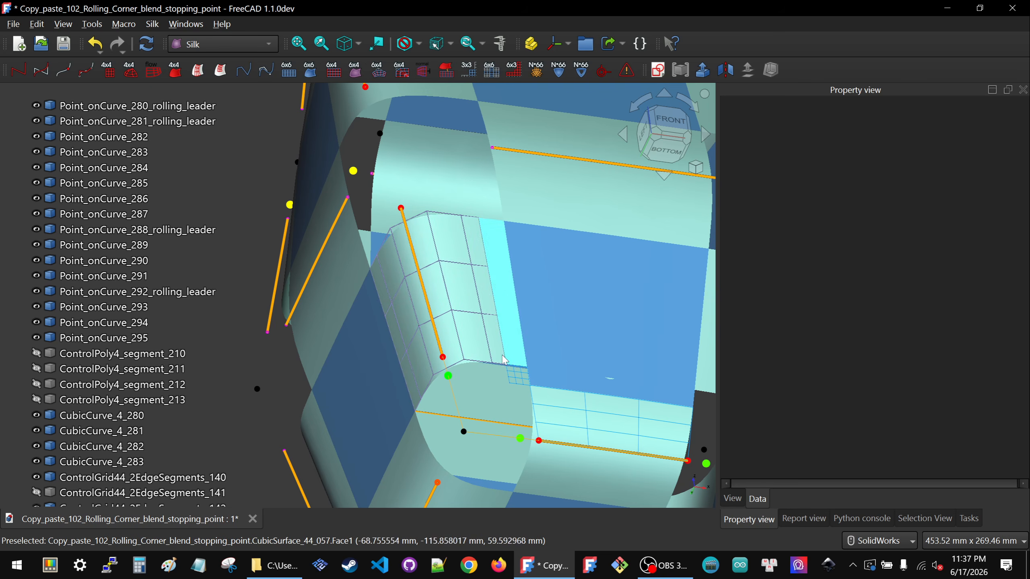
scroll(442, 336, down, 2)
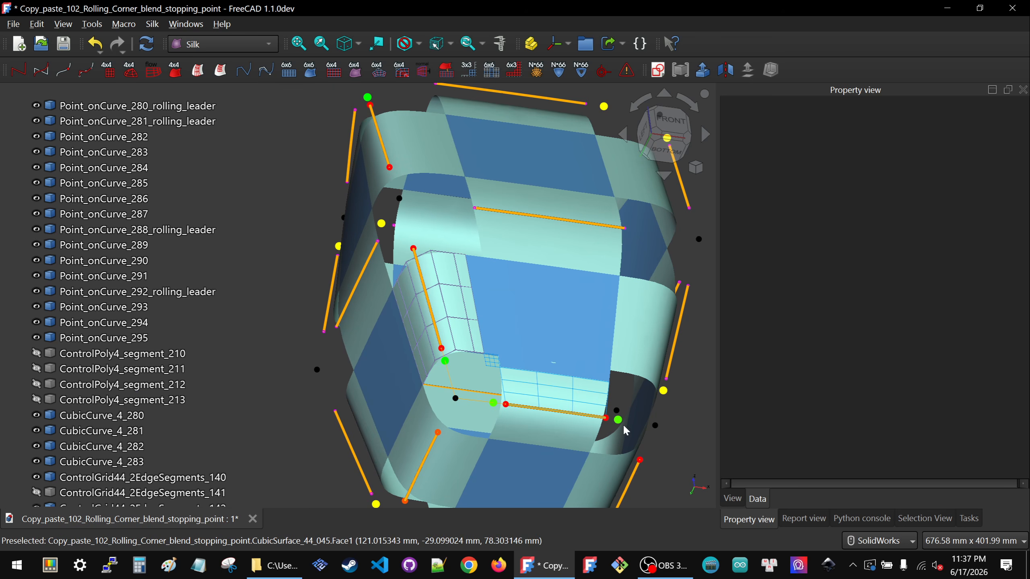
Follow the Grid reference of CubicSurface_64_048 along the lower front edge to ControlGrid64_2Grid44_048 and show that control grid.
click(555, 433)
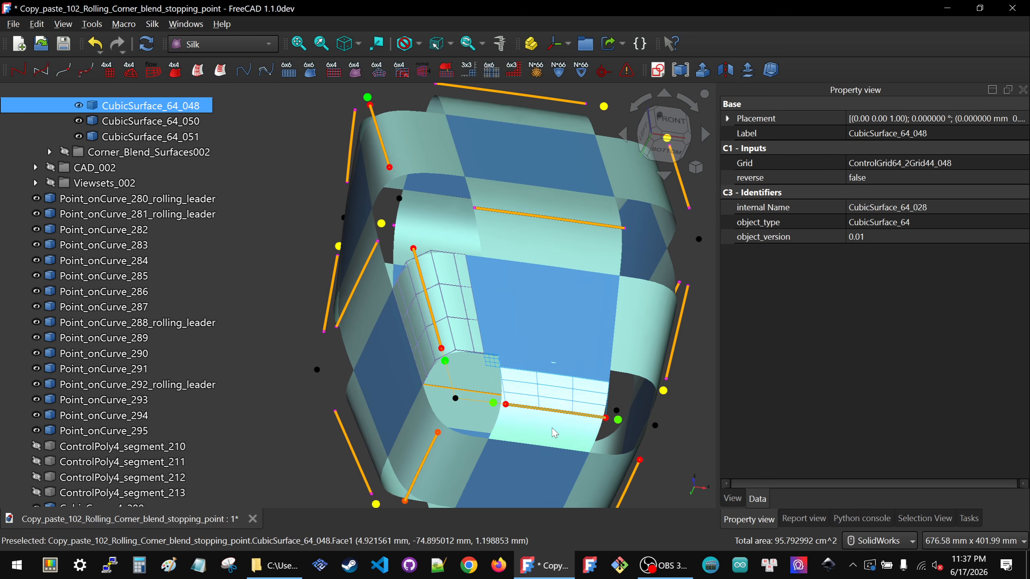
click(888, 164)
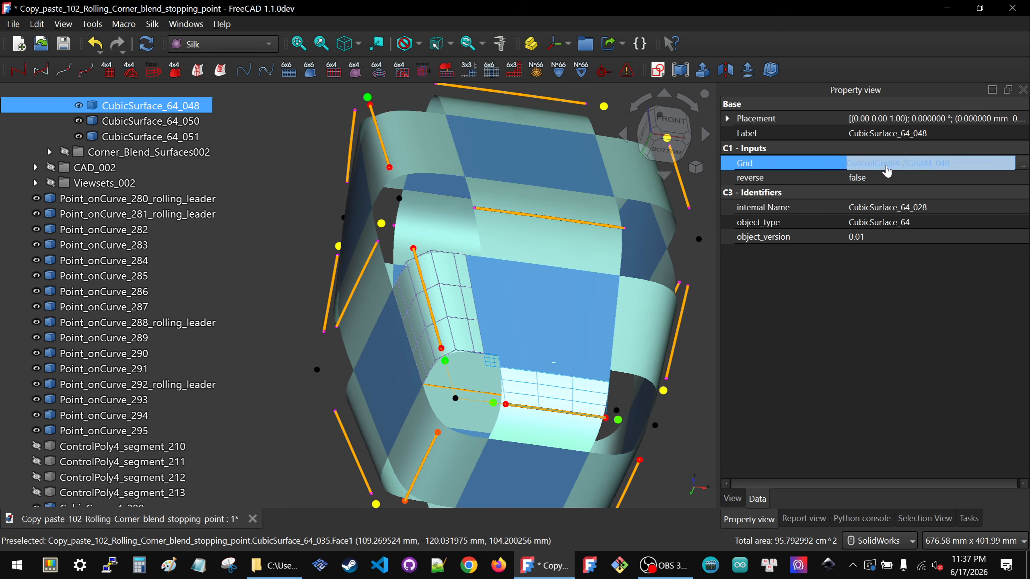
click(887, 164)
key(space)
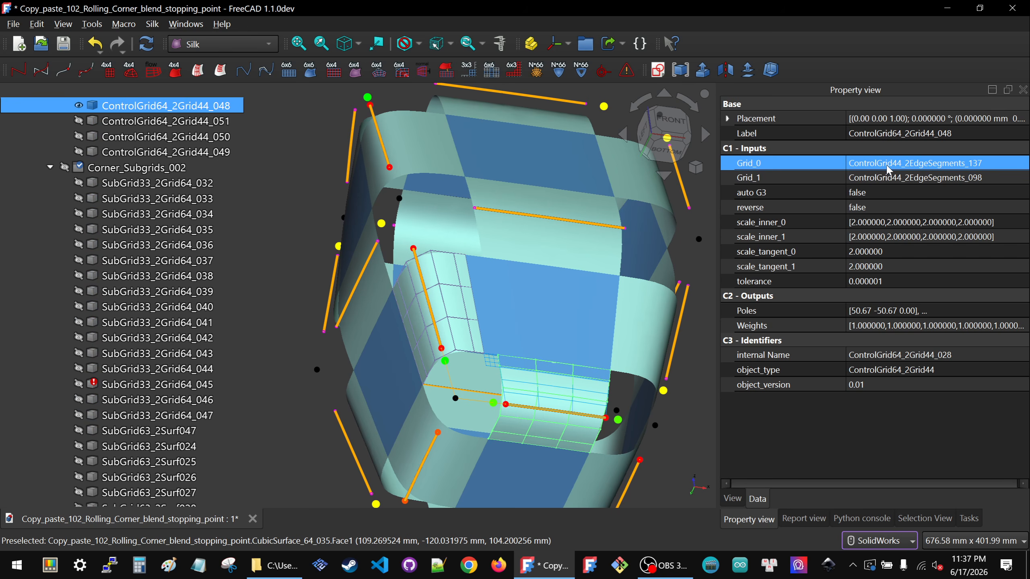
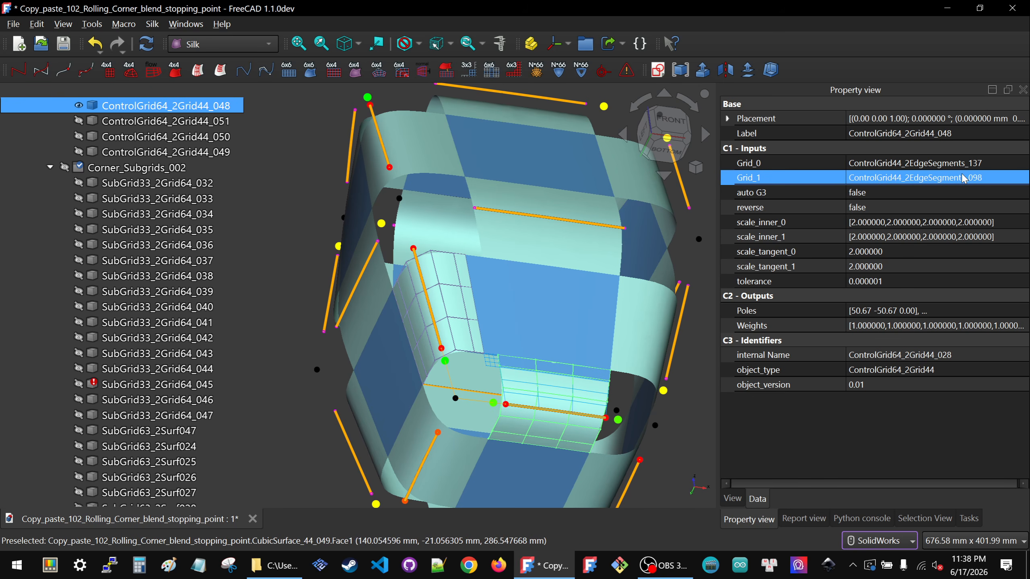
Relink the Grid_1 input of ControlGrid64_2Grid44_048 to the new subgrid ControlGrid44_2EdgeSegments_142.
click(1008, 180)
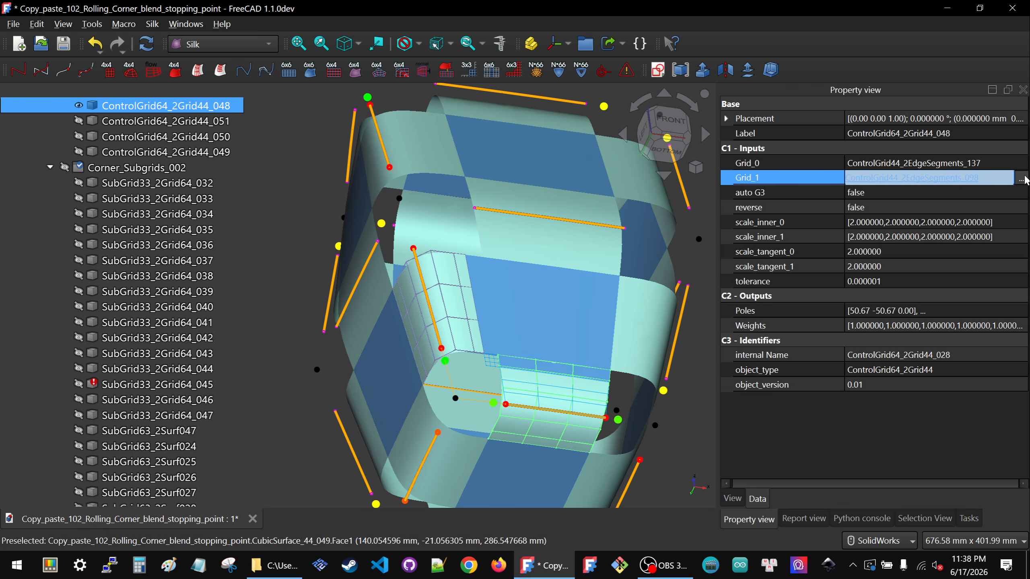
click(1021, 179)
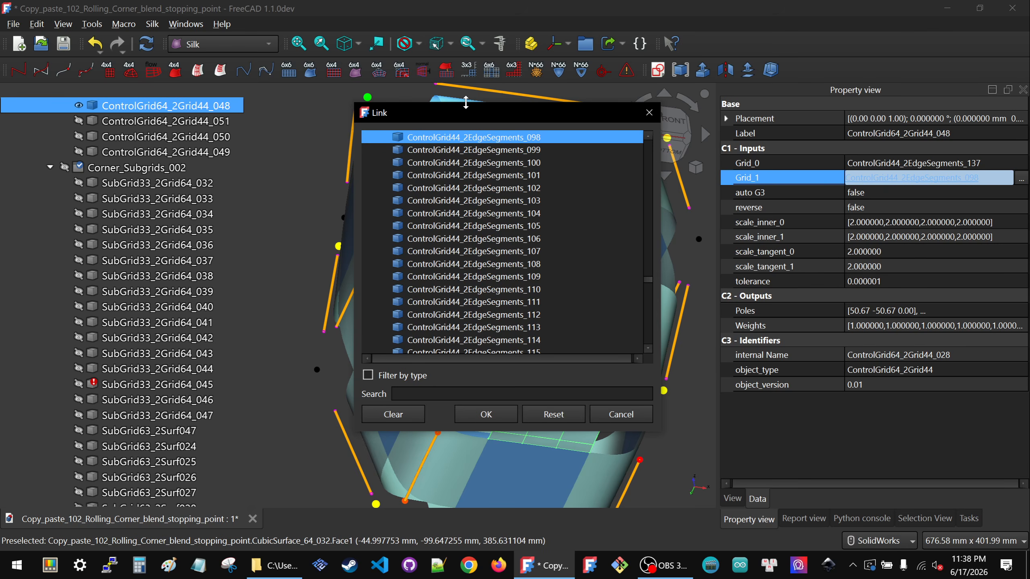
drag(466, 114, 783, 116)
scroll(543, 434, up, 5)
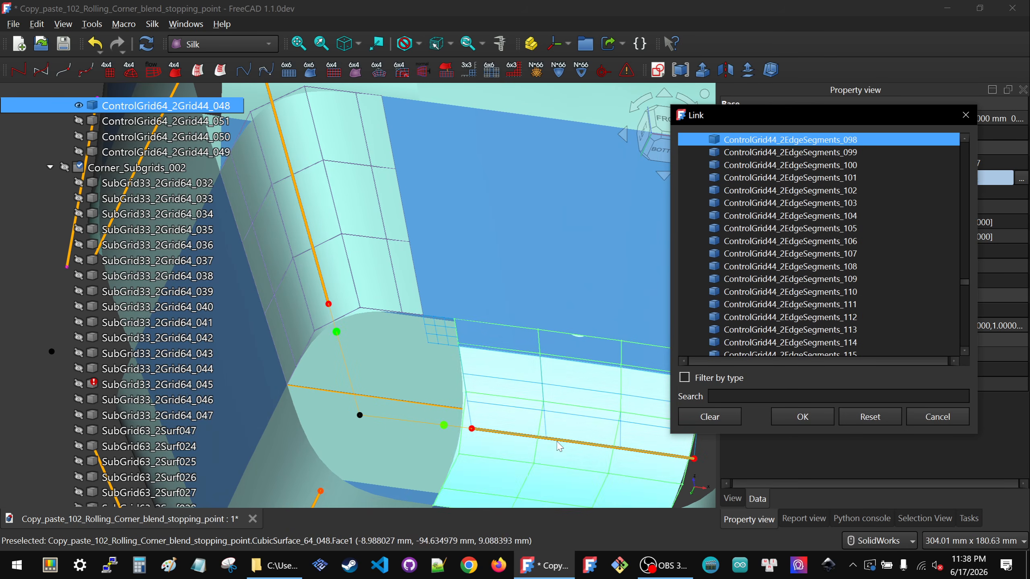
click(547, 429)
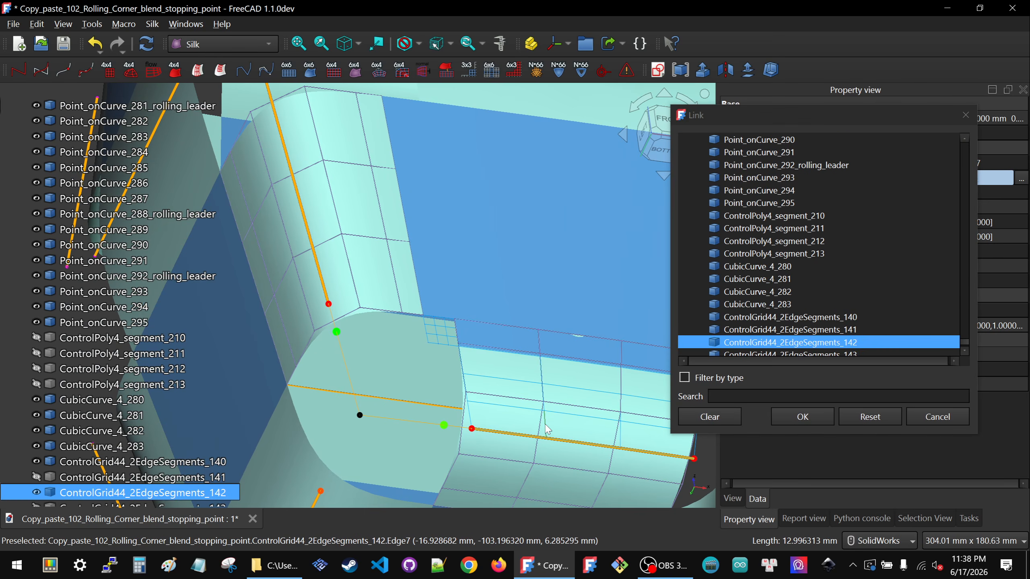
click(776, 414)
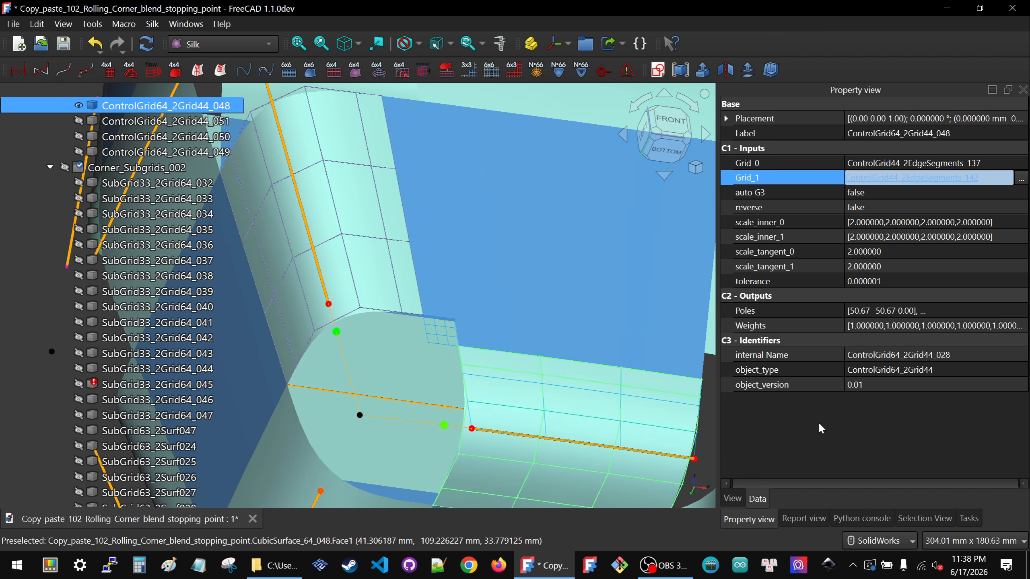
Examine the relinked ControlGrid64_2Grid44_048 along the lower front edge, the Corner_Subgrids_002 entries and the blended edges around the corner.
scroll(500, 299, down, 3)
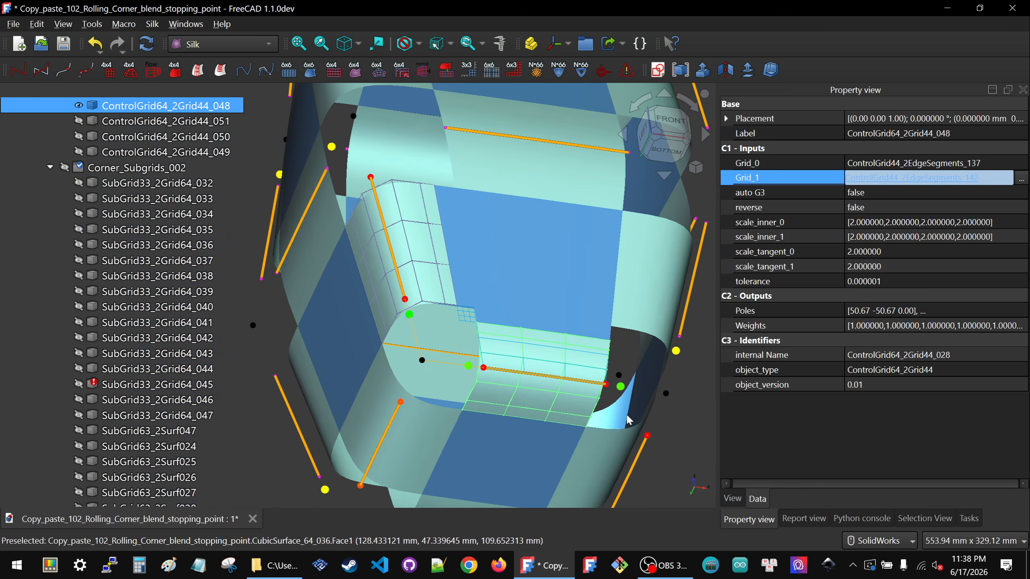
click(684, 429)
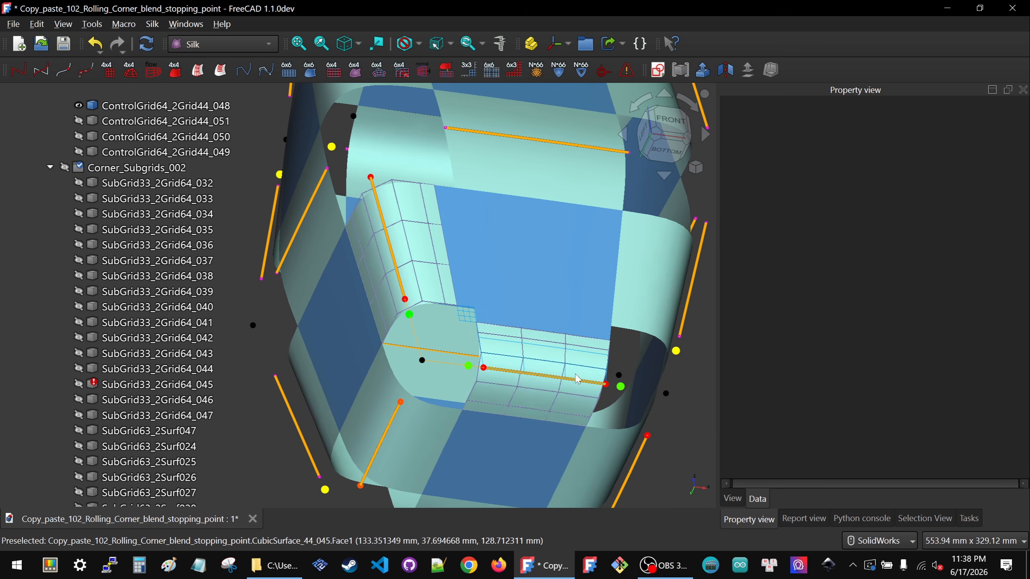
click(510, 390)
scroll(511, 389, up, 2)
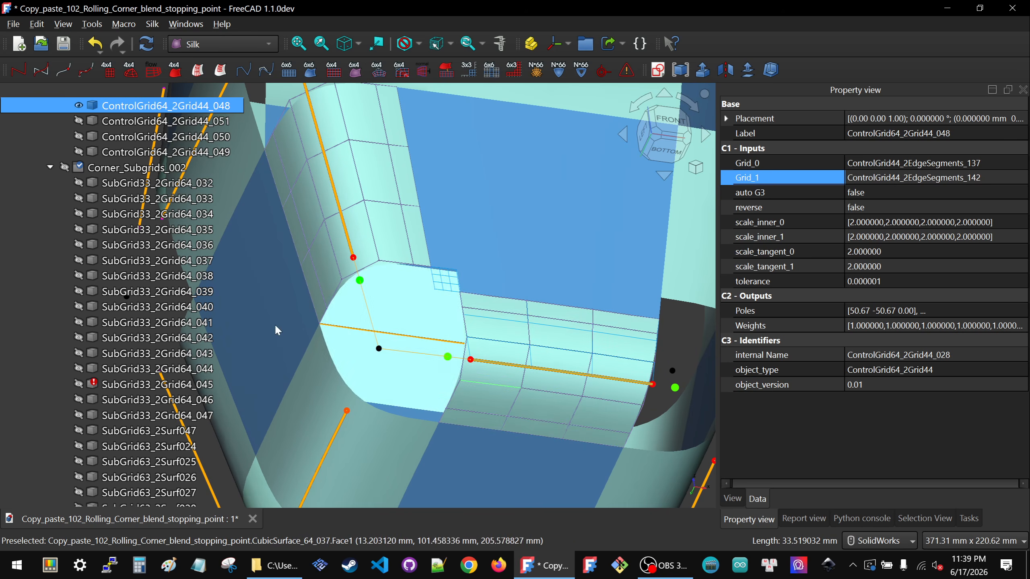
scroll(256, 324, down, 2)
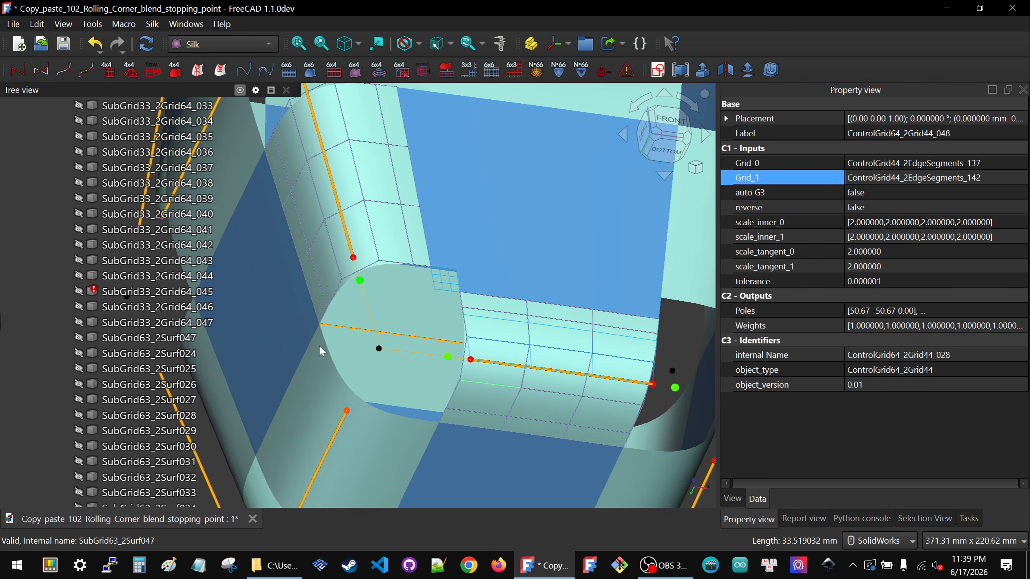
scroll(165, 310, up, 2)
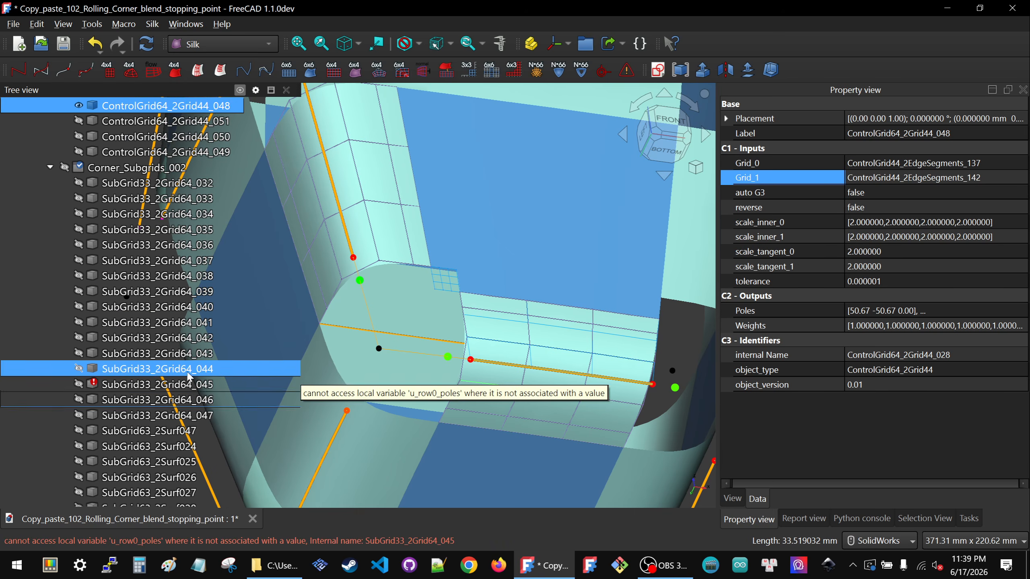
scroll(519, 353, down, 2)
scroll(519, 353, down, 1)
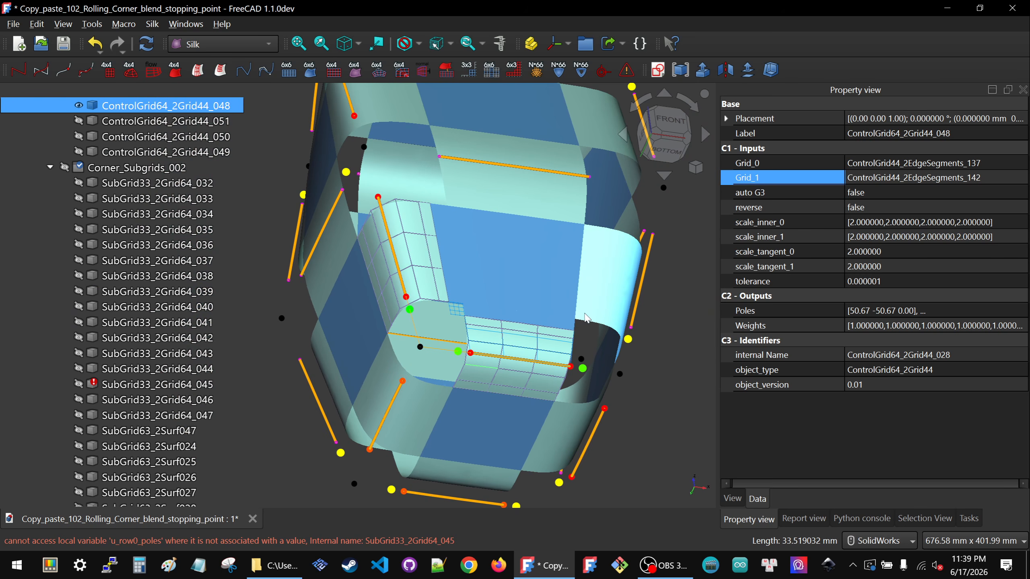
scroll(580, 320, down, 2)
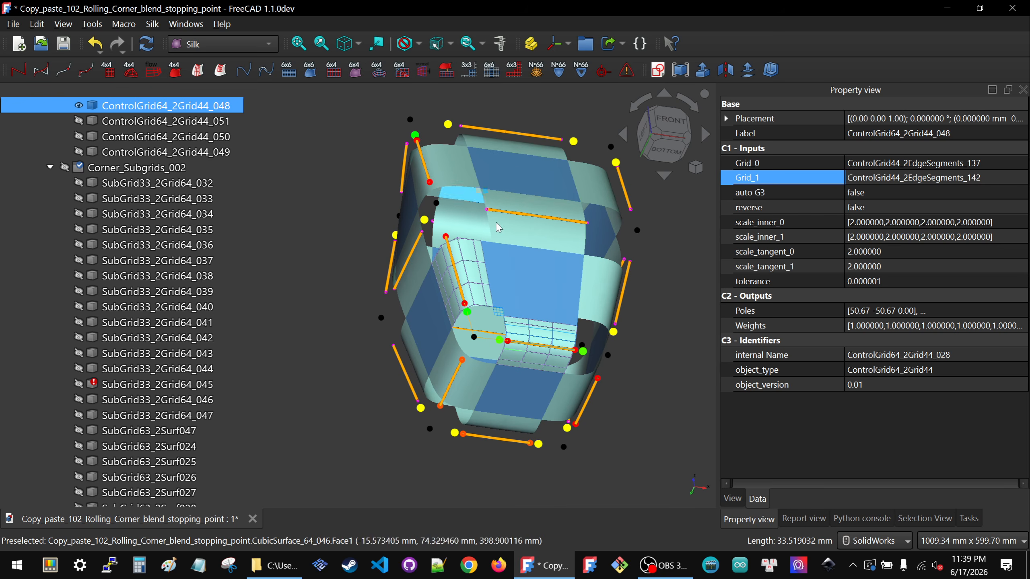
scroll(494, 243, up, 2)
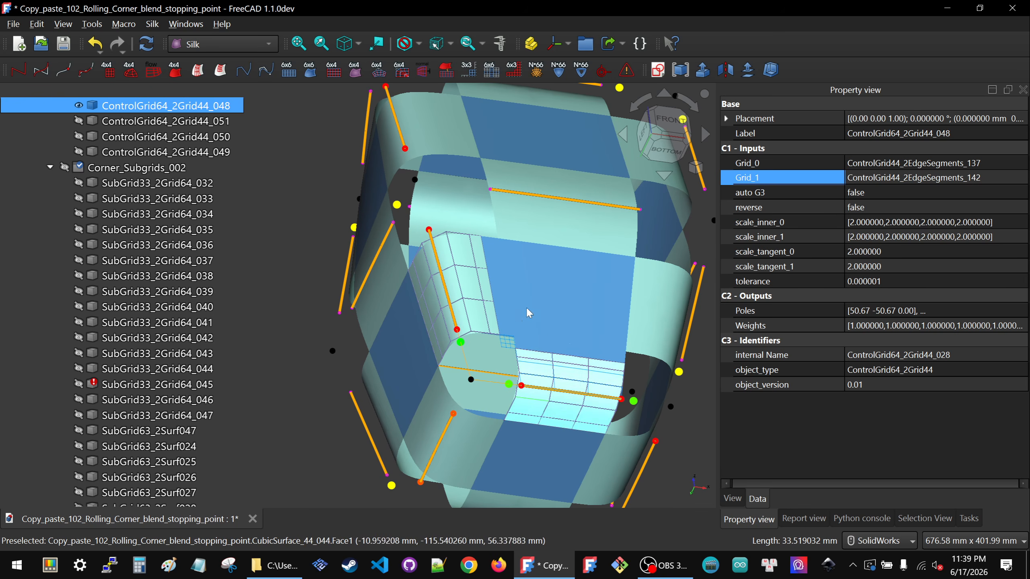
Hide ControlGrid44_2EdgeSegments_142 along the front face's lower edge.
click(339, 405)
scroll(176, 354, down, 20)
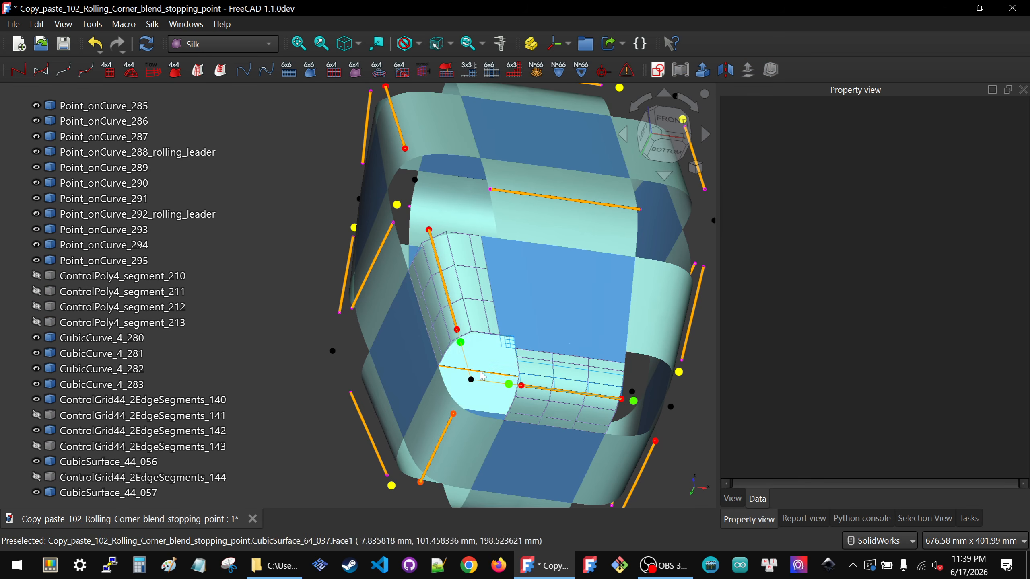
scroll(518, 362, up, 5)
click(518, 361)
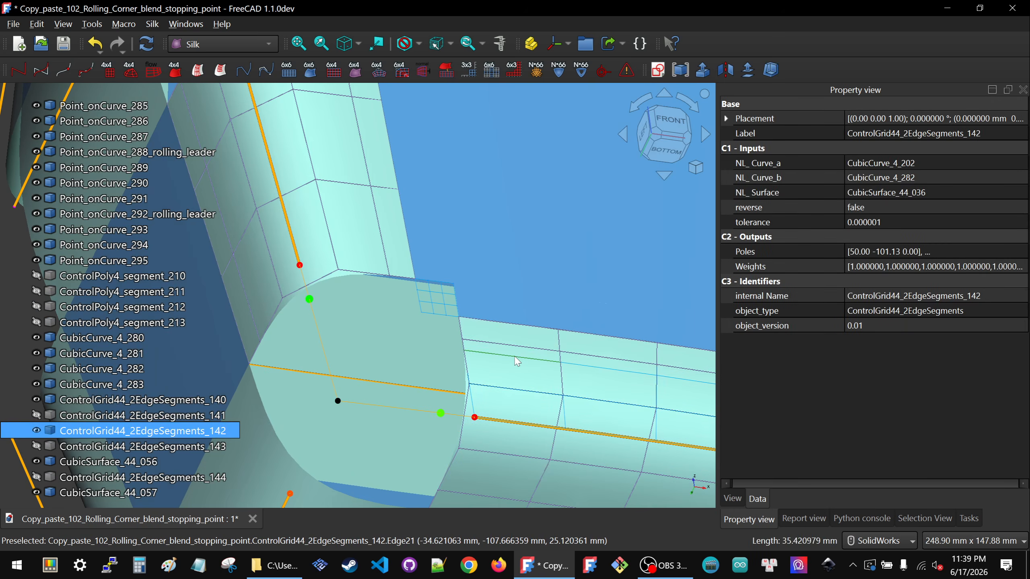
scroll(515, 361, down, 10)
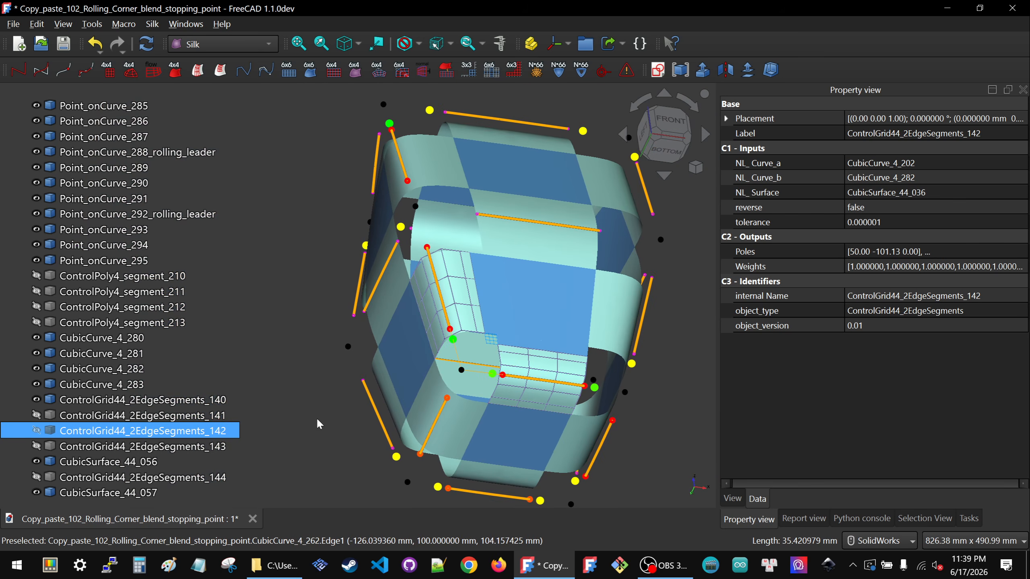
key(space)
scroll(517, 367, up, 4)
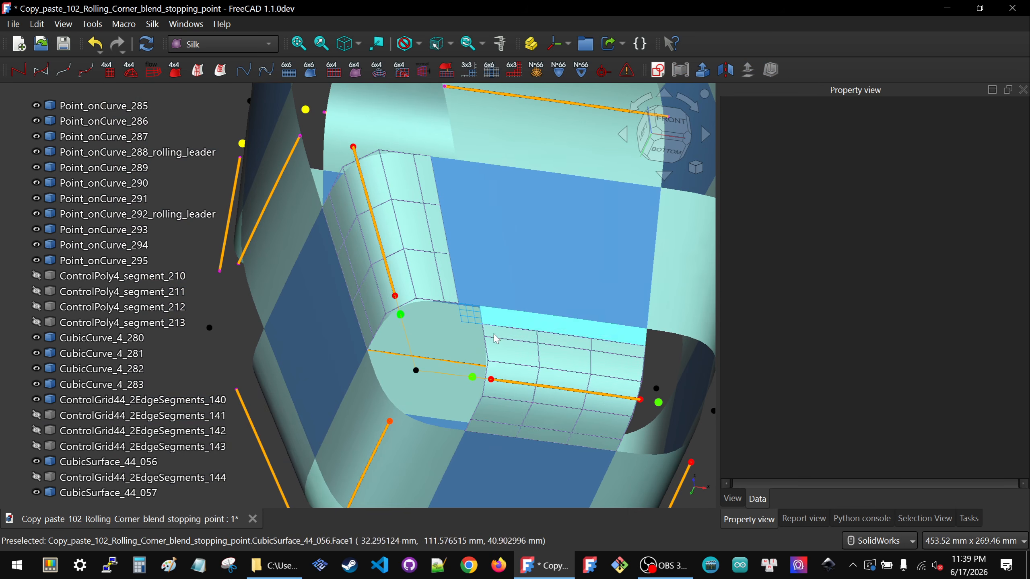
scroll(487, 336, down, 4)
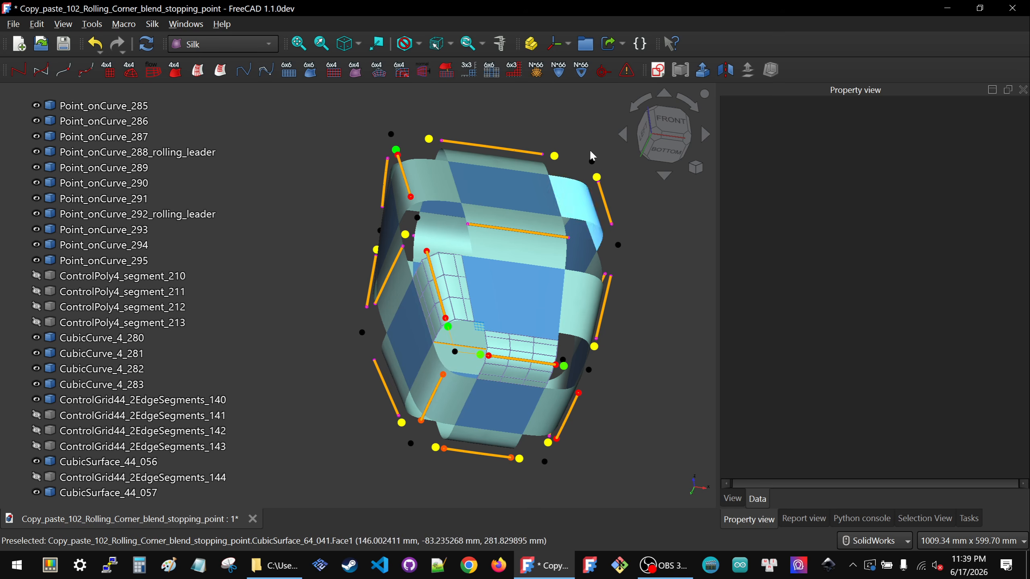
Create a ControlGrid64_3_1Grid44 triangle grid from the corner point of ControlGrid44_2EdgeSegments_140 that lies nearest the solid's rolling corner.
scroll(479, 329, up, 3)
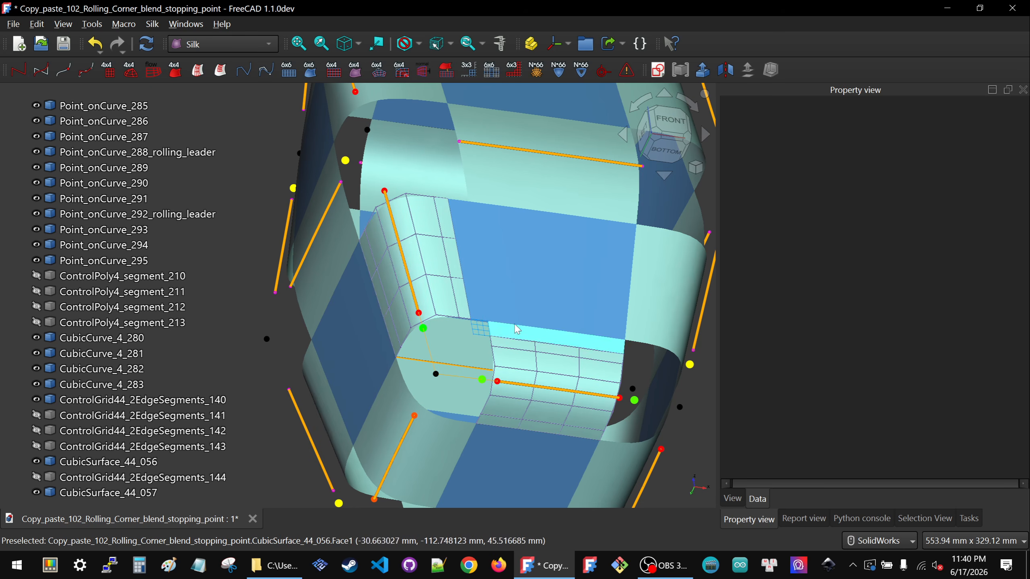
scroll(490, 313, up, 6)
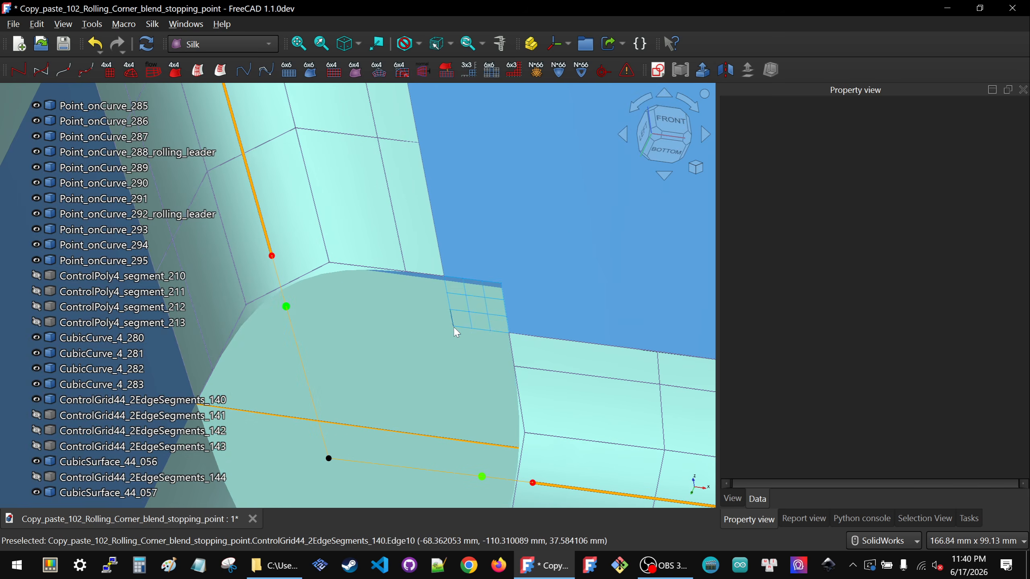
click(453, 327)
scroll(453, 326, down, 5)
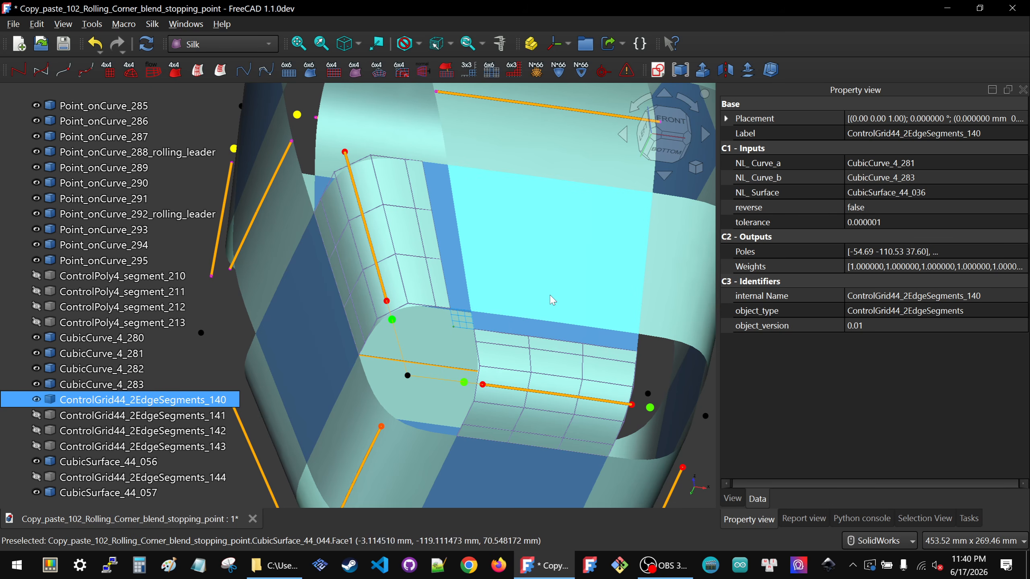
scroll(457, 315, up, 5)
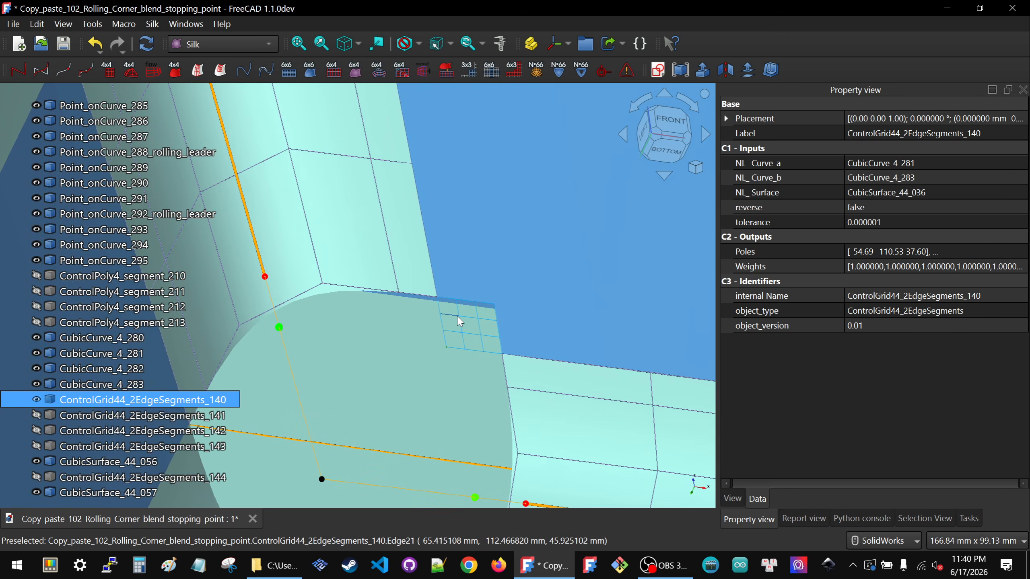
click(547, 265)
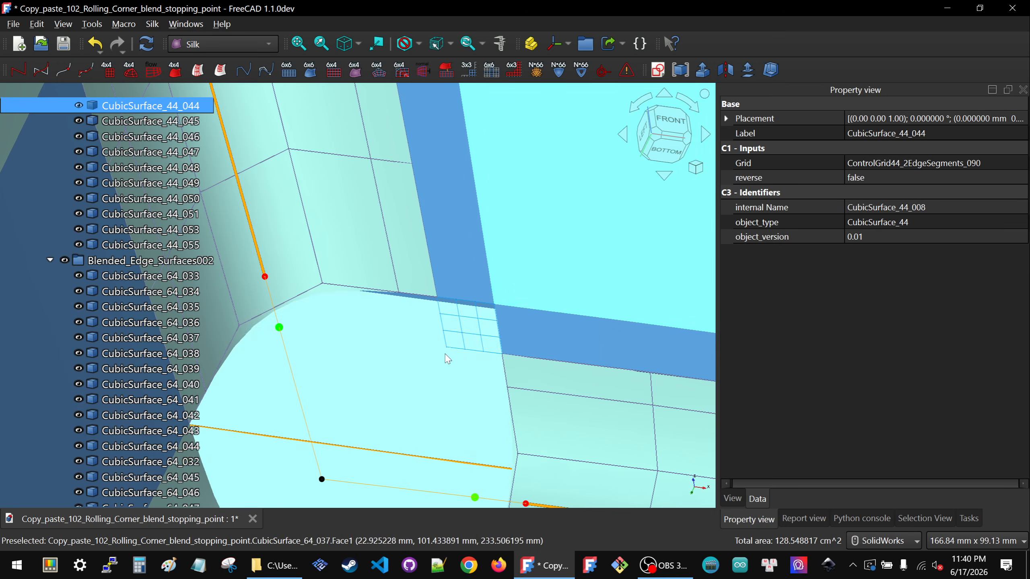
click(448, 349)
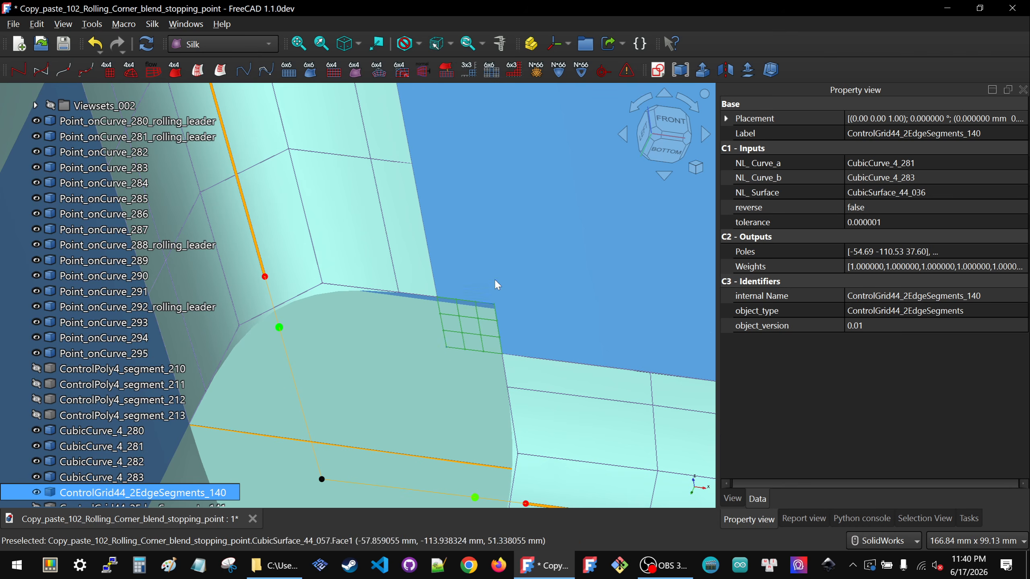
click(471, 298)
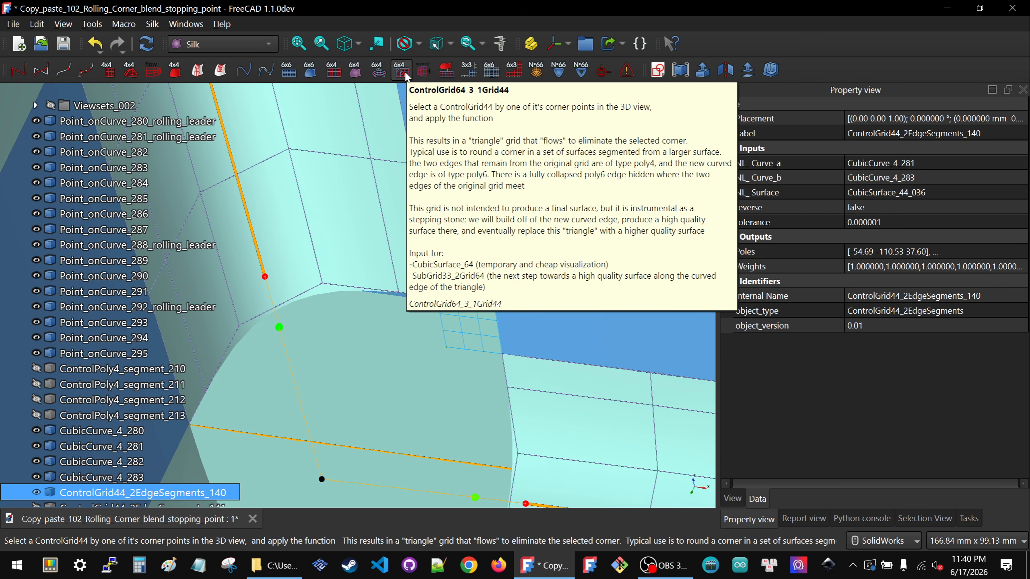
click(401, 71)
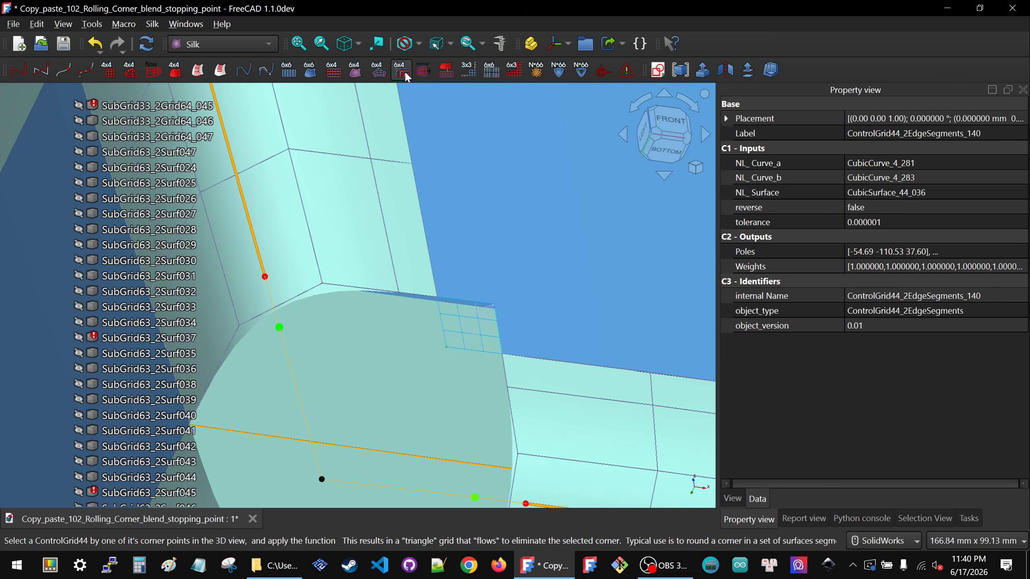
Select the triangular ControlGrid64_3_Grid44_000 on the small corner patch and remove it.
scroll(507, 192, down, 2)
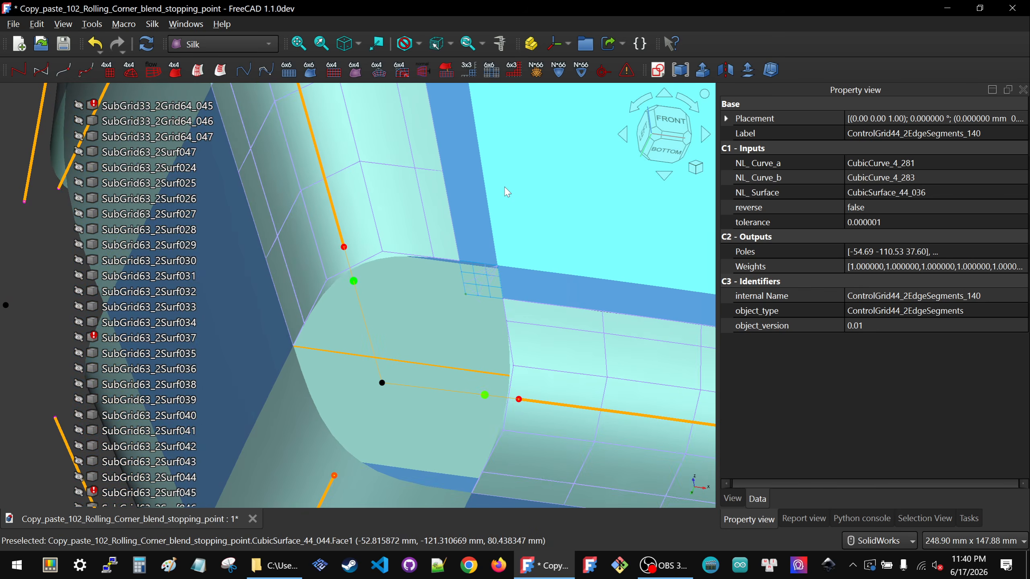
click(471, 293)
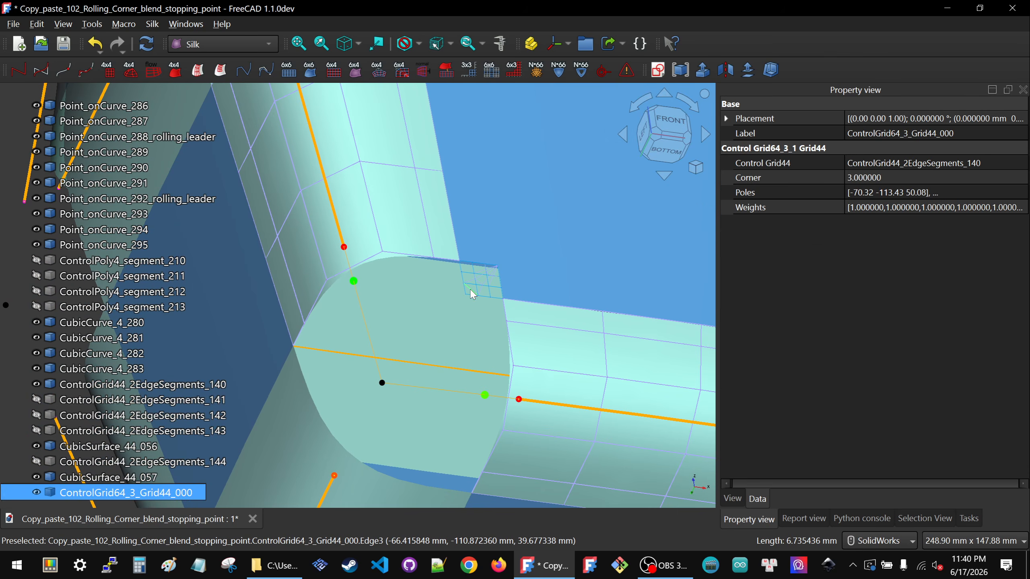
click(472, 293)
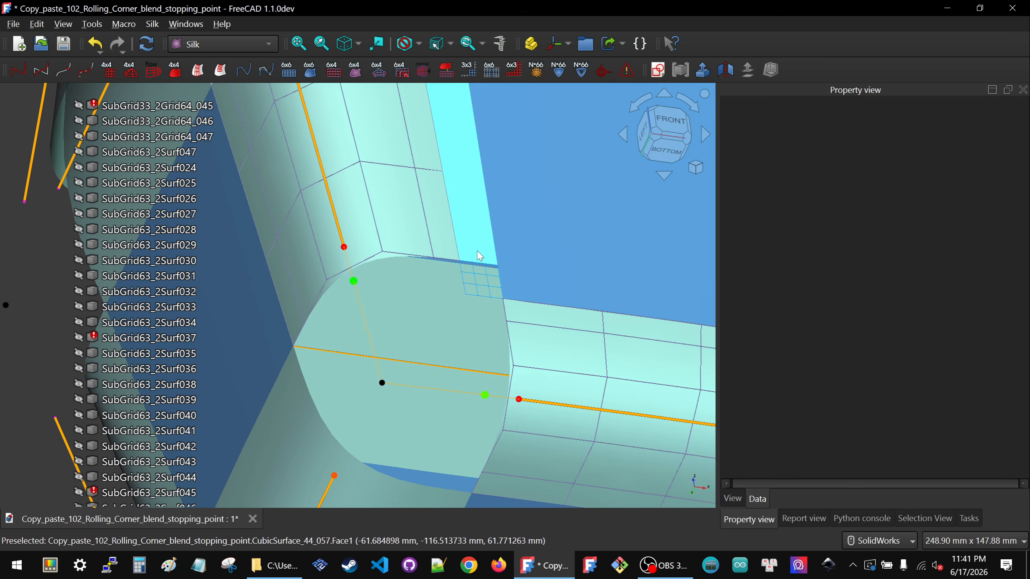
Create a triangular 6x4 grid from ControlGrid44_2EdgeSegments_140, eliminating its corner point that faces the open blend corner.
scroll(465, 254, down, 3)
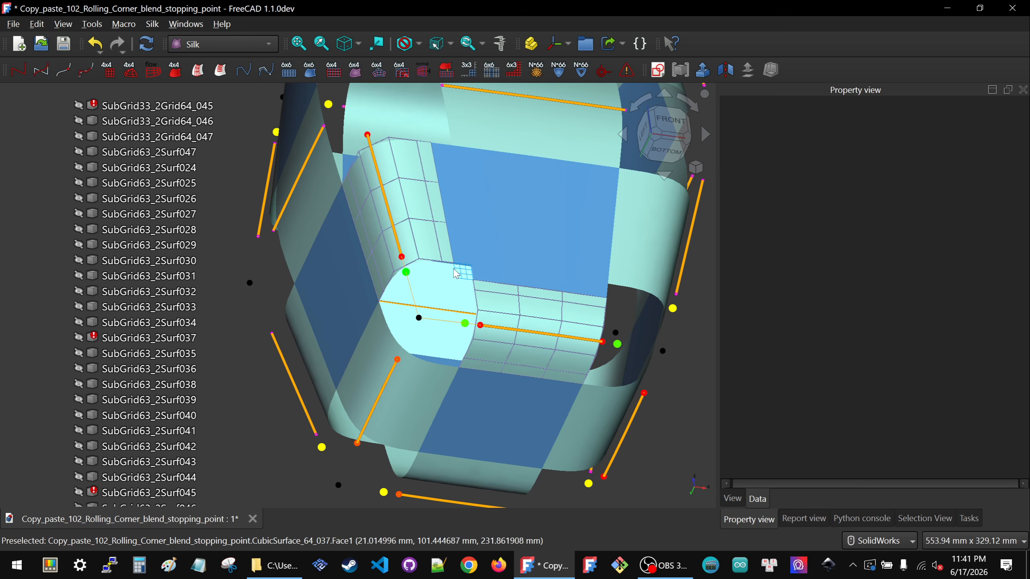
scroll(466, 291, up, 5)
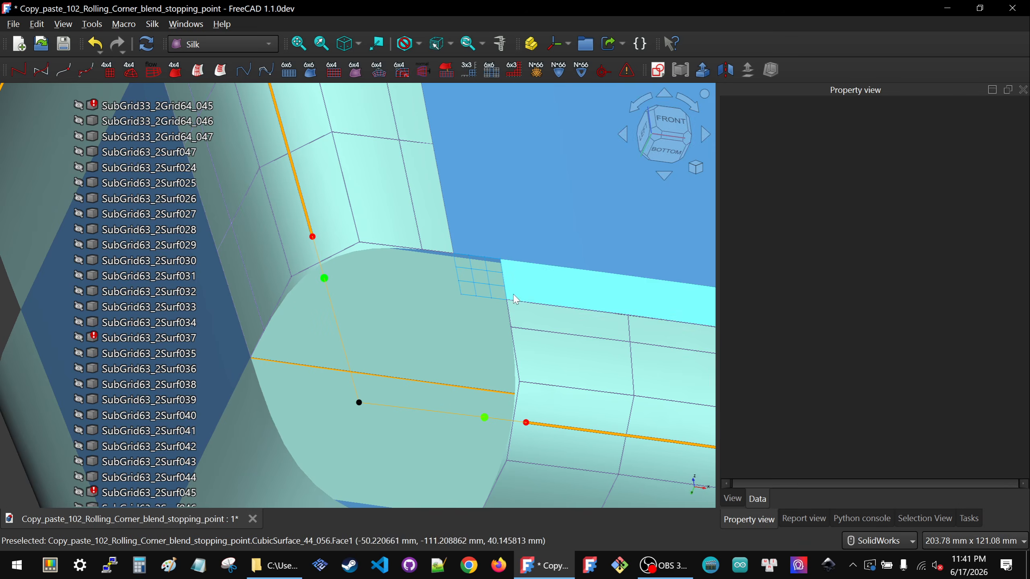
scroll(482, 295, up, 3)
scroll(420, 307, up, 2)
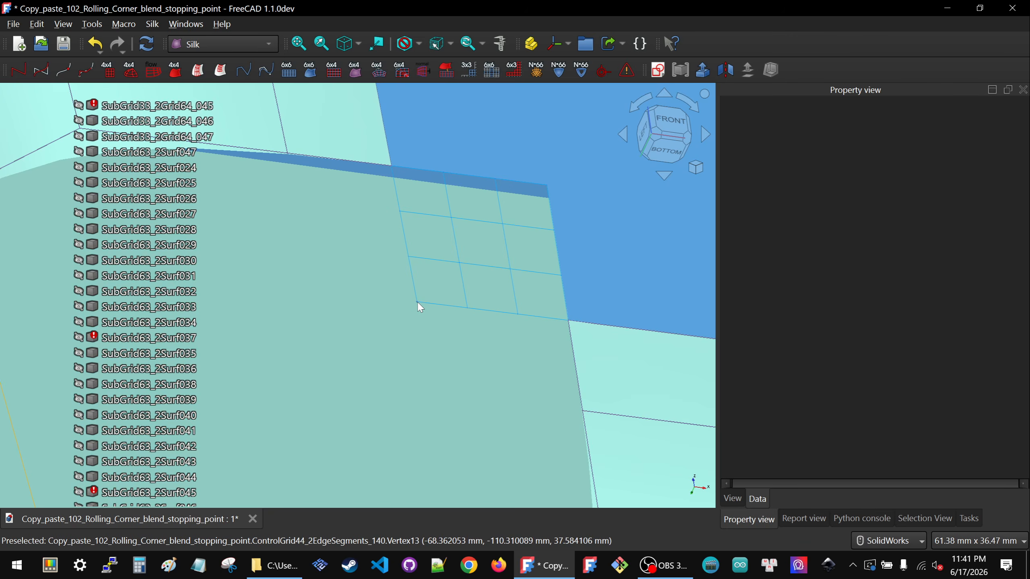
click(420, 307)
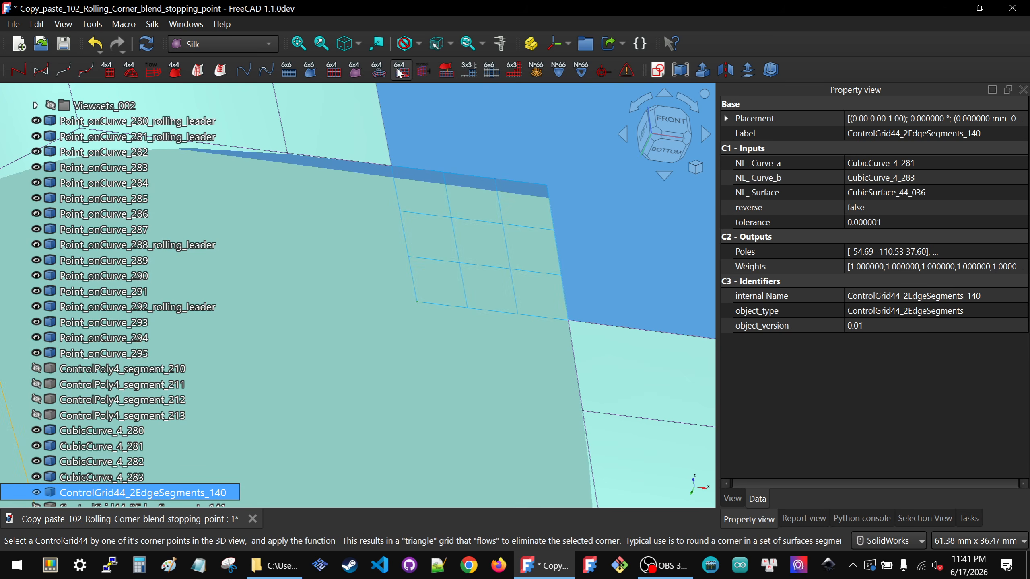
click(401, 73)
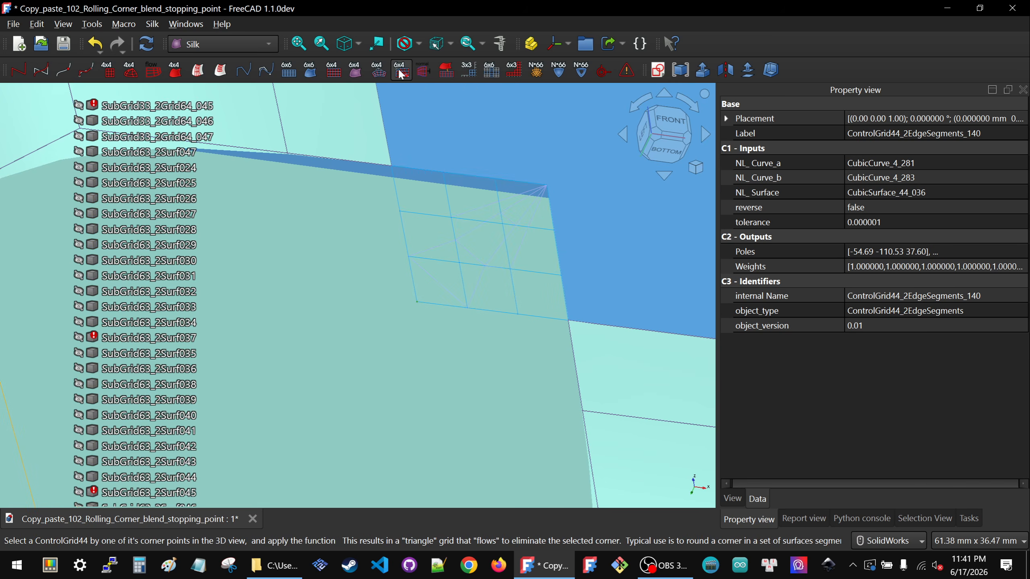
Hide the source grid ControlGrid44_2EdgeSegments_140 underneath the triangular grid.
scroll(462, 194, down, 3)
scroll(446, 196, down, 6)
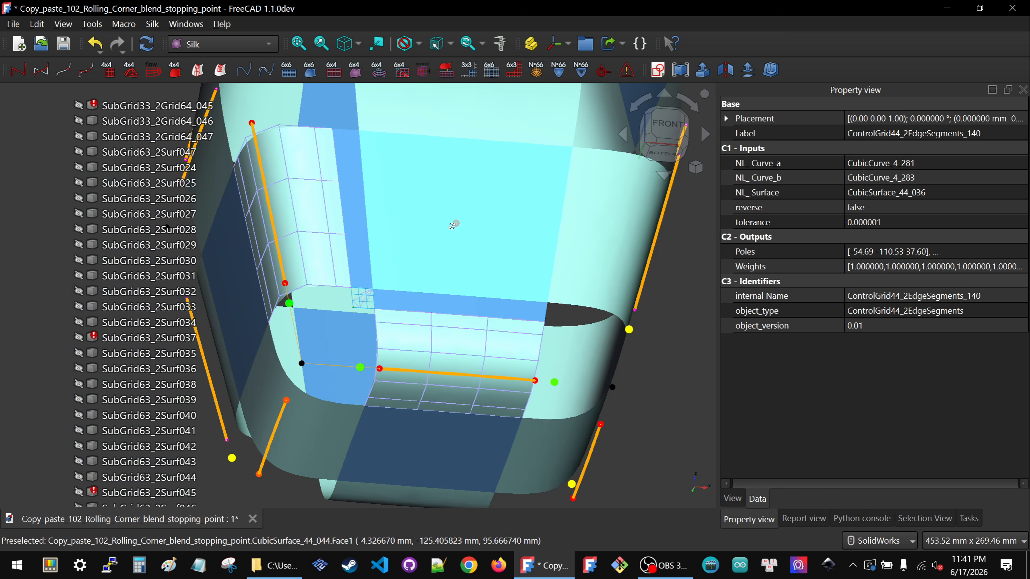
middle_drag(453, 225, 370, 293)
scroll(362, 279, up, 5)
scroll(361, 277, up, 3)
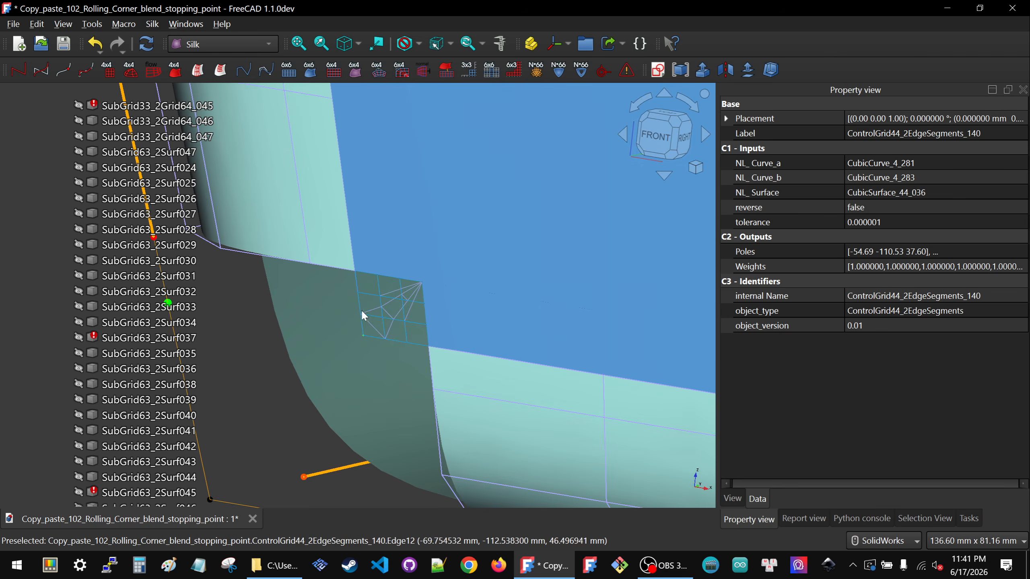
scroll(372, 398, down, 3)
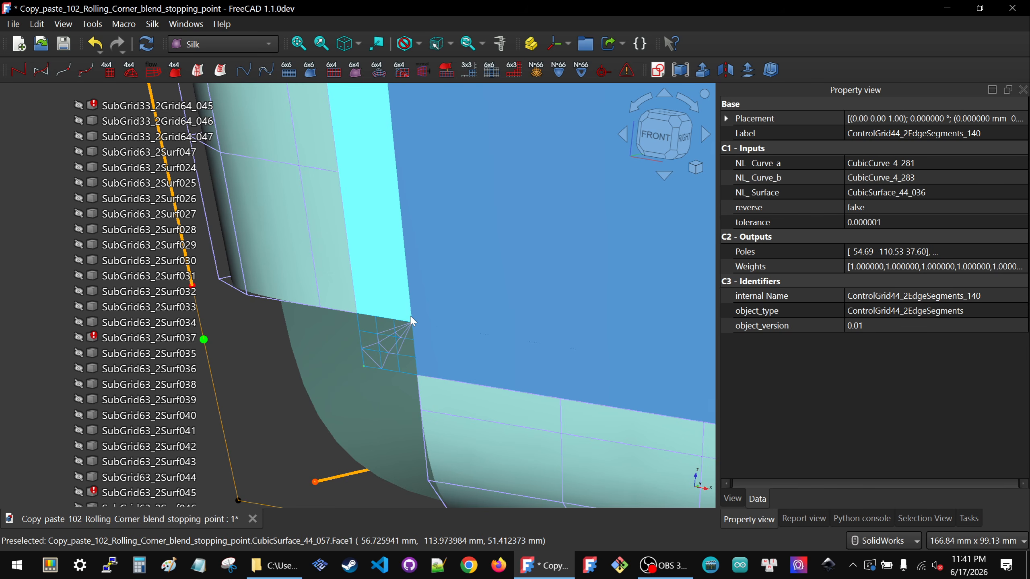
scroll(411, 320, down, 1)
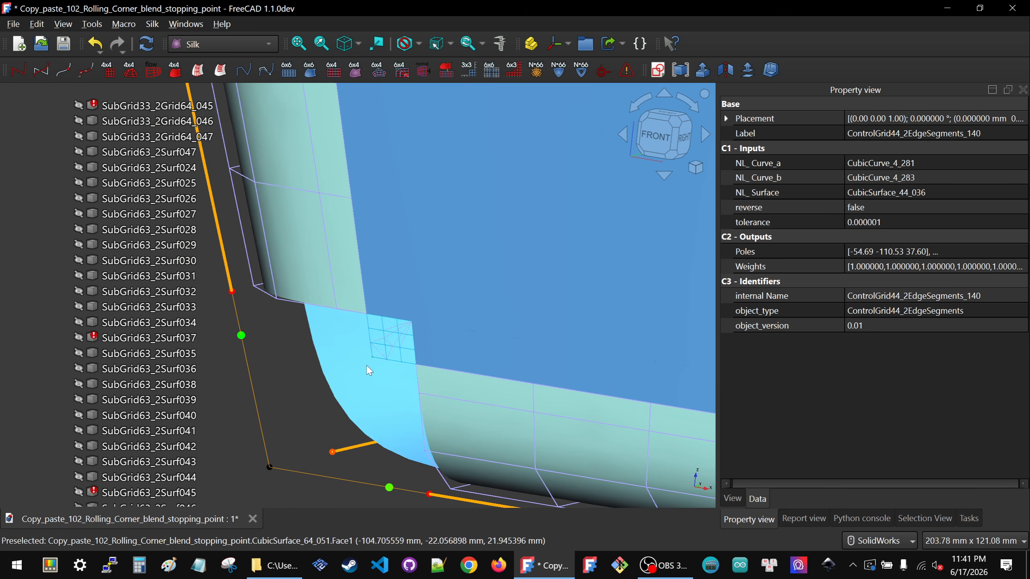
scroll(367, 372, up, 1)
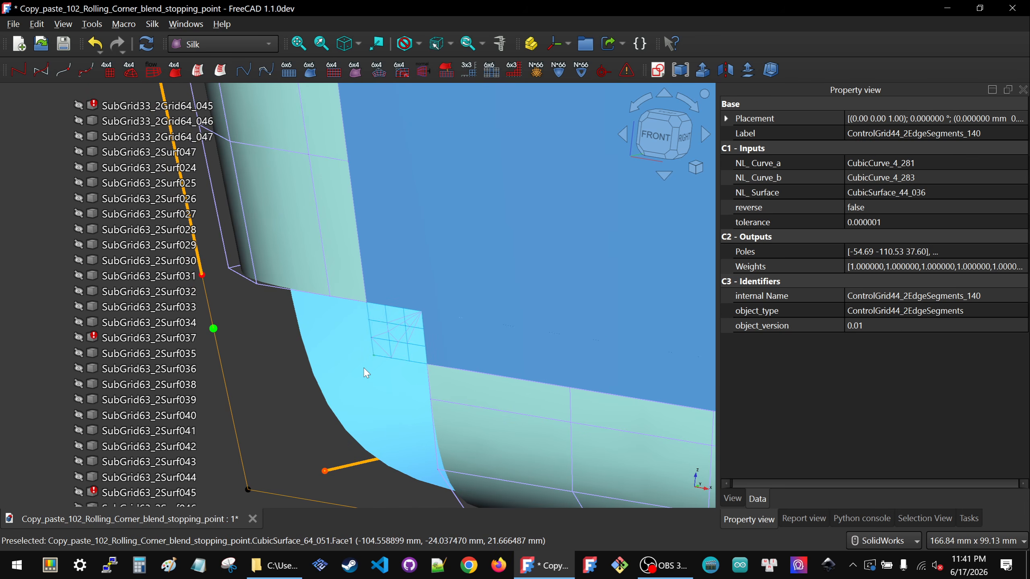
click(306, 422)
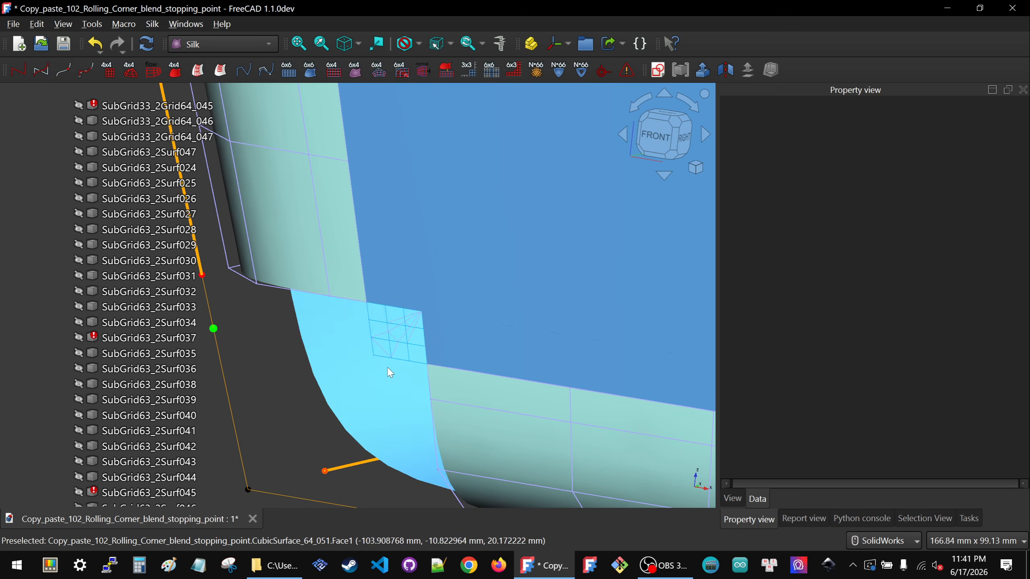
click(383, 358)
key(space)
scroll(414, 329, up, 2)
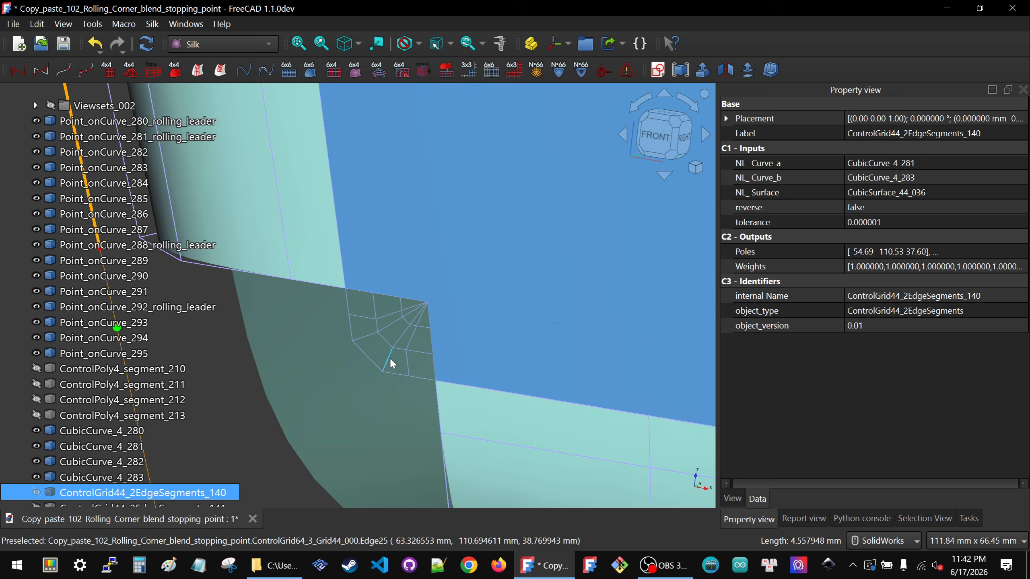
Examine how the triangular grid sits at the corner between the two adjoining blended edge grids.
scroll(393, 364, down, 4)
click(327, 384)
middle_drag(326, 384, 323, 389)
middle_click(324, 389)
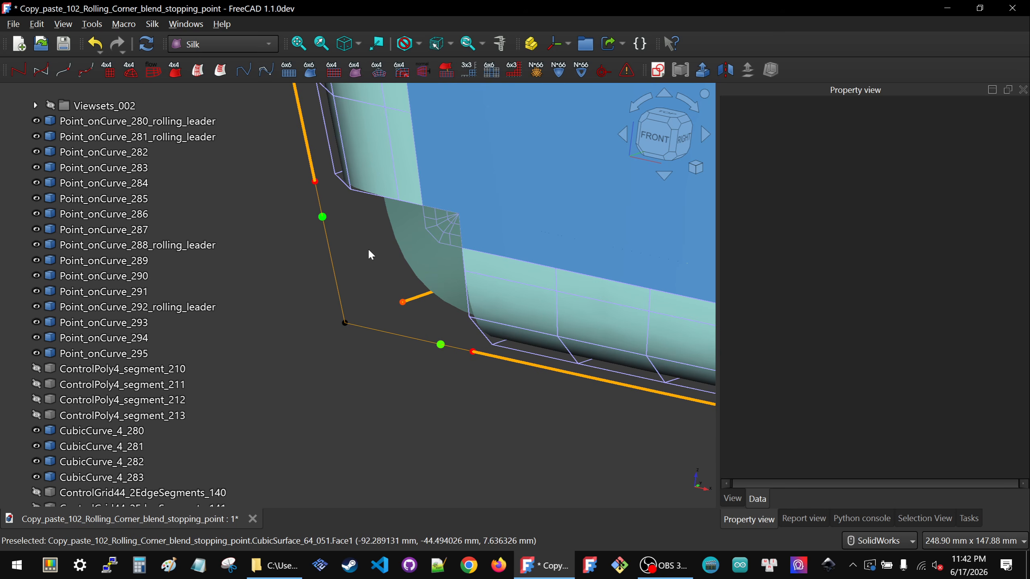
scroll(383, 226, up, 4)
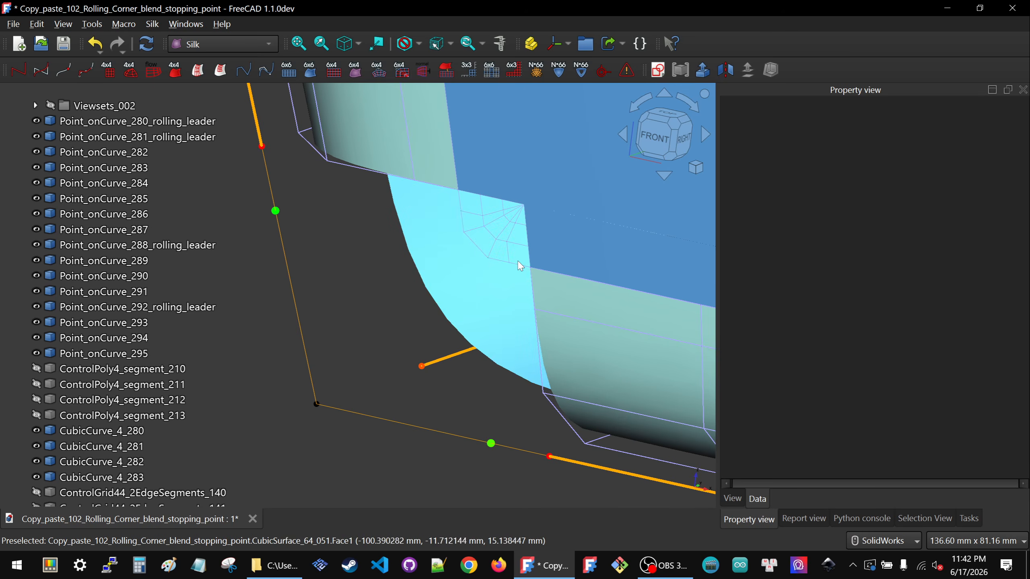
scroll(518, 316, down, 5)
middle_drag(517, 311, 528, 232)
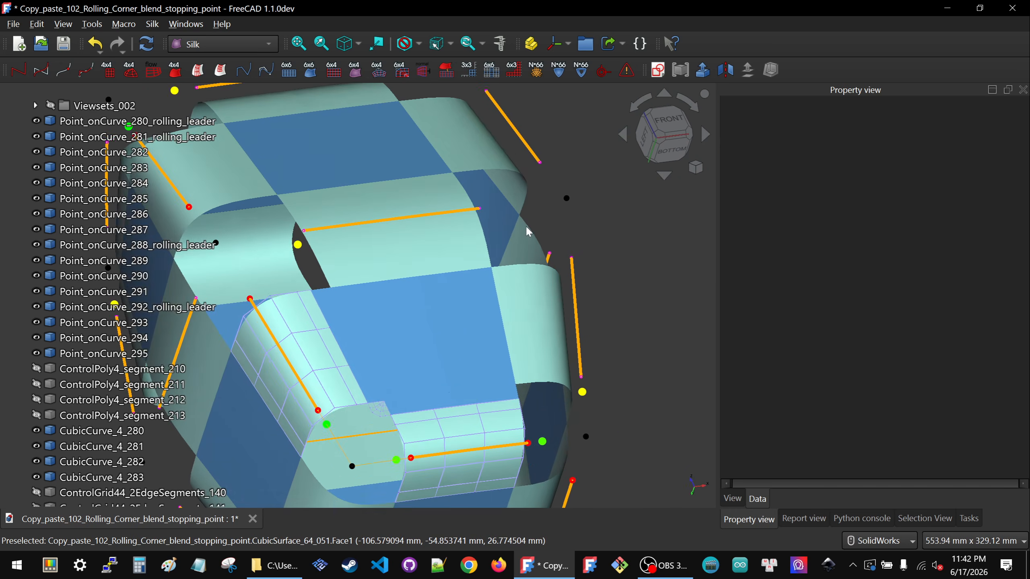
scroll(511, 284, down, 2)
scroll(491, 354, up, 4)
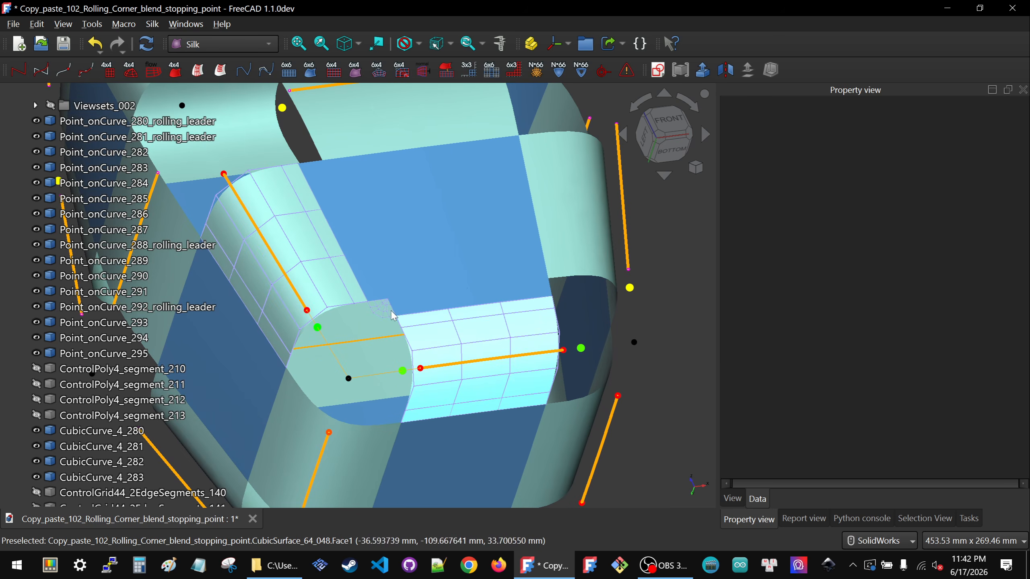
scroll(402, 312, up, 5)
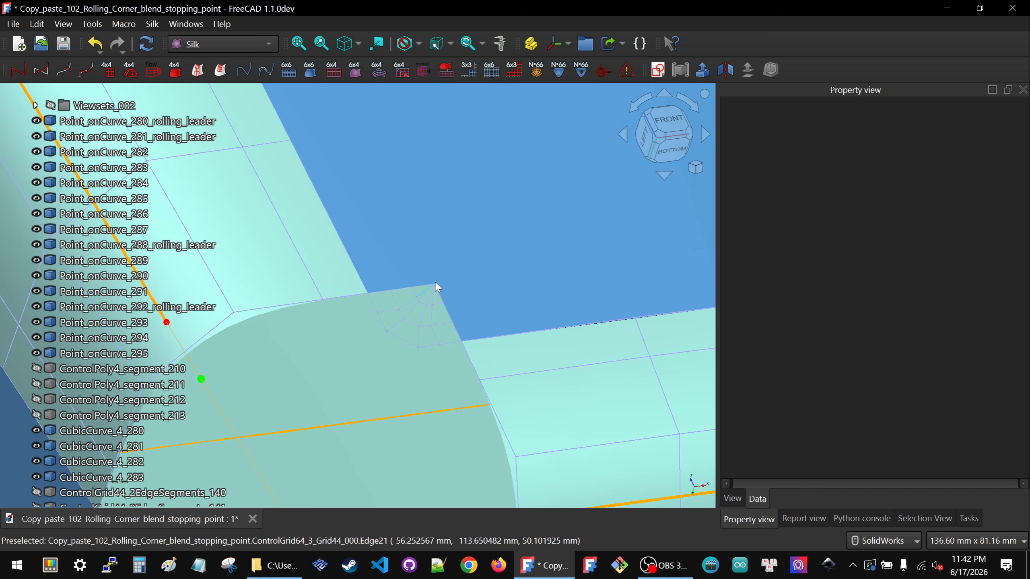
scroll(433, 286, up, 3)
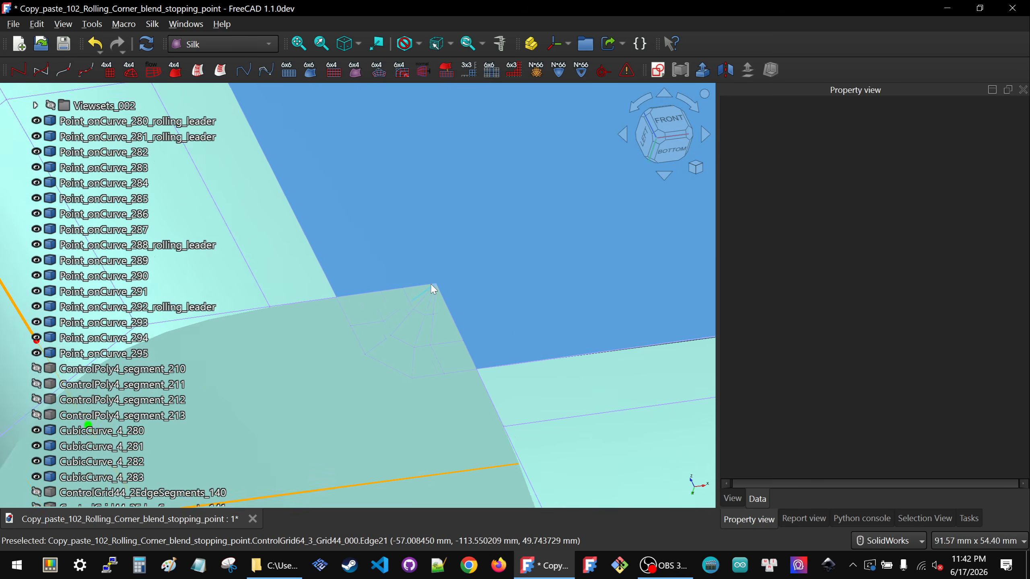
Create a 3x3 subgrid from the triangular grid ControlGrid64_3_Grid44_000 and the adjoining edge grid ControlGrid64_2Grid44_048.
click(435, 305)
mouse_move(432, 301)
middle_down()
mouse_move(412, 301)
mouse_move(421, 304)
middle_up()
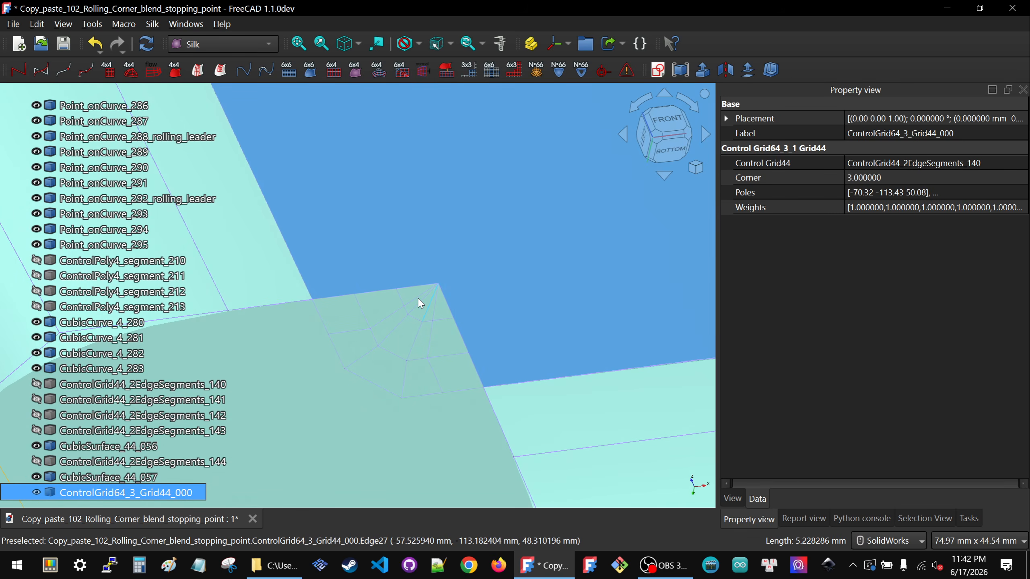
scroll(421, 301, down, 2)
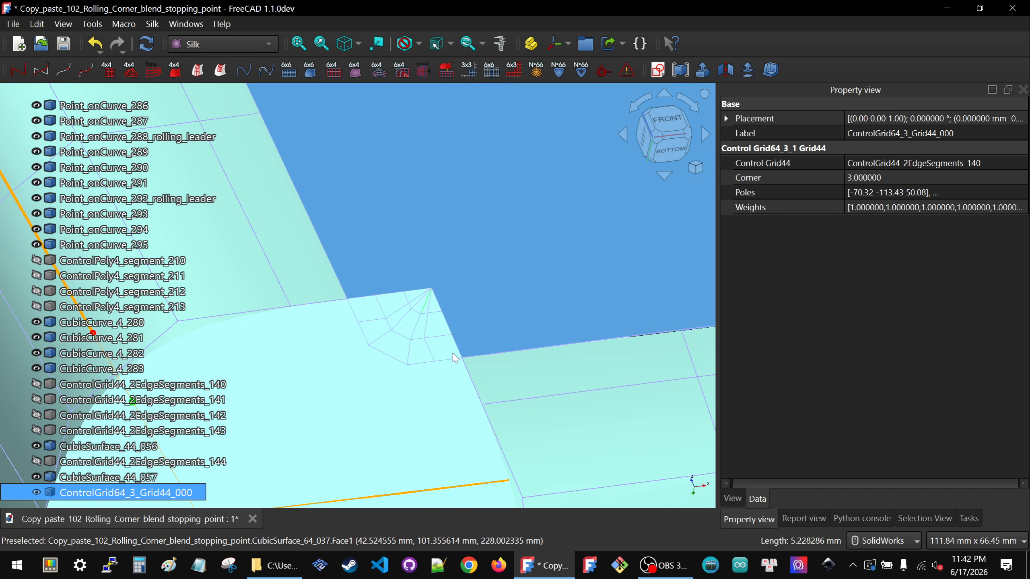
scroll(453, 359, down, 3)
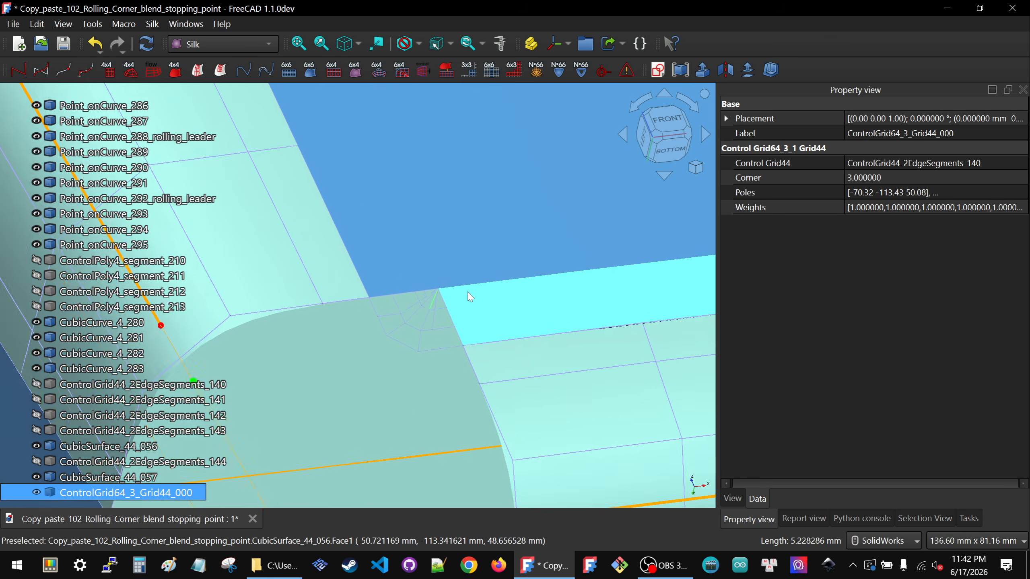
middle_drag(441, 304, 464, 350)
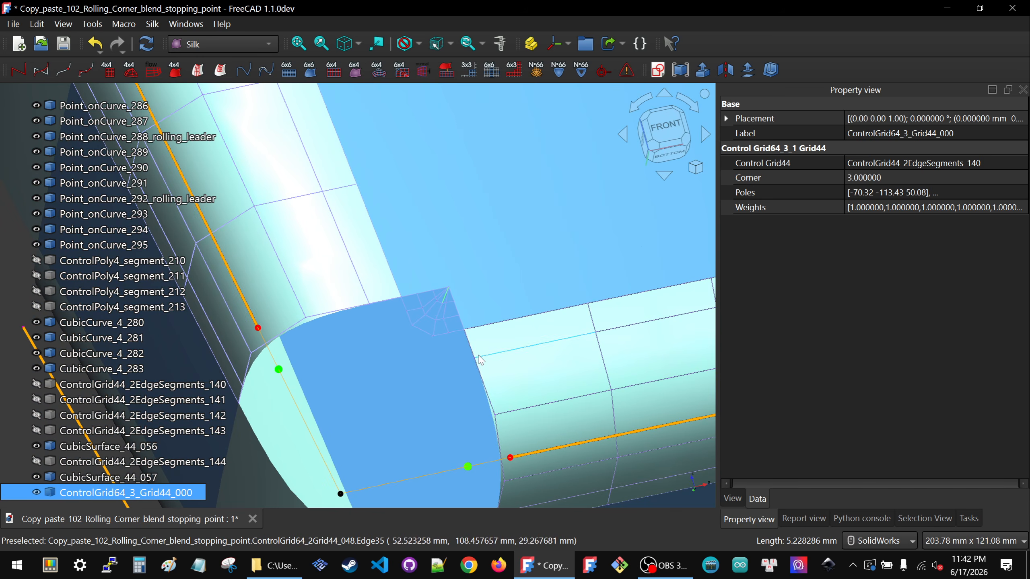
click(454, 337)
click(455, 337)
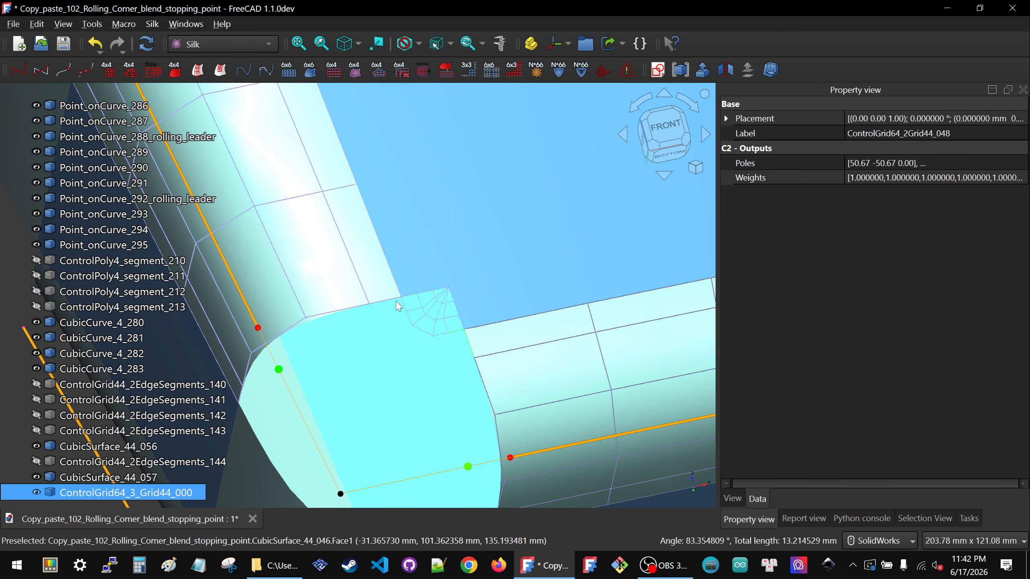
click(469, 73)
Collapse the Blended_Edge_Grids_002, Corner_Subgrids_002, Restored_Surfaces002 and Blended_Edge_Surfaces002 groups in the model tree.
scroll(496, 301, down, 5)
scroll(495, 296, down, 1)
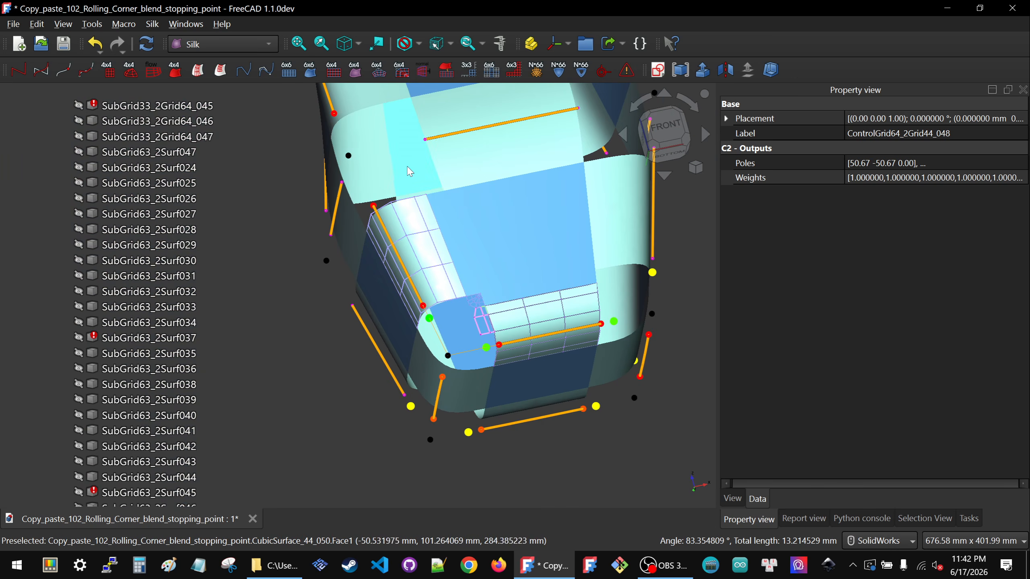
scroll(396, 218, down, 3)
scroll(97, 294, down, 10)
scroll(95, 300, down, 15)
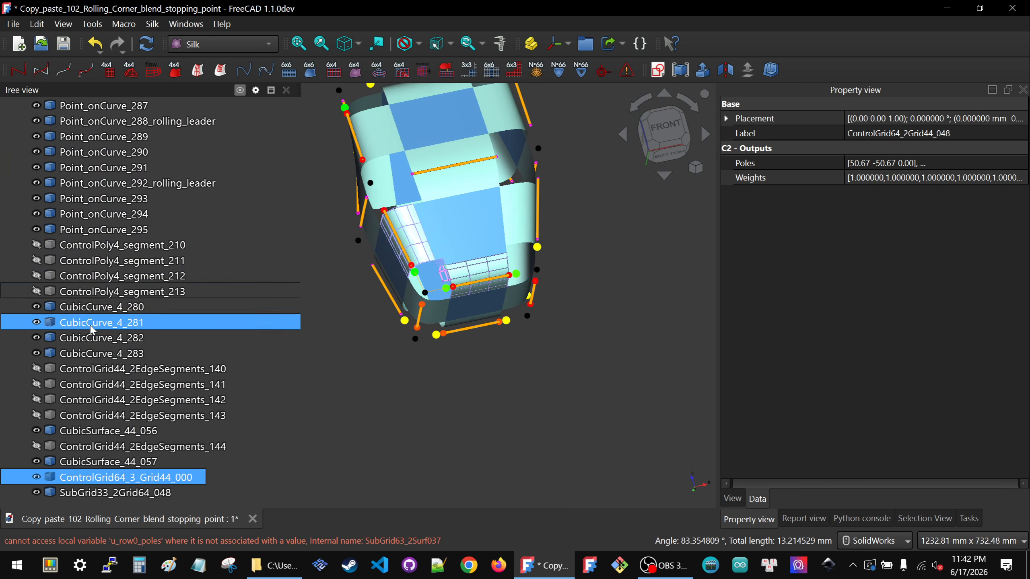
scroll(92, 319, up, 12)
scroll(91, 284, up, 9)
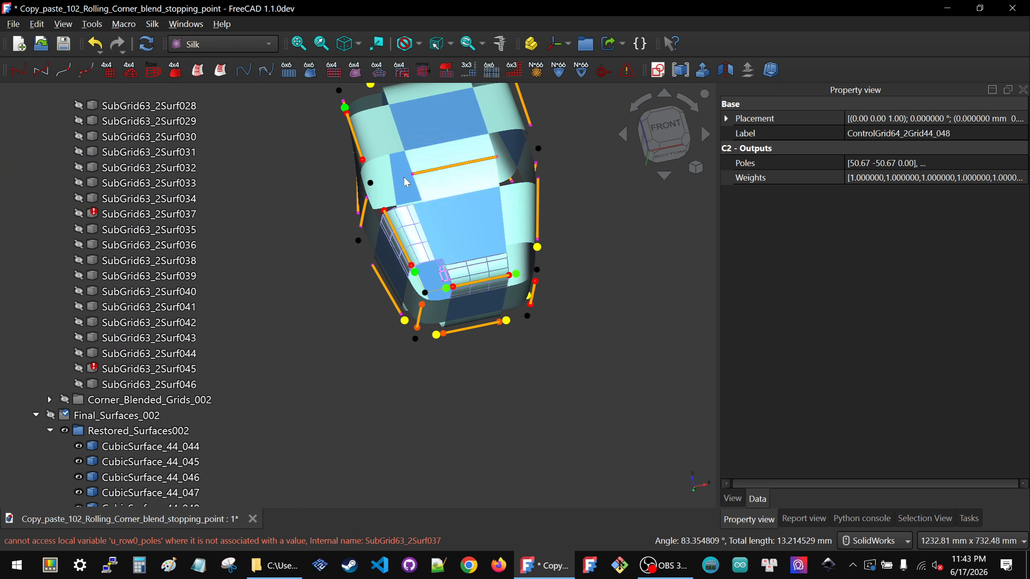
scroll(443, 284, down, 4)
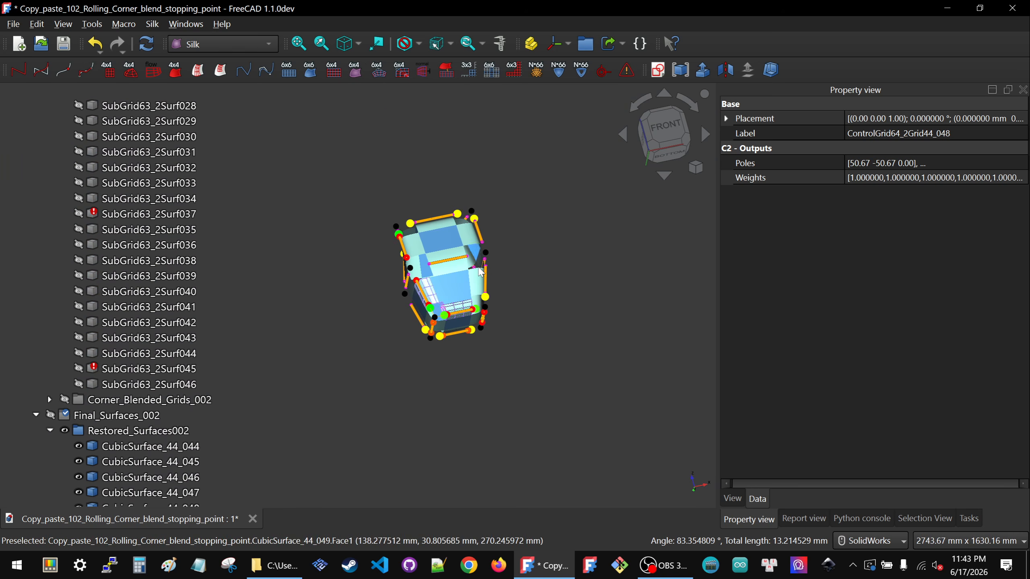
scroll(134, 284, up, 5)
scroll(134, 307, up, 10)
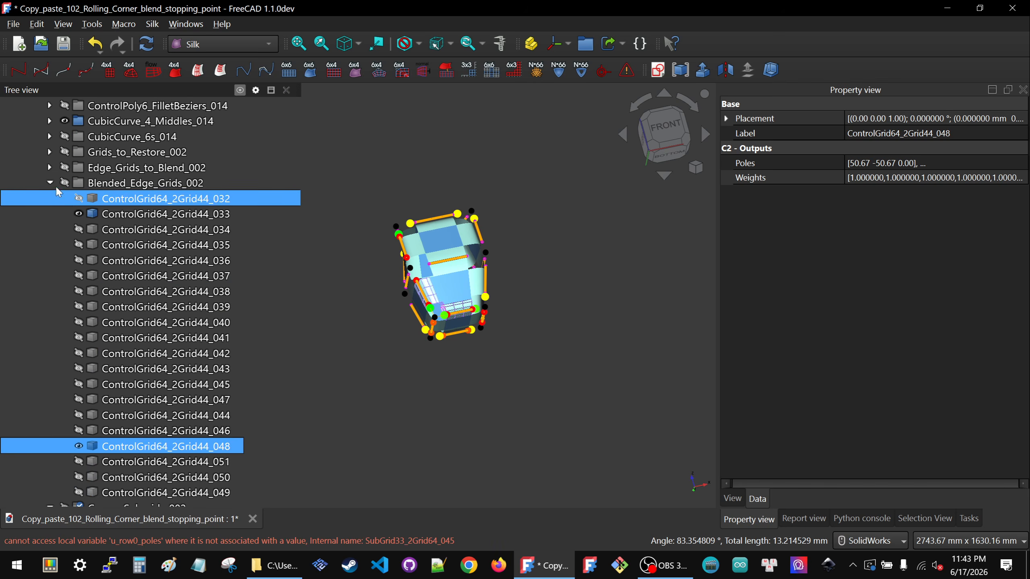
click(50, 183)
click(49, 198)
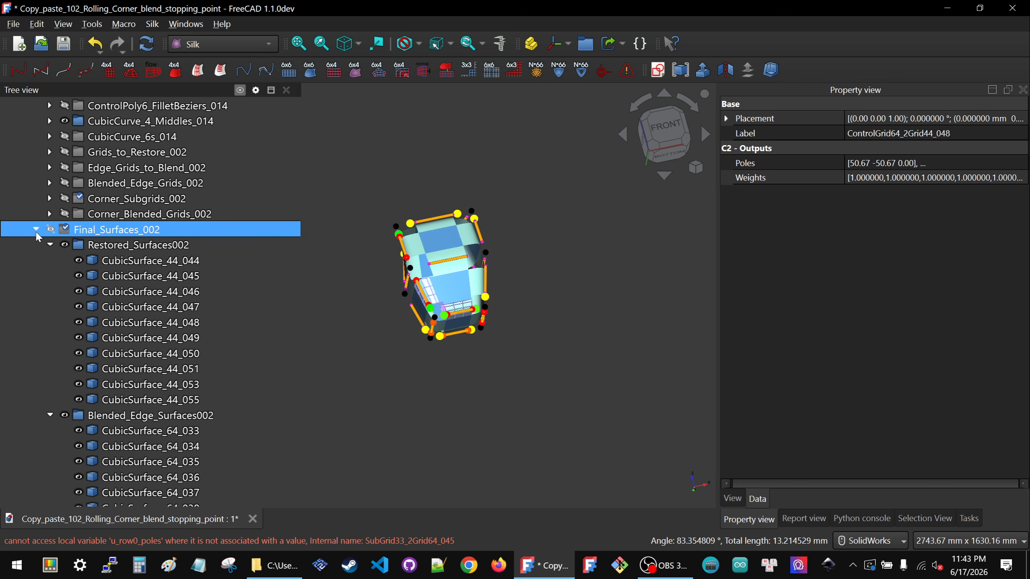
click(50, 245)
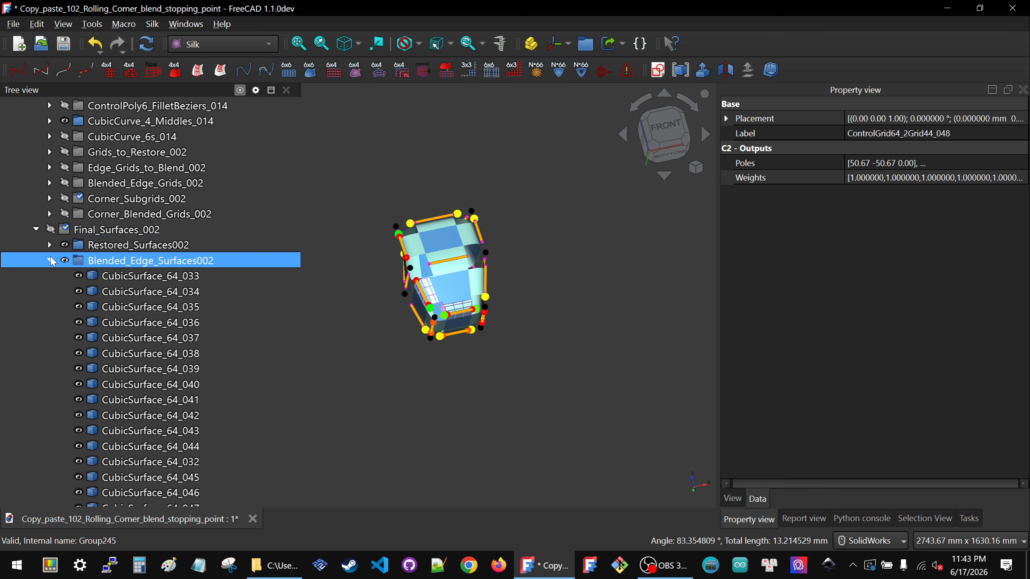
click(50, 260)
Show the corner blend surfaces CubicSurface_66_009 through CubicSurface_66_012 in the Corner_Blend_Surfaces002 group.
click(100, 276)
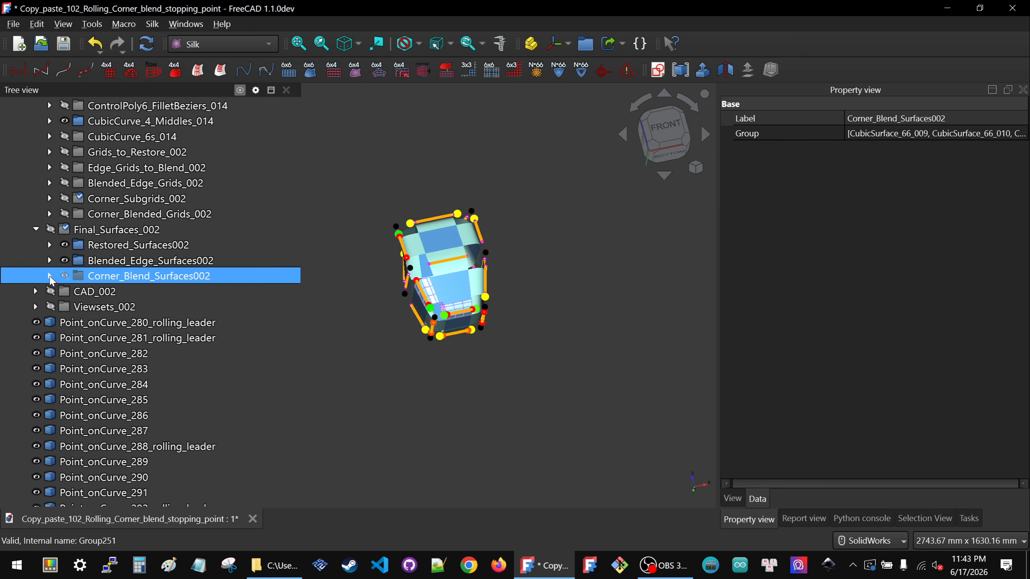
click(50, 276)
drag(120, 297, 142, 340)
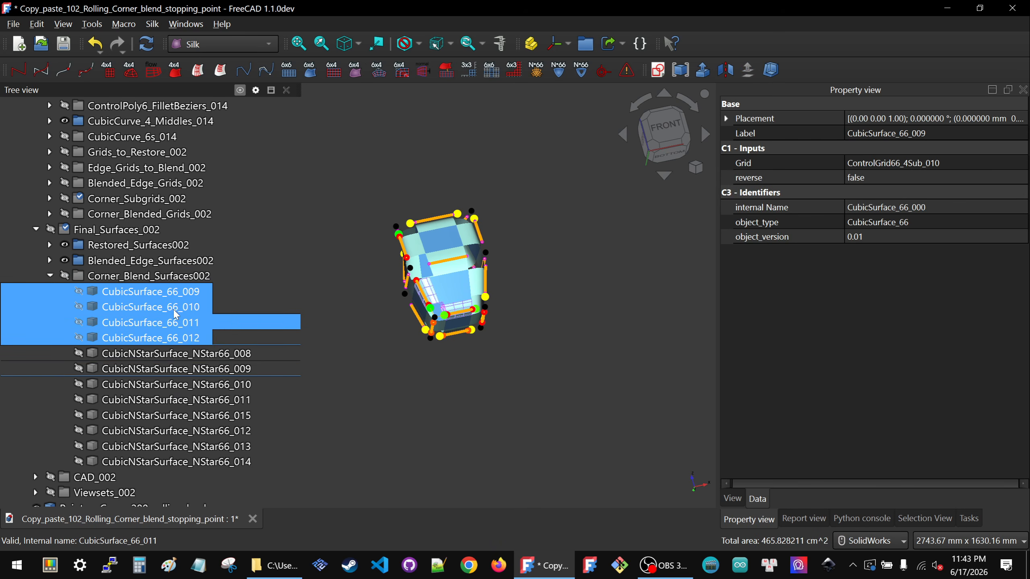
key(space)
click(354, 344)
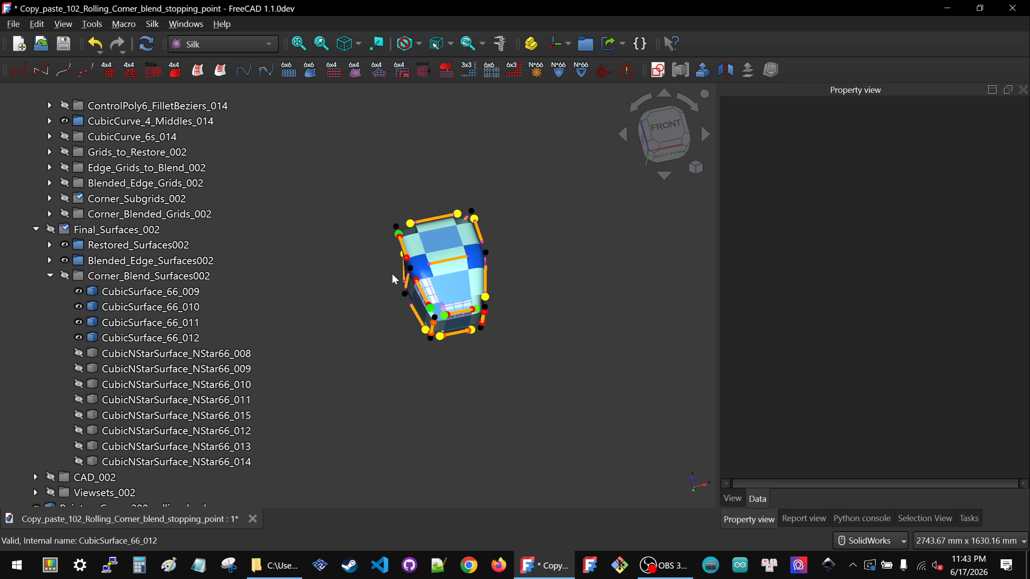
scroll(415, 264, up, 5)
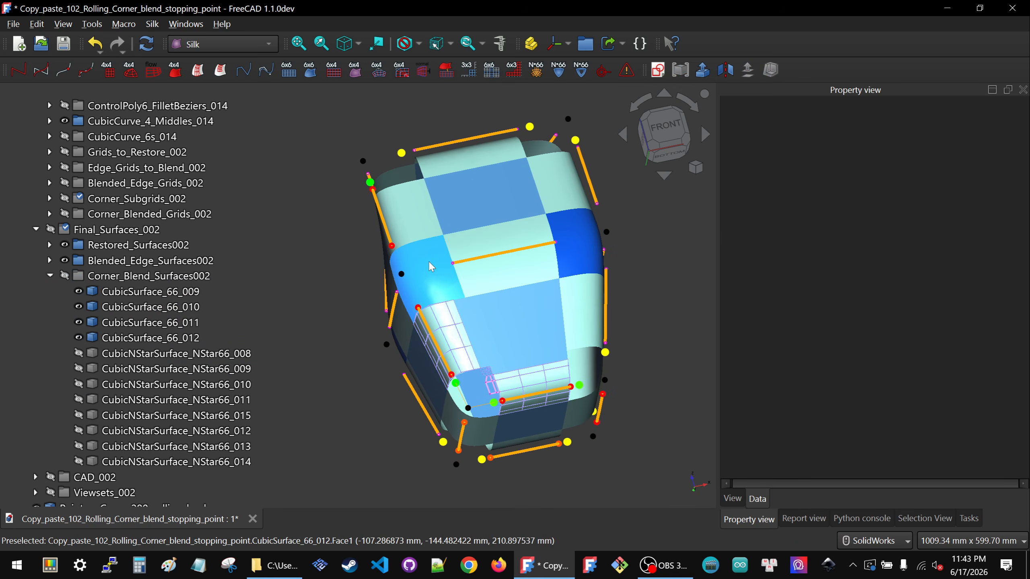
Show the corner subgrids SubGrid33_2Grid64_032 through SubGrid33_2Grid64_043 in the Corner_Subgrids_002 group.
click(429, 261)
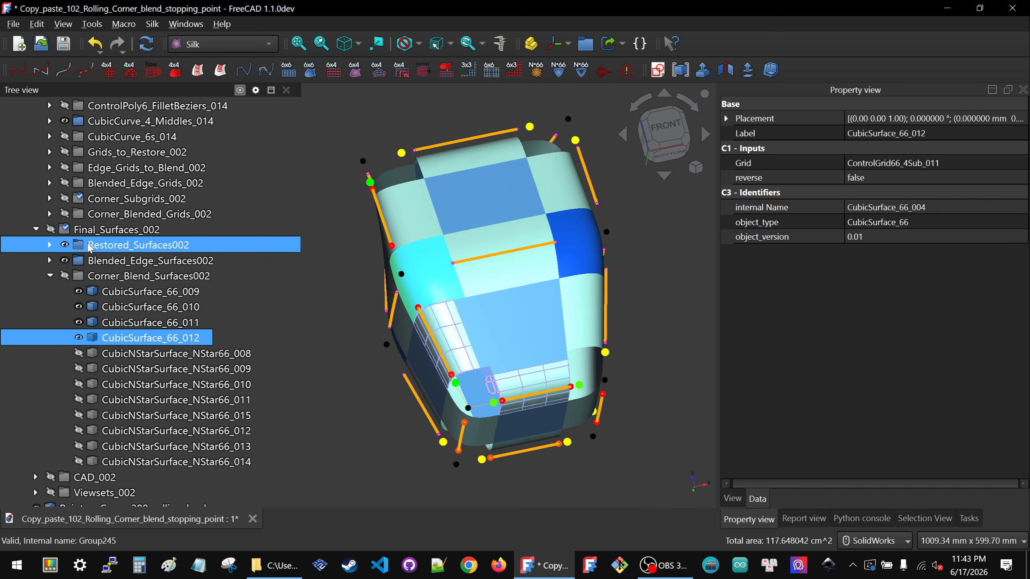
click(50, 198)
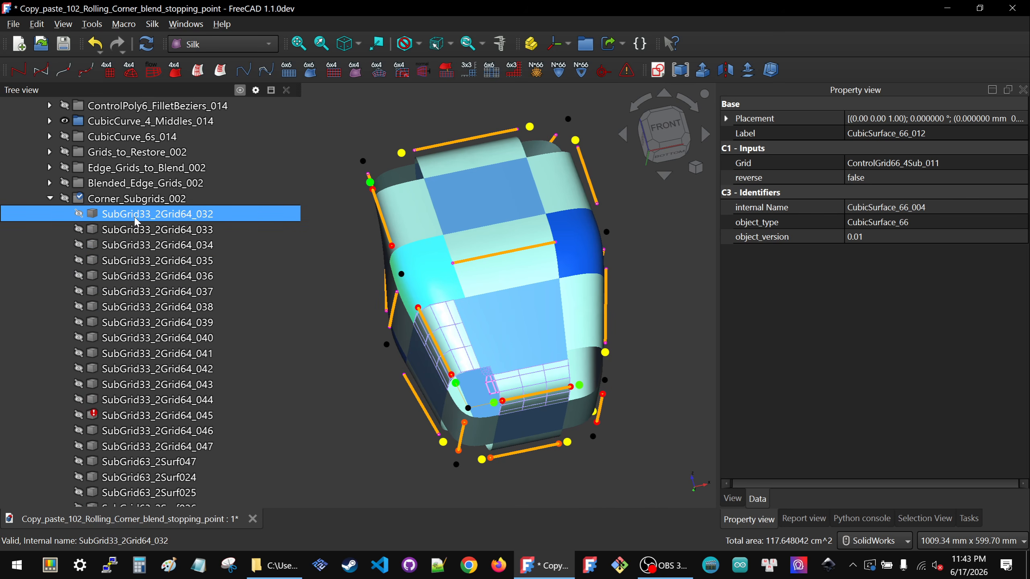
click(137, 219)
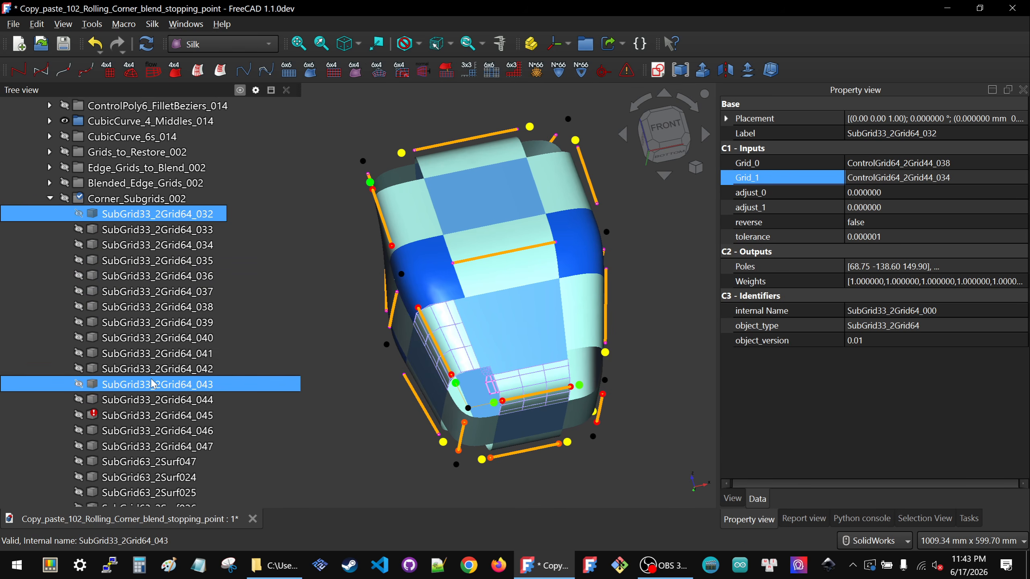
shift+click(232, 382)
key(space)
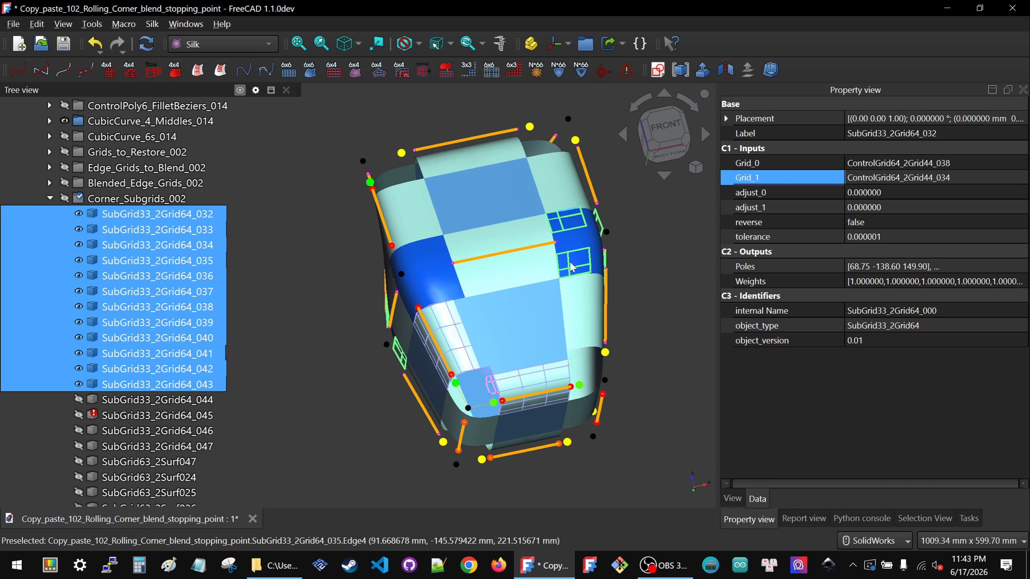
middle_drag(572, 189, 579, 263)
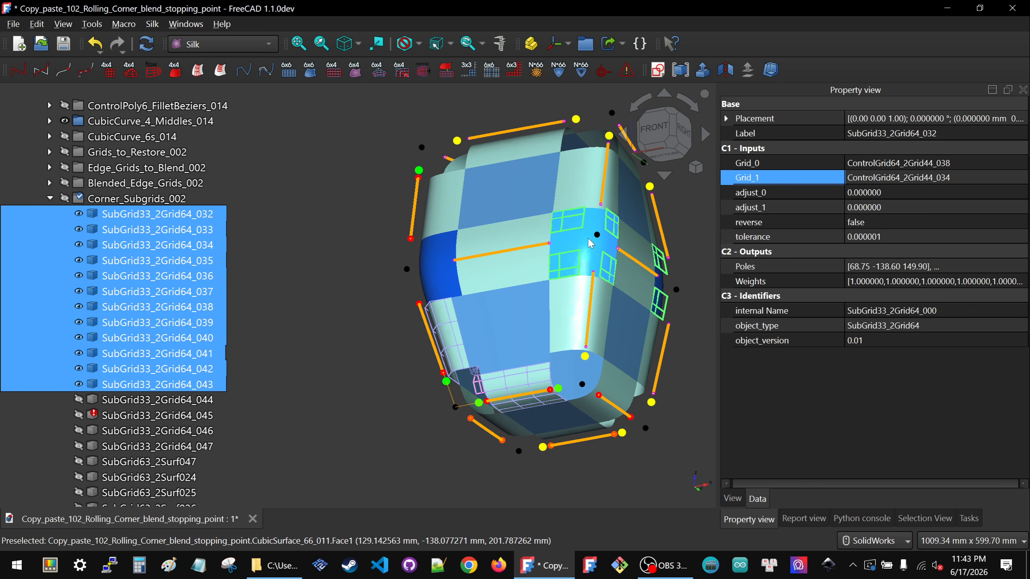
Create a cubic 6x4 surface from the triangular grid ControlGrid64_3_Grid44_000 at the unfinished corner.
middle_drag(431, 384, 459, 254)
scroll(430, 405, up, 5)
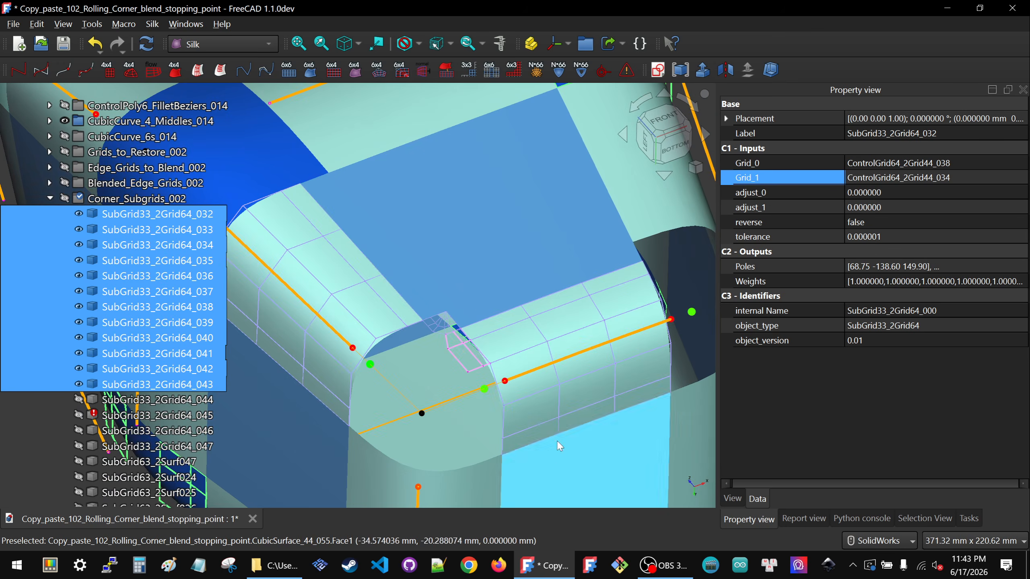
click(459, 255)
scroll(454, 273, down, 4)
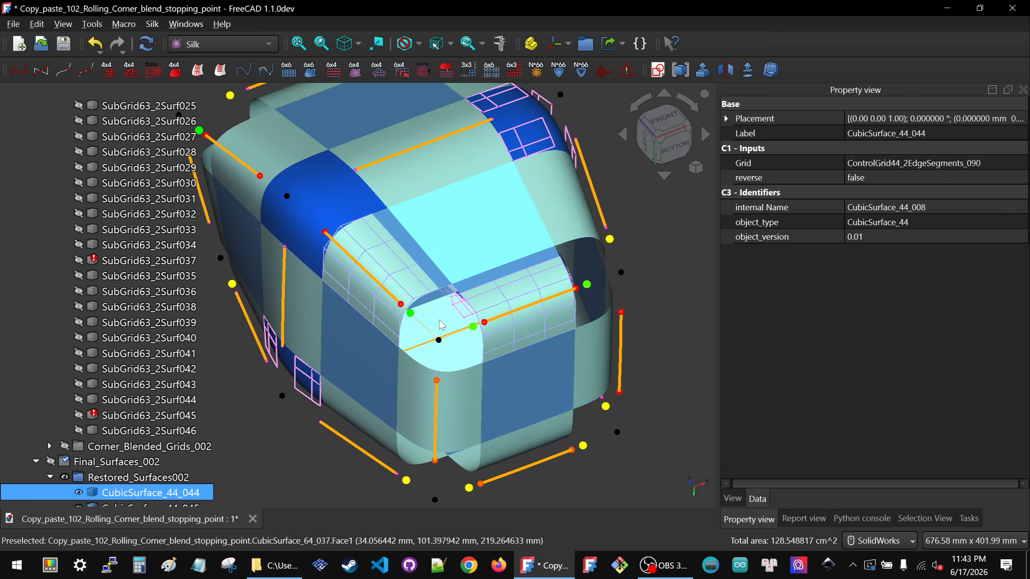
scroll(439, 321, up, 6)
click(463, 288)
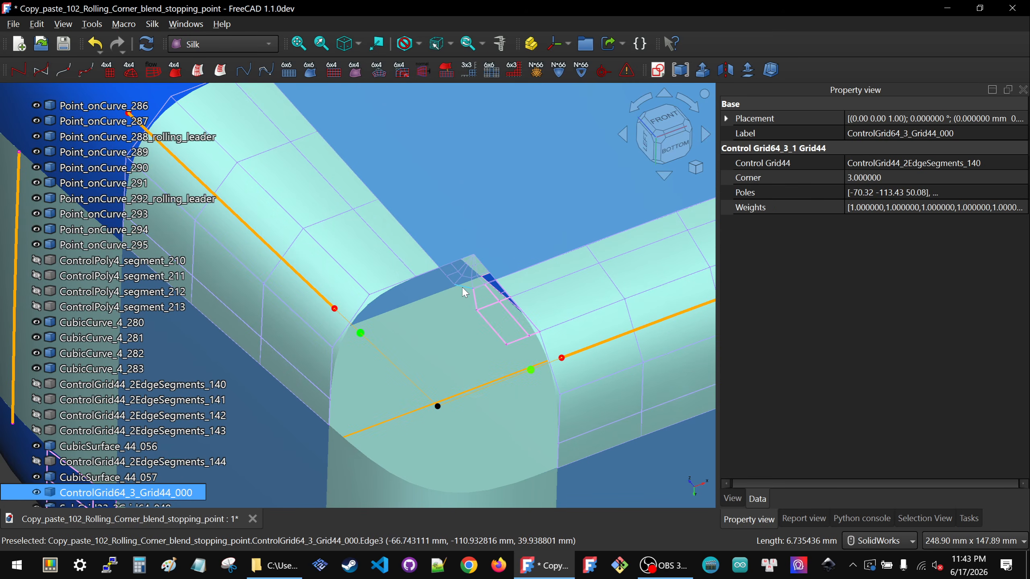
click(354, 71)
scroll(461, 264, down, 5)
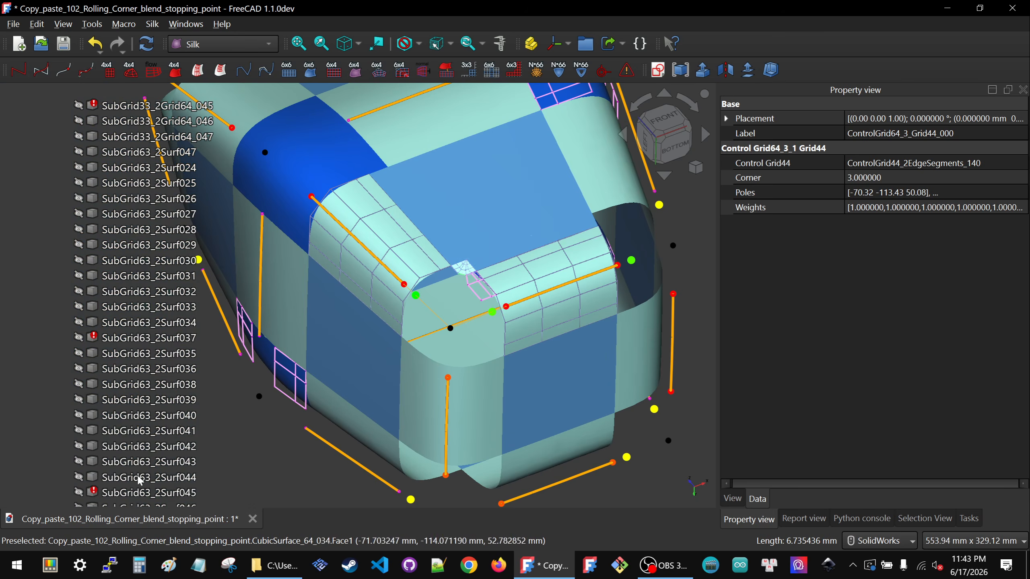
Set the shape appearance of the triangular corner surface CubicSurface_64_052 to red.
scroll(213, 382, down, 10)
click(108, 493)
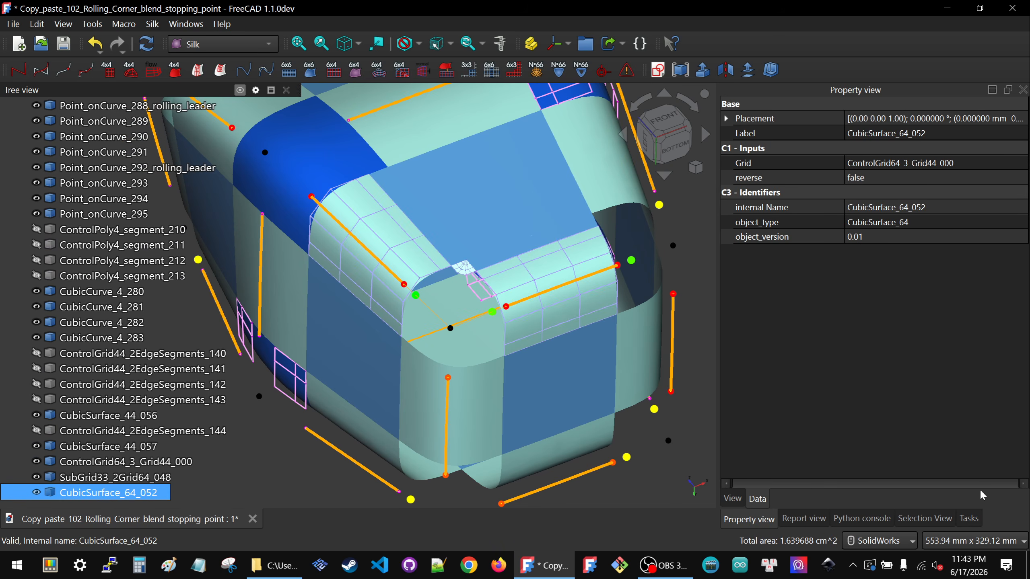
click(732, 499)
click(933, 340)
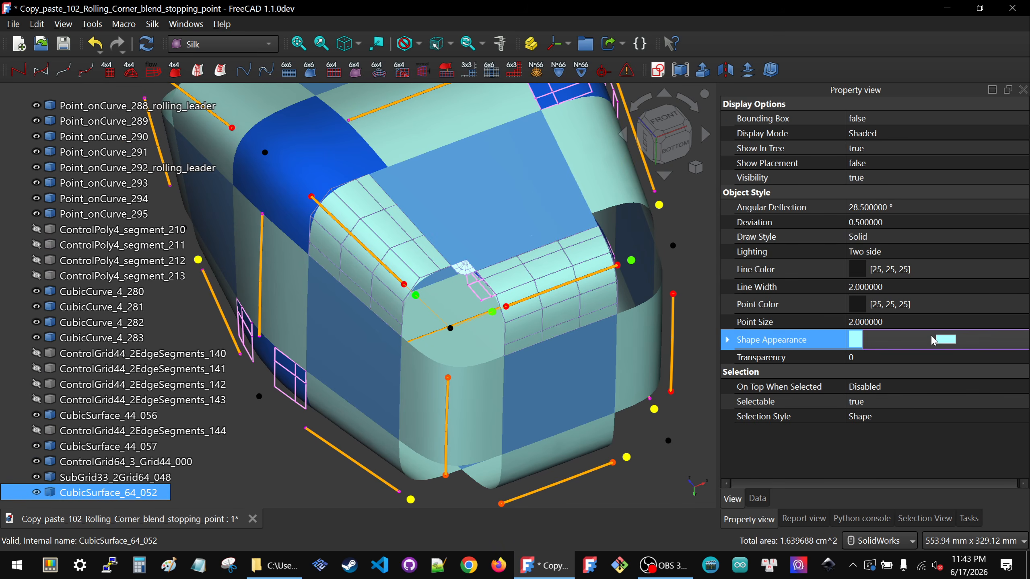
double_click(933, 340)
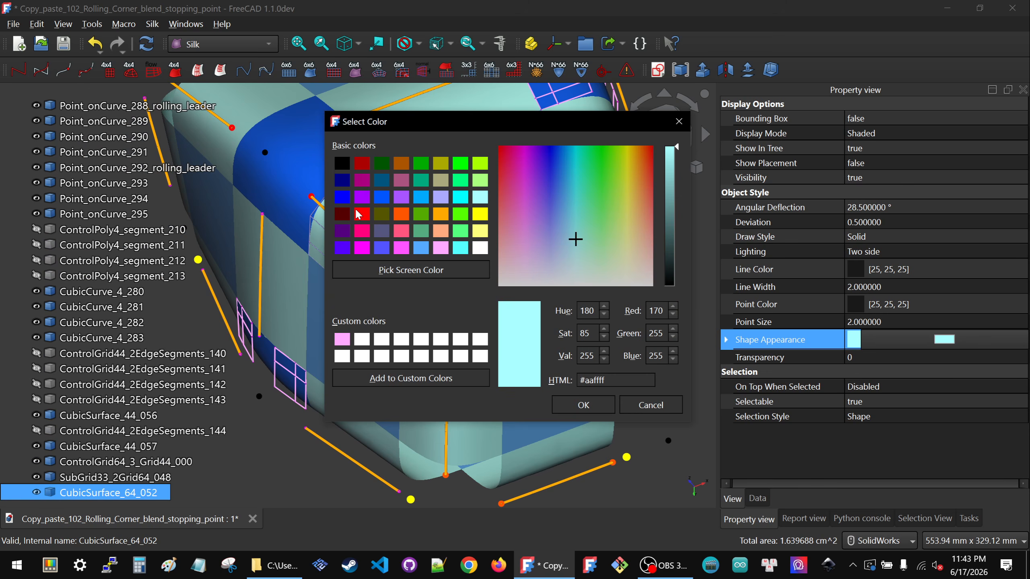
click(361, 215)
click(583, 406)
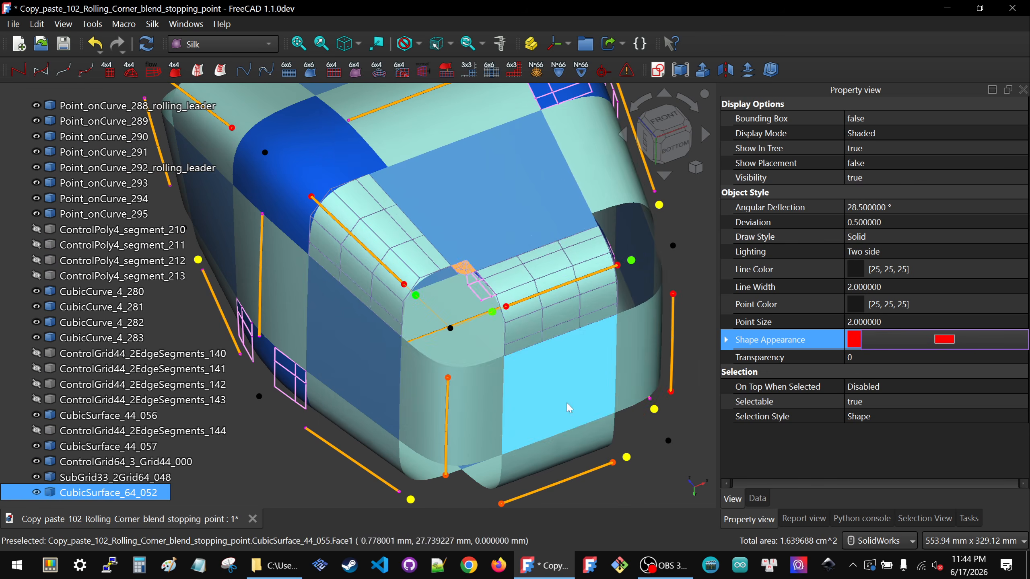
Examine the red triangular surface and its 3x3 subgrid at the corner, toggling the subgrid's visibility off and on.
scroll(484, 375, down, 3)
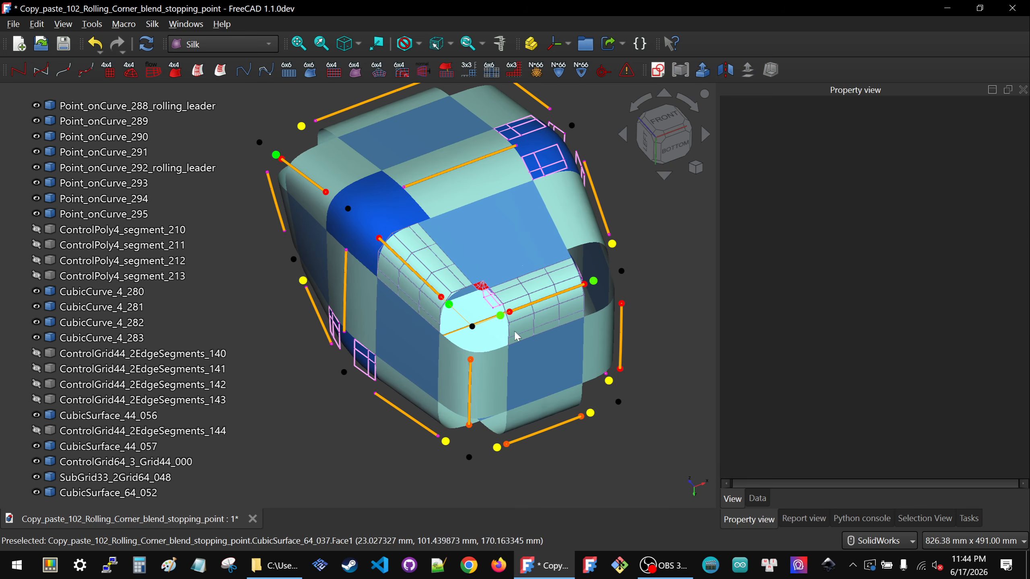
scroll(496, 283, up, 4)
middle_drag(499, 284, 495, 299)
scroll(517, 307, down, 2)
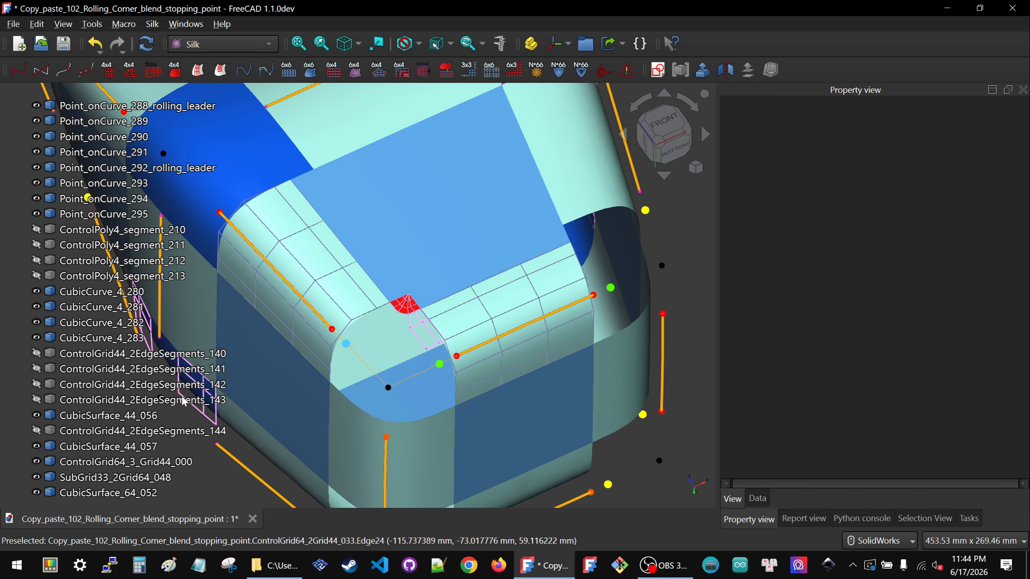
click(126, 479)
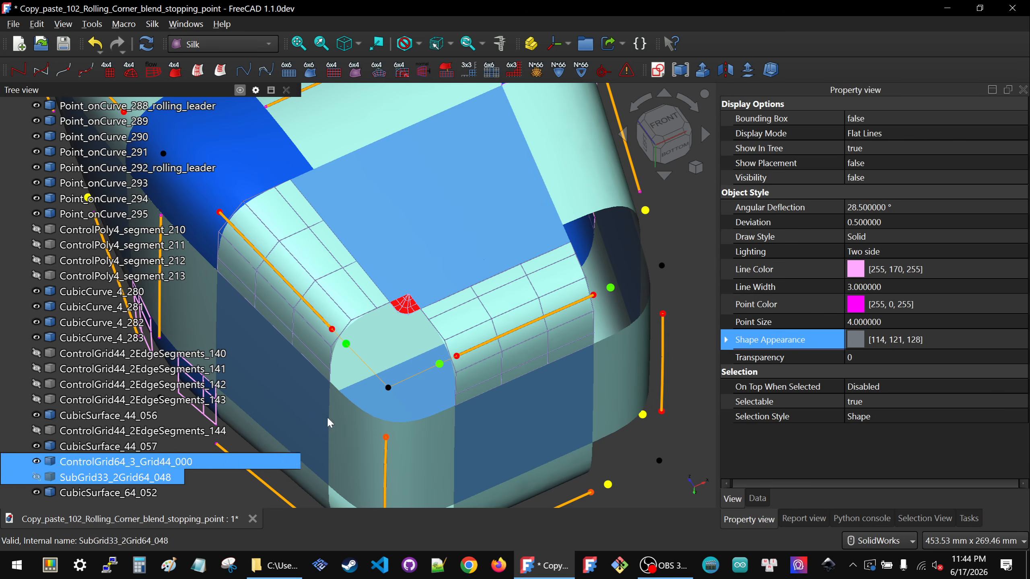
key(space)
scroll(408, 340, up, 4)
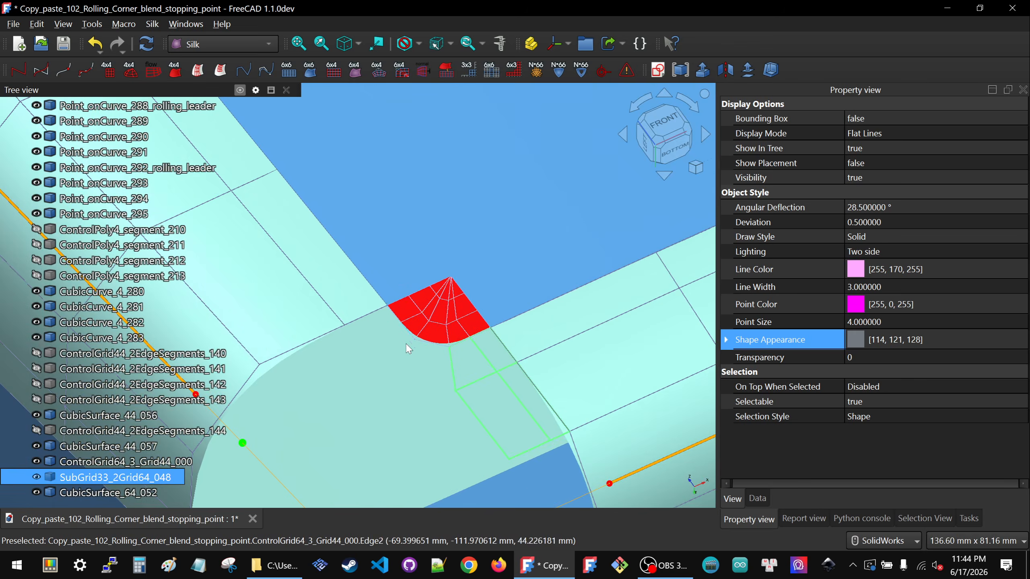
scroll(414, 334, up, 1)
scroll(502, 262, down, 2)
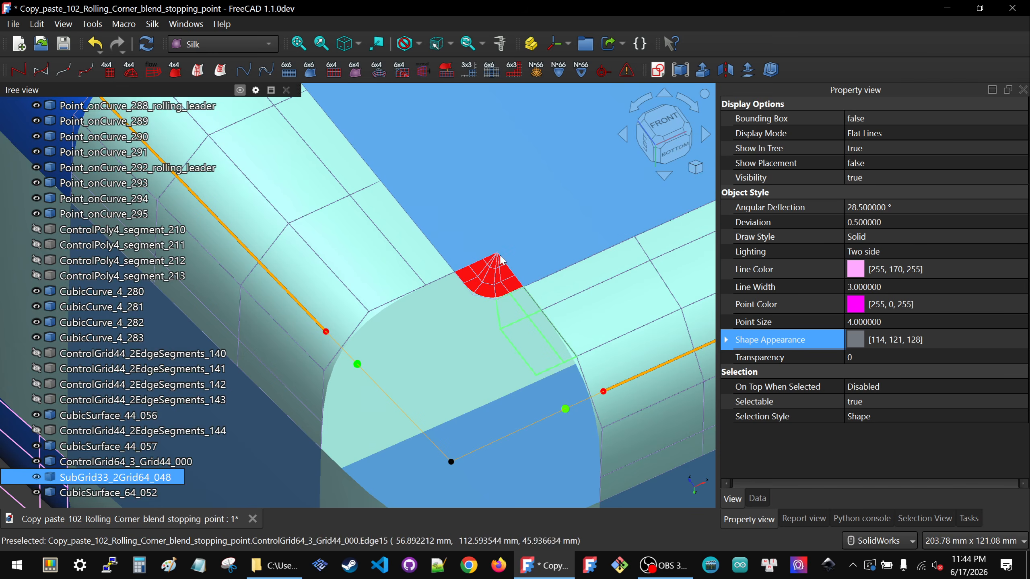
scroll(502, 263, down, 2)
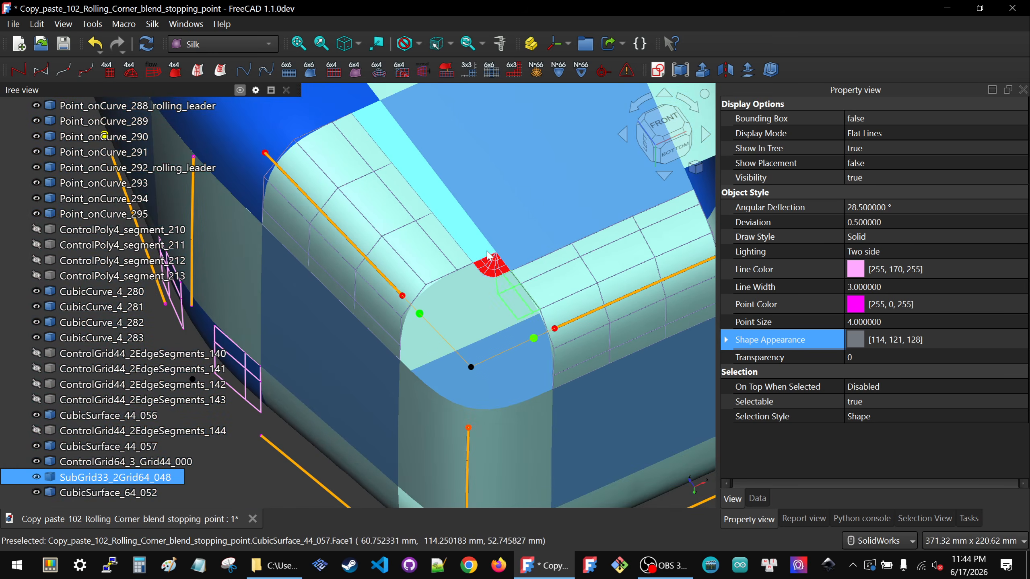
Show ControlGrid64_2Grid44_051, the input grid of the blended surface on the vertical edge below the corner.
click(418, 433)
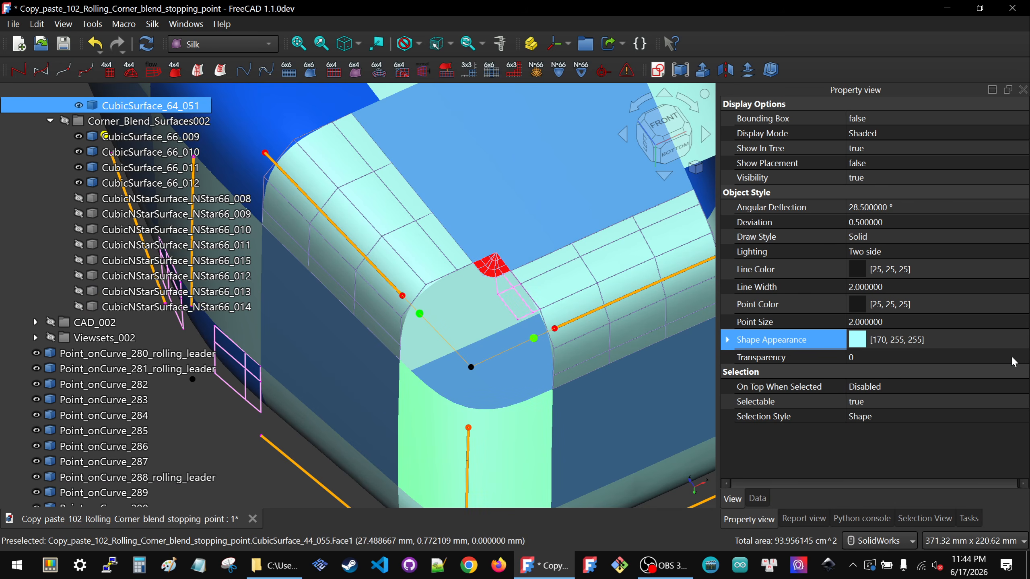
click(758, 498)
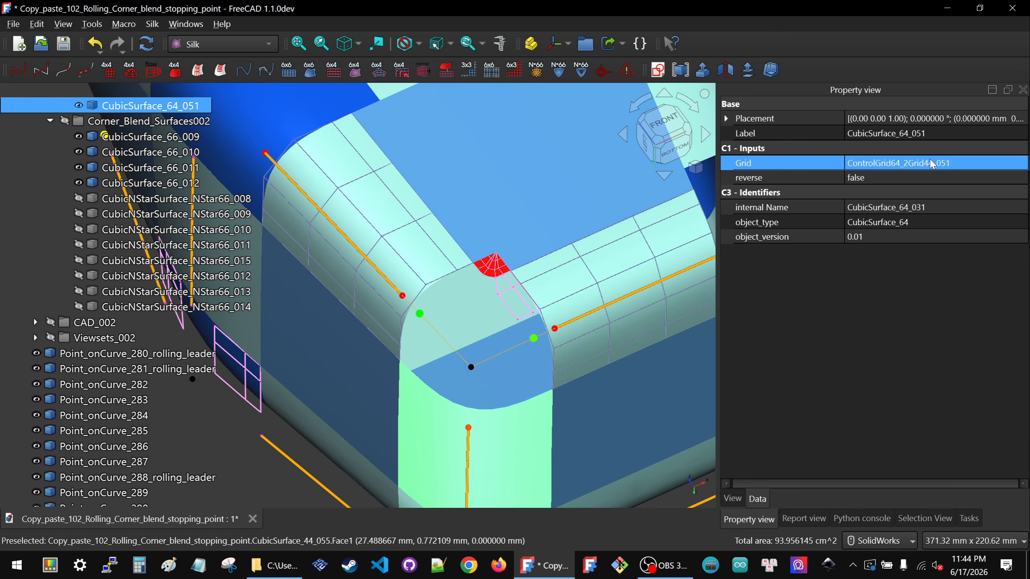
click(894, 164)
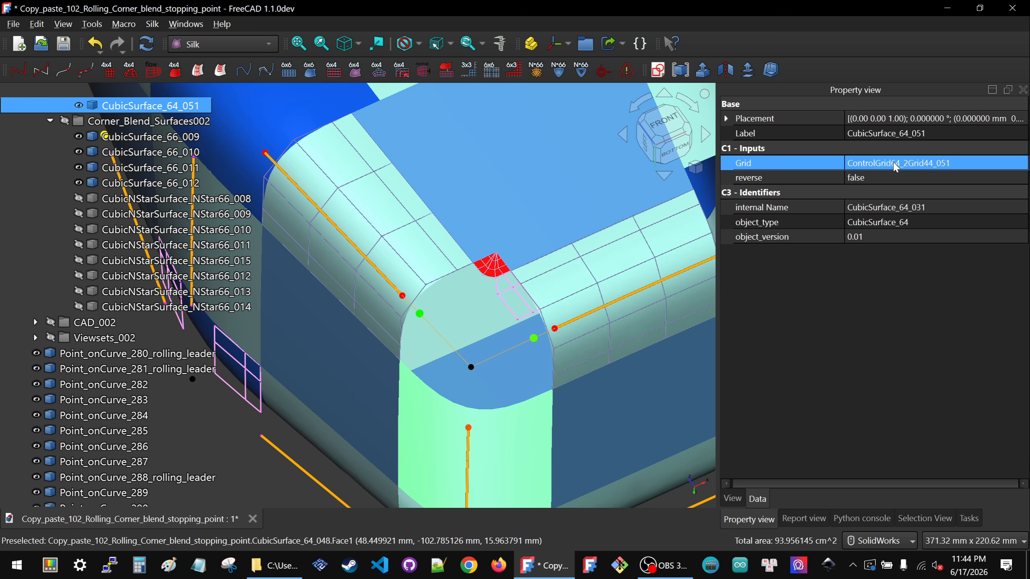
click(895, 165)
click(896, 164)
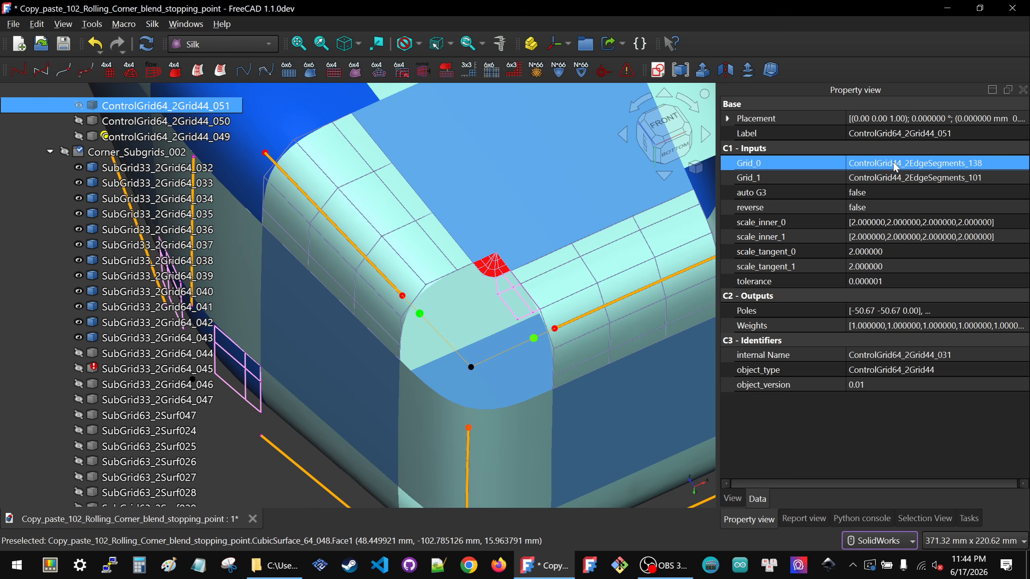
key(space)
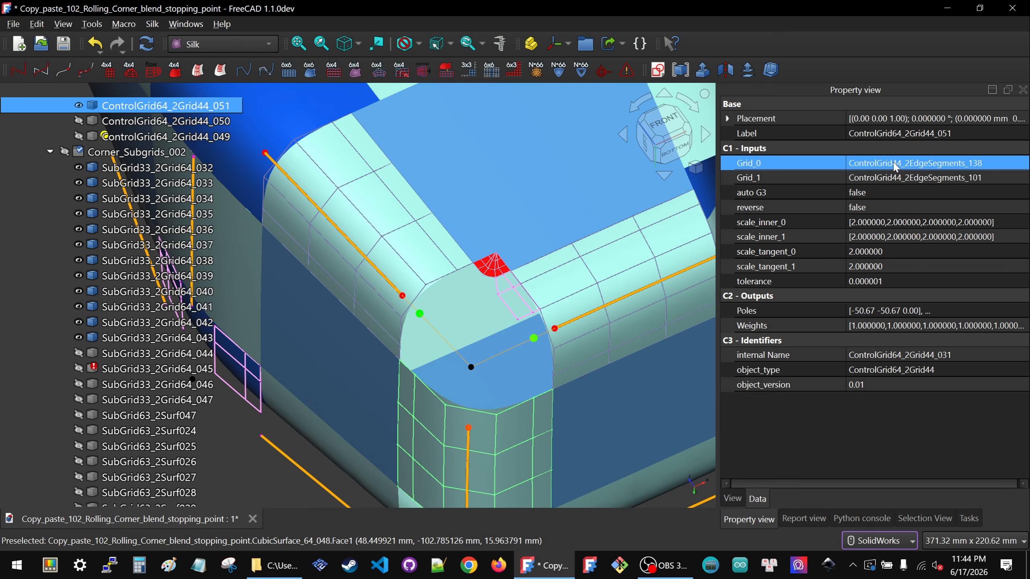
Compare the open corner around the red triangular surface and its three edge grids with the finished neighbouring corner blend.
scroll(419, 362, down, 3)
click(407, 380)
scroll(519, 276, up, 4)
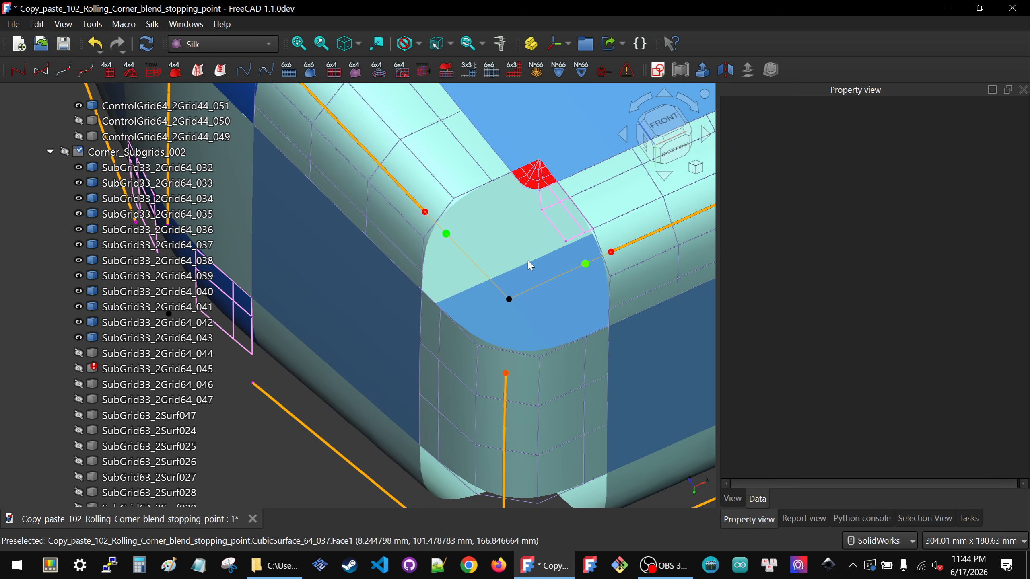
scroll(532, 259, down, 4)
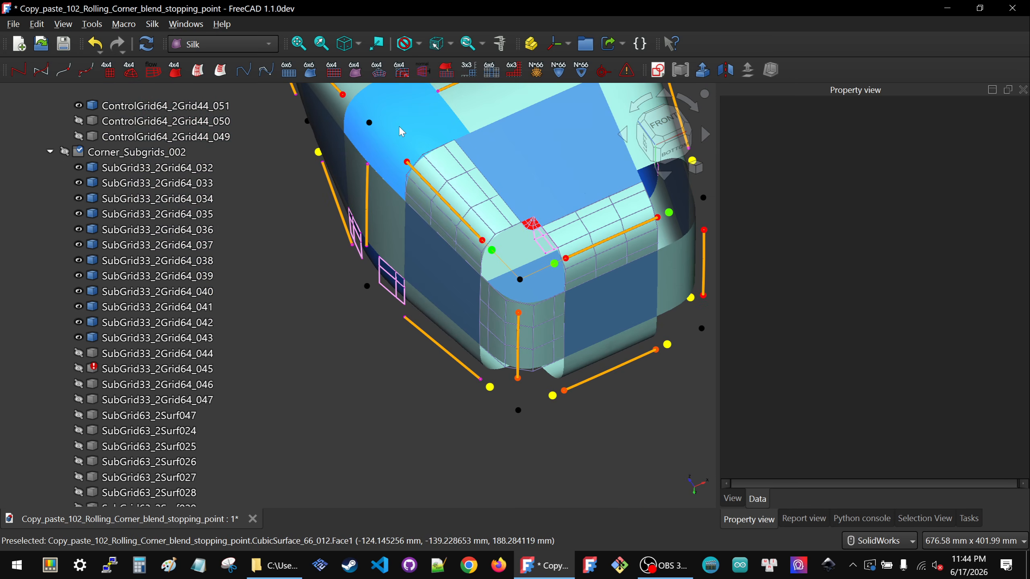
scroll(399, 126, up, 3)
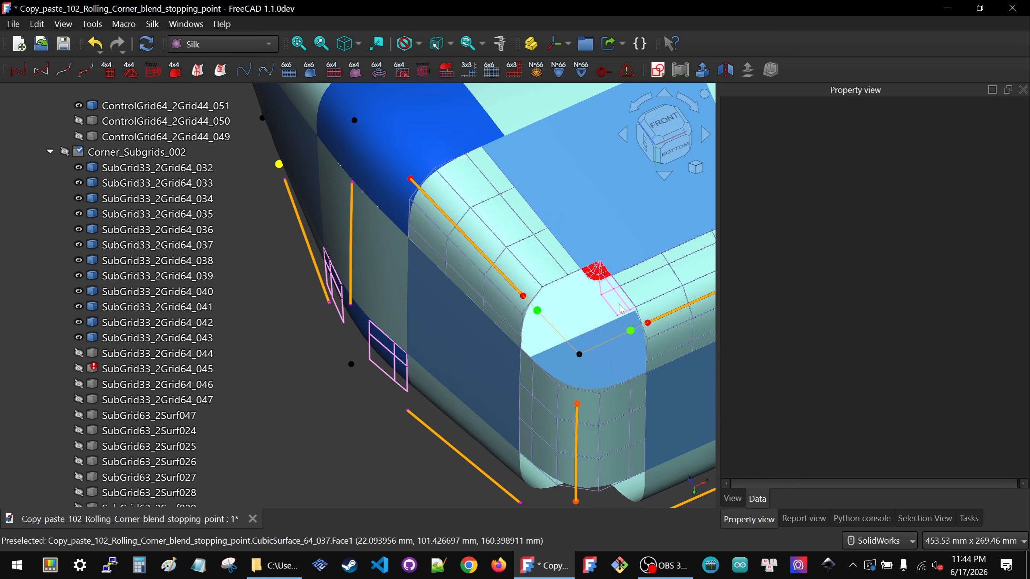
scroll(571, 271, up, 4)
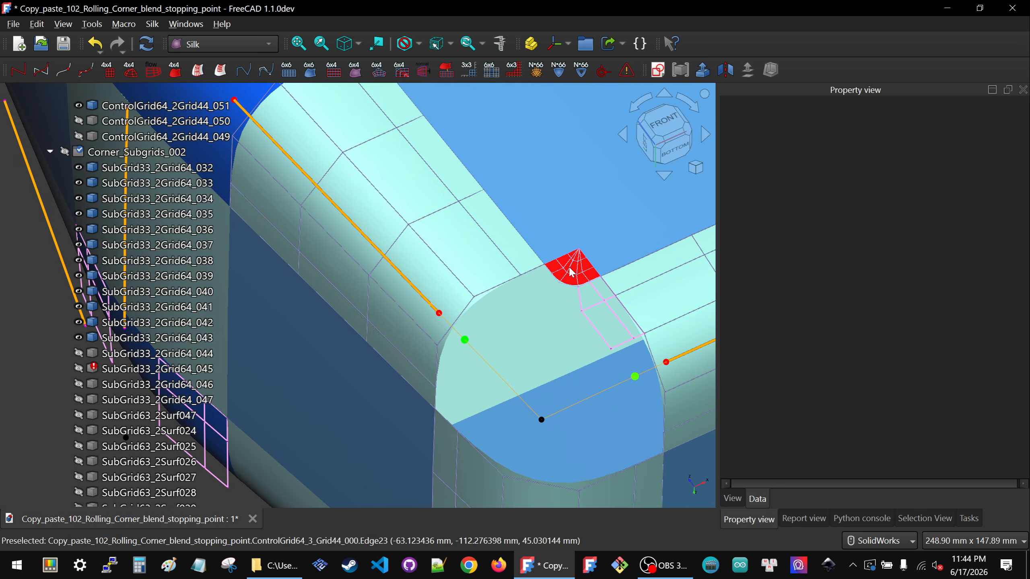
scroll(571, 272, down, 4)
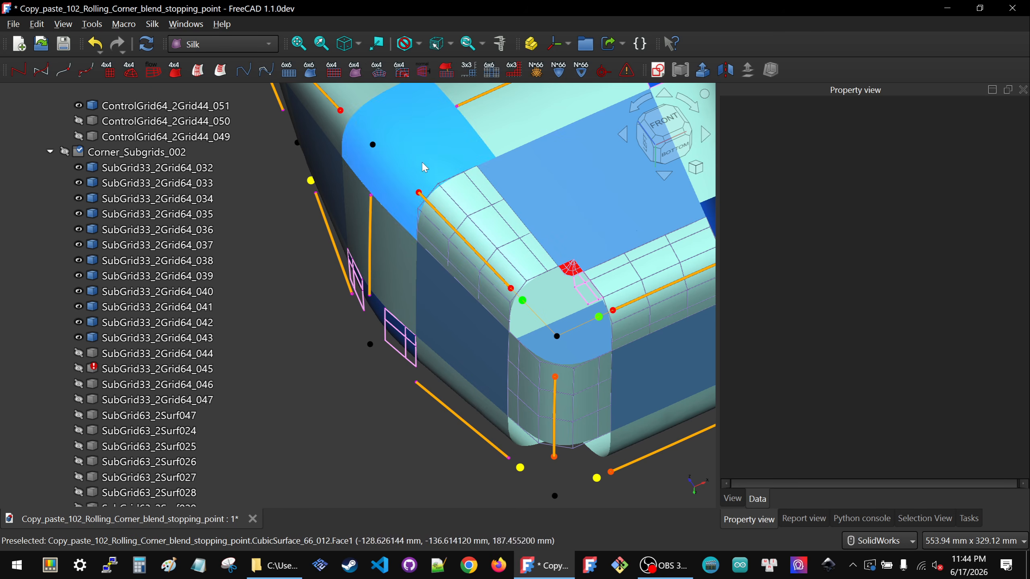
Create a 3x3 subgrid between the triangular grid ControlGrid64_3_Grid44_000 and the adjoining edge grid ControlGrid64_2Grid44_033.
scroll(575, 332, up, 3)
scroll(562, 198, up, 4)
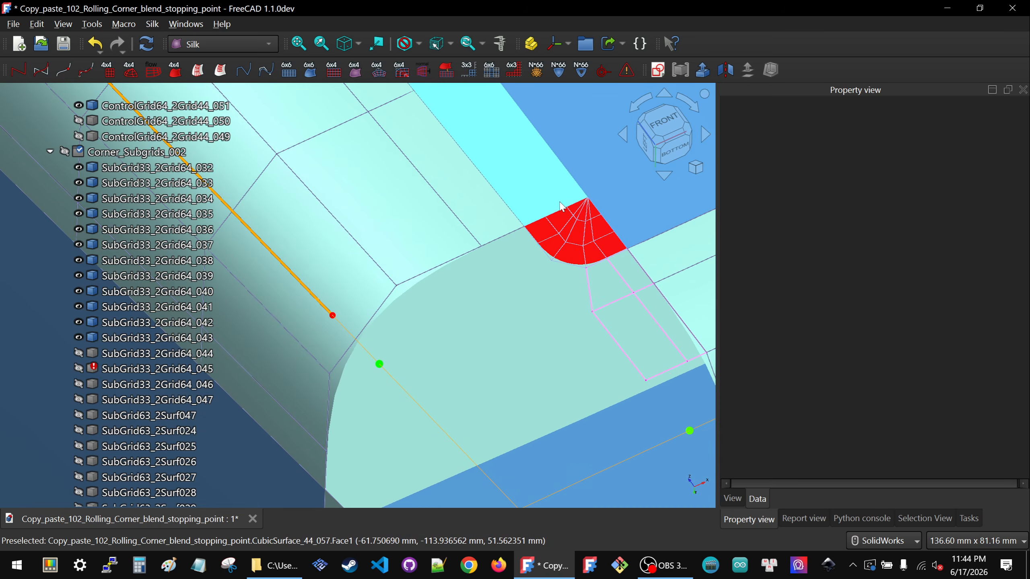
click(550, 259)
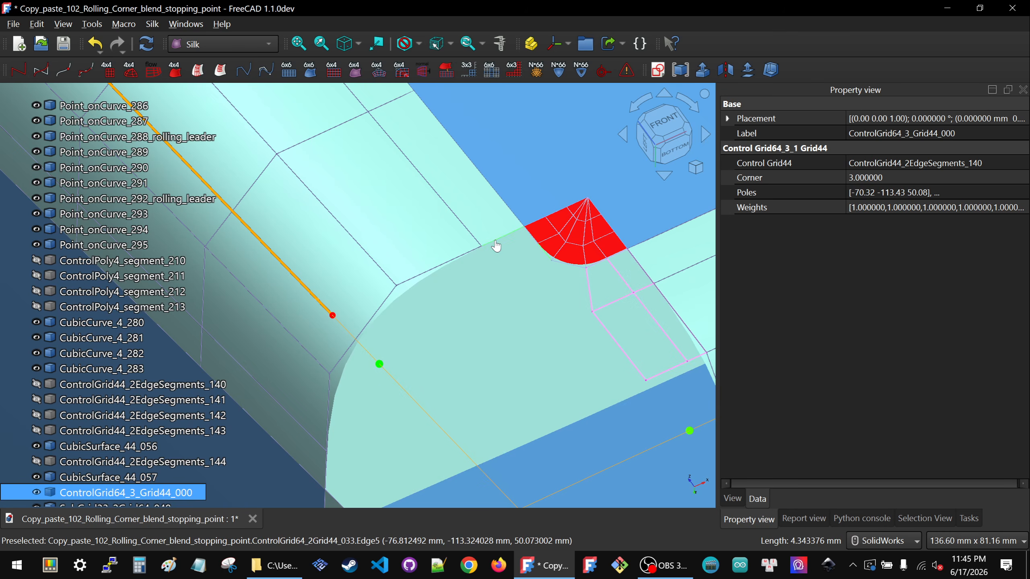
ctrl+click(495, 246)
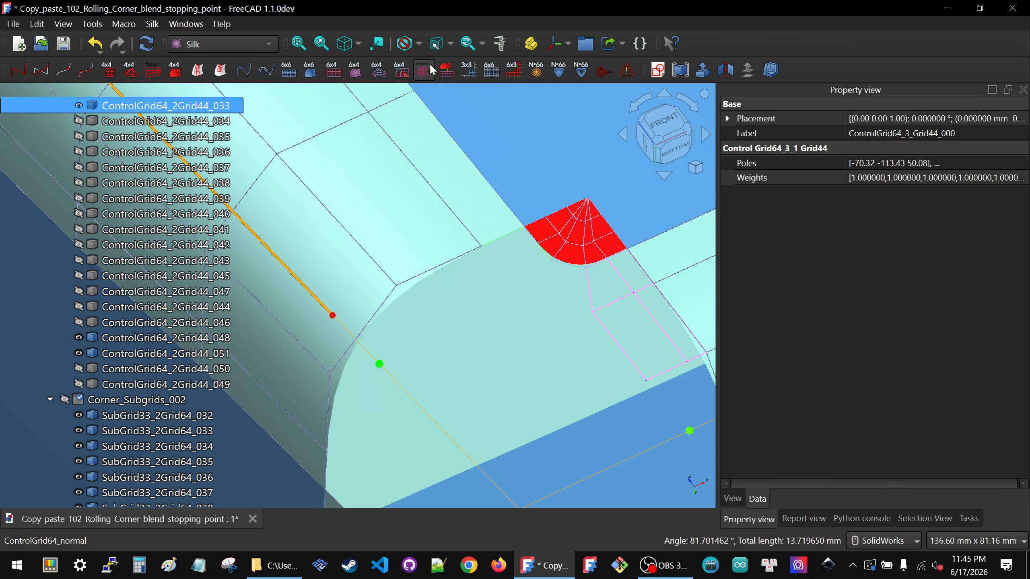
click(469, 74)
Create a 3x3 subgrid at the corner between edge grids ControlGrid64_2Grid44_033 and ControlGrid64_2Grid44_051.
scroll(527, 159, down, 4)
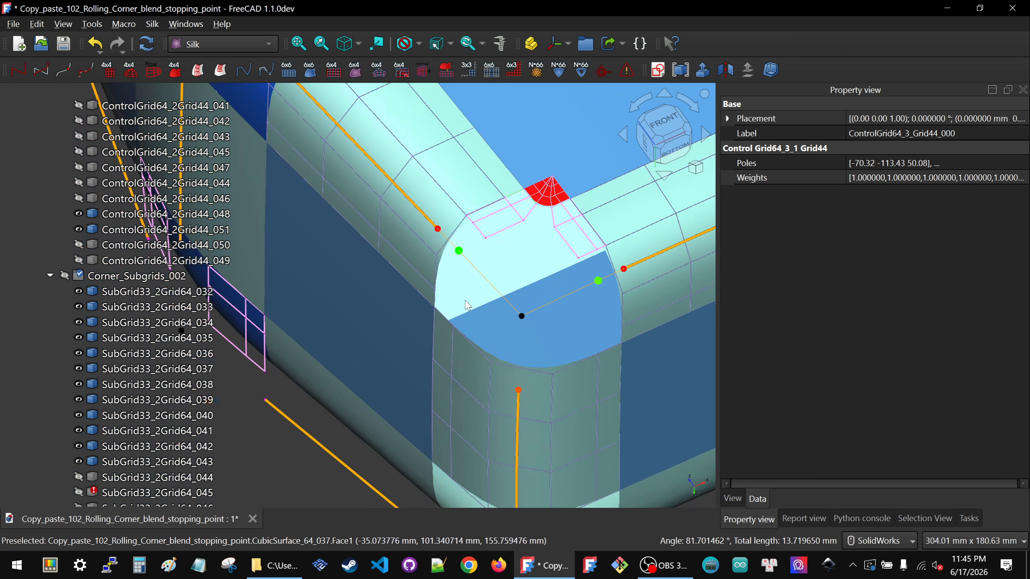
scroll(450, 308, up, 2)
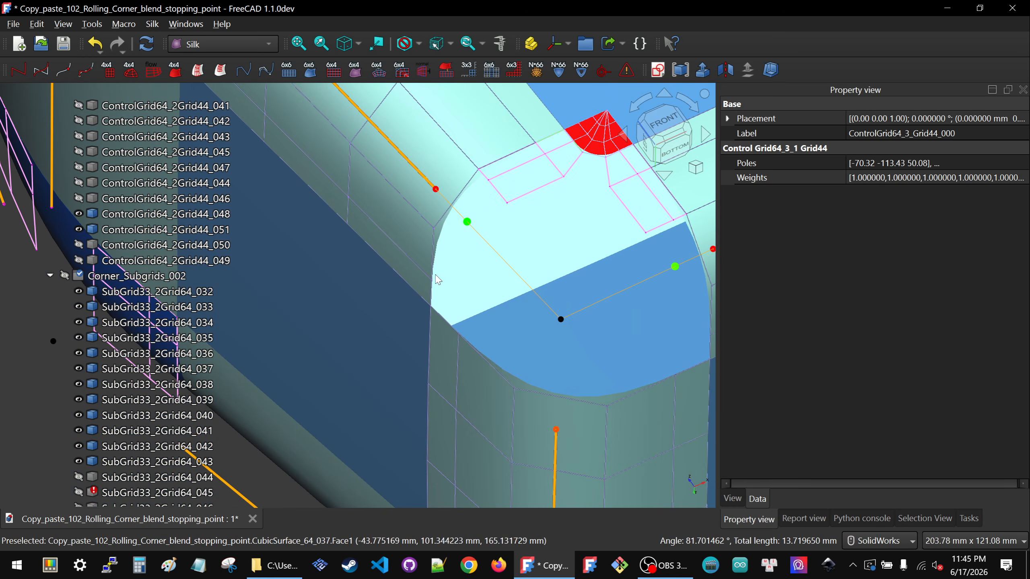
click(434, 243)
ctrl+click(488, 361)
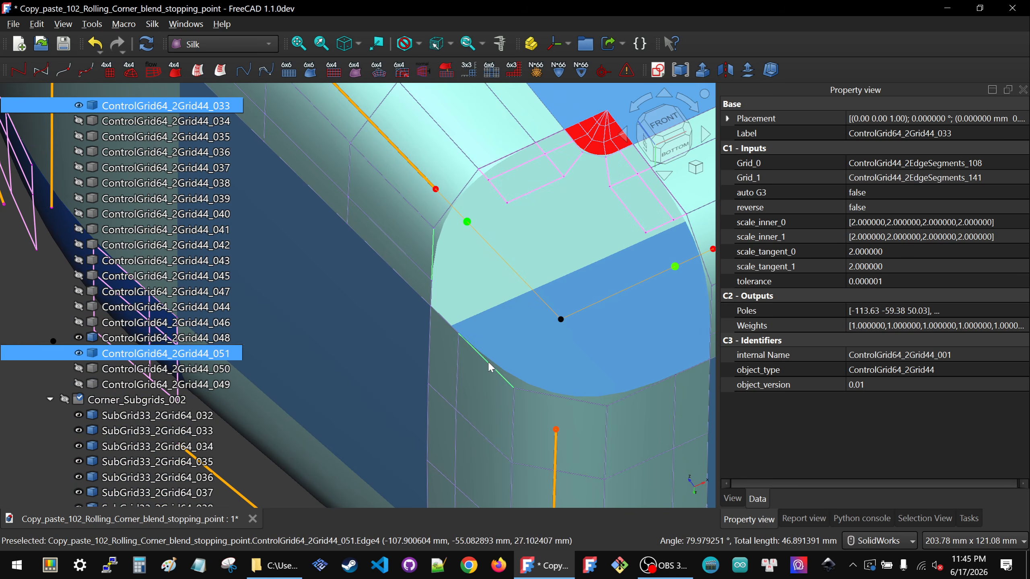
click(468, 70)
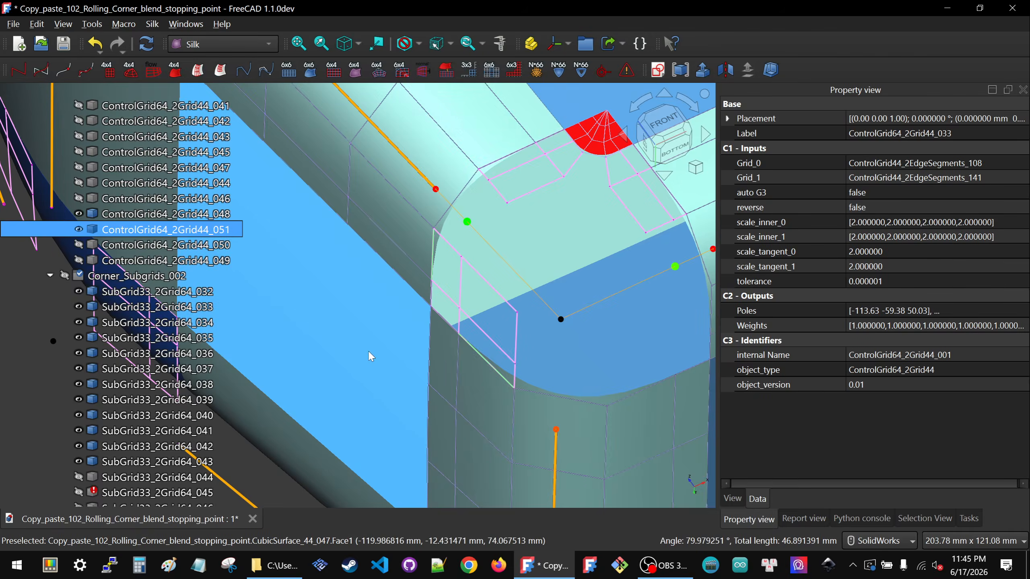
Create a 3x3 subgrid at the remaining corner between edge grids ControlGrid64_2Grid44_051 and ControlGrid64_2Grid44_048, and clear the selection.
scroll(370, 362, down, 5)
scroll(496, 377, up, 4)
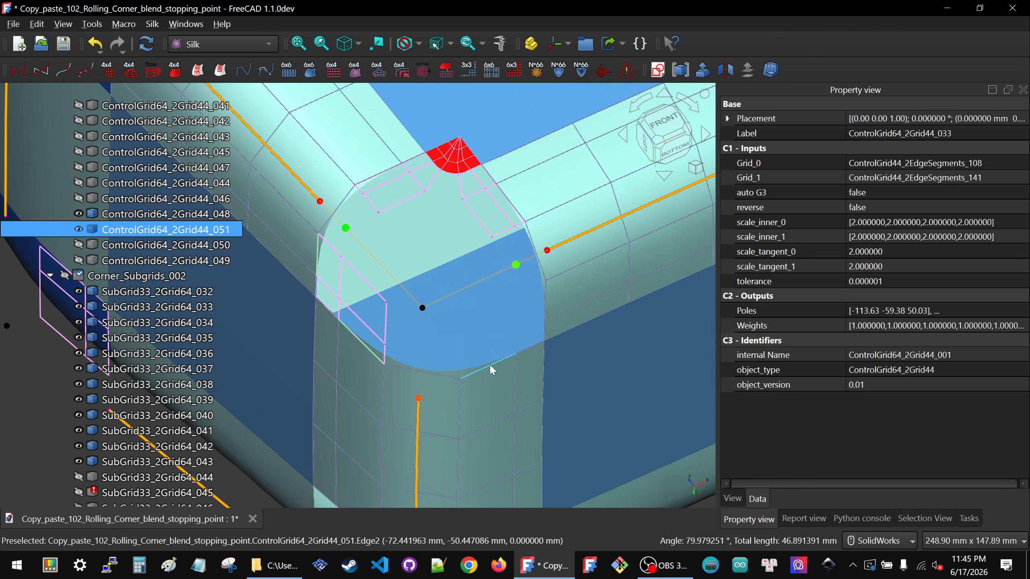
ctrl+click(546, 295)
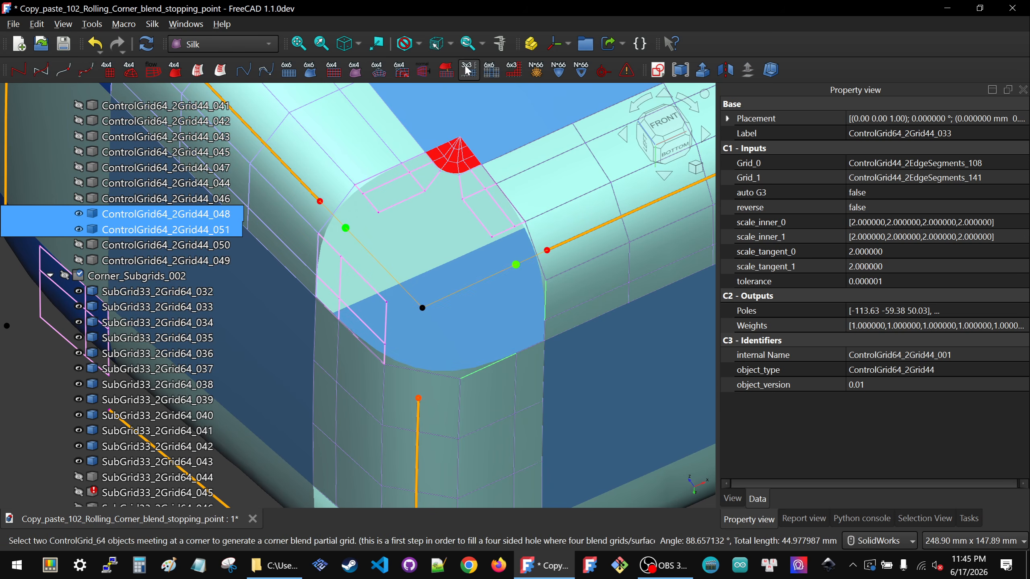
scroll(467, 268, down, 8)
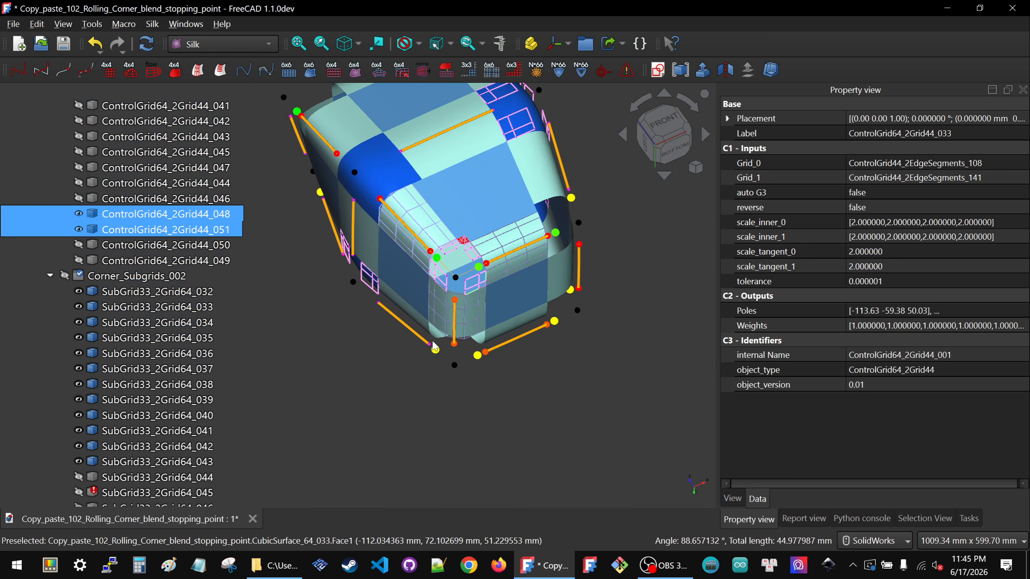
click(427, 373)
Hide the three edge control grids ControlGrid64_2Grid44_048, ControlGrid64_2Grid44_033 and ControlGrid64_2Grid44_051 around the open corner.
scroll(453, 286, up, 4)
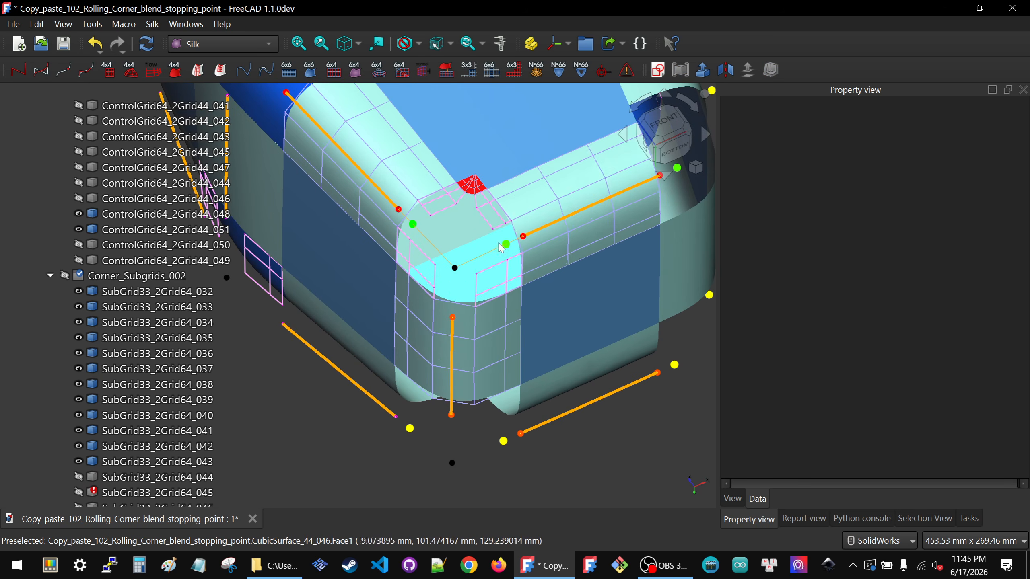
click(533, 217)
key(space)
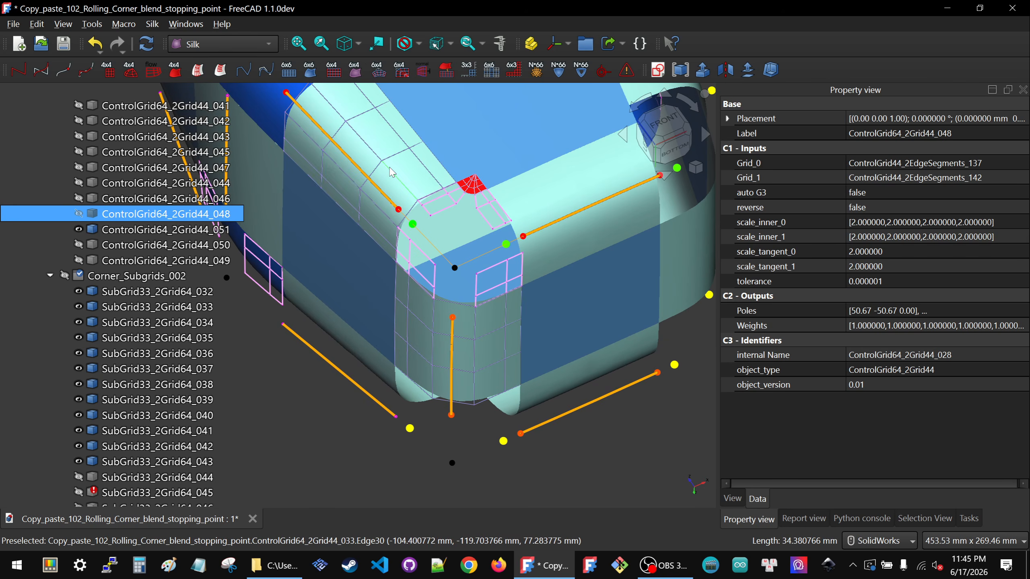
click(392, 173)
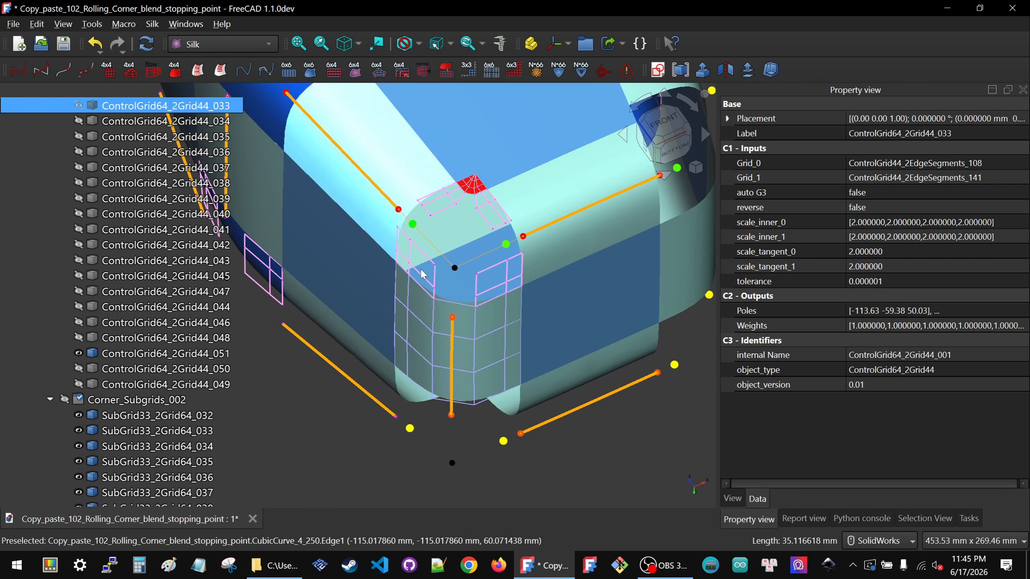
click(440, 338)
key(space)
Collapse the Blending_Setup_002 and Final_Surfaces_002 groups and hide the contents of Blending_Setup_002.
scroll(440, 340, down, 3)
scroll(100, 259, up, 7)
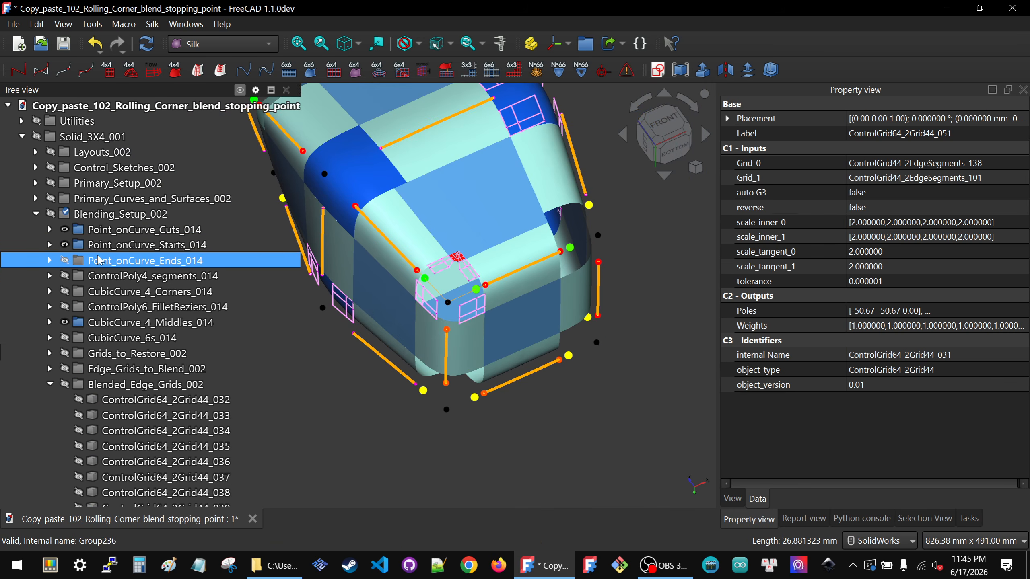
click(36, 214)
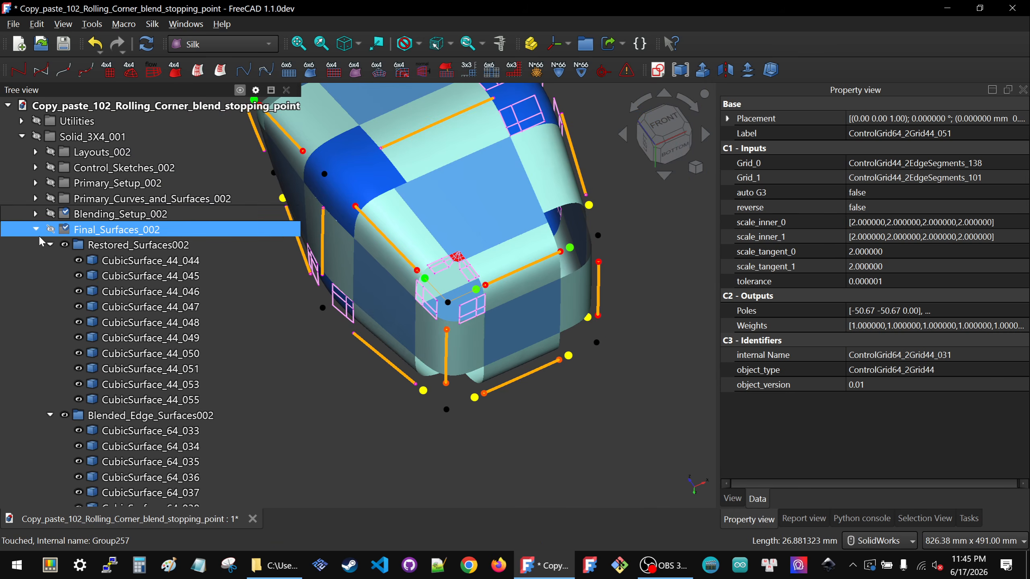
click(36, 229)
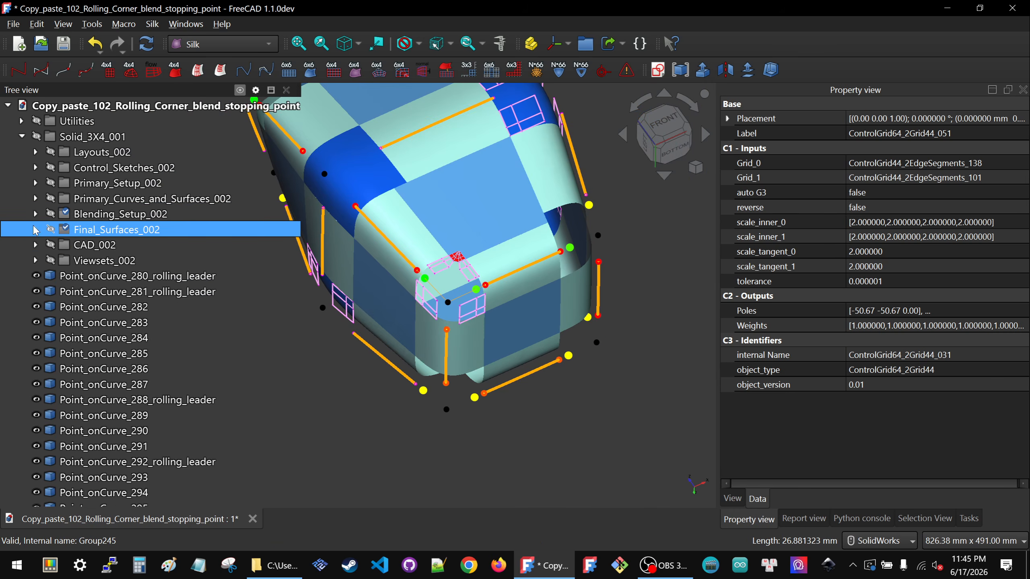
click(106, 215)
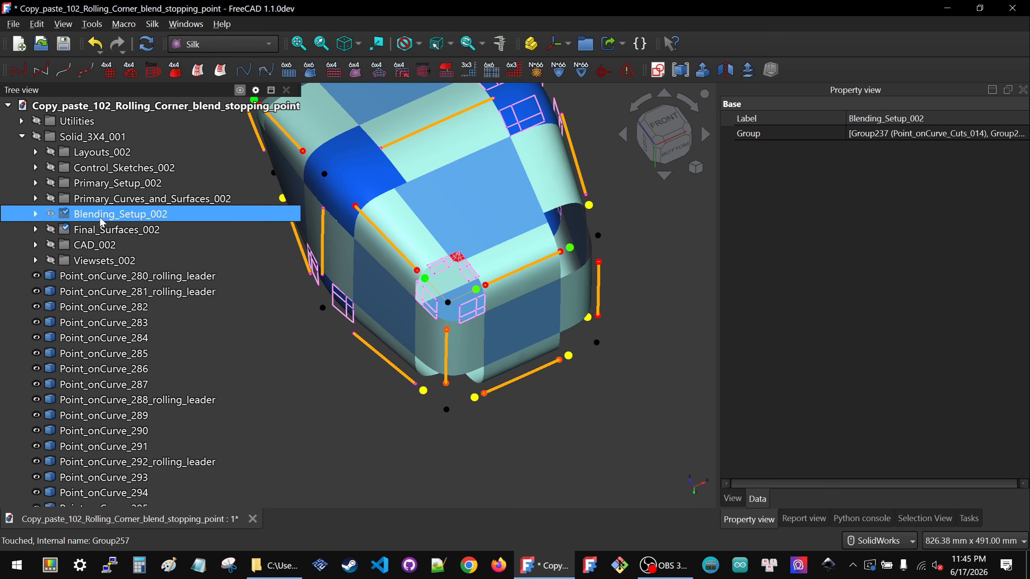
key(space)
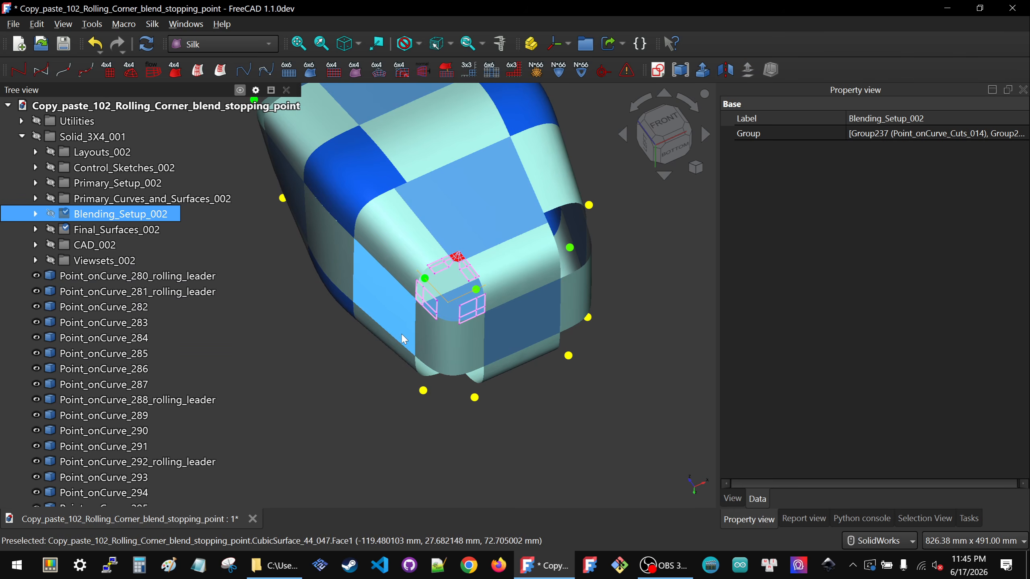
Hide all the loose curve points from Point_onCurve_280_rolling_leader through Point_onCurve_295.
scroll(404, 338, up, 3)
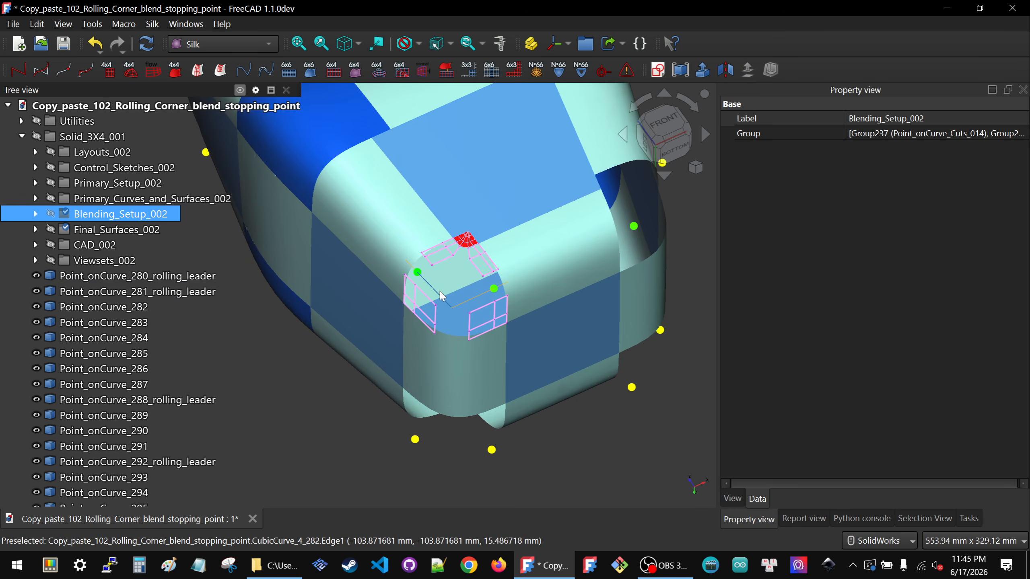
click(127, 281)
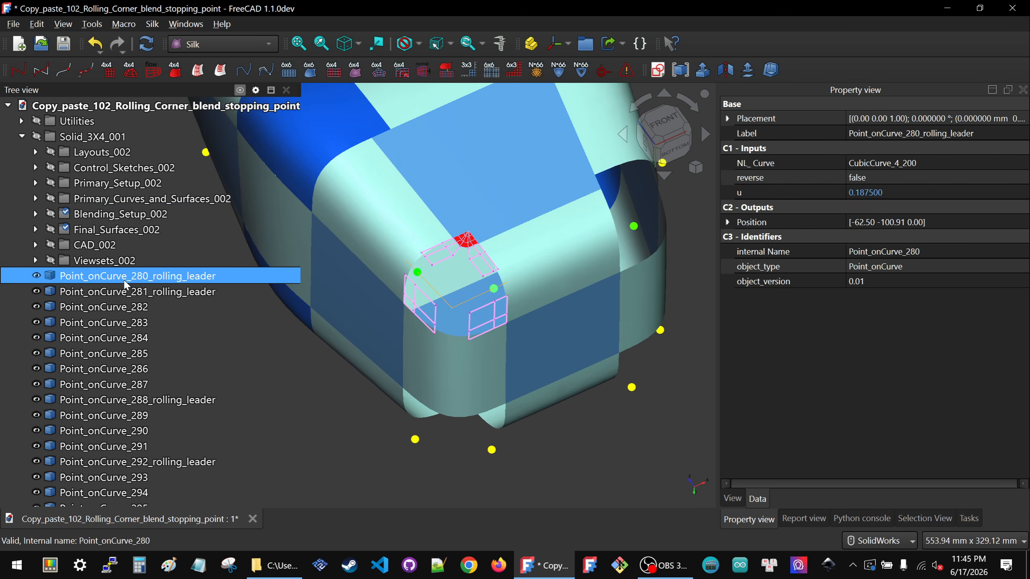
shift+click(116, 386)
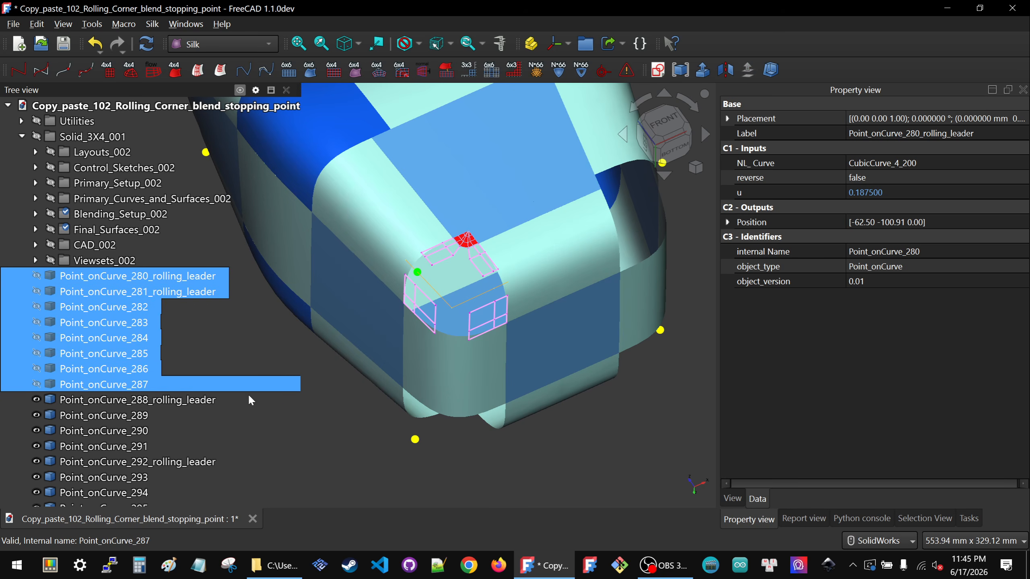
click(117, 402)
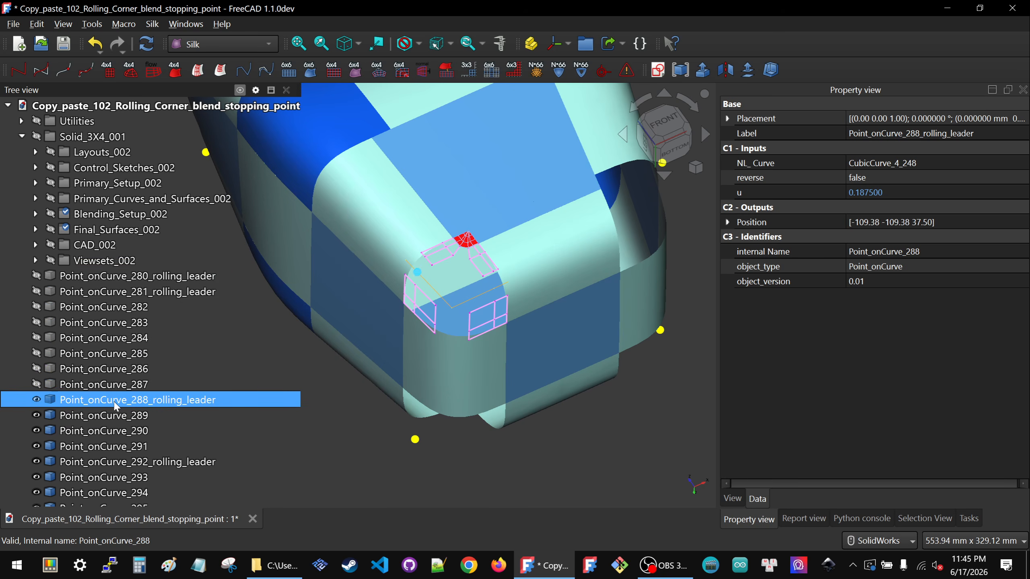
scroll(116, 406, down, 3)
shift+click(114, 371)
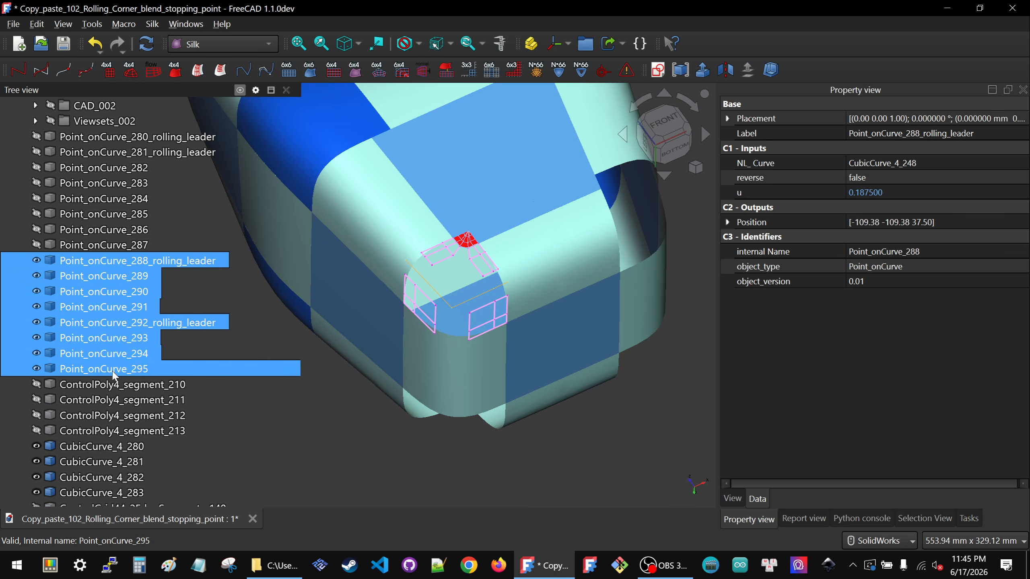
key(space)
Hide the four cubic curves CubicCurve_4_280 through CubicCurve_4_283.
click(87, 400)
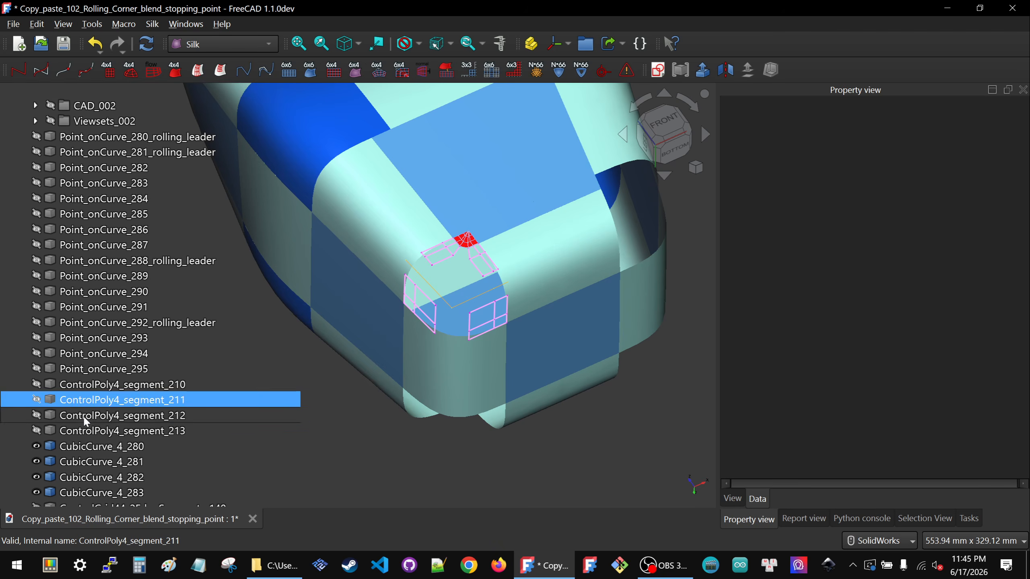
click(89, 446)
scroll(89, 406, down, 2)
ctrl+click(88, 400)
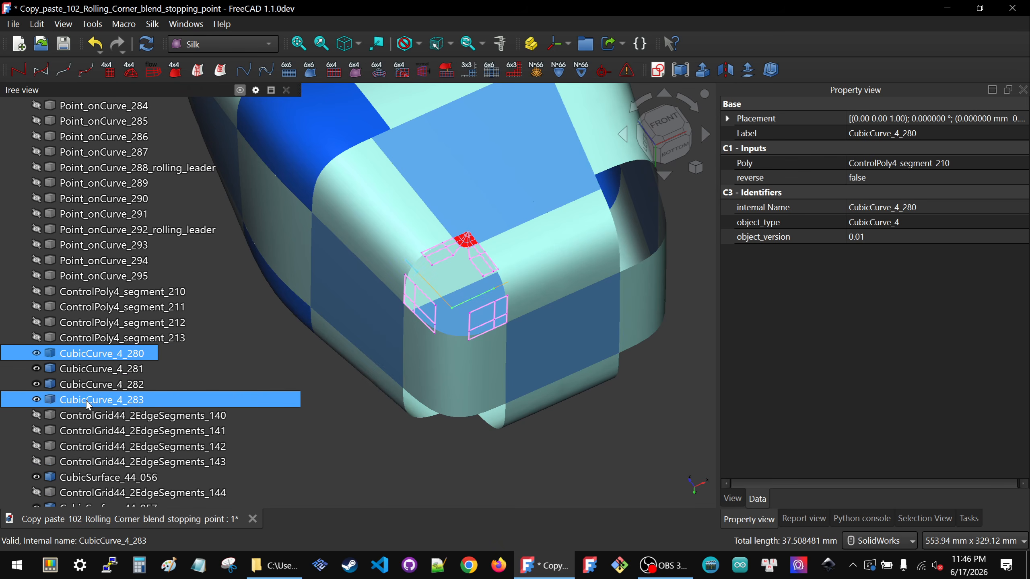
shift+click(89, 400)
key(space)
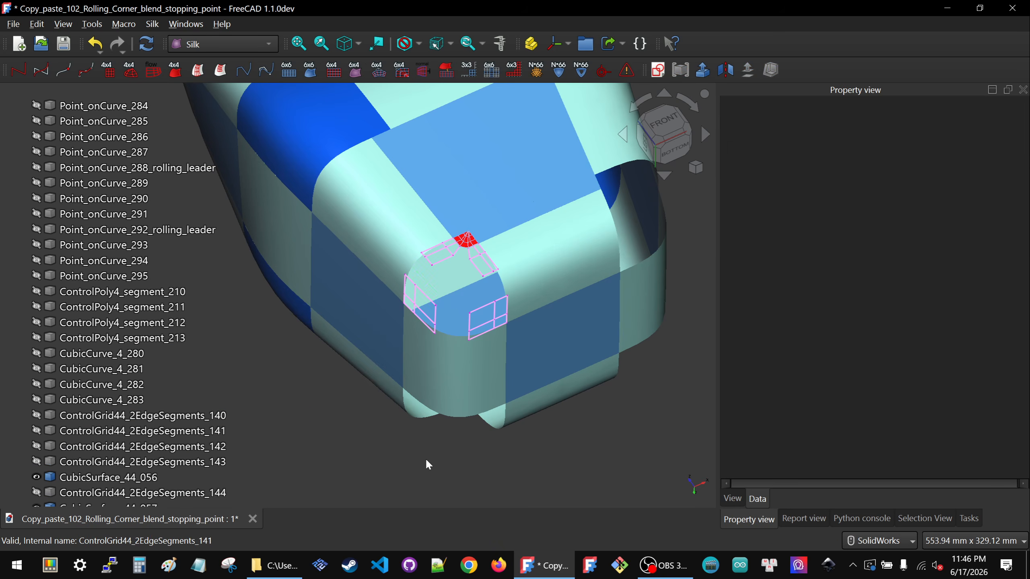
Examine the red triangular surface and the four corner subgrids around the open corner, up close and against the whole model.
scroll(466, 437, down, 2)
scroll(473, 272, up, 5)
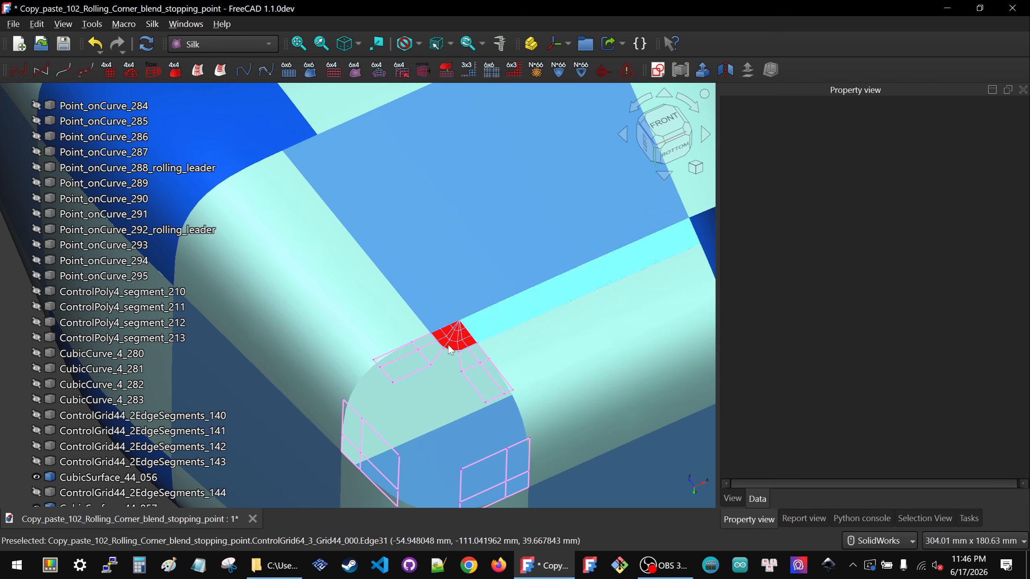
scroll(451, 360, up, 3)
click(454, 360)
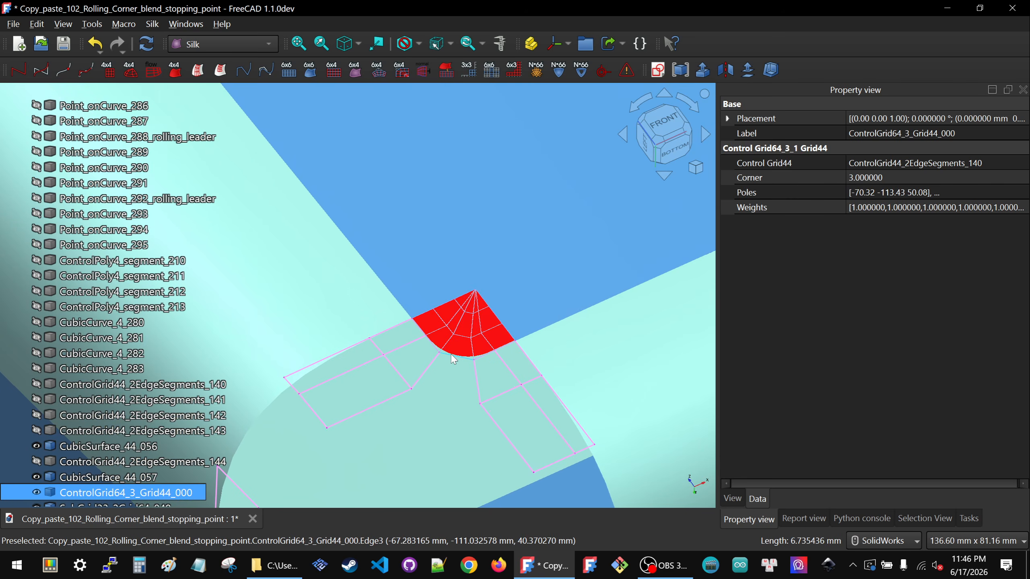
scroll(450, 347, down, 3)
scroll(466, 332, down, 3)
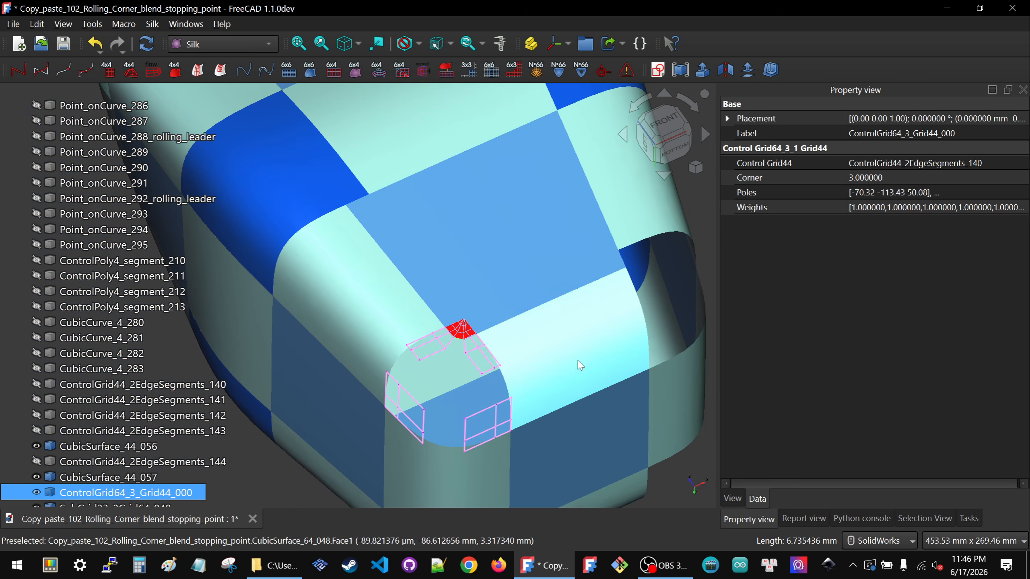
scroll(580, 365, down, 2)
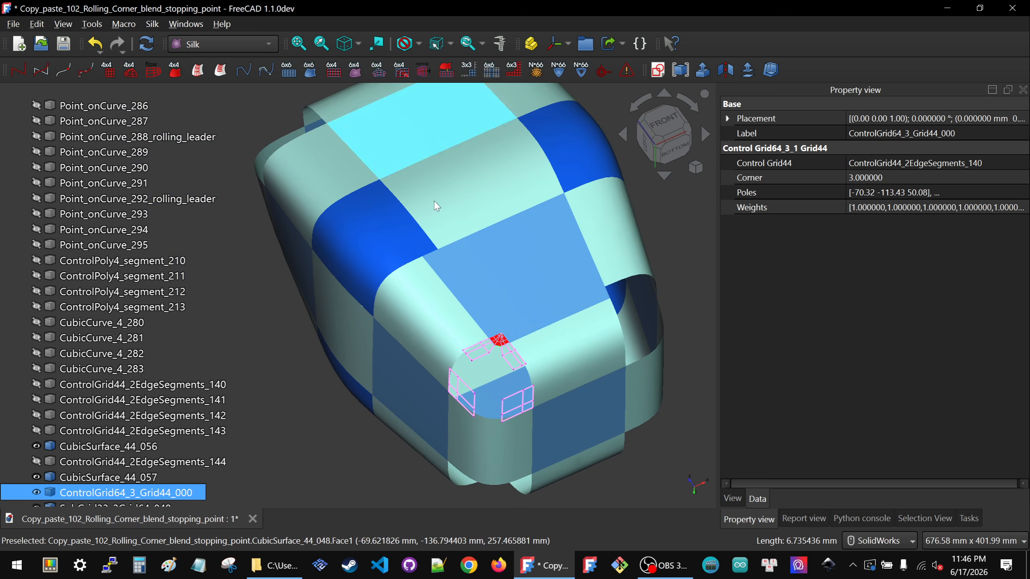
scroll(552, 369, up, 3)
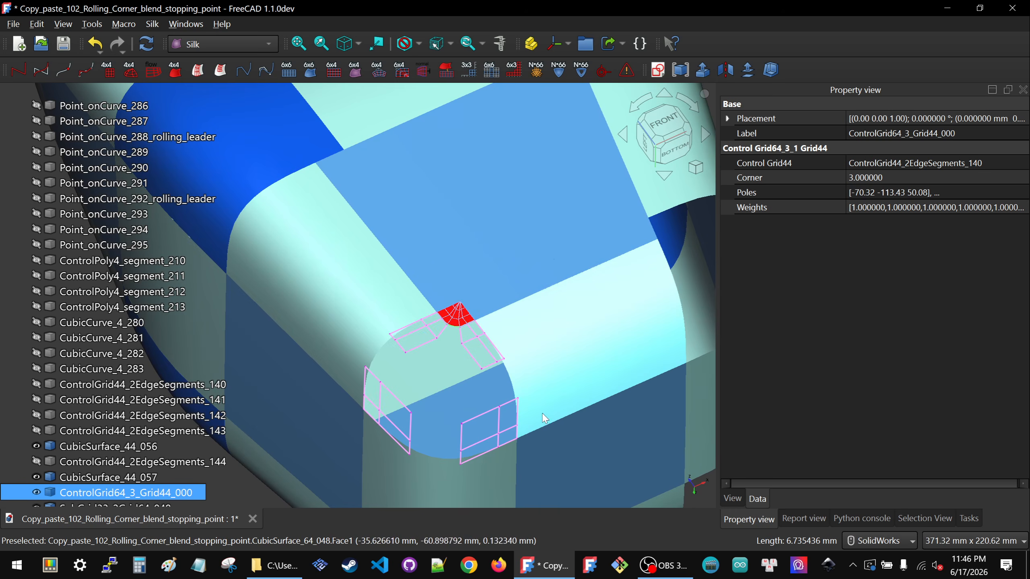
scroll(542, 413, down, 3)
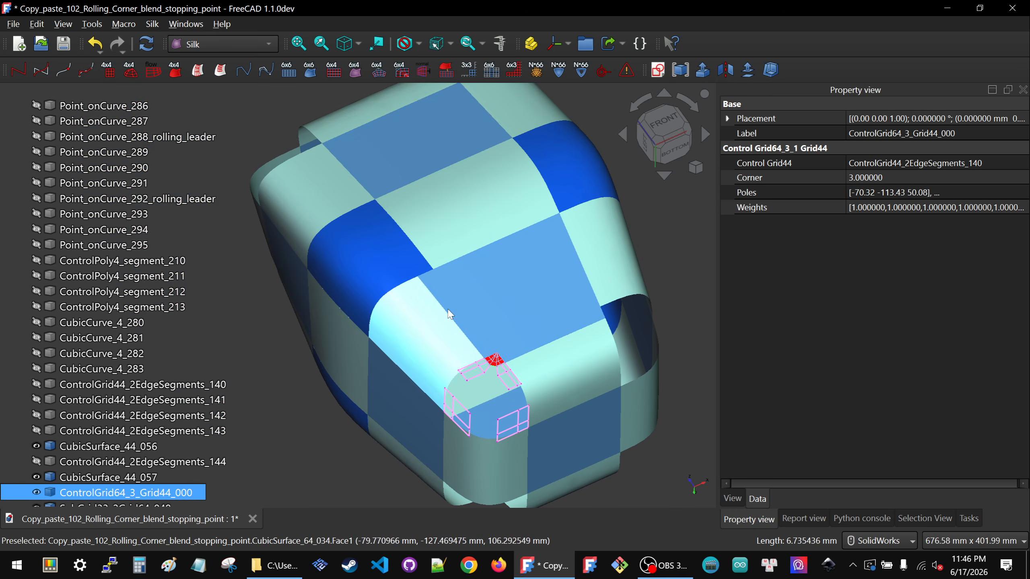
Combine the corner subgrids SubGrid33_2Grid64_048 through SubGrid33_2Grid64_051 into a 6x6 control grid and generate a cubic surface from it.
scroll(107, 429, down, 3)
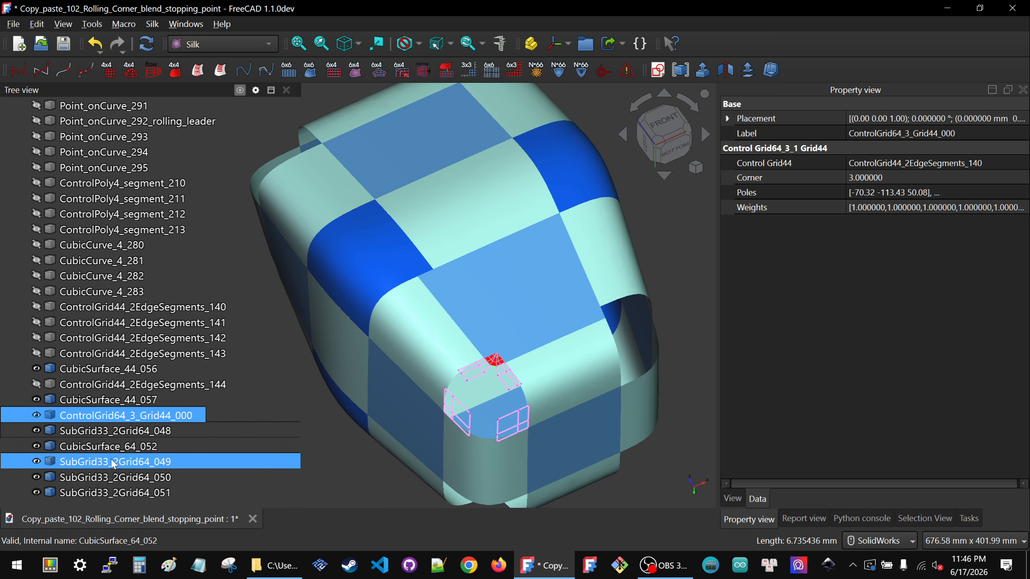
click(118, 431)
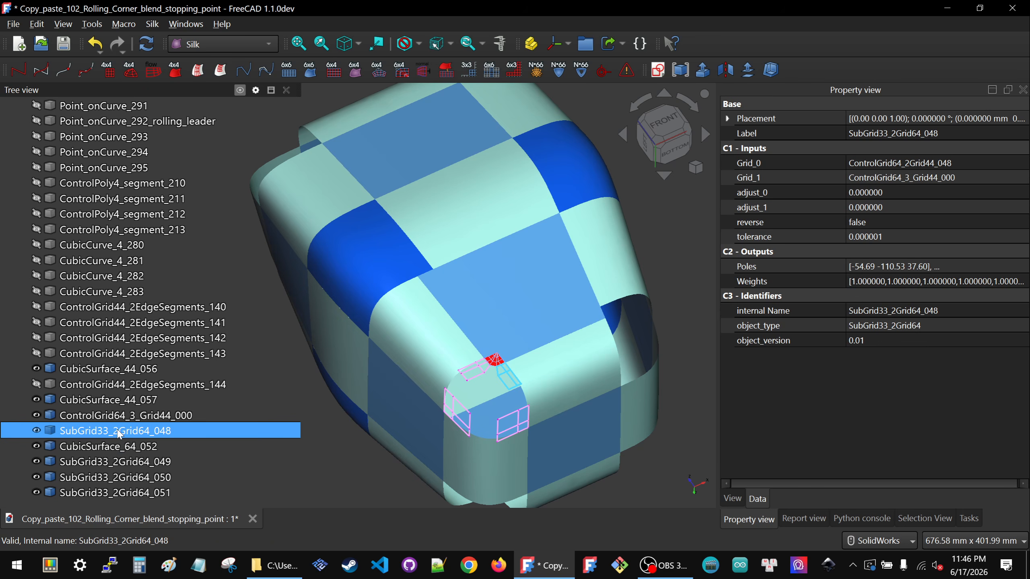
ctrl+click(112, 468)
ctrl+click(108, 482)
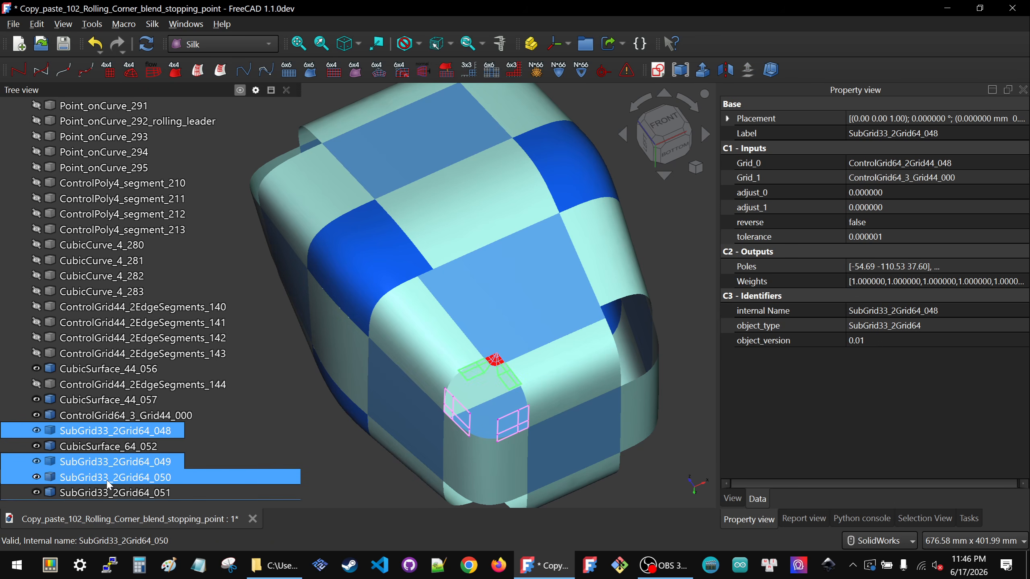
ctrl+click(108, 492)
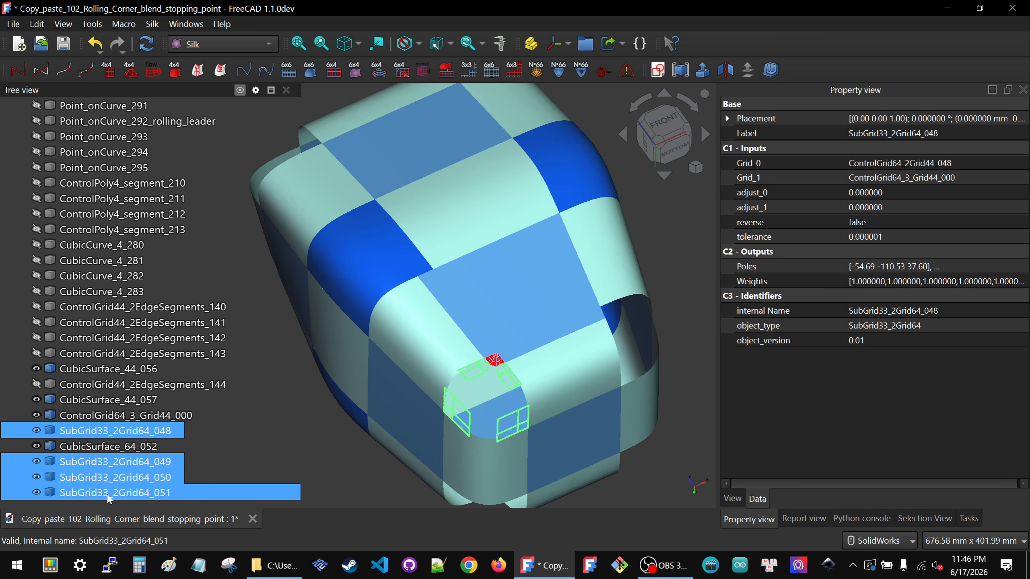
click(491, 71)
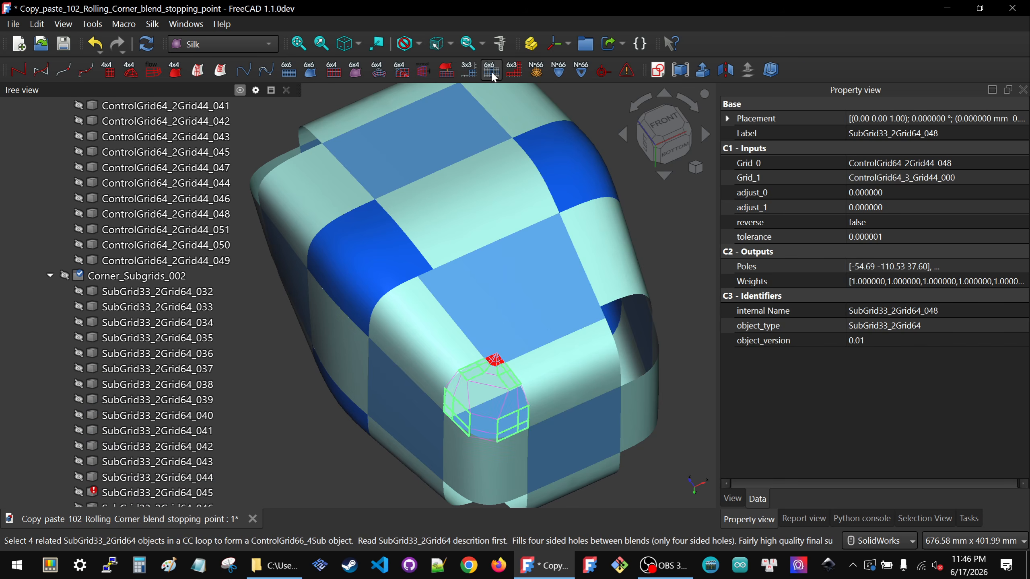
click(481, 414)
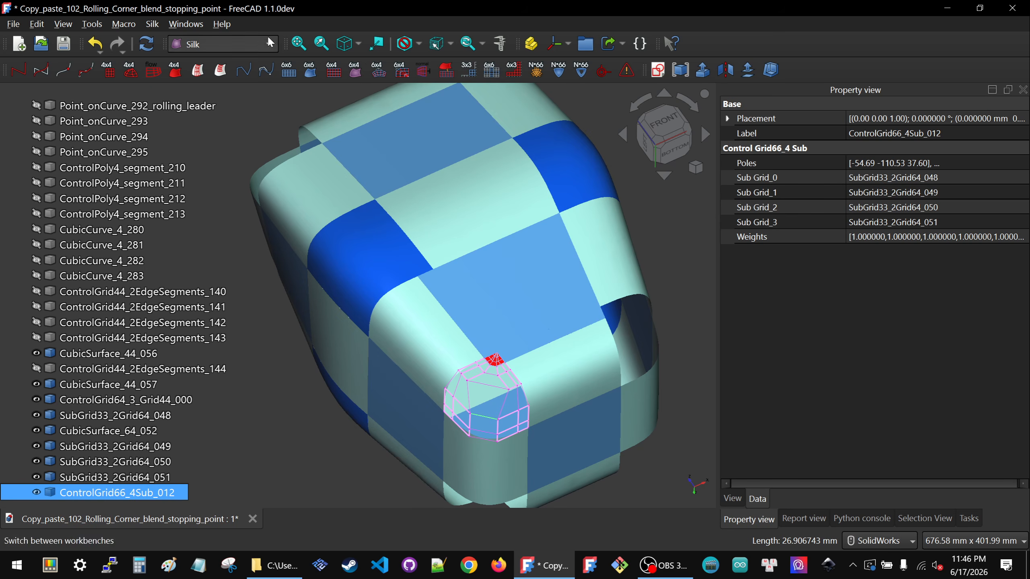
click(311, 74)
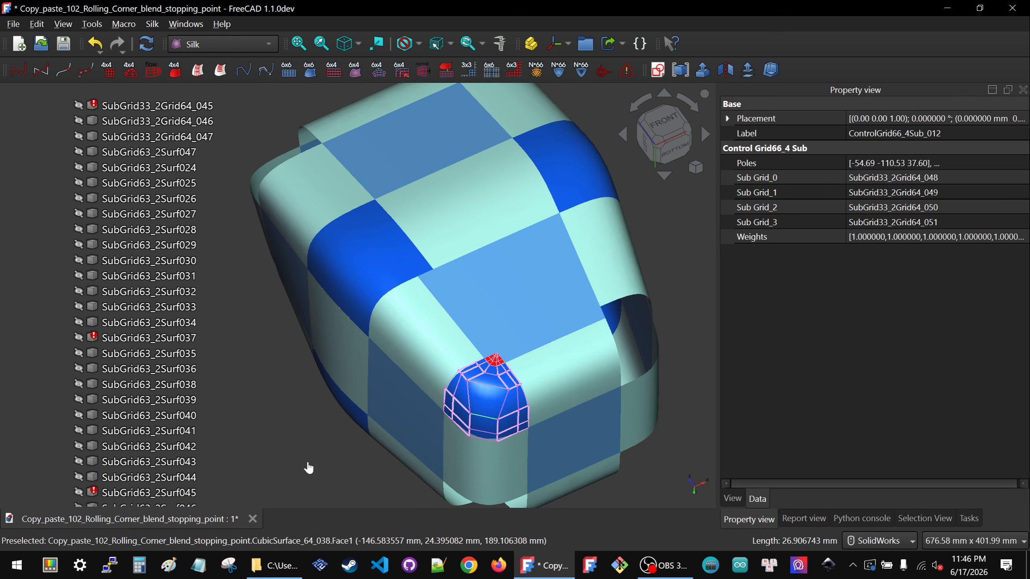
Examine the new corner surface against the whole model and check which areas CubicSurface_44_056 and CubicSurface_44_057 cover.
scroll(117, 396, down, 13)
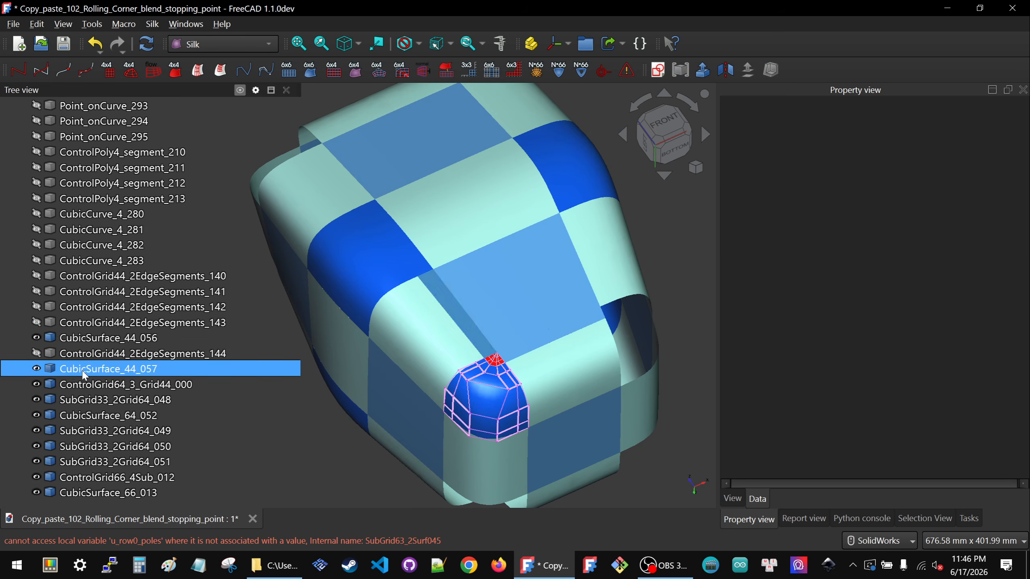
scroll(90, 341, up, 9)
scroll(90, 342, up, 2)
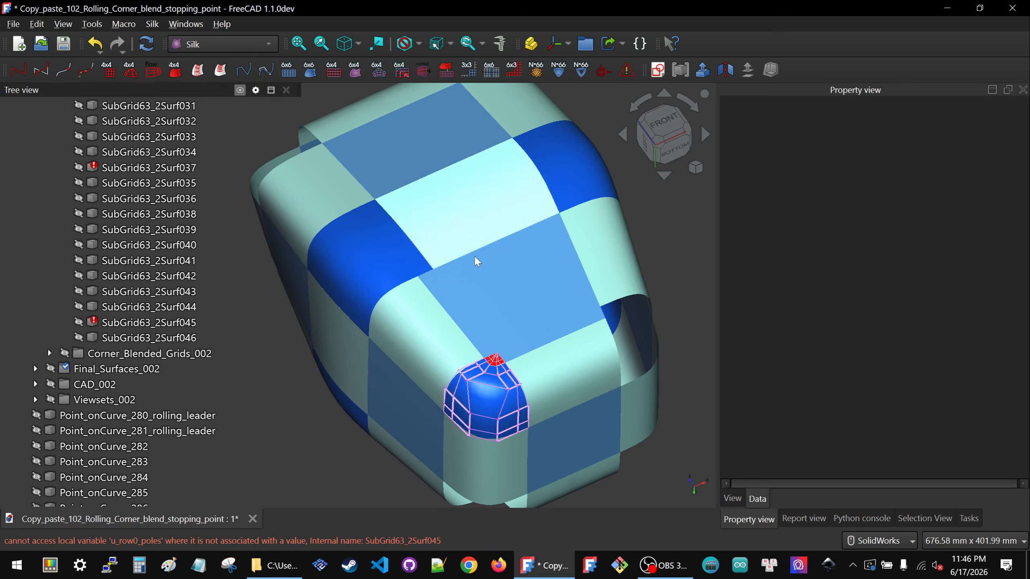
scroll(495, 358, up, 2)
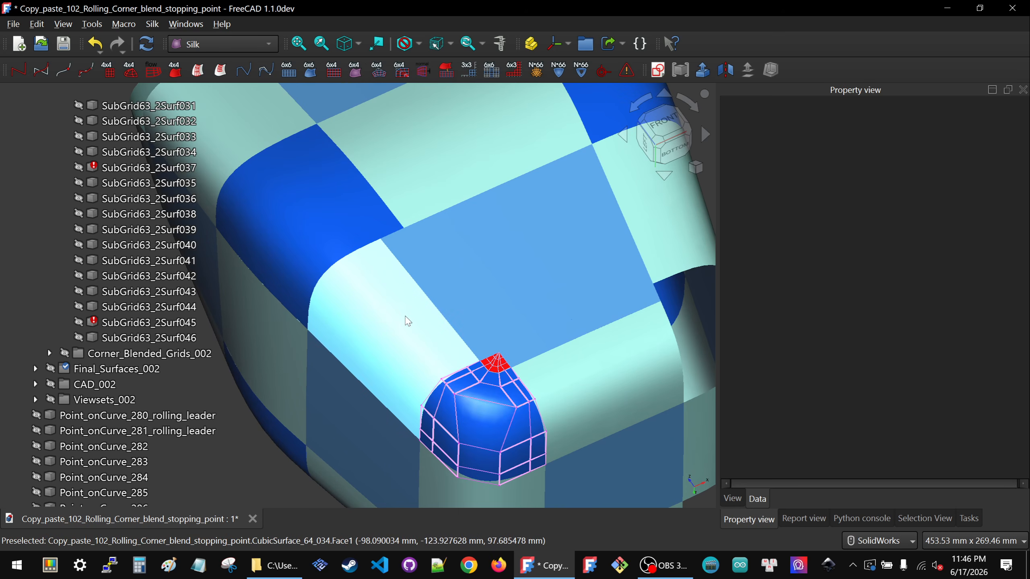
scroll(449, 335, down, 3)
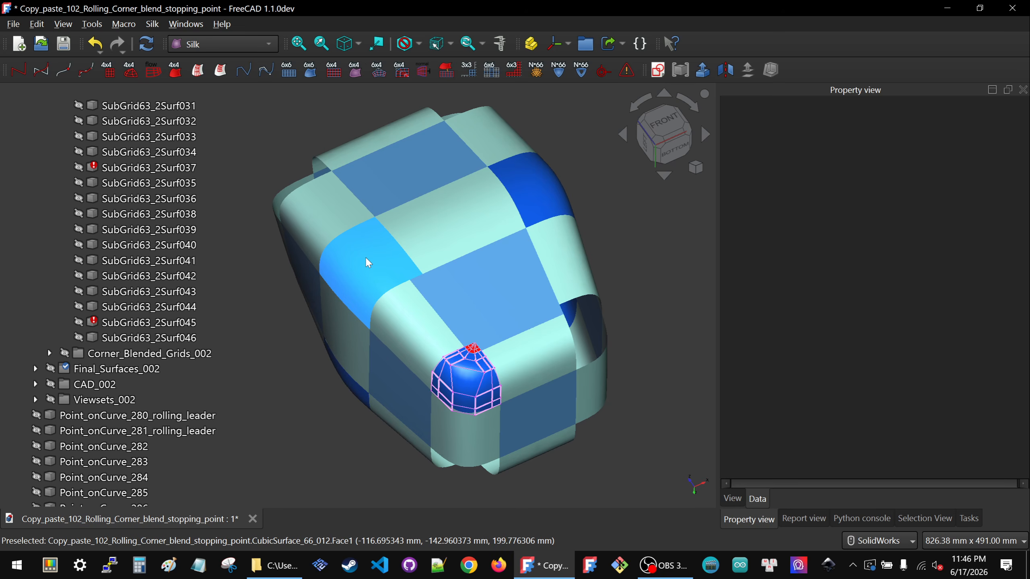
scroll(367, 259, down, 1)
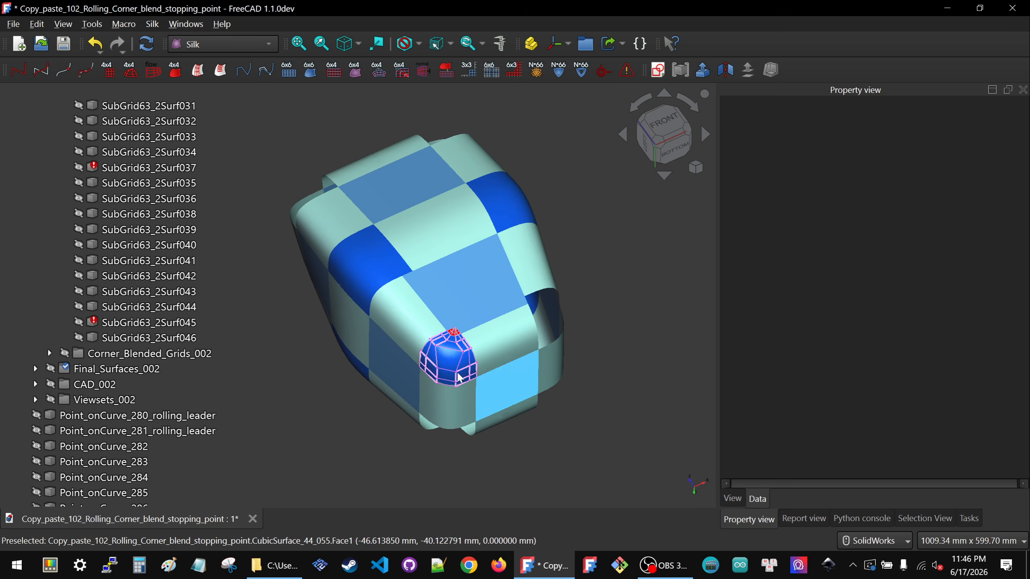
scroll(453, 345, up, 5)
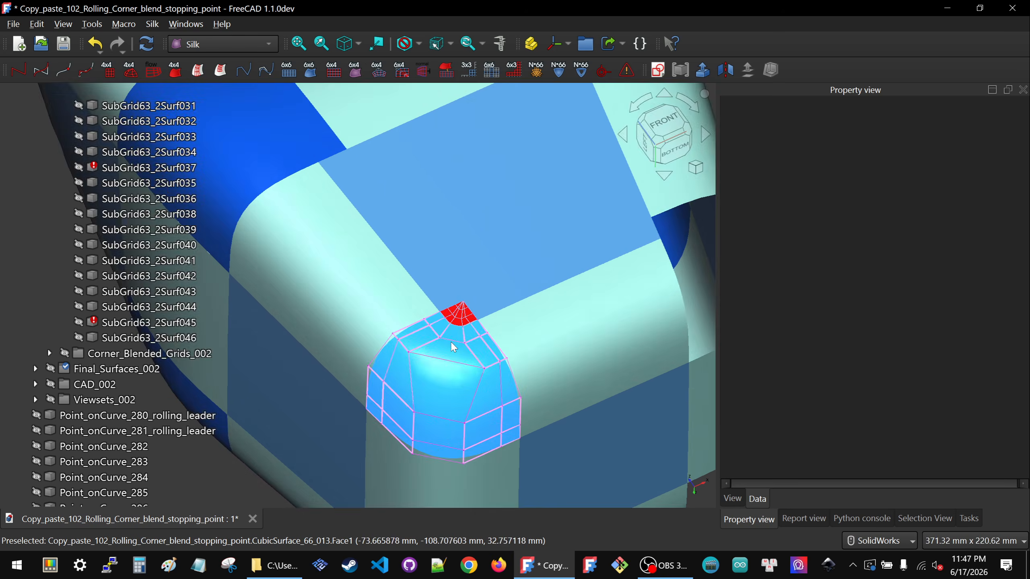
scroll(454, 349, down, 3)
scroll(125, 360, down, 10)
click(109, 356)
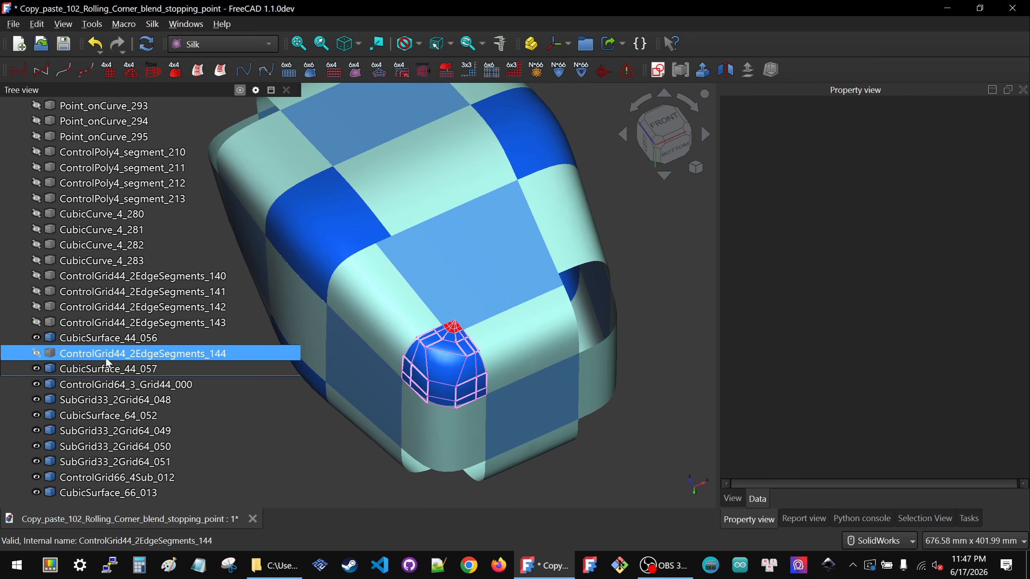
click(103, 339)
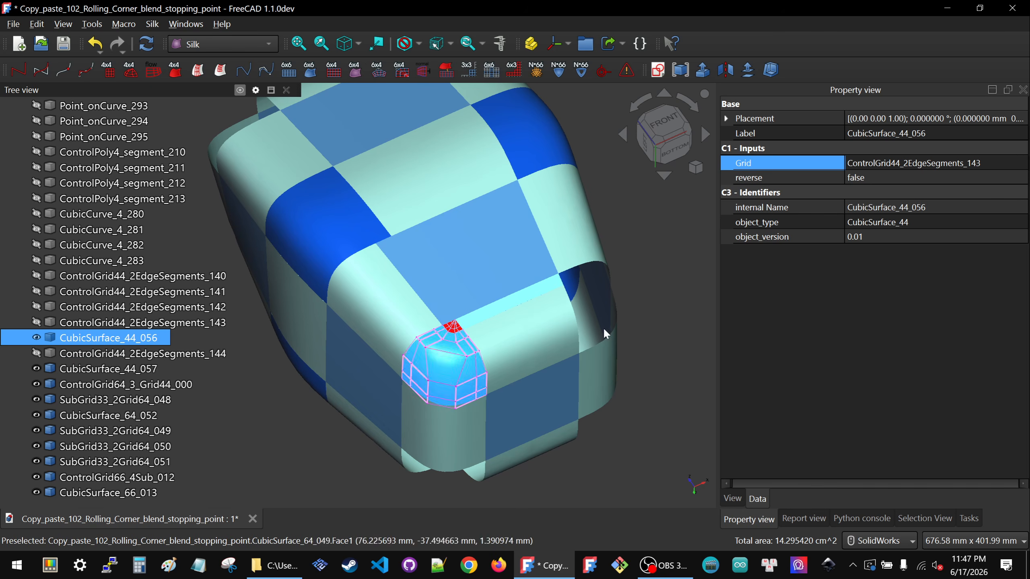
click(130, 368)
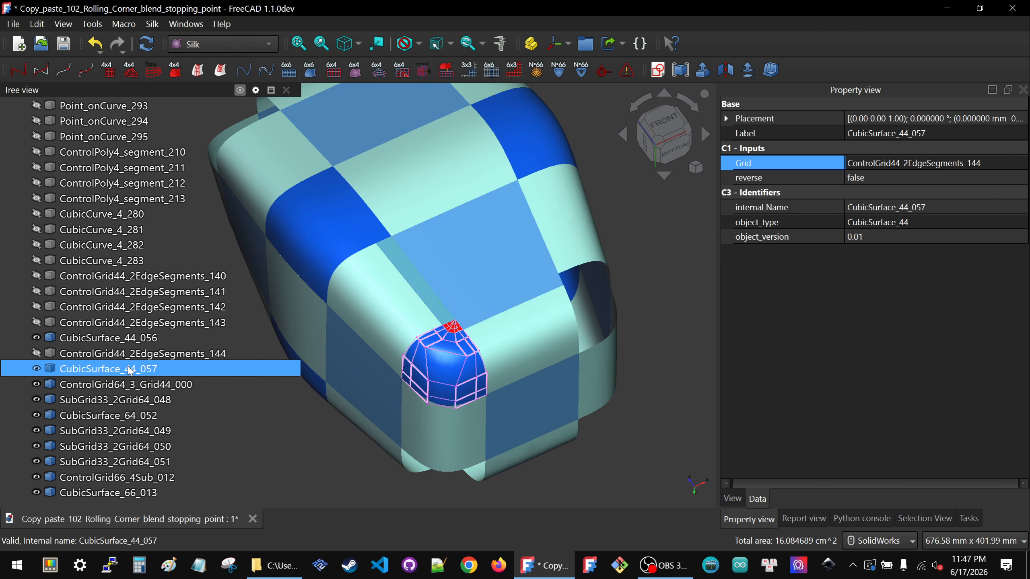
Hide ControlGrid64_3_Grid44_000, the four subgrids SubGrid33_2Grid64_048 through SubGrid33_2Grid64_051, and ControlGrid66_4Sub_012.
click(125, 385)
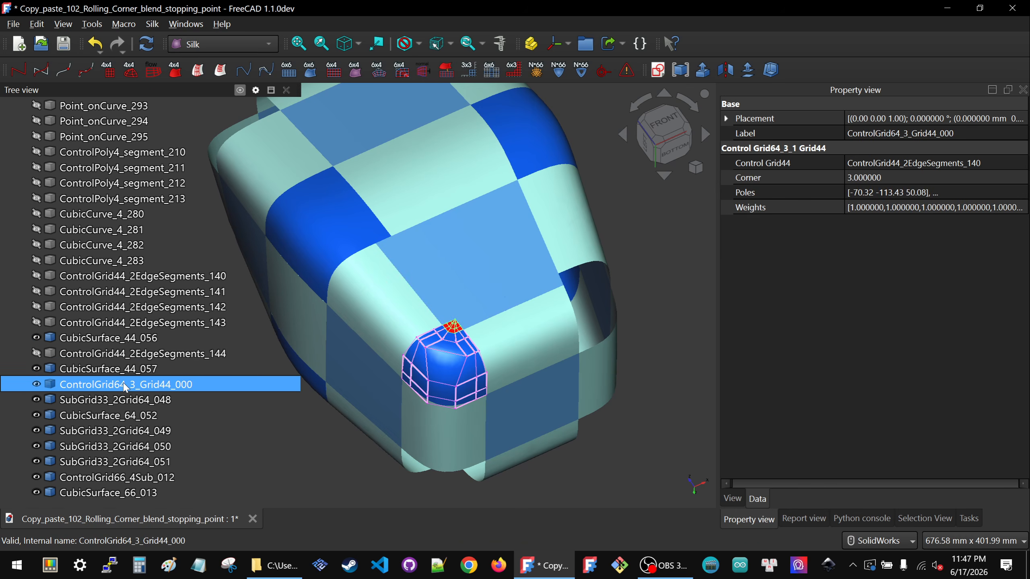
scroll(453, 333, up, 5)
scroll(453, 333, up, 2)
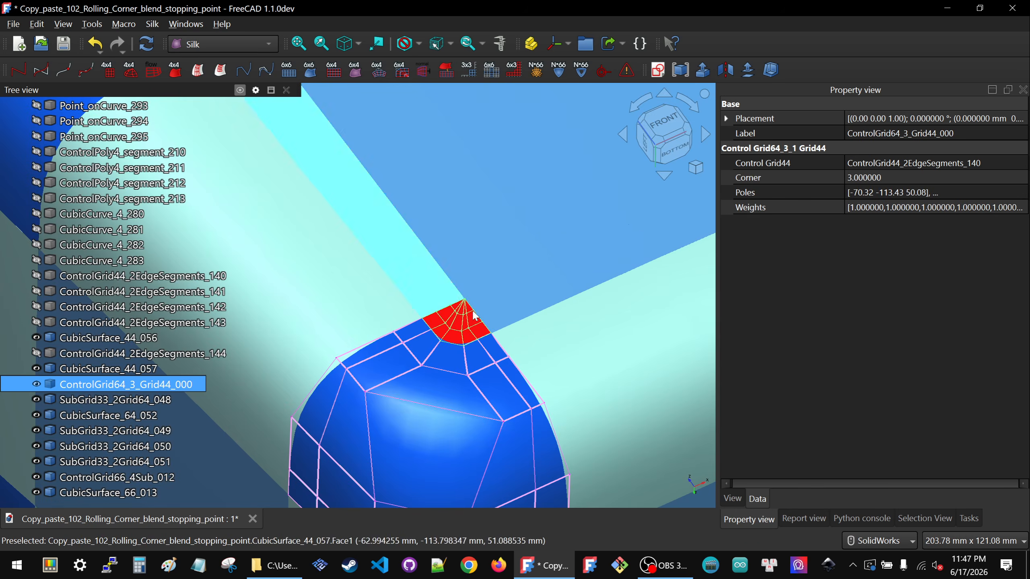
scroll(470, 311, down, 10)
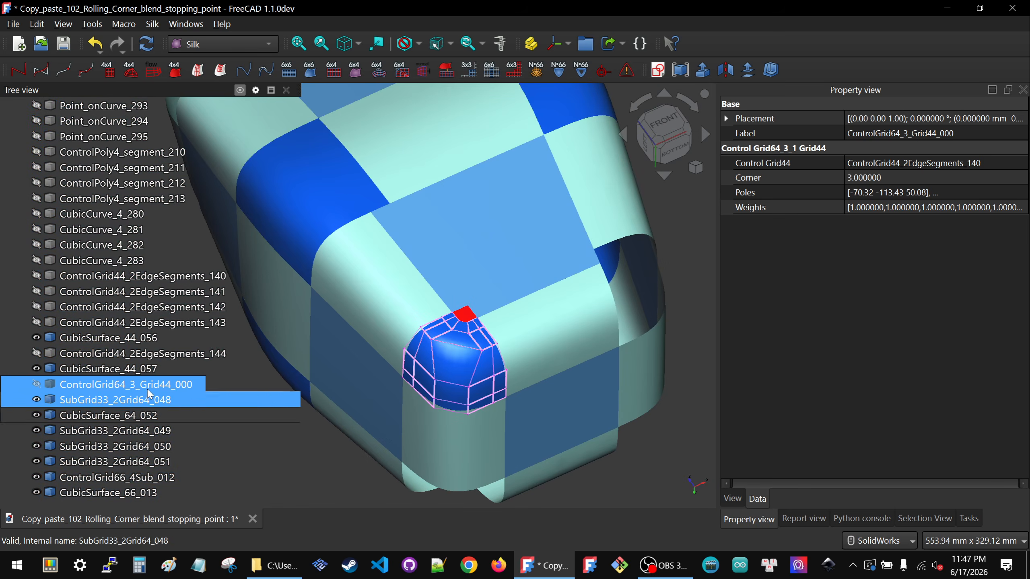
click(121, 399)
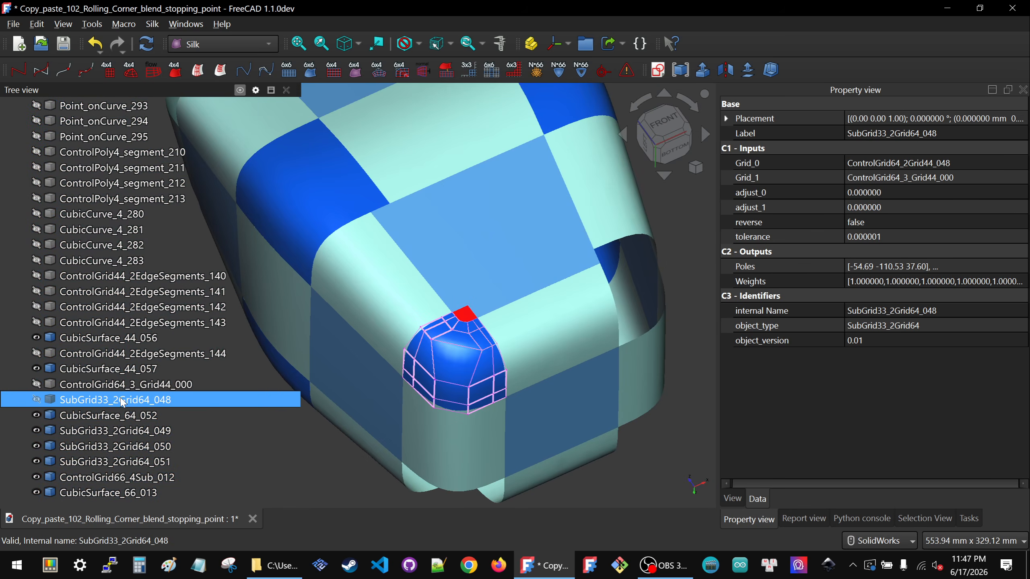
click(107, 431)
click(108, 446)
key(space)
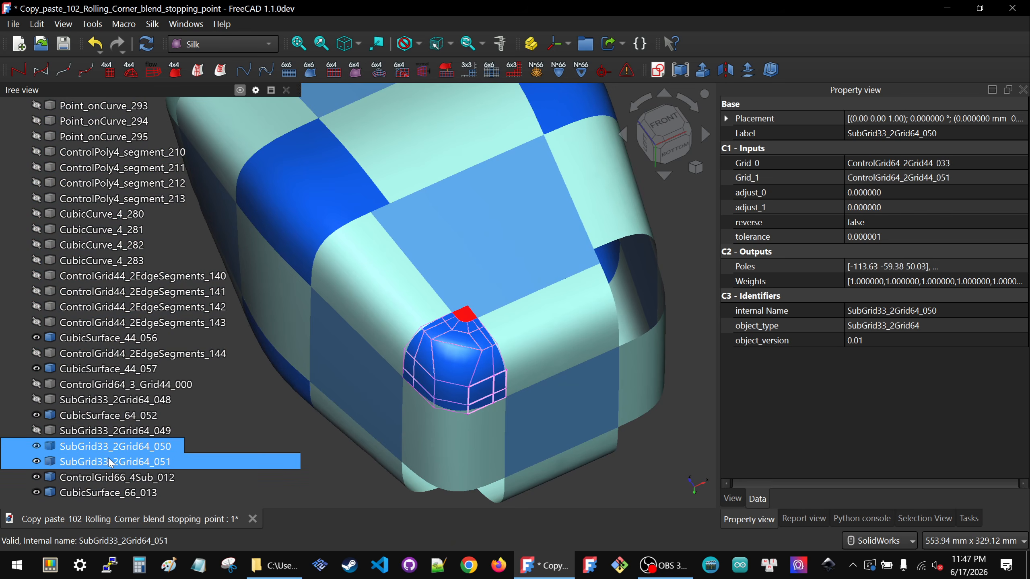
click(108, 462)
key(space)
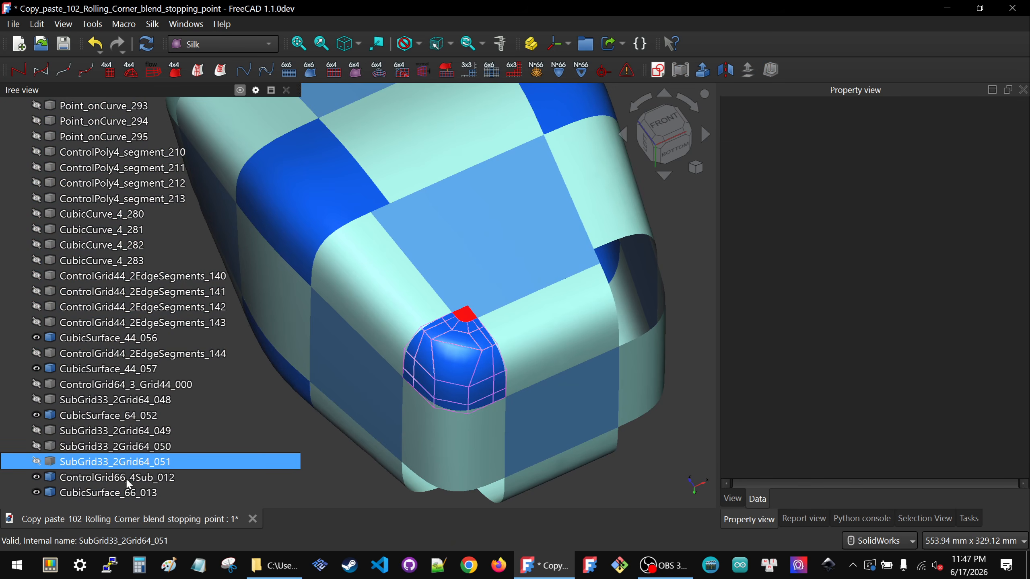
click(126, 477)
key(space)
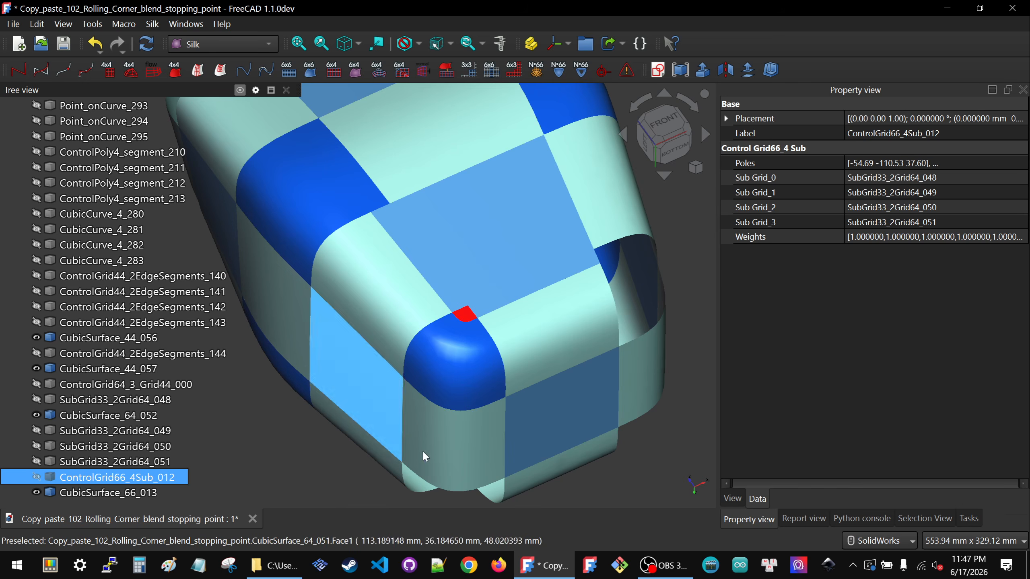
Examine the blended corner surface and the adjoining red patch from several angles, up close and against the whole model.
click(350, 457)
middle_drag(389, 408, 320, 367)
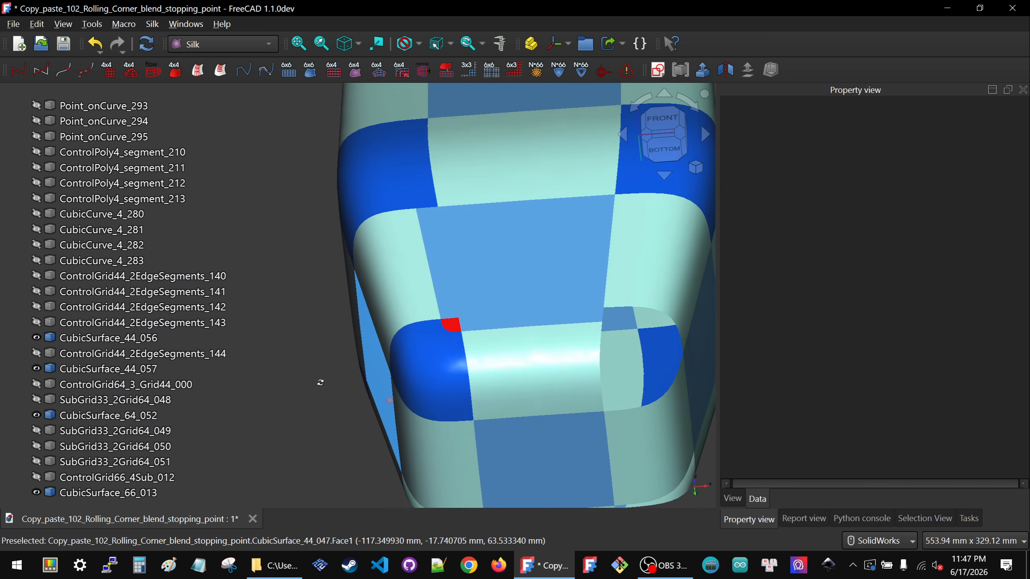
scroll(410, 353, up, 1)
middle_drag(409, 372, 461, 349)
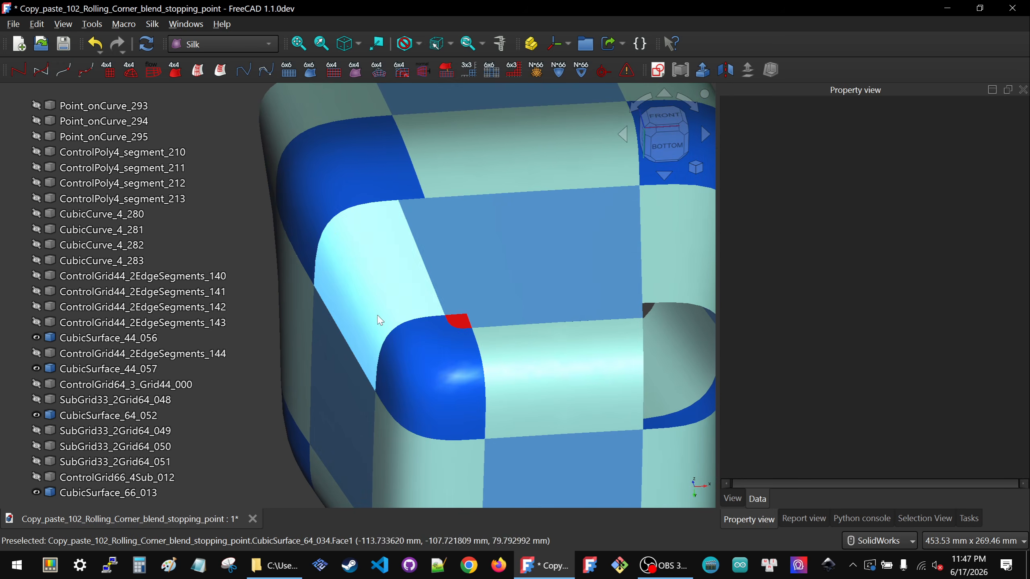
click(422, 364)
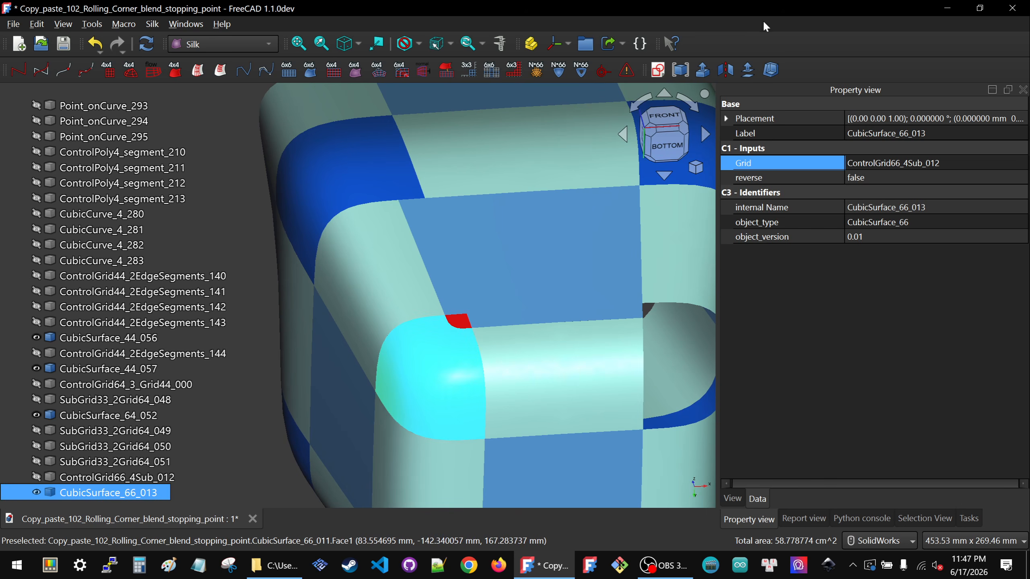
scroll(467, 345, down, 4)
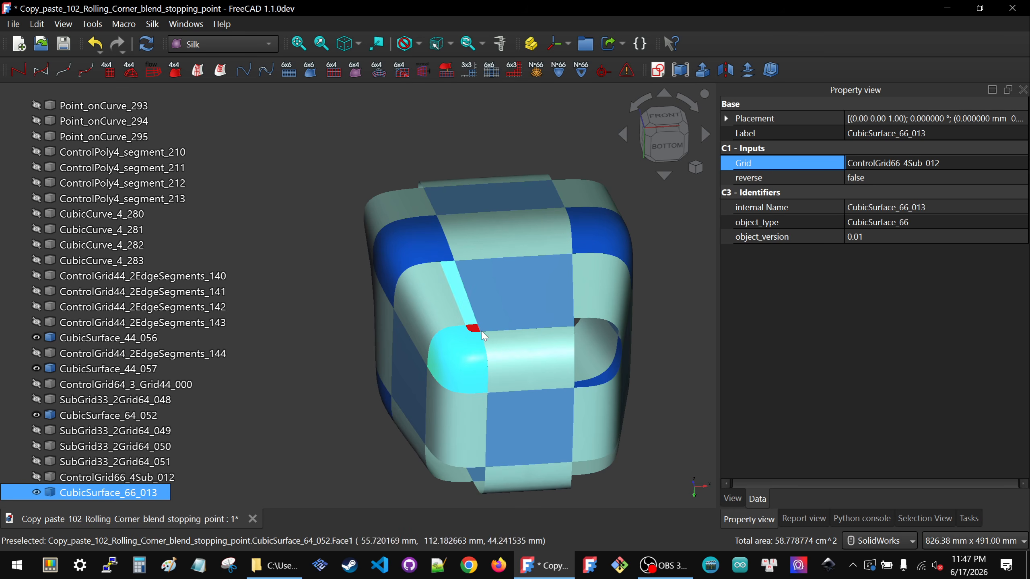
scroll(471, 333, up, 7)
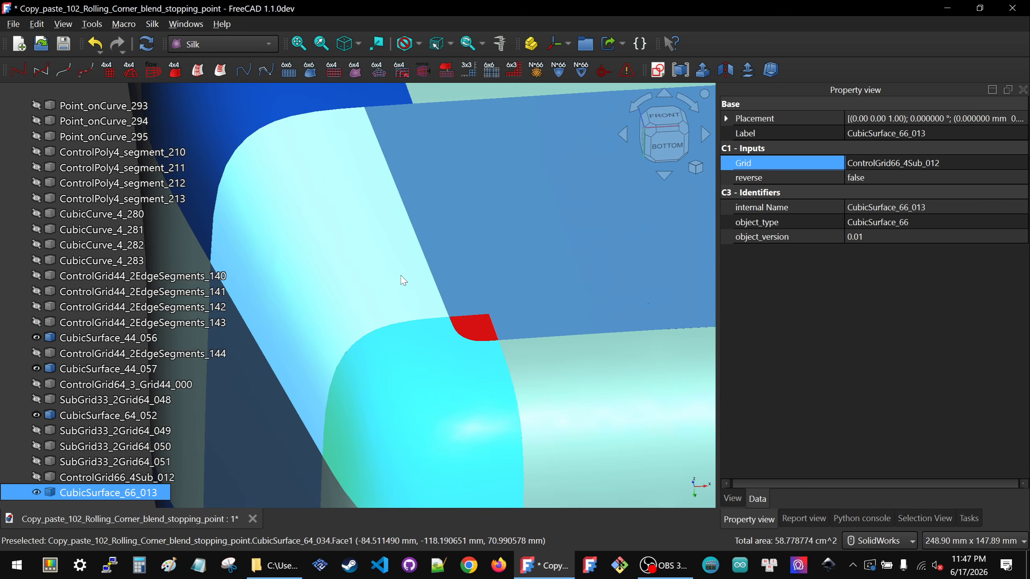
scroll(426, 381, down, 4)
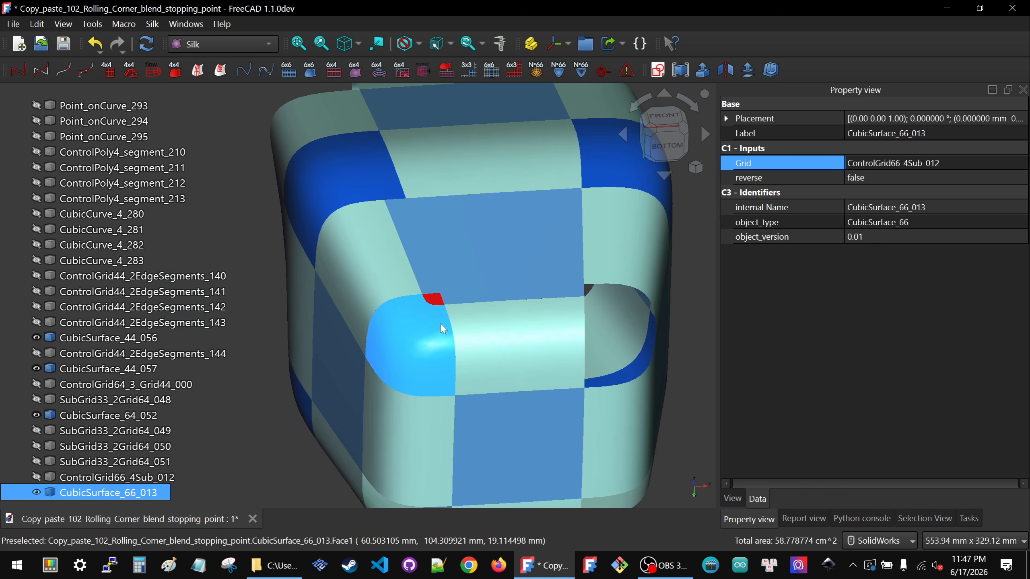
middle_drag(440, 323, 434, 346)
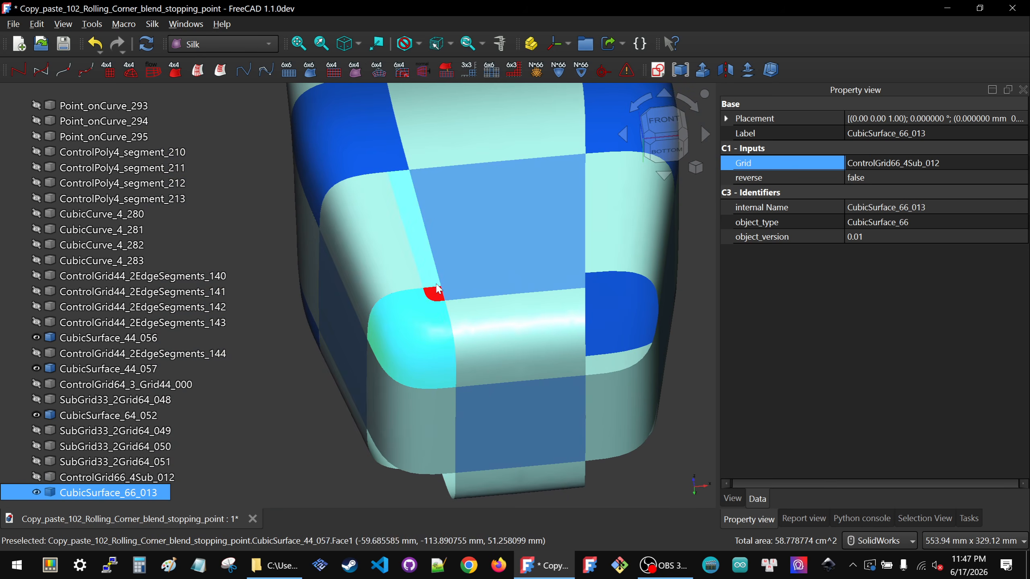
Show the curve points Point_onCurve_282 through Point_onCurve_287.
scroll(79, 321, up, 6)
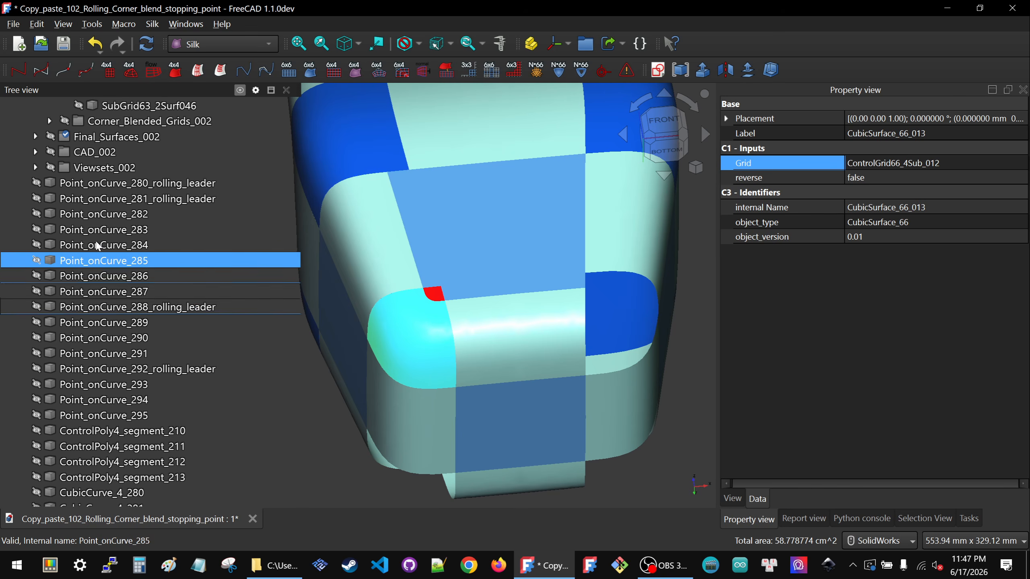
click(92, 214)
shift+click(102, 291)
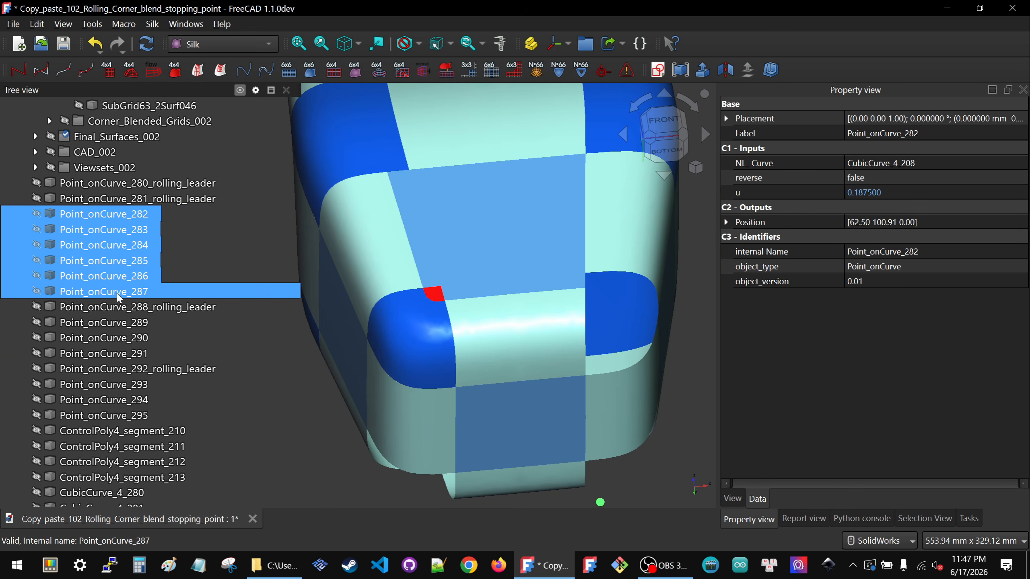
key(space)
Show the rolling leader points Point_onCurve_280, Point_onCurve_281 and Point_onCurve_288.
scroll(104, 323, up, 3)
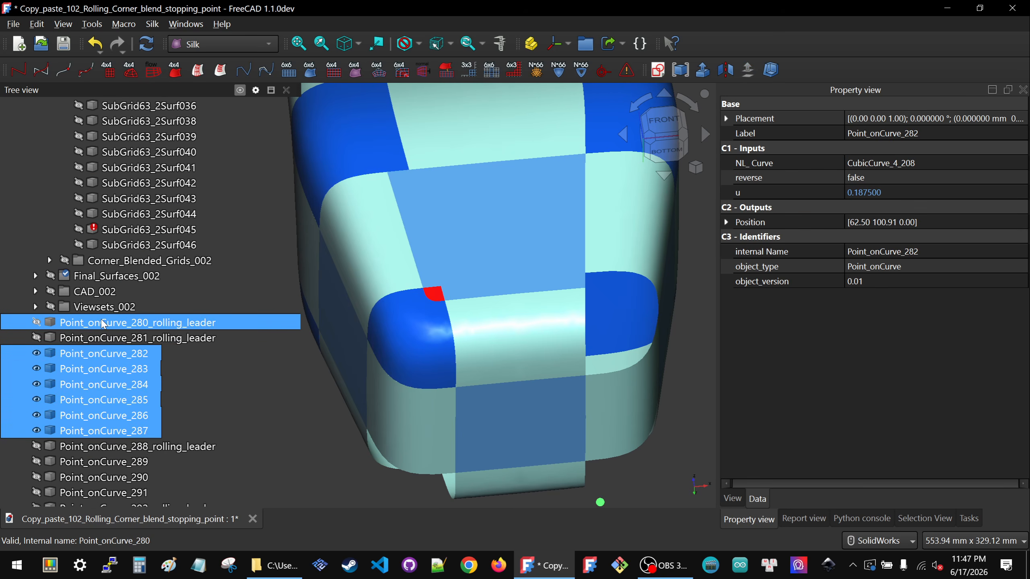
click(104, 324)
key(space)
click(102, 338)
key(space)
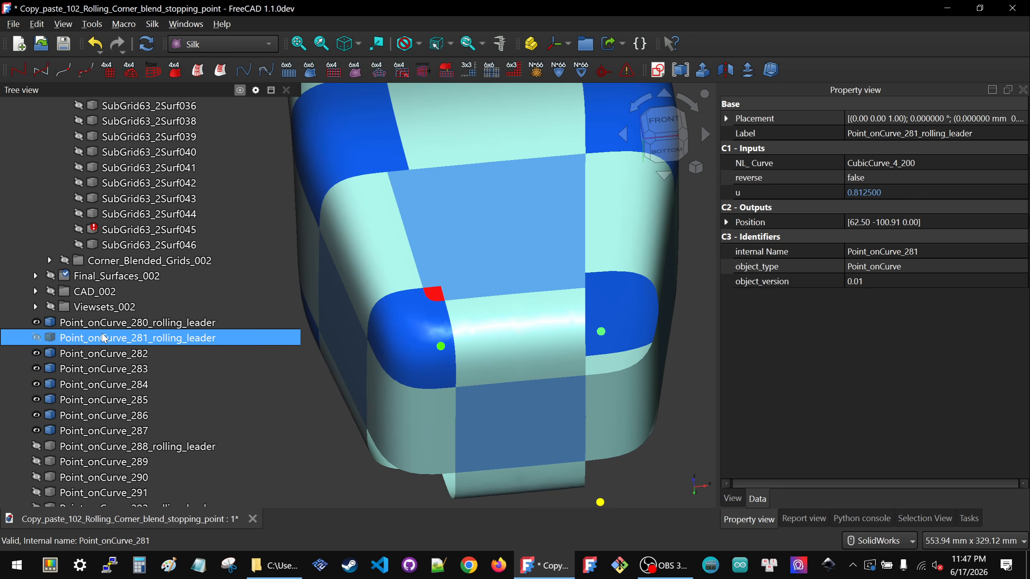
click(195, 446)
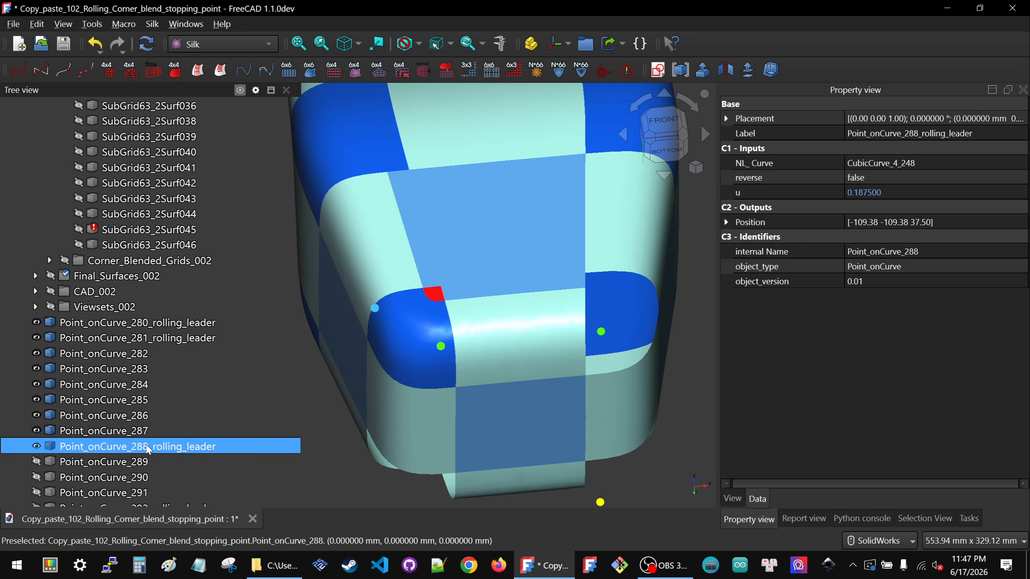
key(space)
Show the Point_onCurve_Cuts_014 group in Blending_Setup_002.
scroll(91, 295, up, 15)
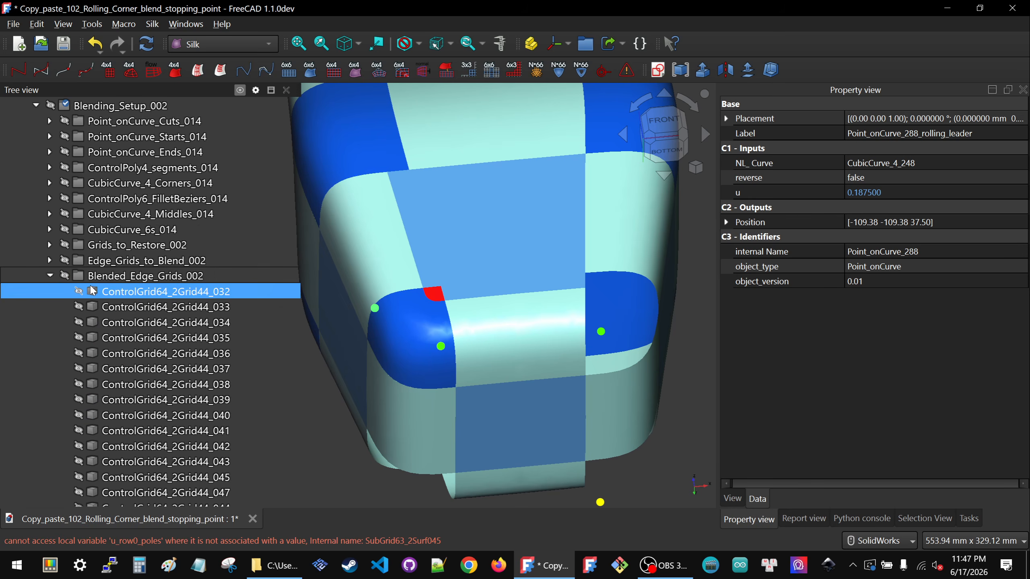
click(99, 230)
key(space)
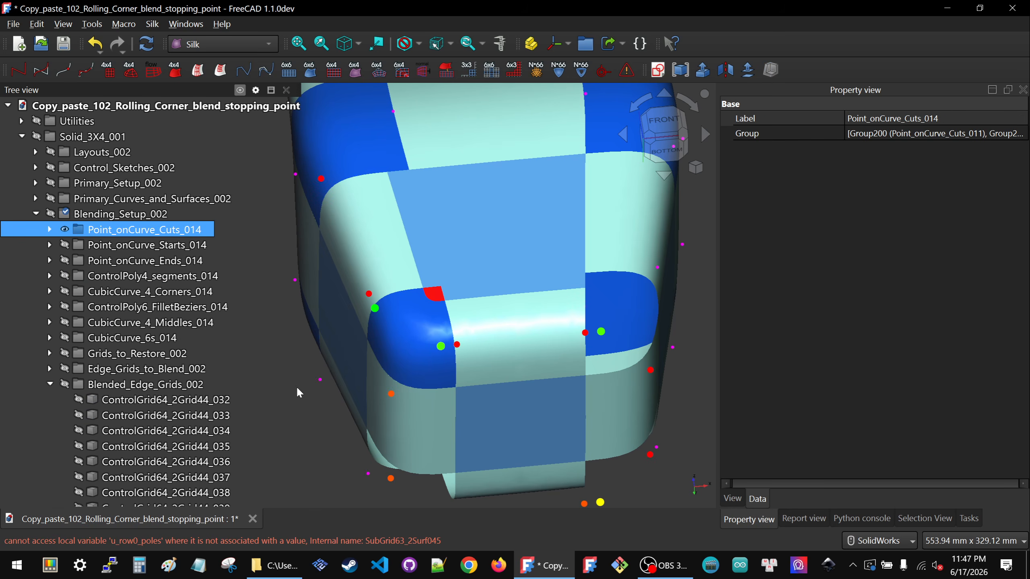
Inspect the expression driving the u parameter of Point_onCurve_280_rolling_leader, leaving its 0.75 factor as it is.
click(442, 347)
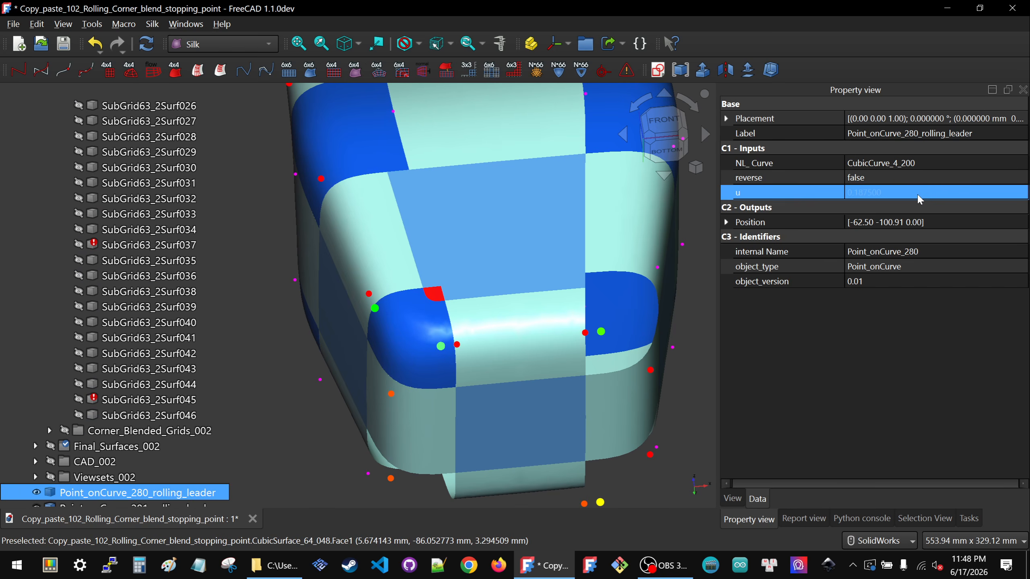
click(892, 193)
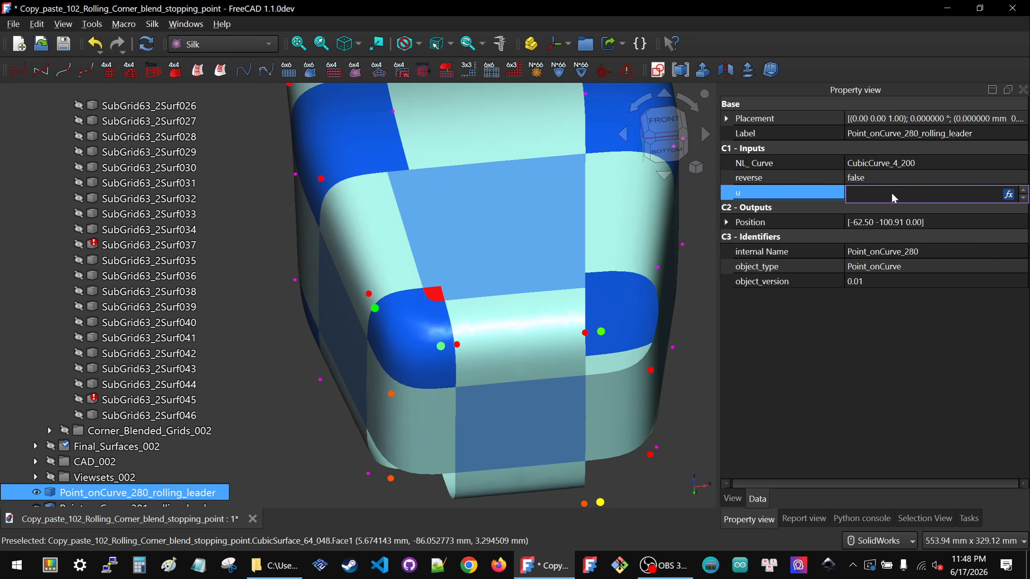
click(1009, 194)
drag(953, 167, 576, 184)
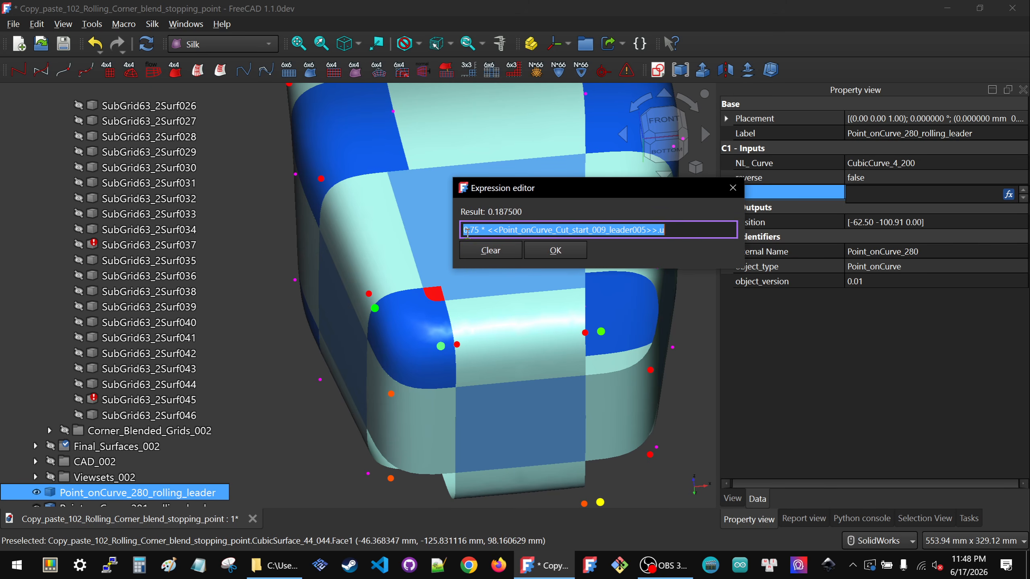
drag(470, 230, 476, 232)
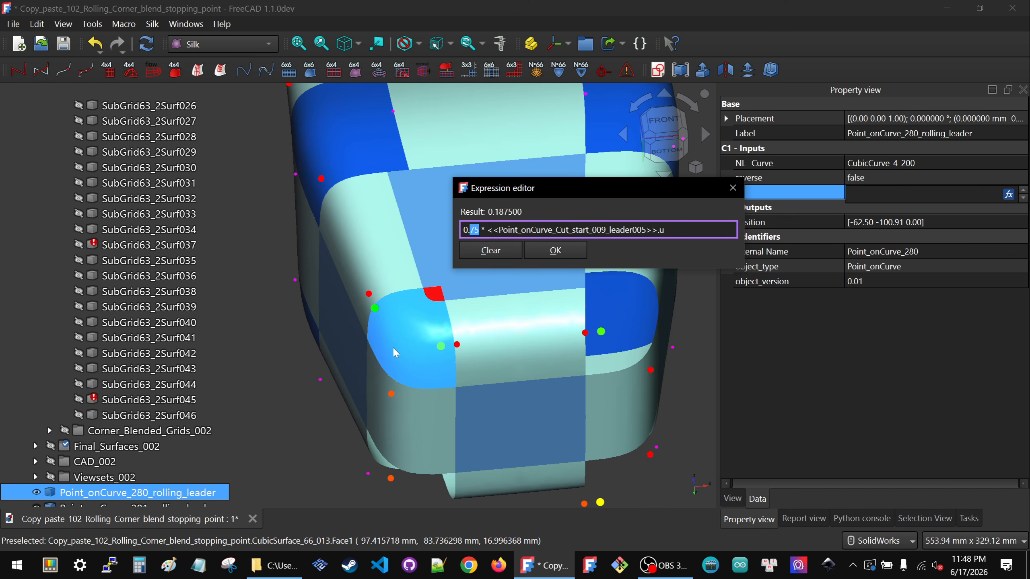
click(555, 250)
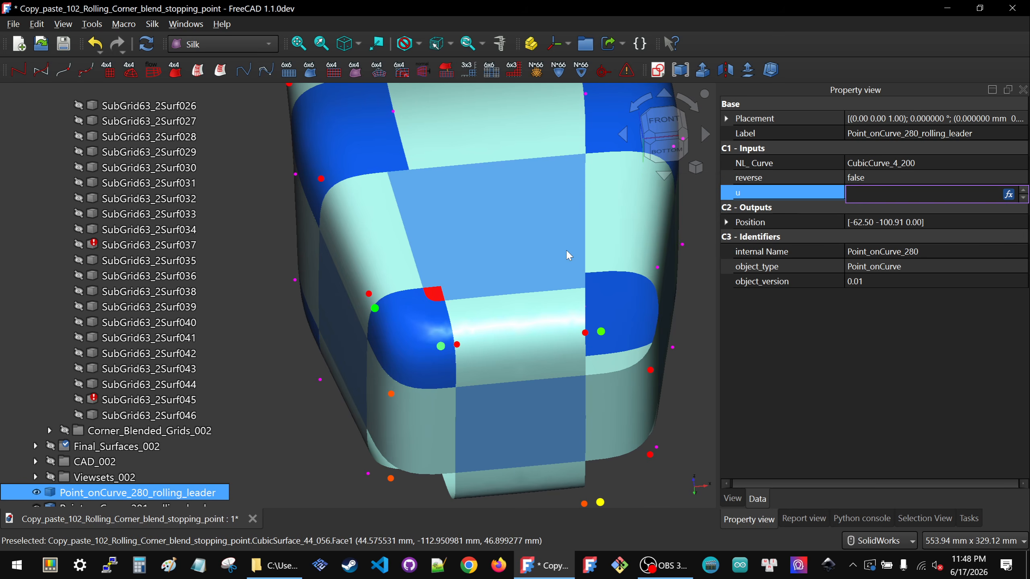
Show the Point_onCurve_Starts_014 group and bring the blended corner into close view.
click(170, 384)
scroll(535, 367, down, 3)
scroll(151, 250, up, 13)
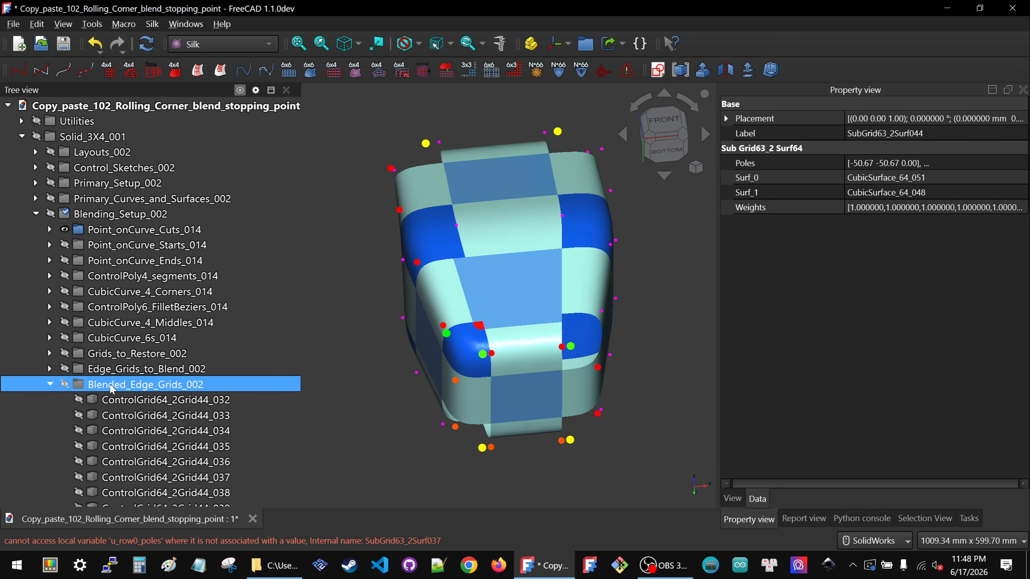
click(137, 239)
key(space)
click(400, 425)
scroll(468, 363, up, 4)
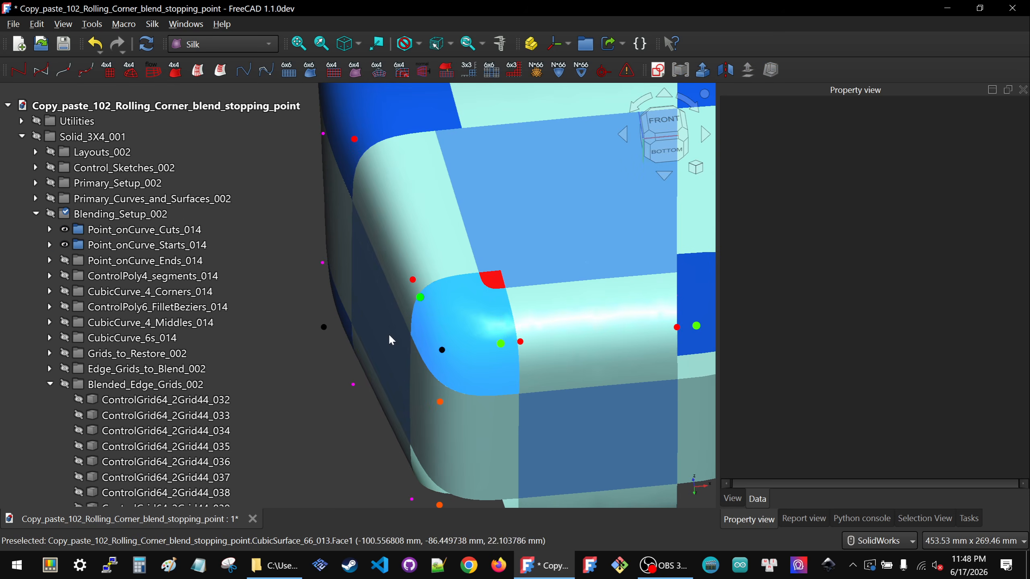
Set the u expression of Point_onCurve_280_rolling_leader to 0.25 * <<Point_onCurve_Cut_start_009_leader005>>.u.
click(501, 345)
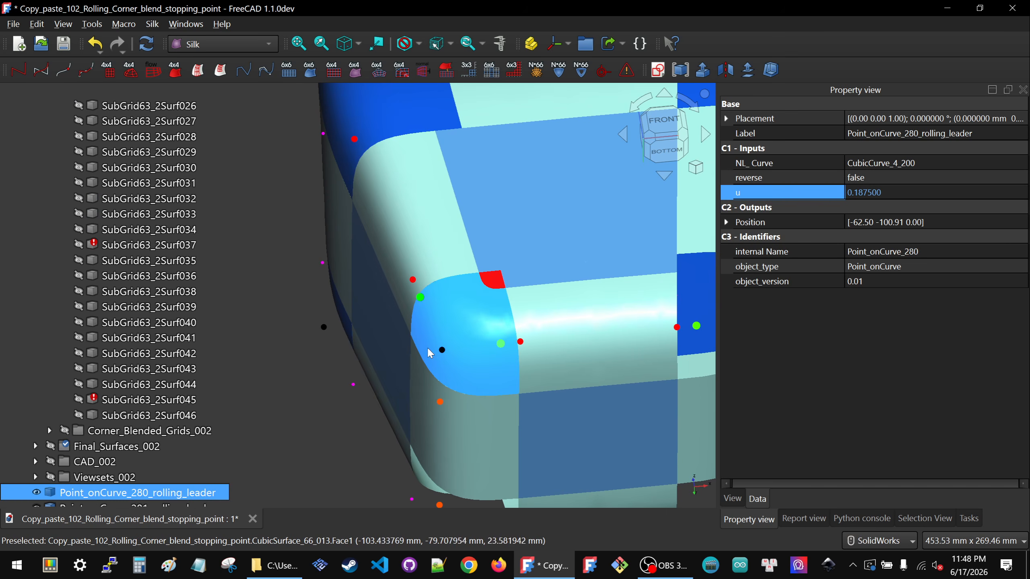
click(970, 193)
key(BackSpace)
click(1009, 194)
drag(968, 168, 688, 211)
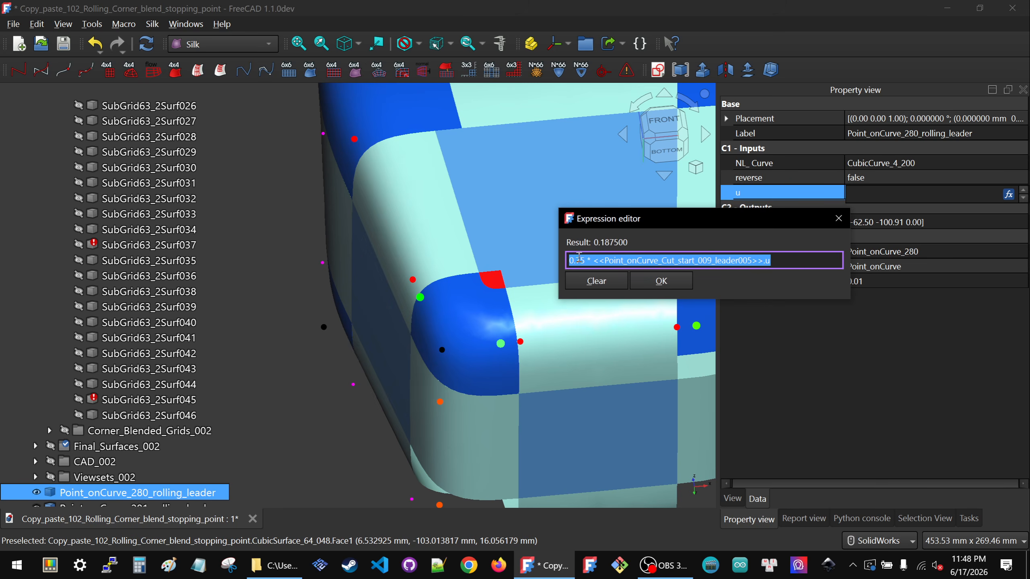
drag(576, 261, 582, 261)
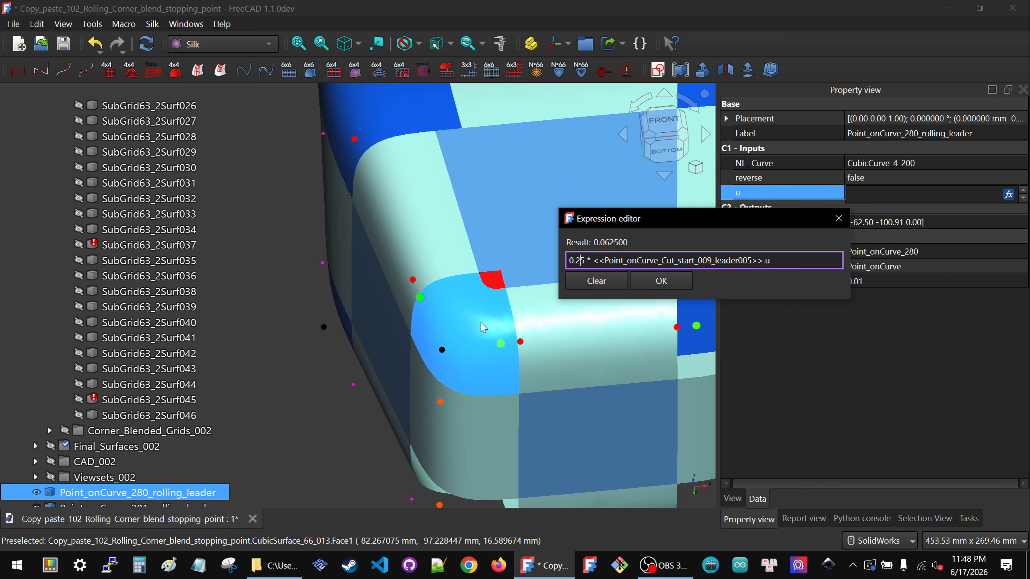
click(649, 281)
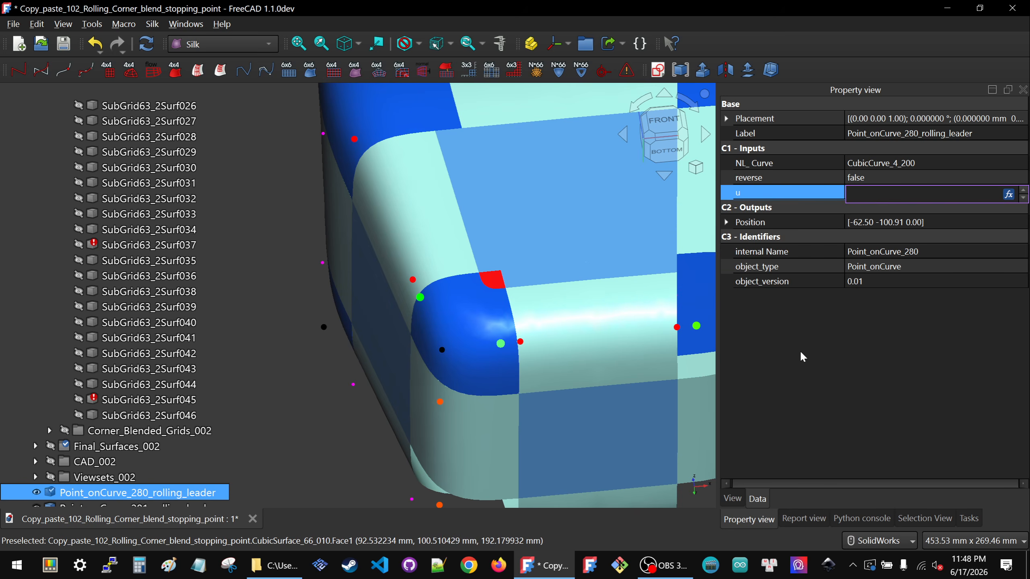
Examine the updated corner blend and select the adjoining red patch CubicSurface_64_052.
scroll(525, 350, down, 4)
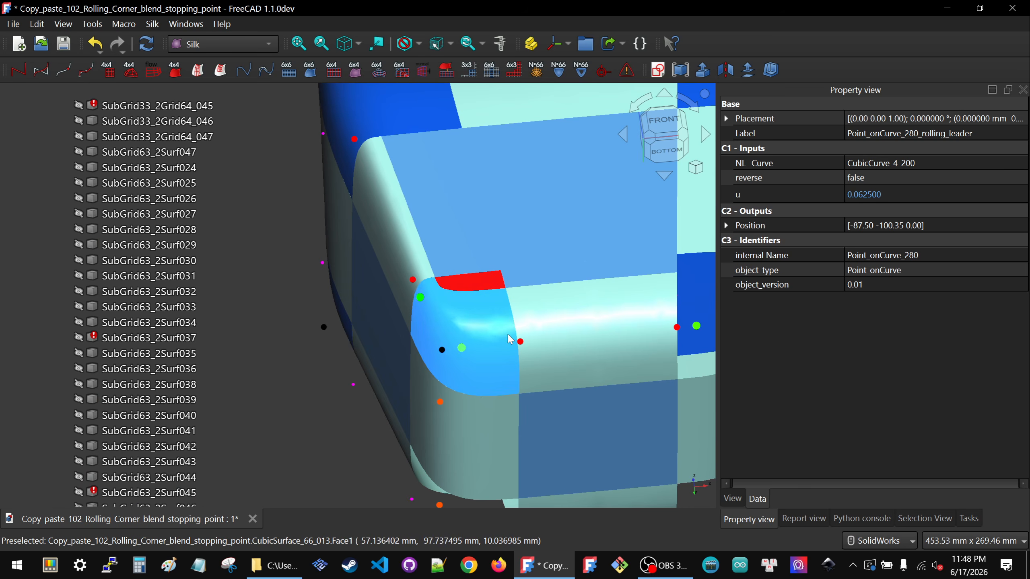
scroll(485, 355, up, 2)
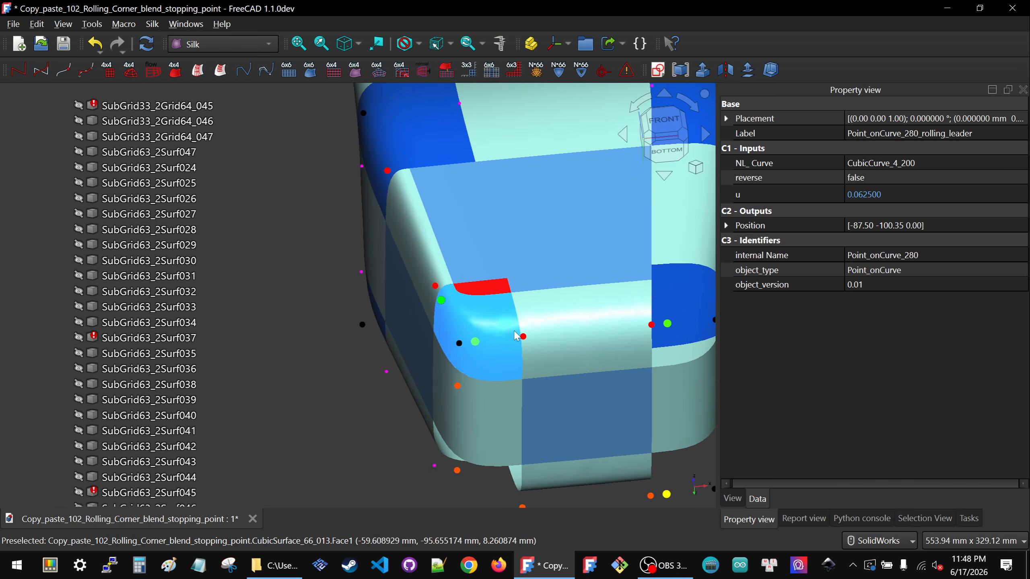
middle_drag(478, 328, 495, 308)
click(486, 290)
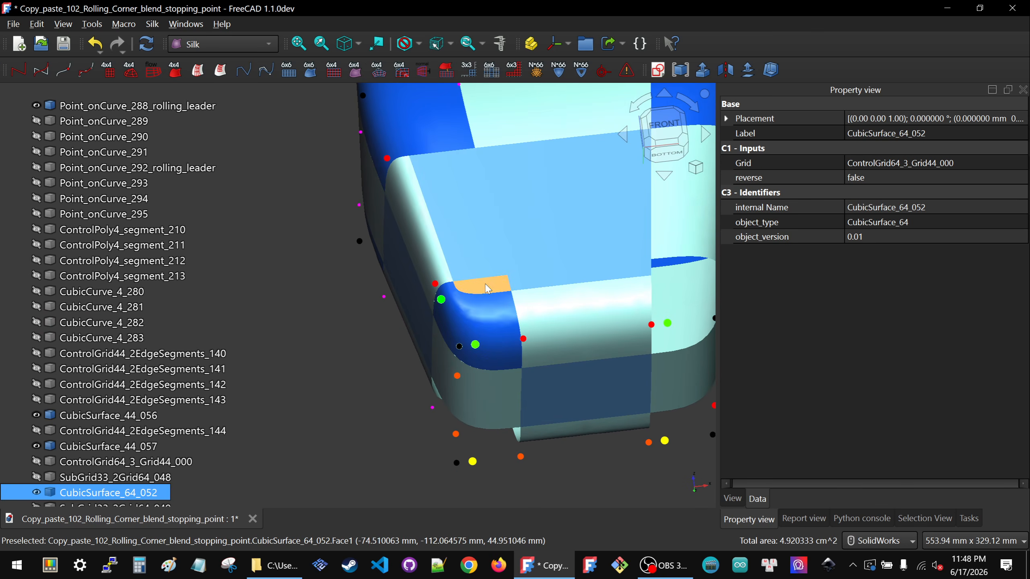
scroll(486, 291, up, 3)
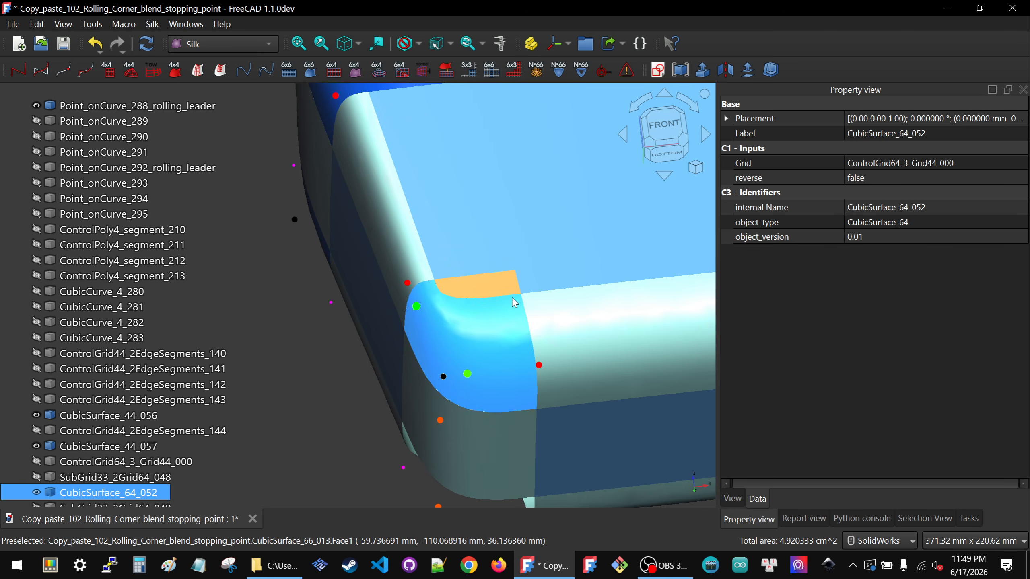
Set the u expression of Point_onCurve_288_rolling_leader to 0.25 * <<Point_onCurve_Cut_start_021_leader005>>.u.
click(417, 306)
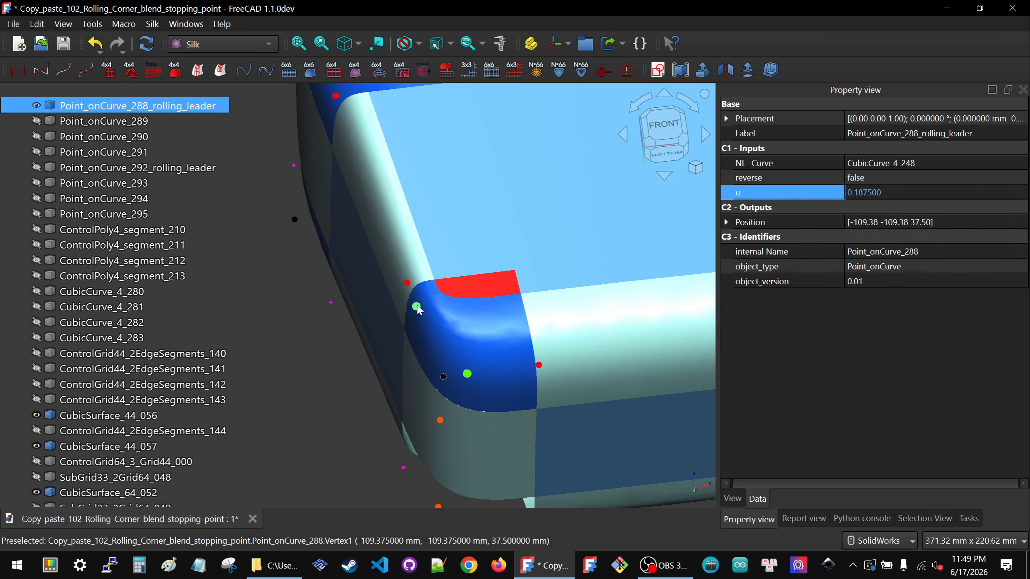
click(978, 194)
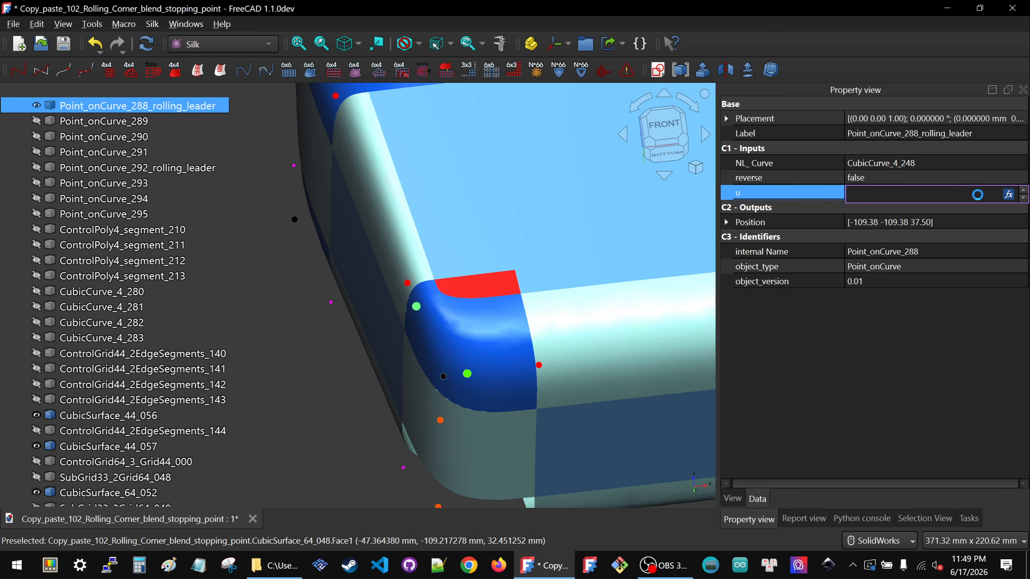
key(=)
drag(939, 175, 711, 218)
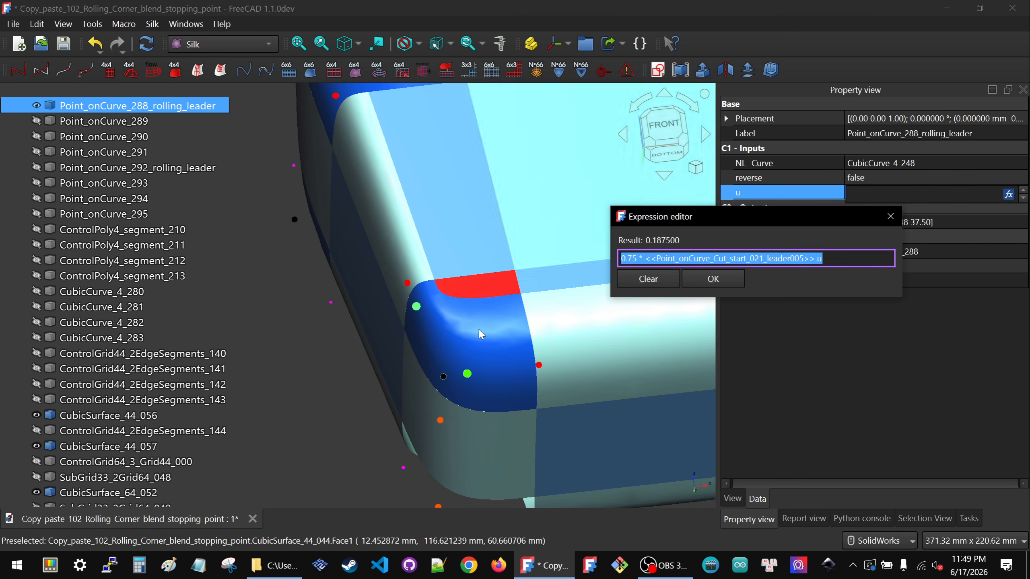
click(628, 258)
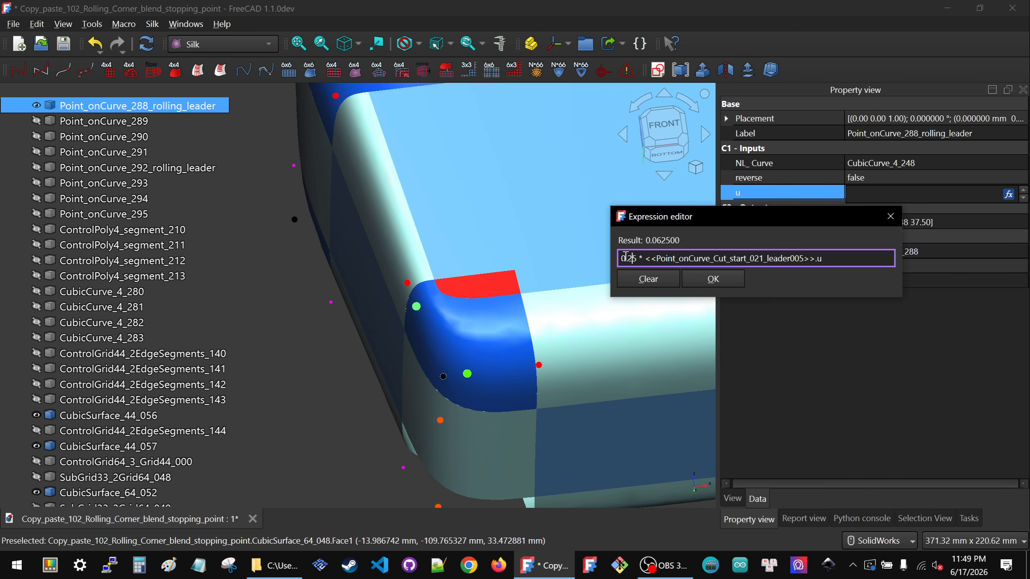
key(Return)
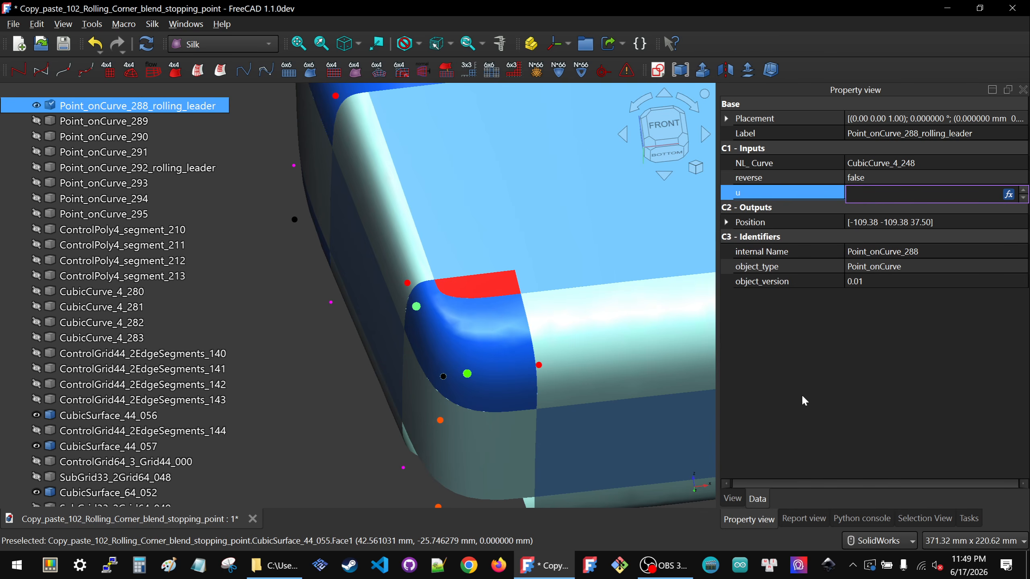
Examine the reshaped corner blend, the red patch and the neighbouring edge surface CubicSurface_64_051 from several angles and distances.
scroll(578, 302, down, 4)
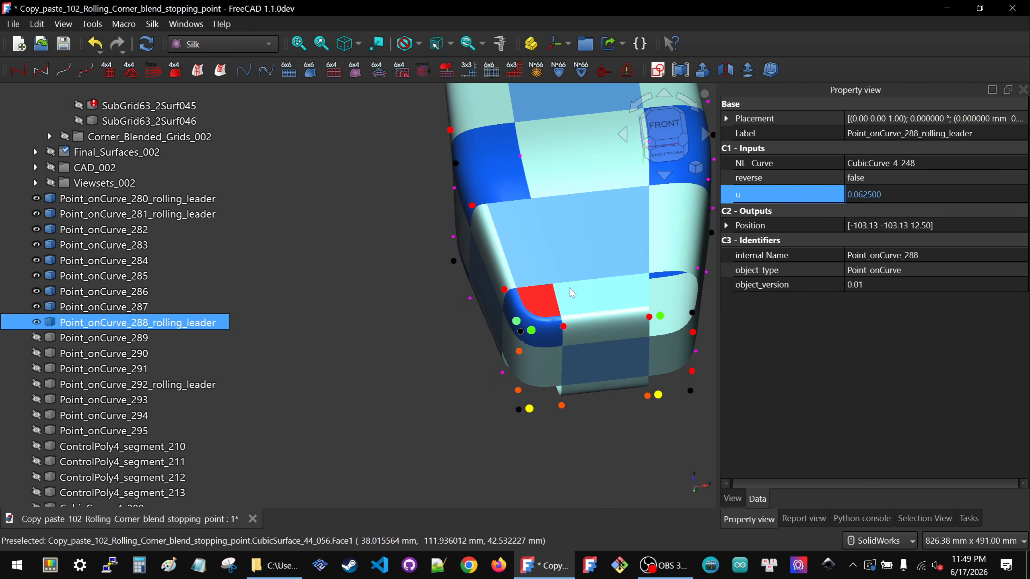
middle_drag(577, 302, 503, 279)
scroll(478, 284, up, 5)
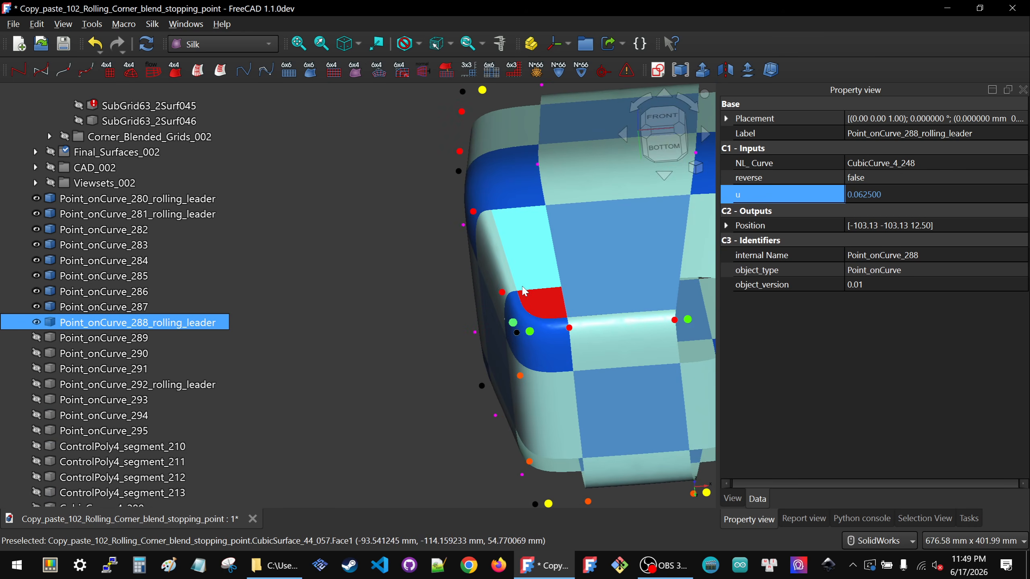
scroll(478, 284, down, 3)
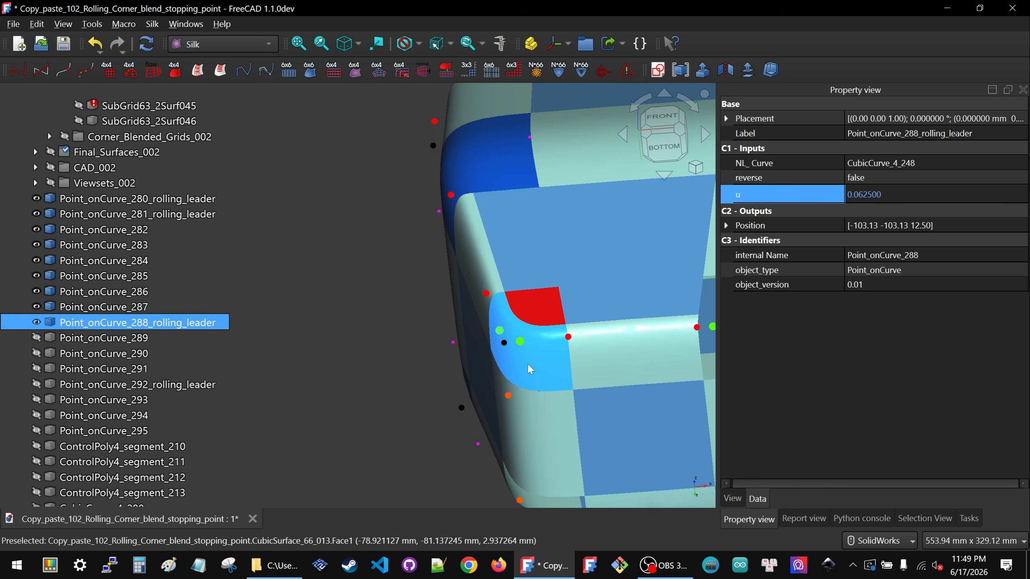
middle_drag(494, 357, 486, 253)
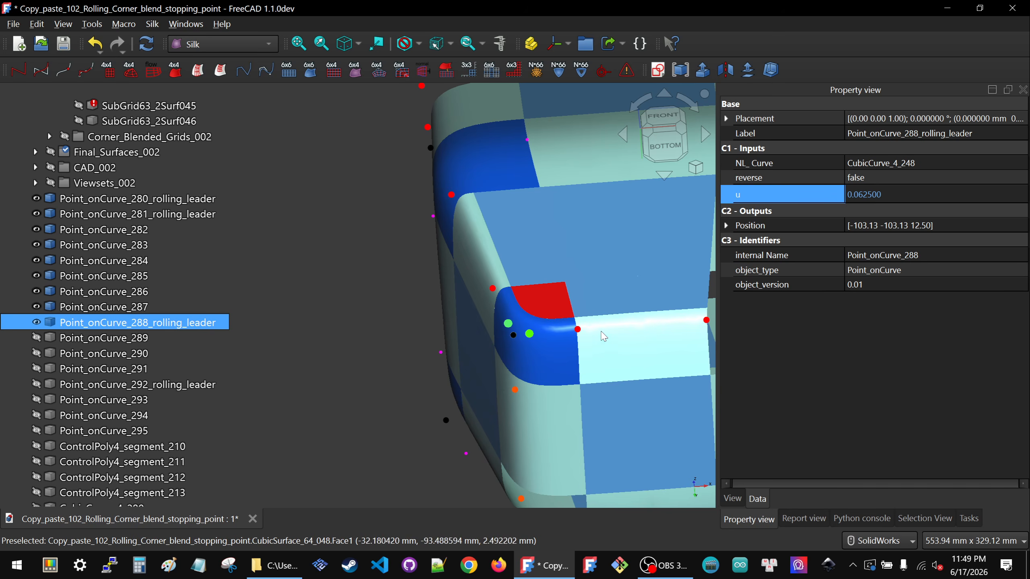
scroll(581, 327, up, 2)
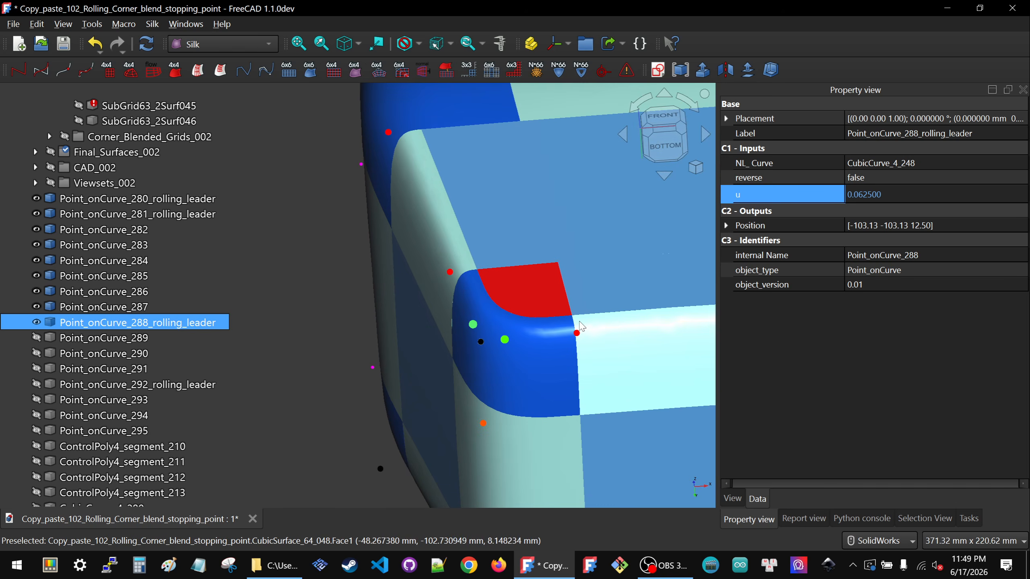
middle_drag(596, 328, 617, 329)
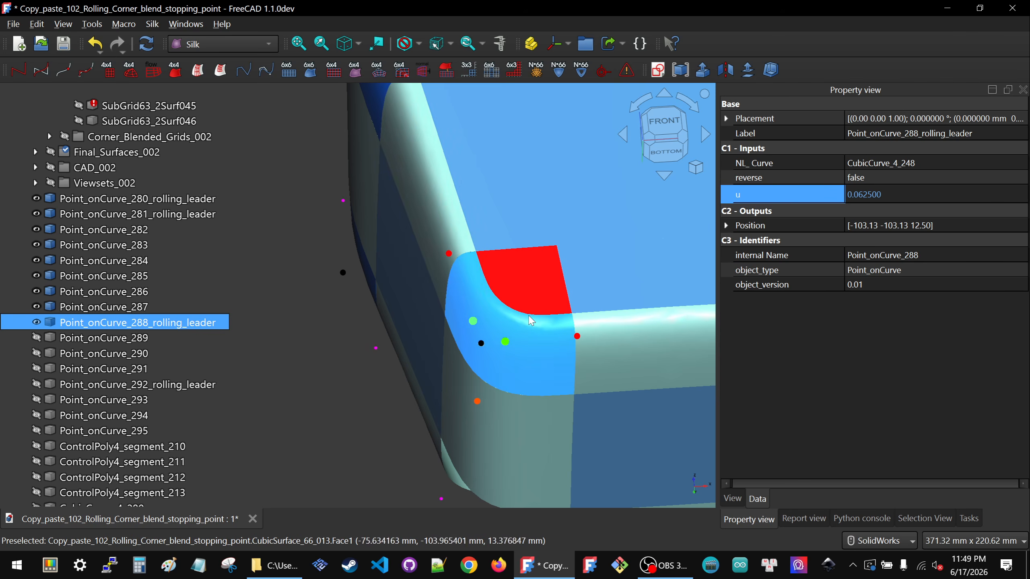
click(507, 355)
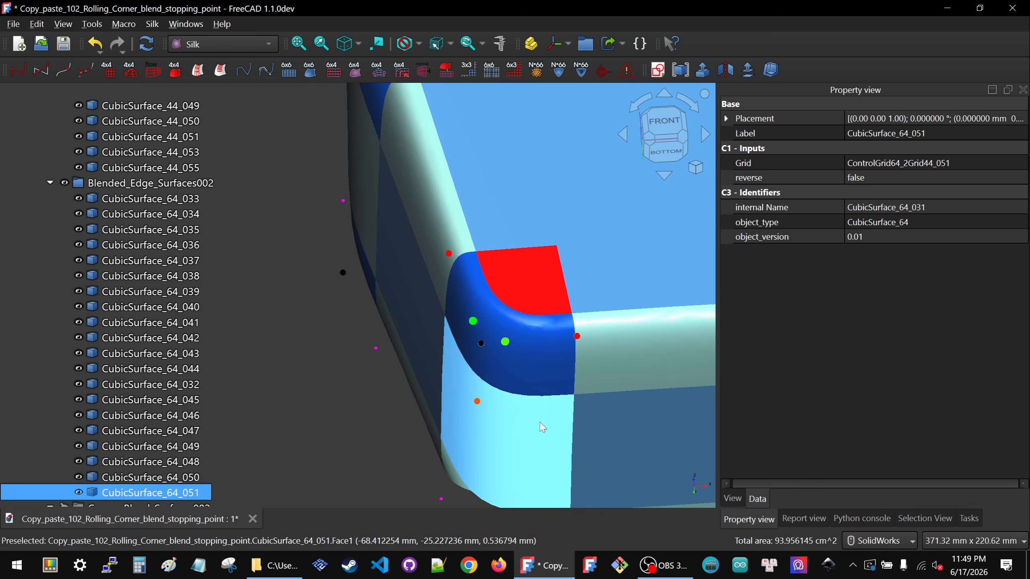
scroll(515, 365, down, 4)
scroll(525, 383, up, 3)
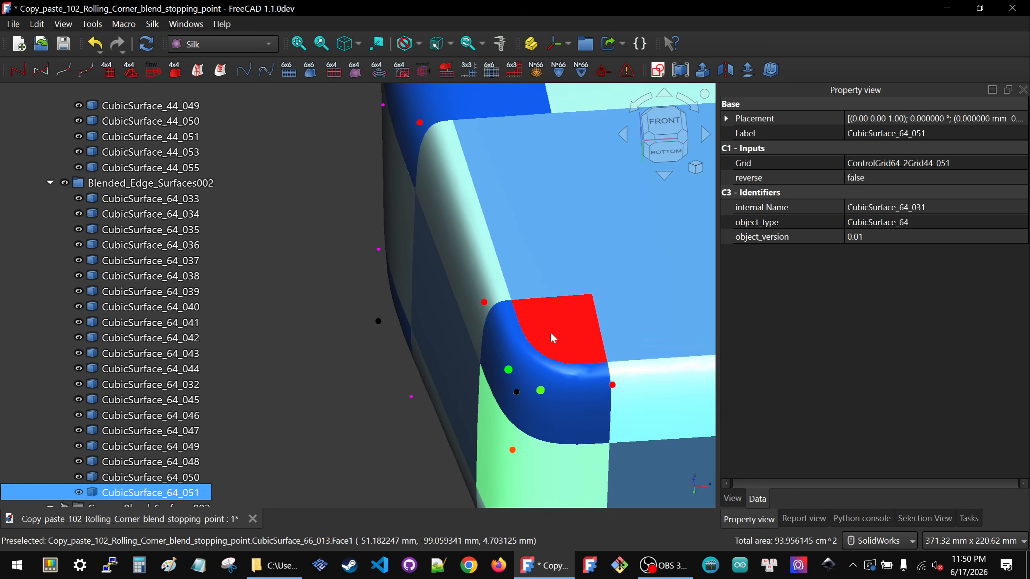
Examine the corner blend and red patch against the neighbouring edges and the opposite corner of the same face.
scroll(590, 361, down, 5)
scroll(571, 321, up, 2)
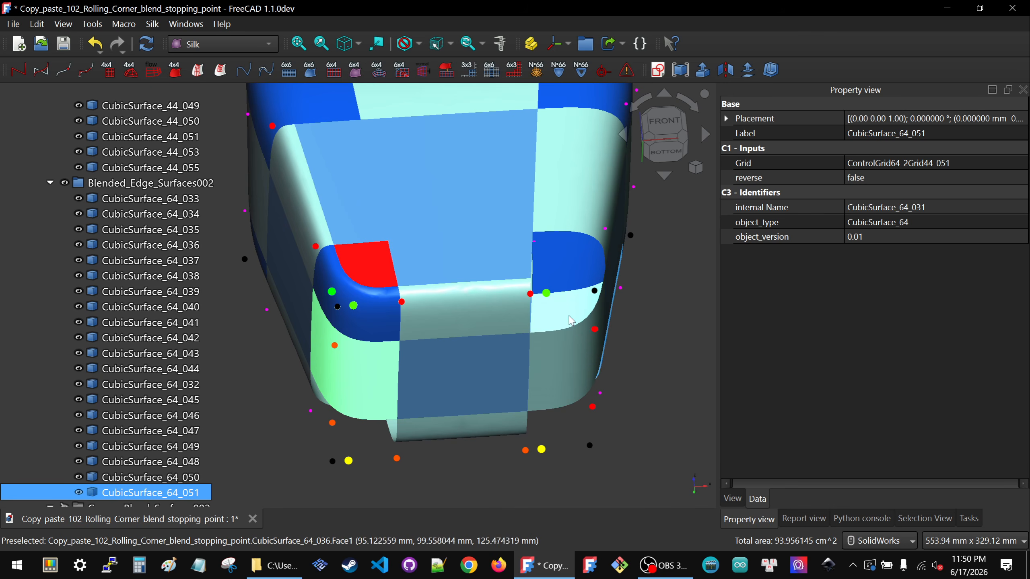
scroll(572, 321, down, 3)
scroll(377, 186, up, 4)
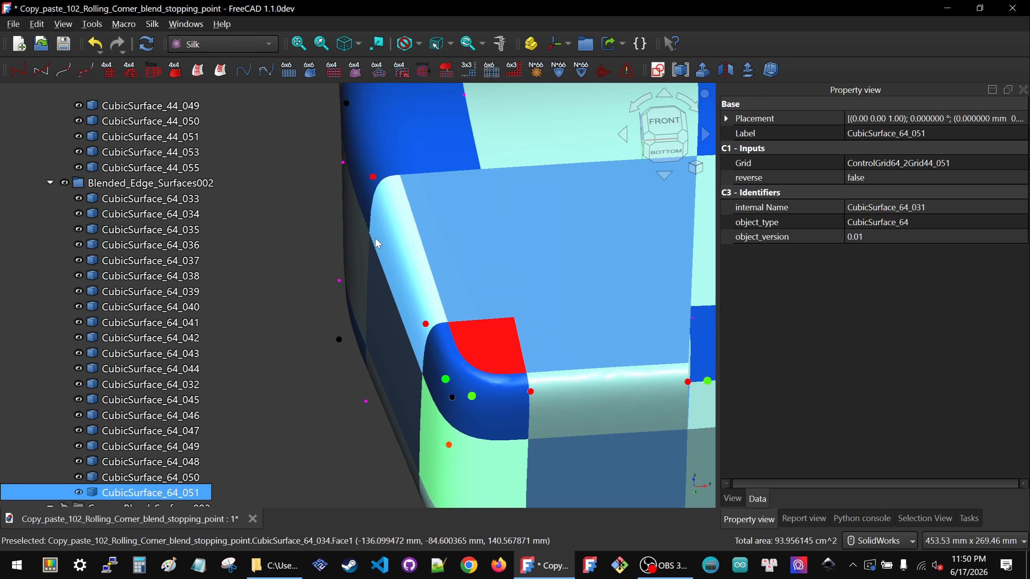
scroll(376, 241, down, 2)
scroll(501, 343, up, 3)
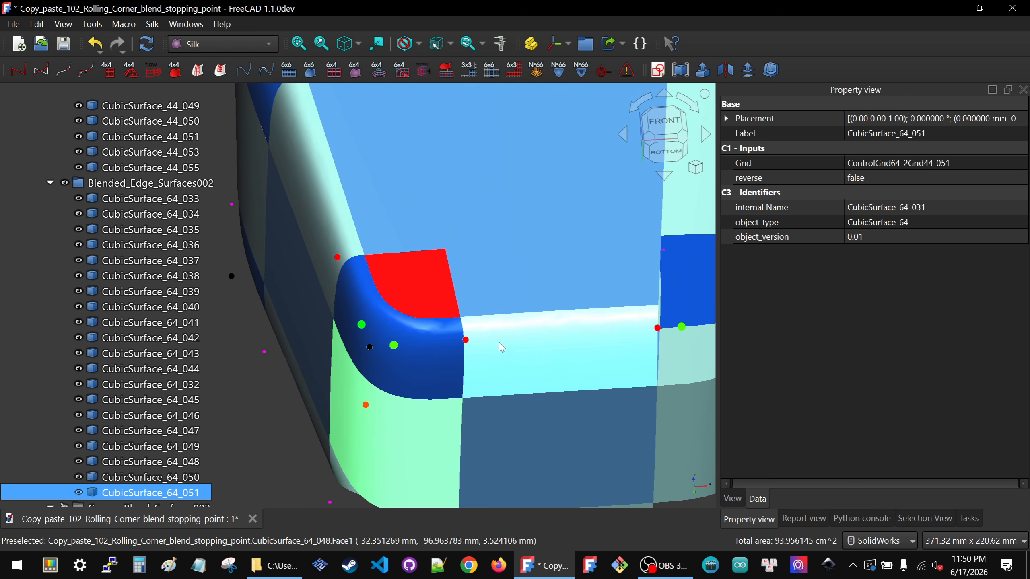
scroll(501, 343, down, 6)
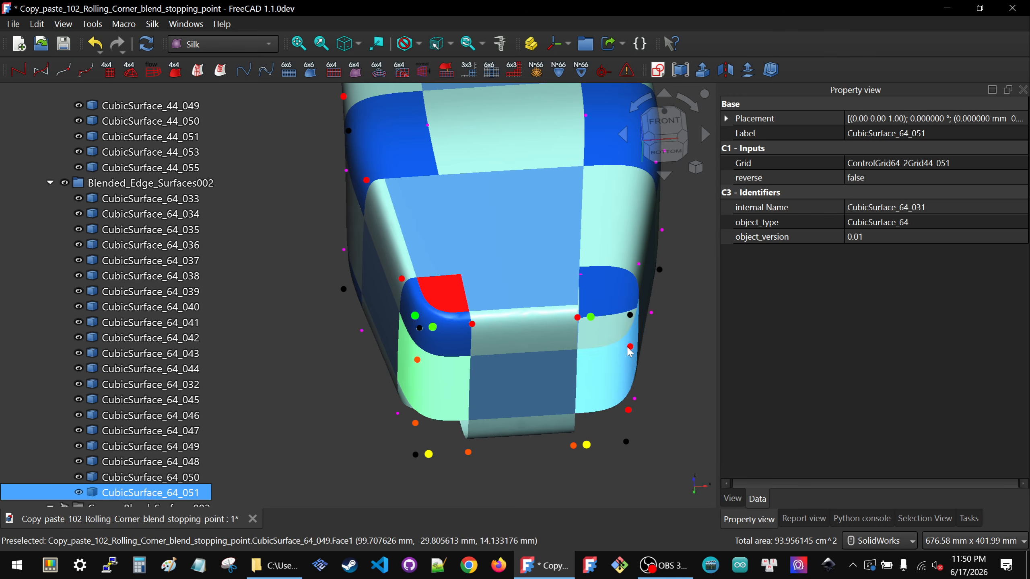
Set the u value of Point_onCurve_Cut_start_010_leader005 to 0.125.
click(630, 348)
click(953, 191)
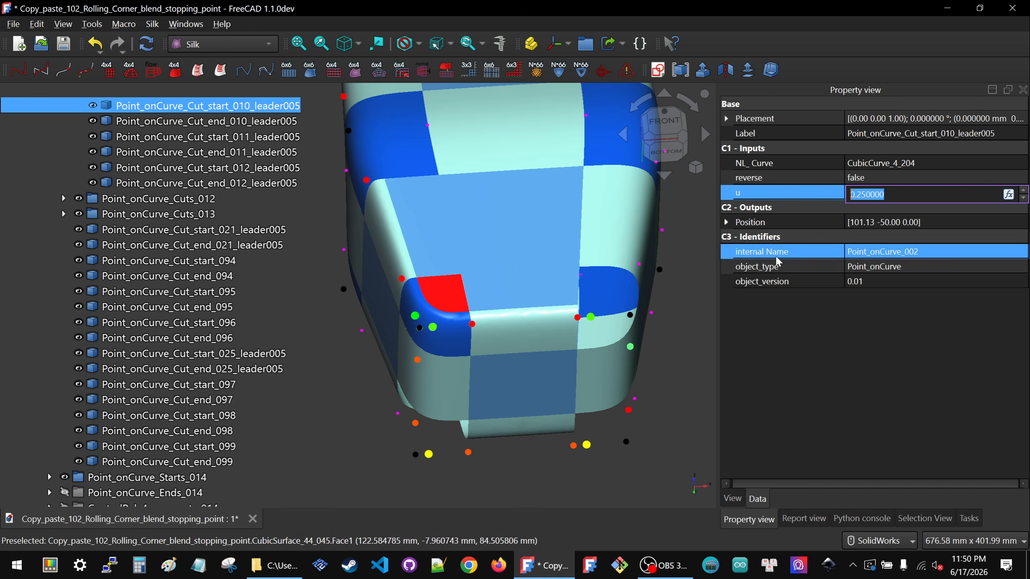
scroll(474, 335, down, 1)
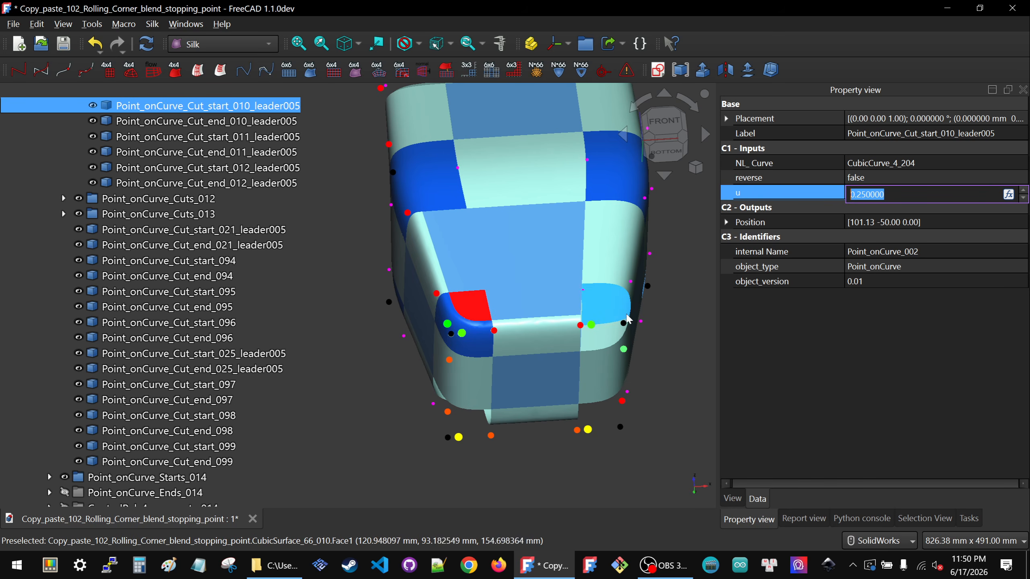
scroll(628, 345, down, 2)
scroll(627, 345, up, 2)
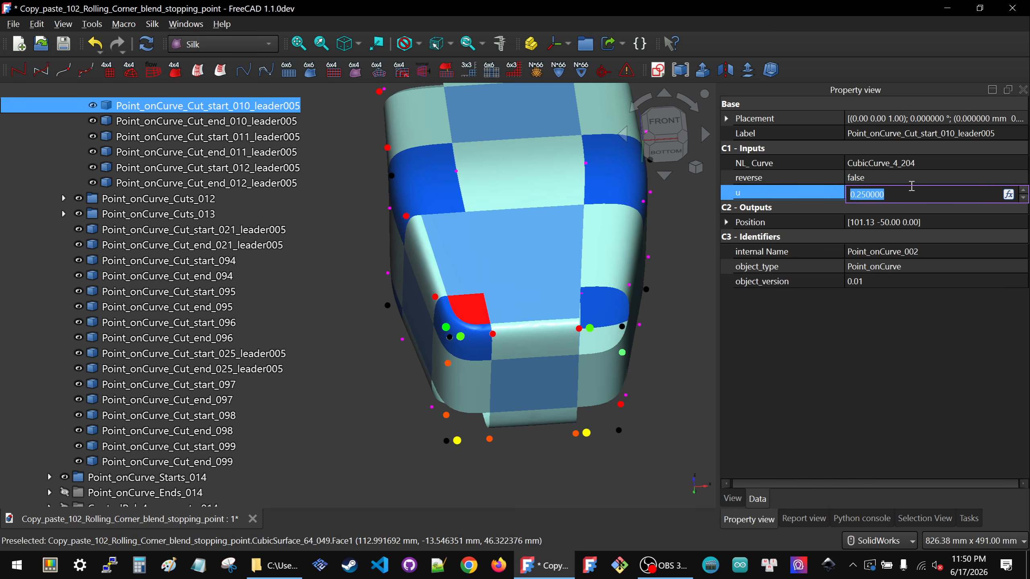
text(.125)
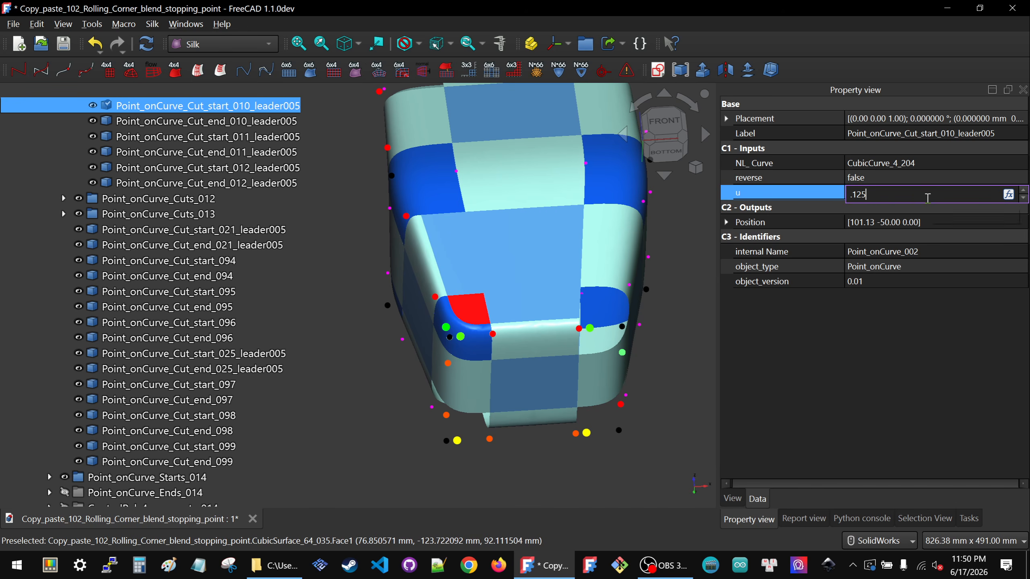
key(Return)
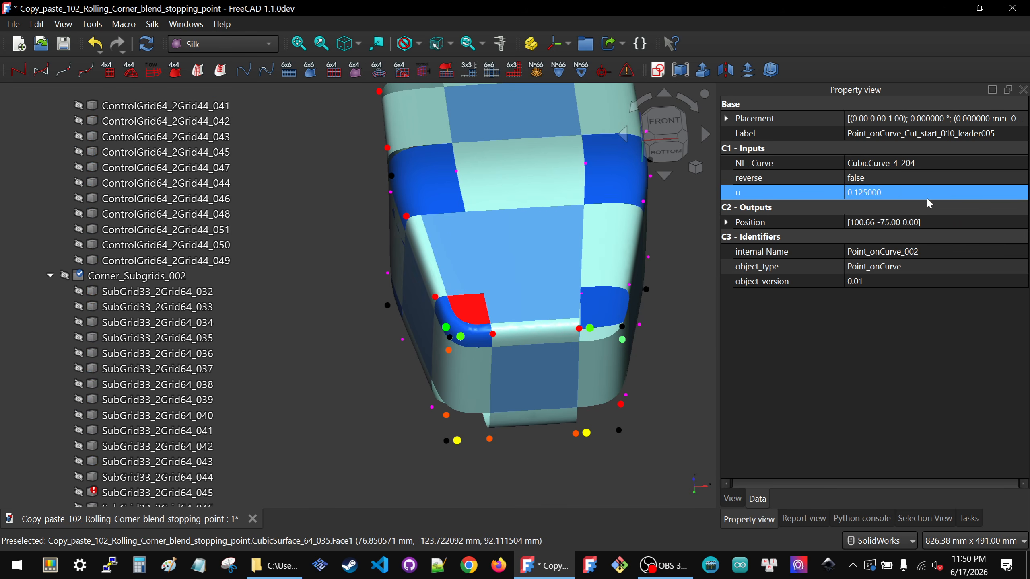
Examine the reshaped corner blend from other angles and check the display properties of the edge and face surfaces around it.
scroll(434, 299, up, 2)
middle_drag(433, 308, 430, 258)
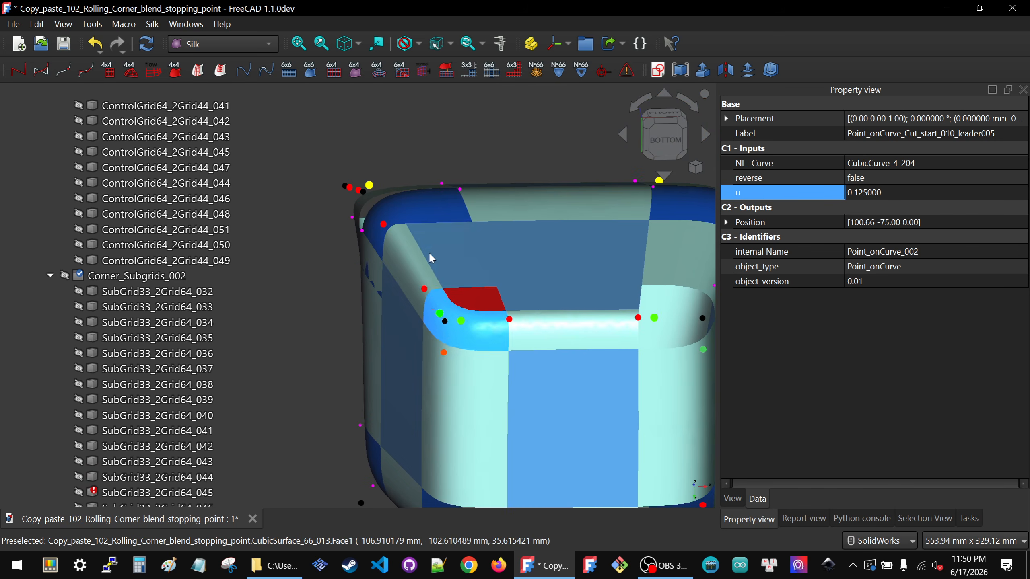
middle_drag(532, 328, 523, 408)
click(462, 325)
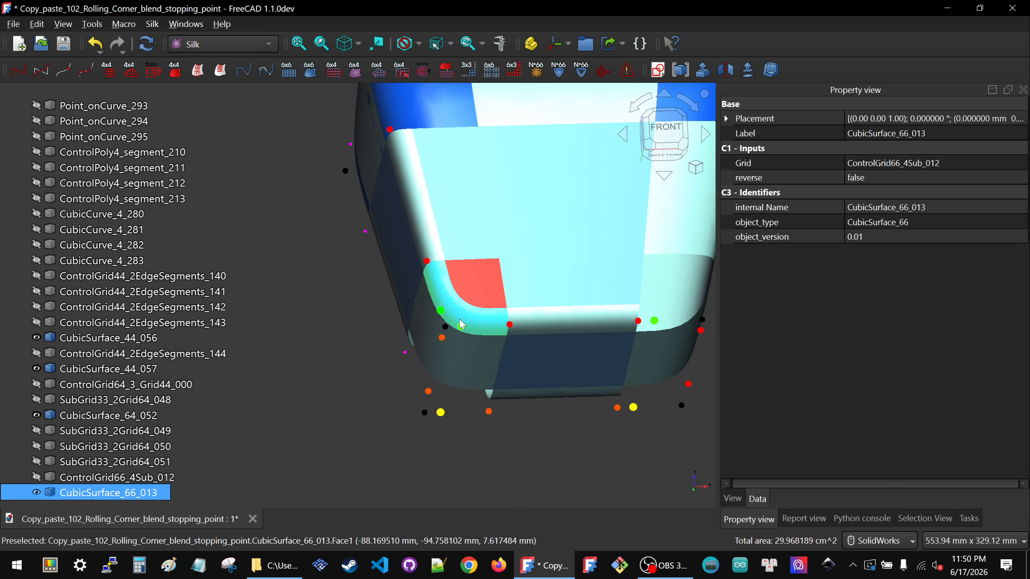
click(554, 328)
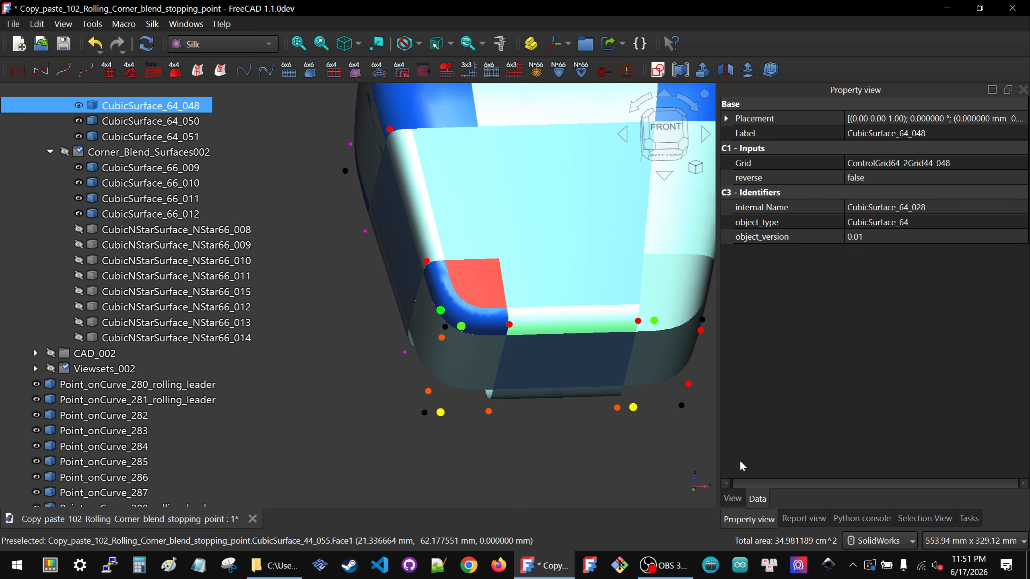
click(732, 498)
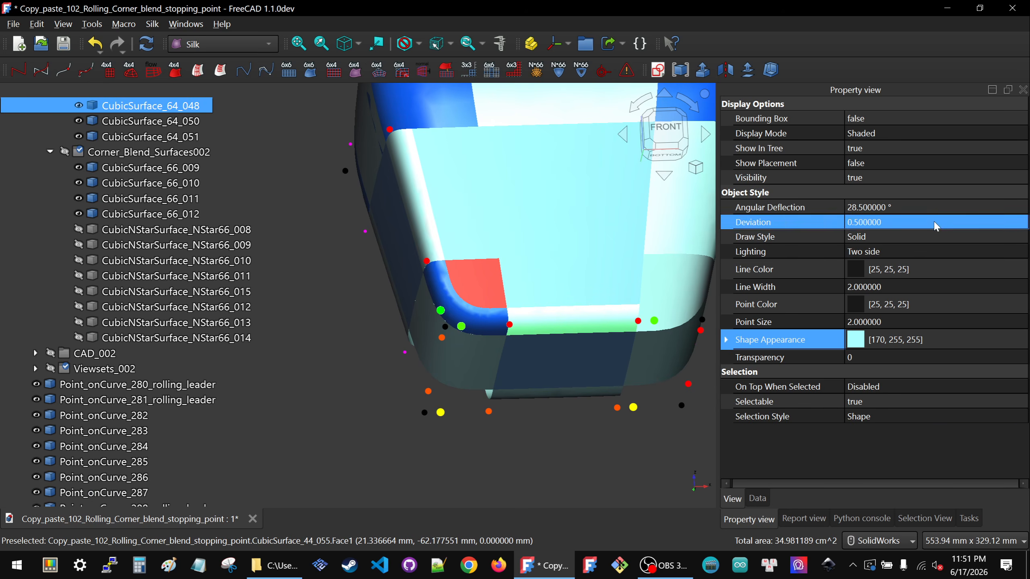
click(551, 240)
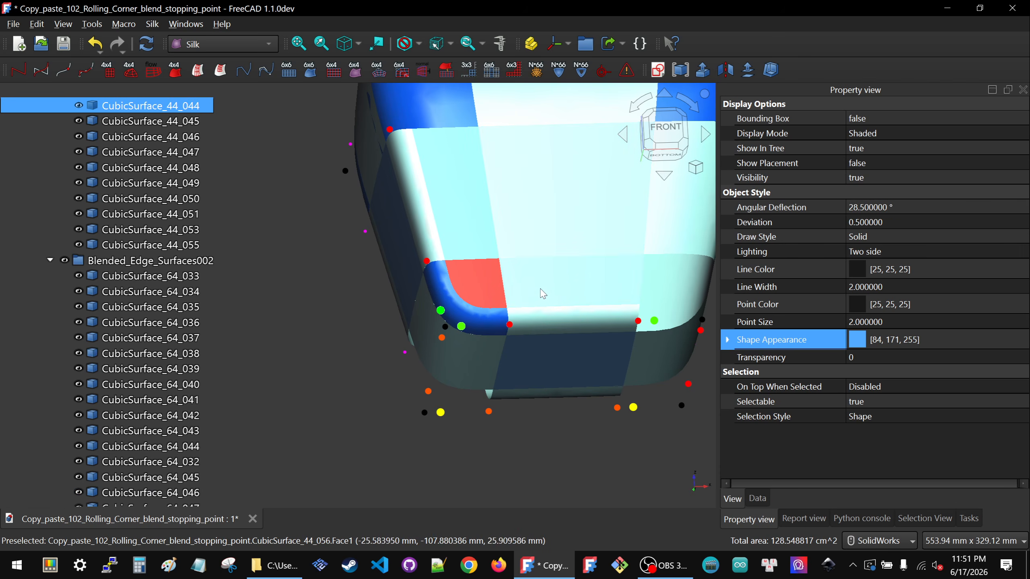
click(464, 208)
middle_drag(463, 268, 464, 257)
scroll(466, 284, up, 3)
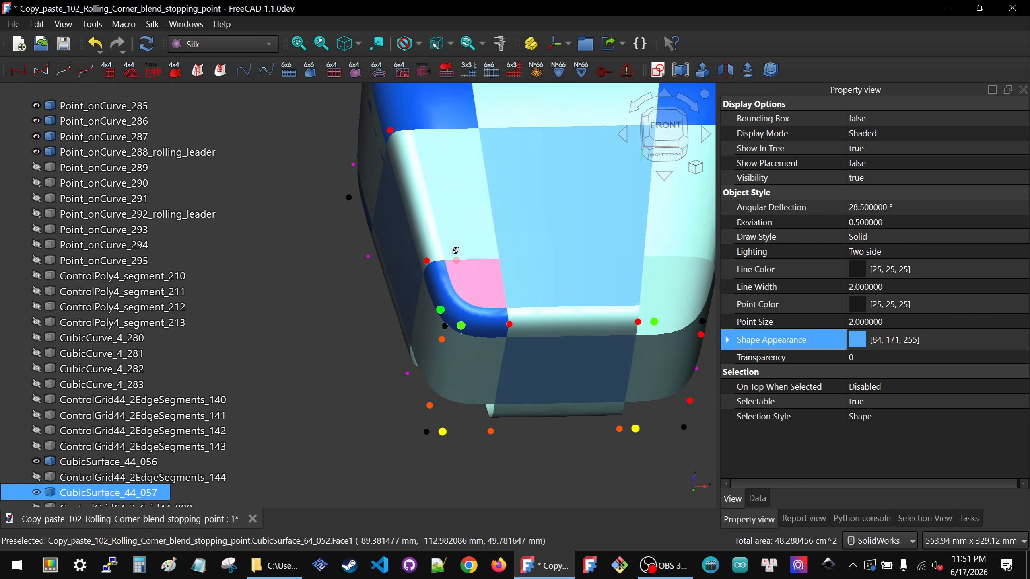
Set angular deflection to 1° and deviation to 0.3 for the corner blend, red patch, three adjoining edge surfaces and the front face surfaces.
click(472, 399)
ctrl+click(573, 341)
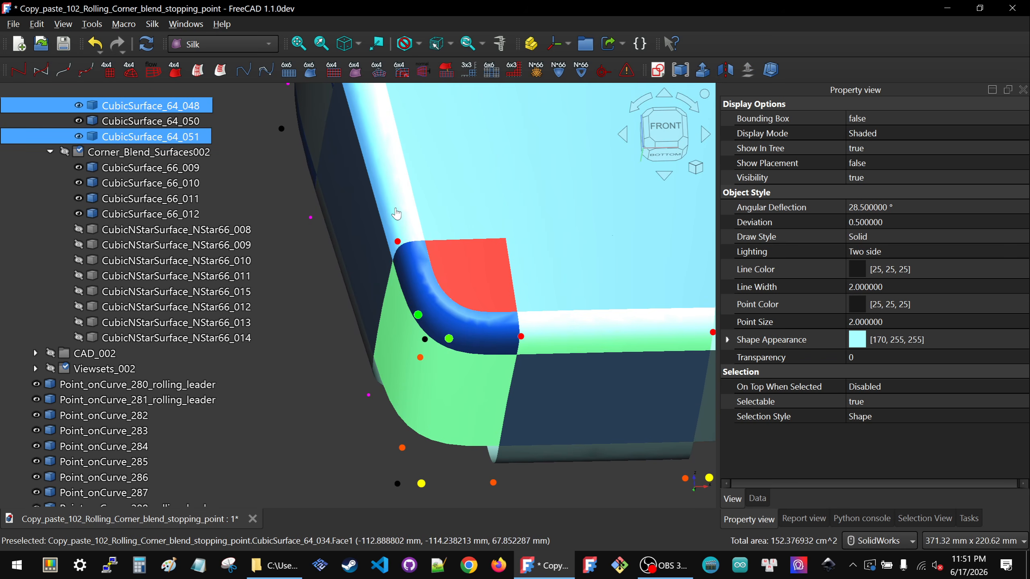
ctrl+click(426, 260)
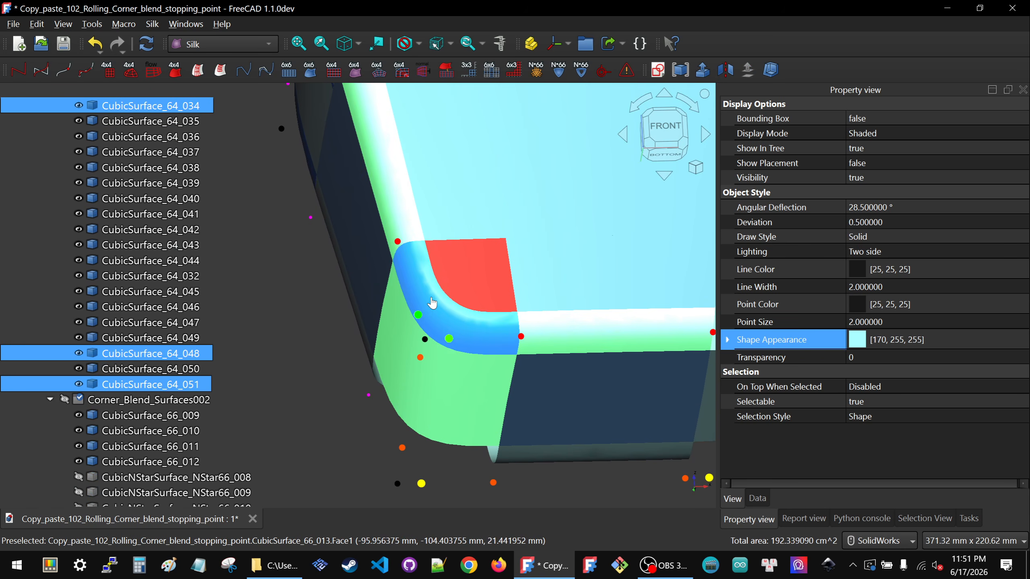
ctrl+click(431, 302)
ctrl+click(460, 271)
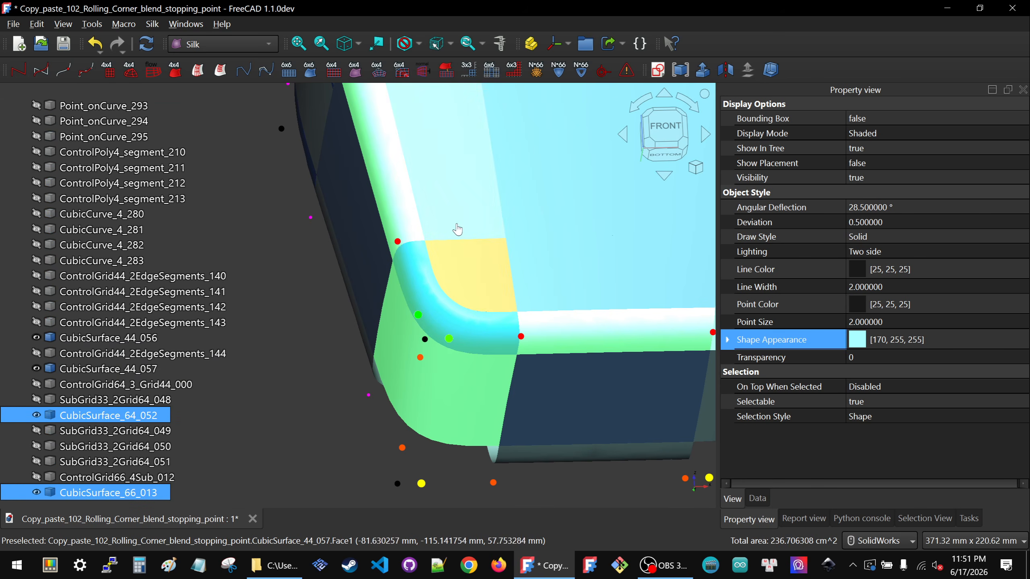
ctrl+click(480, 240)
ctrl+click(535, 191)
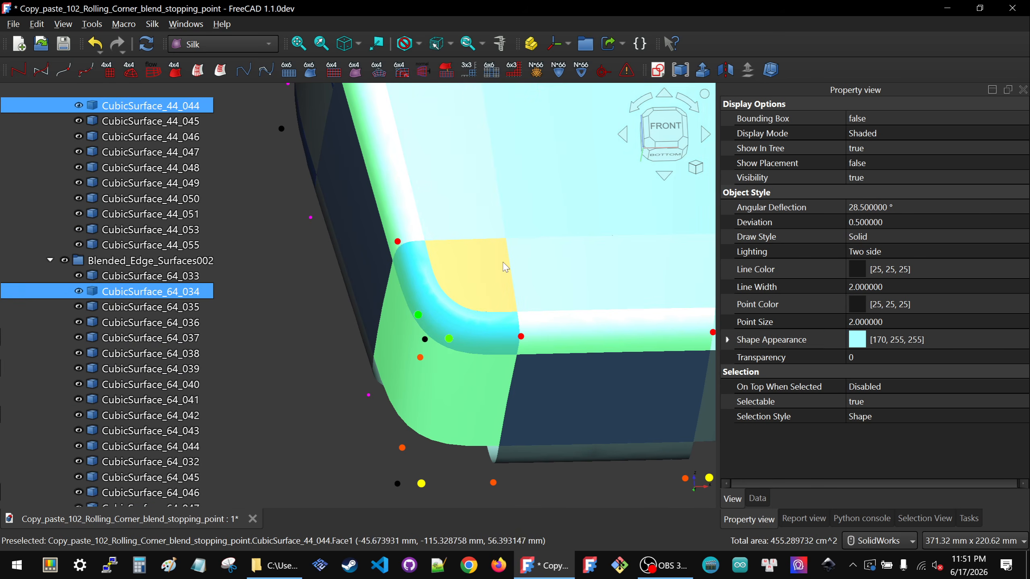
click(963, 209)
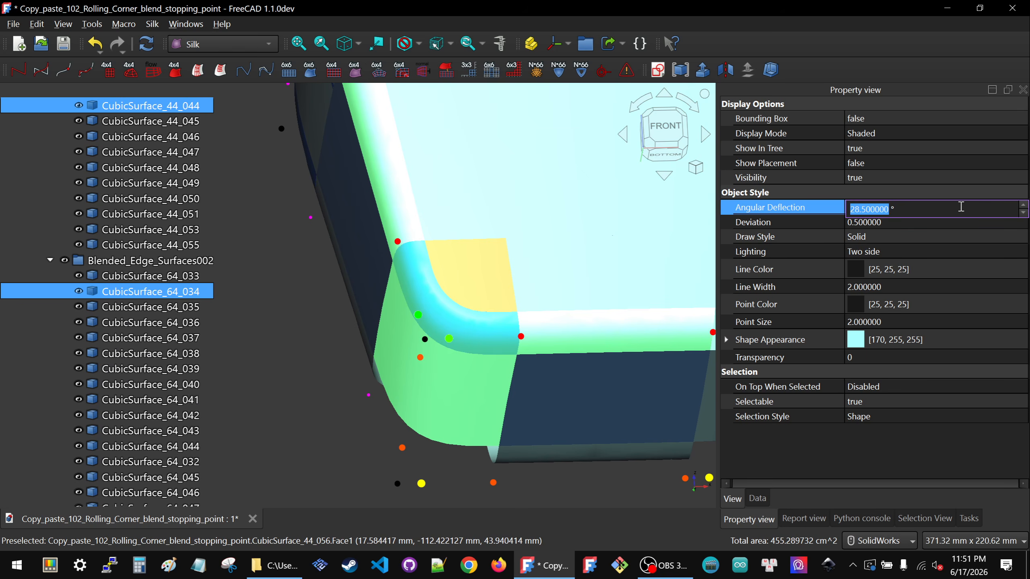
text(1)
click(959, 221)
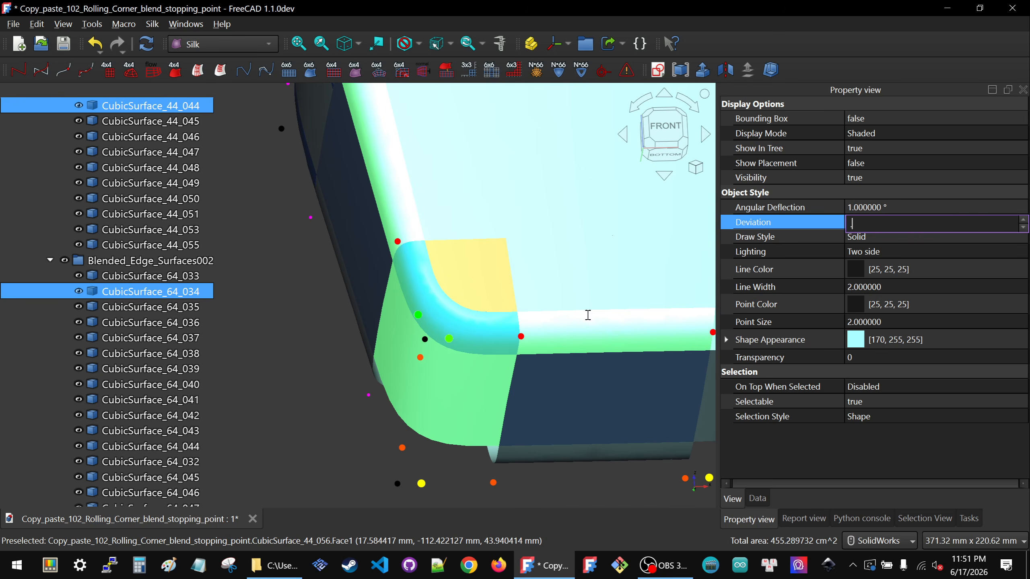
click(342, 343)
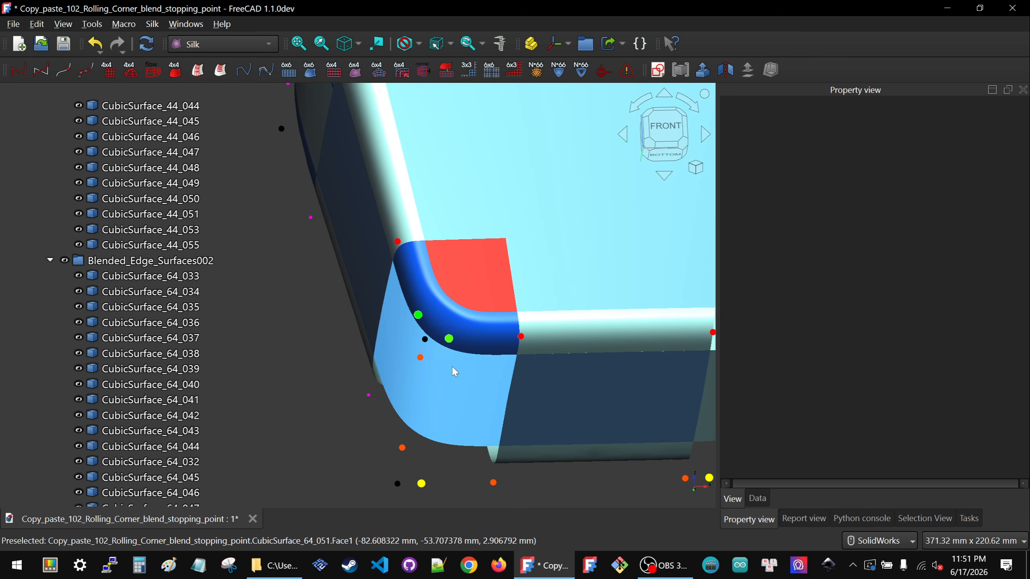
Recolour the corner blend, red patch, three adjoining edge surfaces and the front face surfaces to pink (255, 85, 127).
middle_drag(458, 387, 467, 353)
click(467, 353)
ctrl+click(475, 324)
ctrl+click(532, 311)
ctrl+click(492, 263)
ctrl+click(413, 207)
ctrl+click(523, 191)
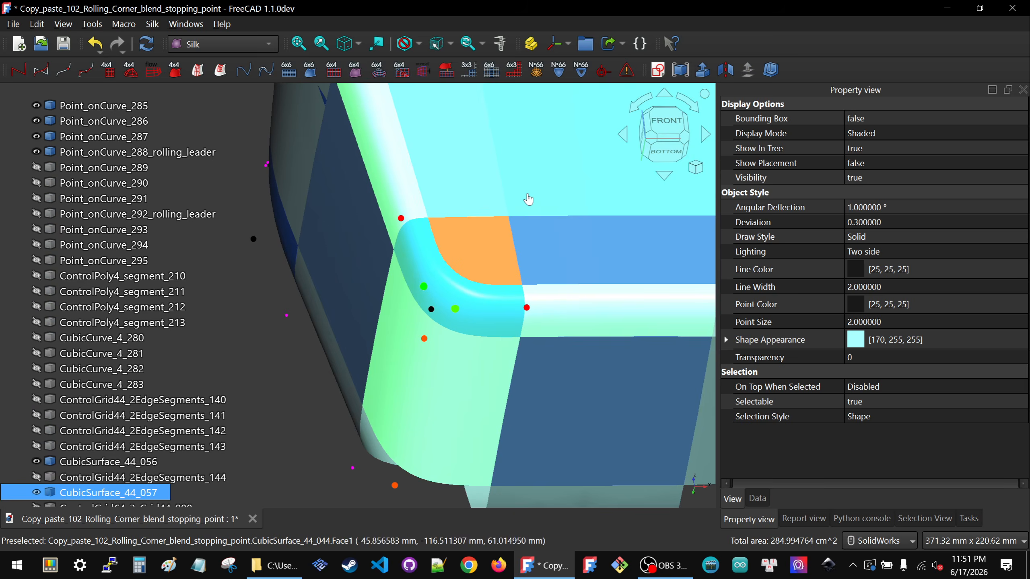
ctrl+click(546, 235)
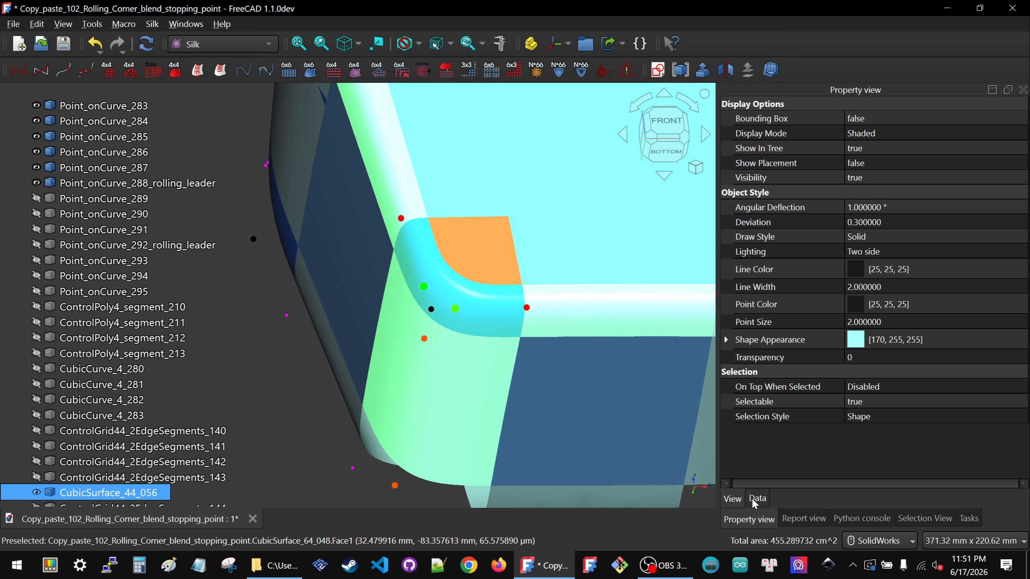
click(932, 340)
click(933, 341)
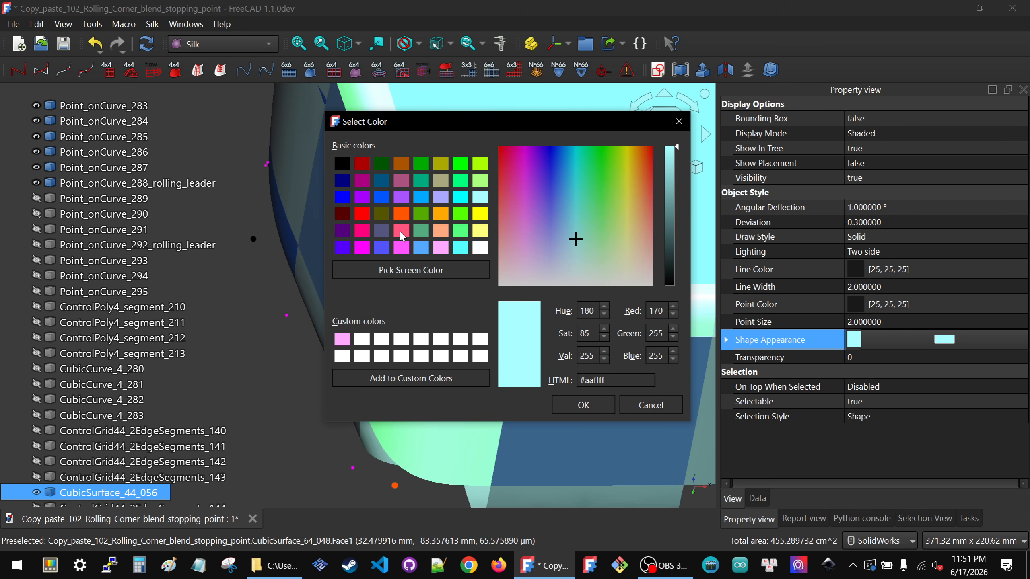
click(401, 232)
click(587, 405)
click(360, 493)
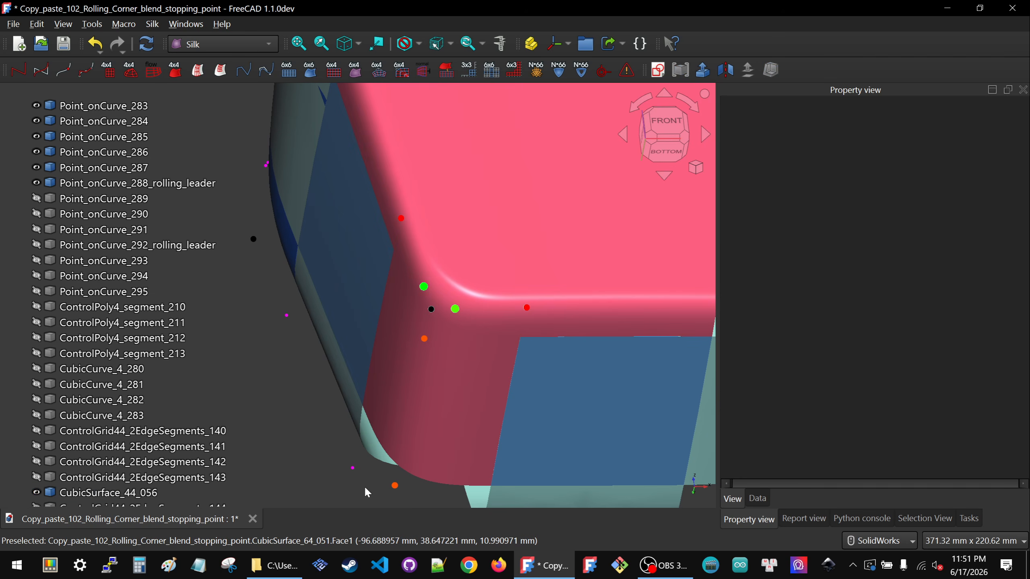
Recolour the two flat side surfaces CubicSurface_44_047 and CubicSurface_44_055 beside the corner to the same pink (255, 85, 127).
middle_drag(372, 471, 389, 420)
click(630, 388)
ctrl+click(326, 325)
click(881, 340)
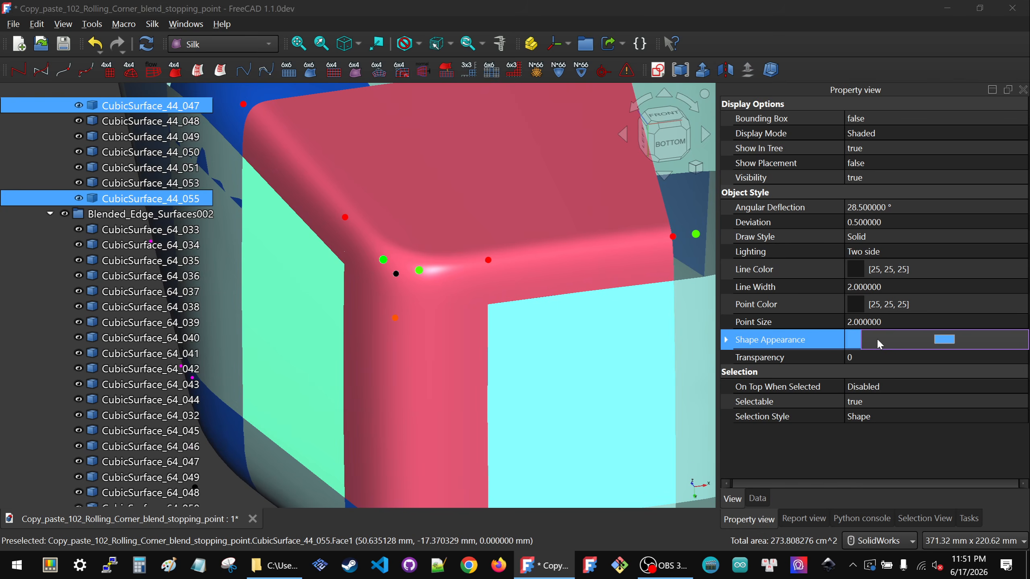
click(880, 340)
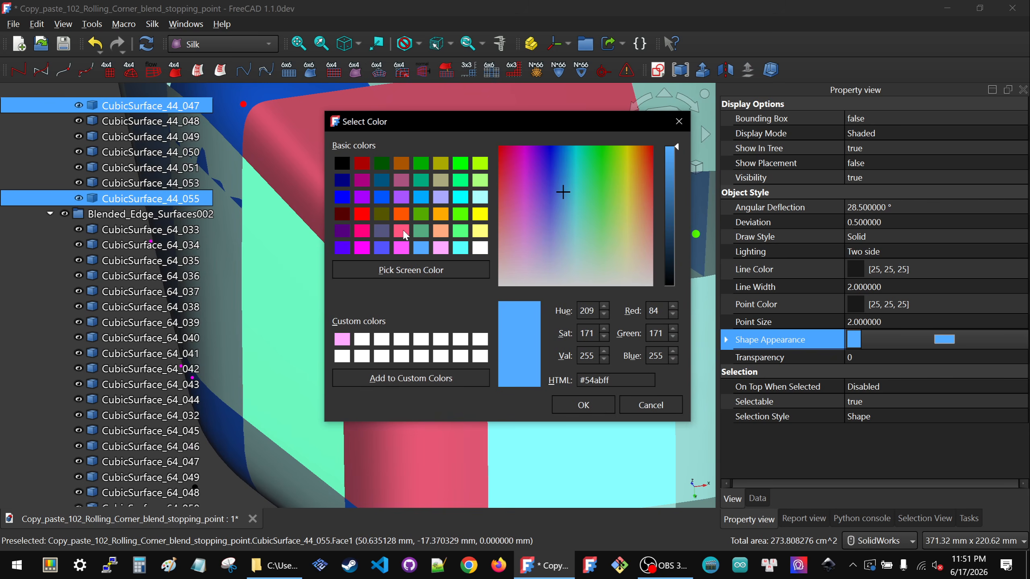
click(403, 231)
click(583, 405)
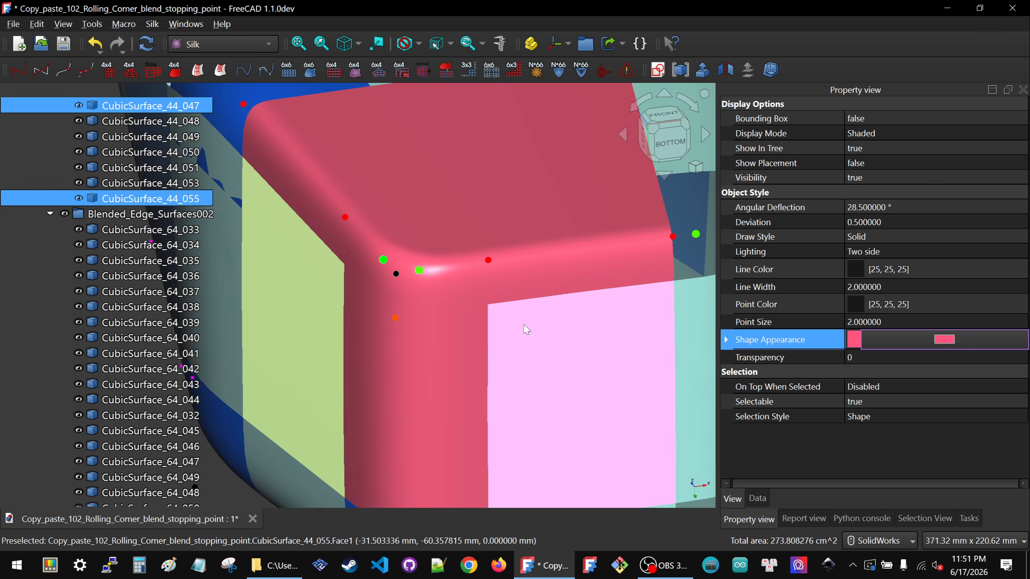
scroll(384, 457, down, 3)
click(405, 468)
Examine the shading continuity across the pink corner from several angles and distances, singling out the patch CubicSurface_64_052.
middle_drag(422, 443, 468, 499)
scroll(561, 437, up, 4)
middle_drag(552, 426, 514, 433)
middle_drag(534, 489, 531, 445)
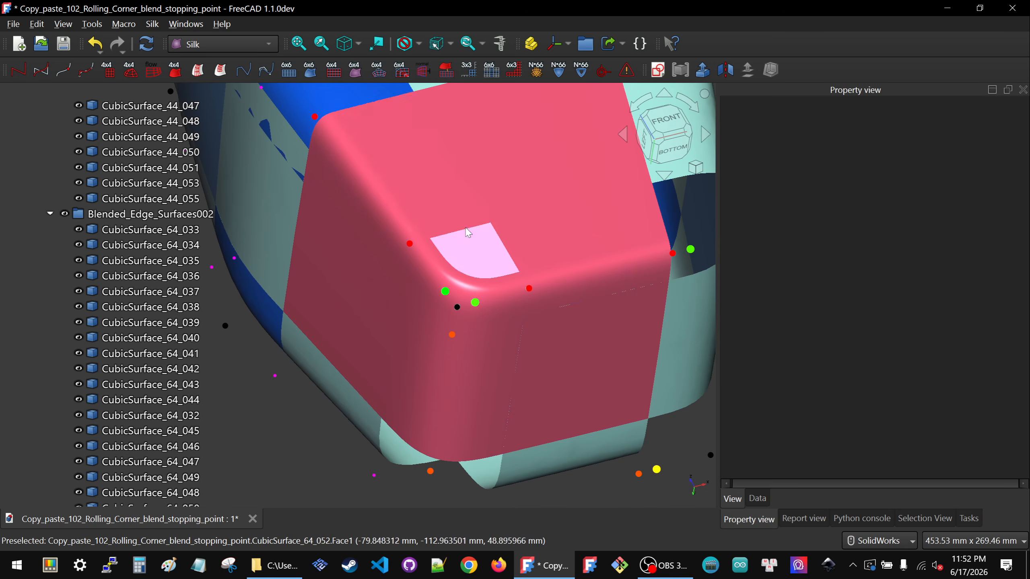
middle_drag(385, 442, 337, 427)
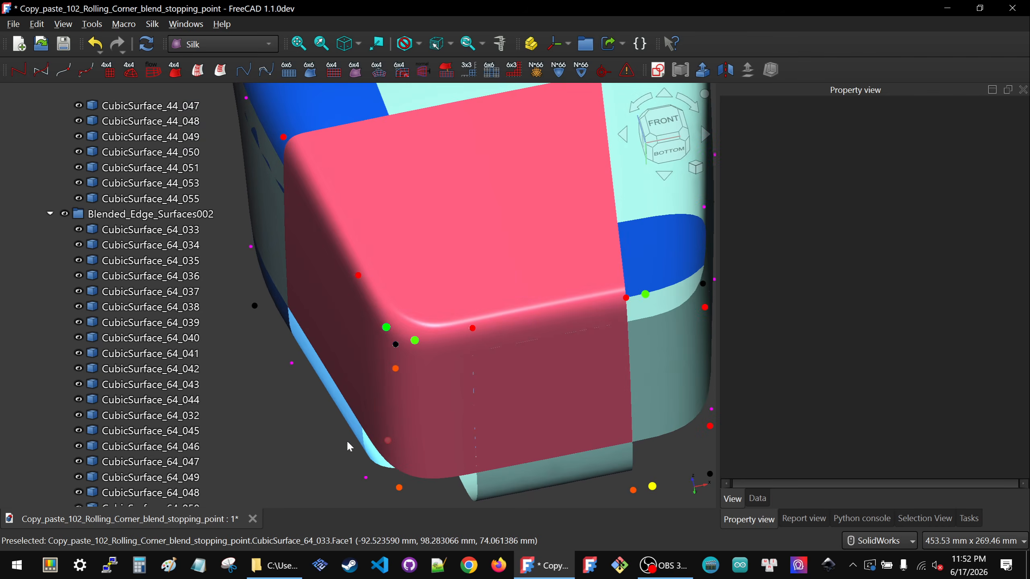
click(429, 281)
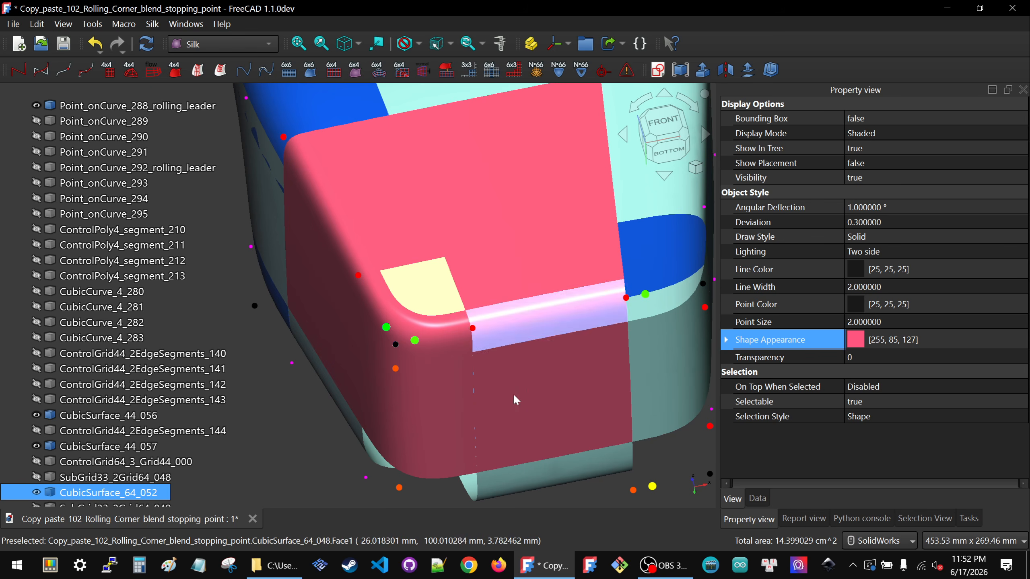
scroll(464, 277, down, 1)
scroll(464, 277, down, 1)
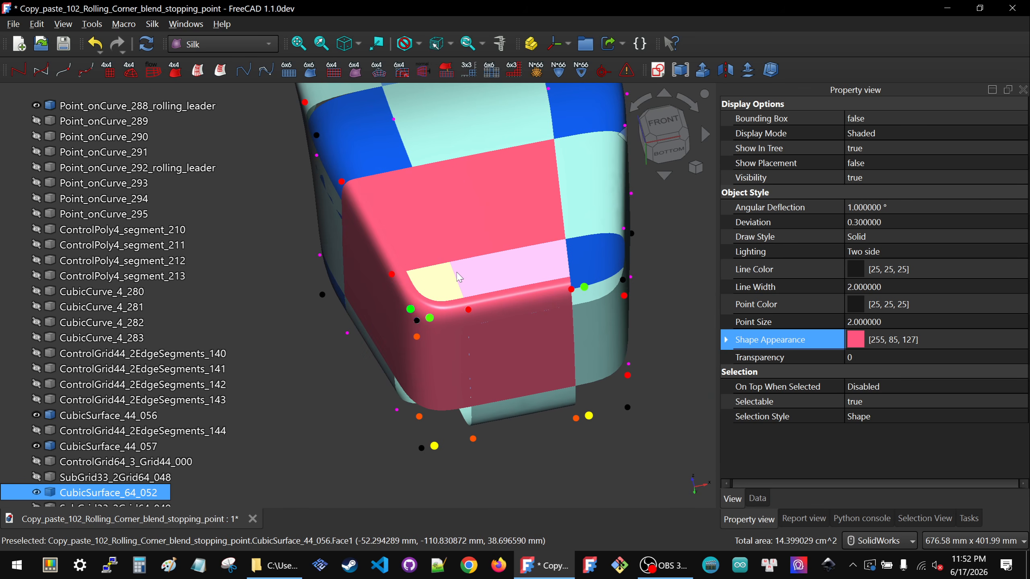
click(525, 460)
middle_drag(526, 460, 479, 361)
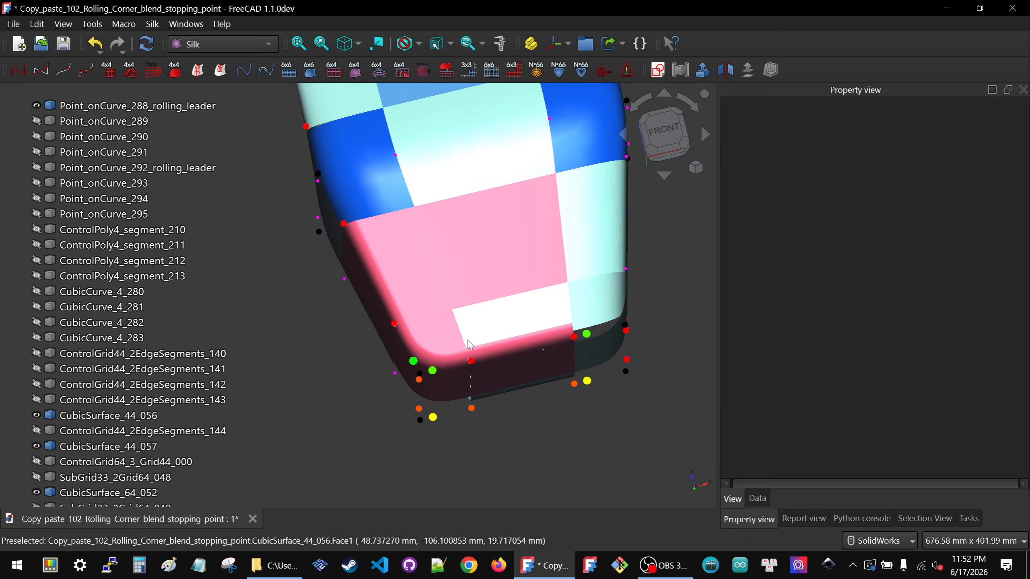
scroll(470, 344, up, 5)
scroll(454, 313, down, 3)
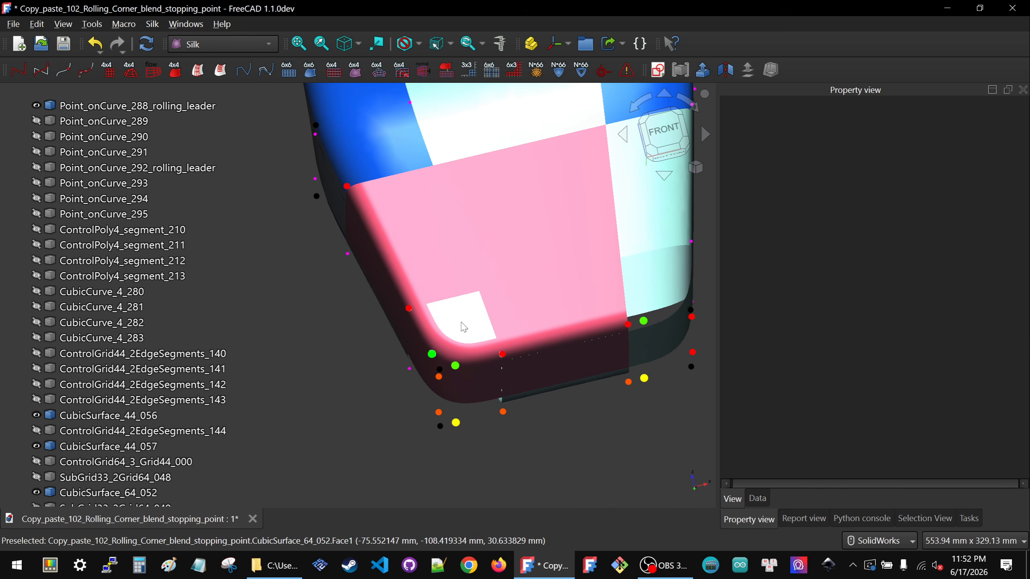
Show ControlGrid64_3_Grid44_000, the control grid of patch CubicSurface_64_052, and examine its layout over the corner patch.
click(467, 340)
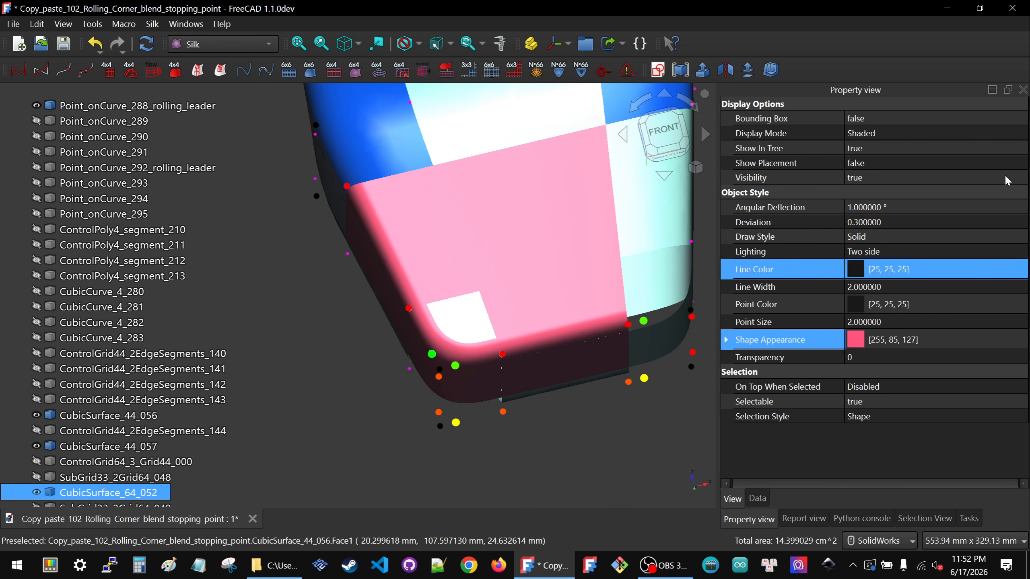
click(757, 498)
click(909, 166)
click(909, 164)
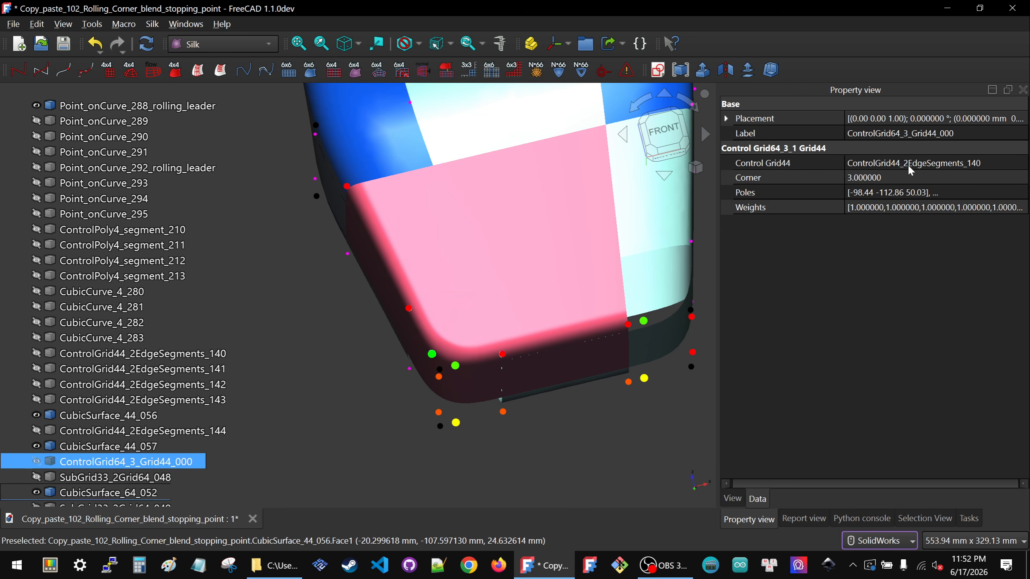
click(464, 485)
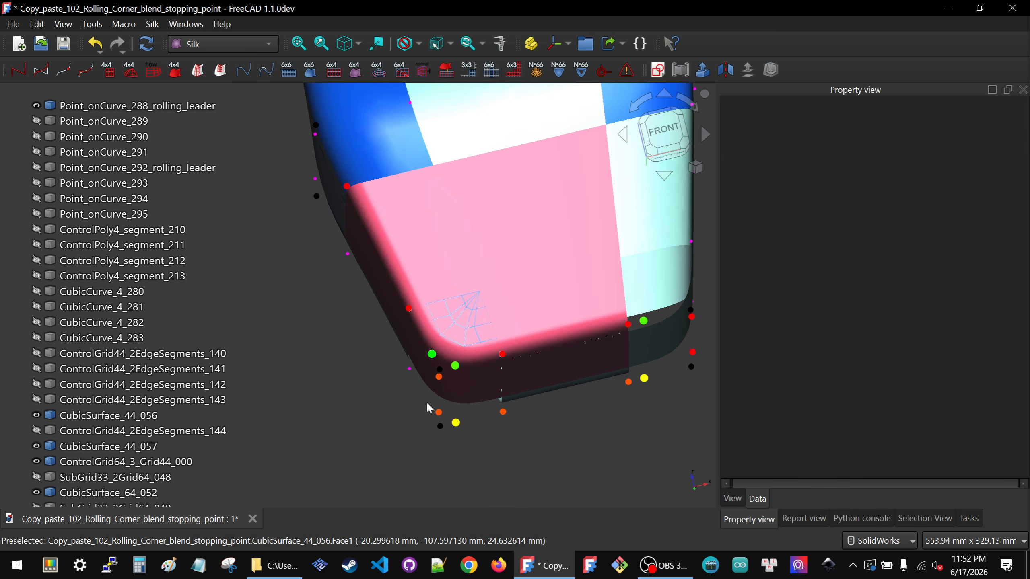
scroll(493, 284, up, 4)
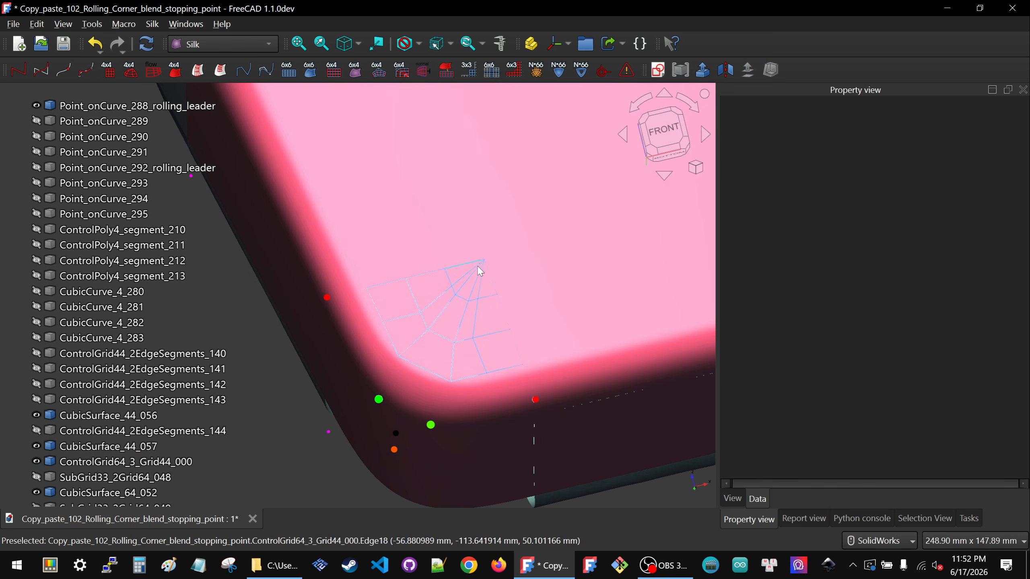
middle_drag(456, 289, 453, 253)
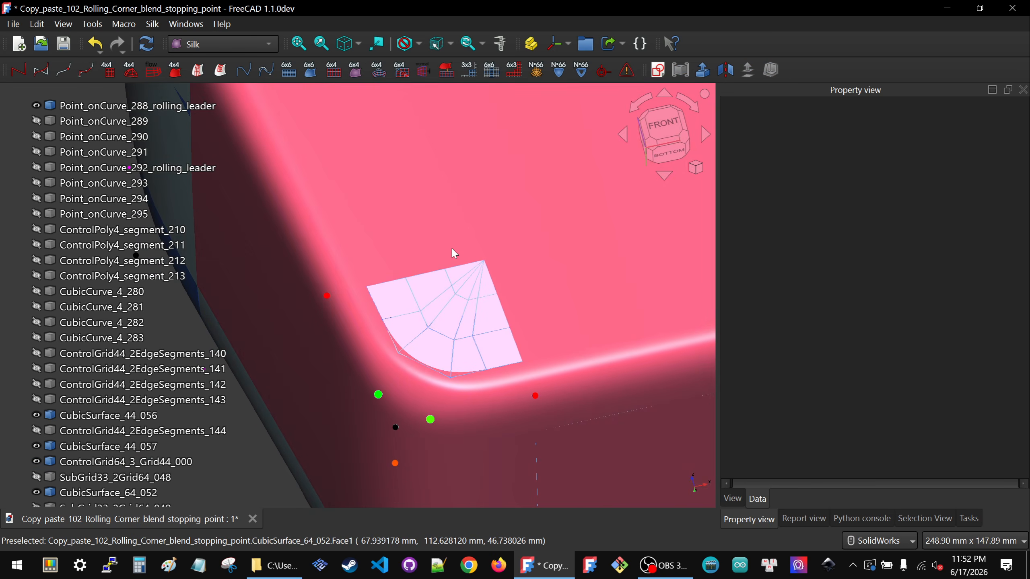
scroll(484, 257, down, 4)
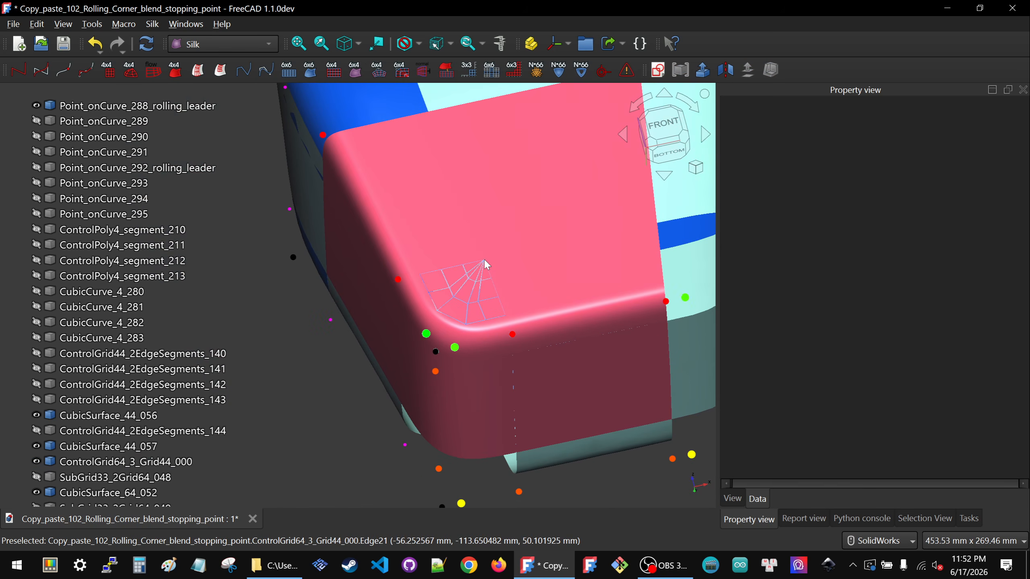
scroll(471, 298, down, 2)
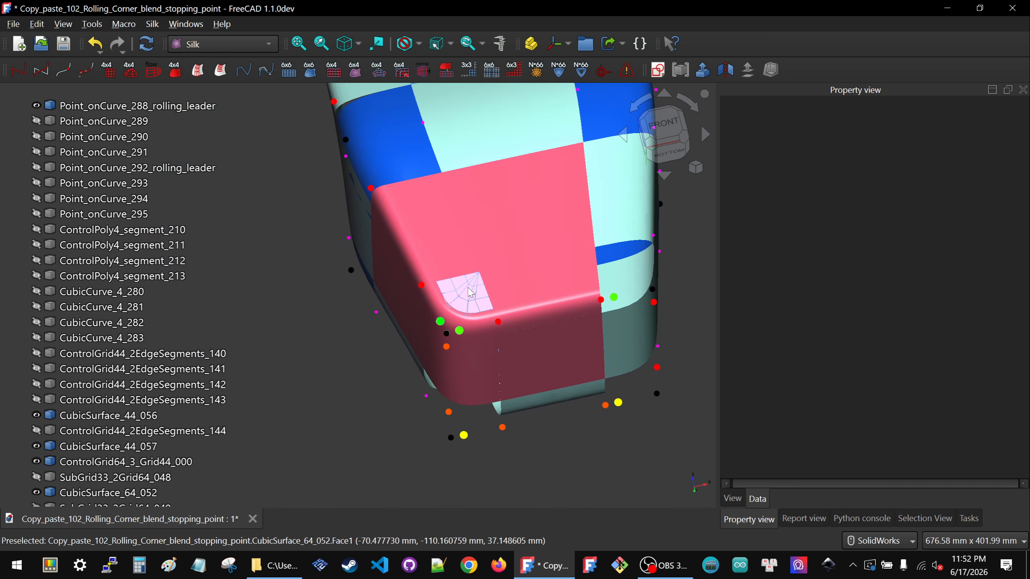
scroll(469, 295, up, 3)
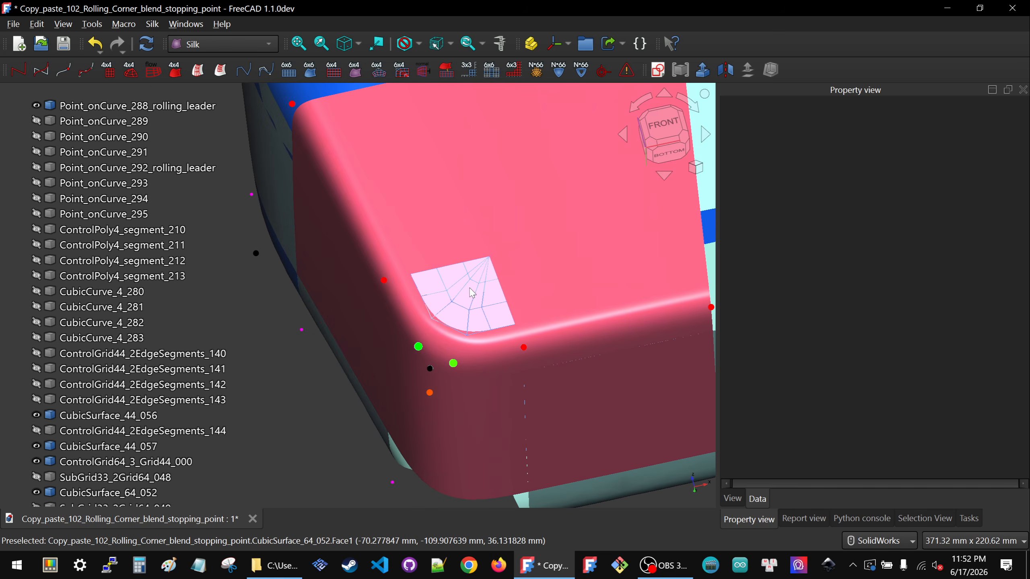
Single out the corner blend CubicSurface_66_013 and the edge surface CubicSurface_64_051 below it to compare how they meet.
click(503, 338)
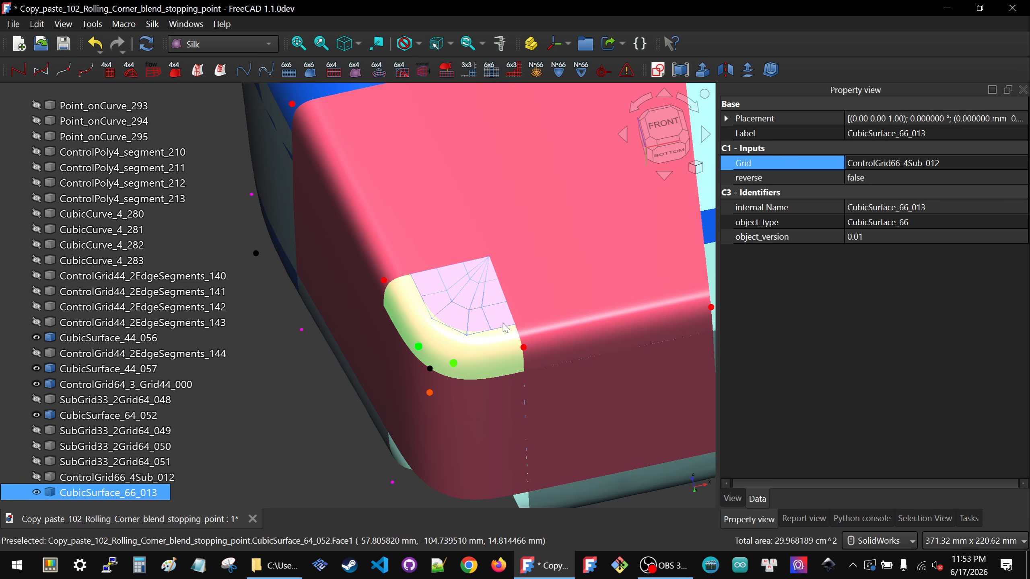
scroll(478, 305, down, 2)
scroll(516, 345, up, 2)
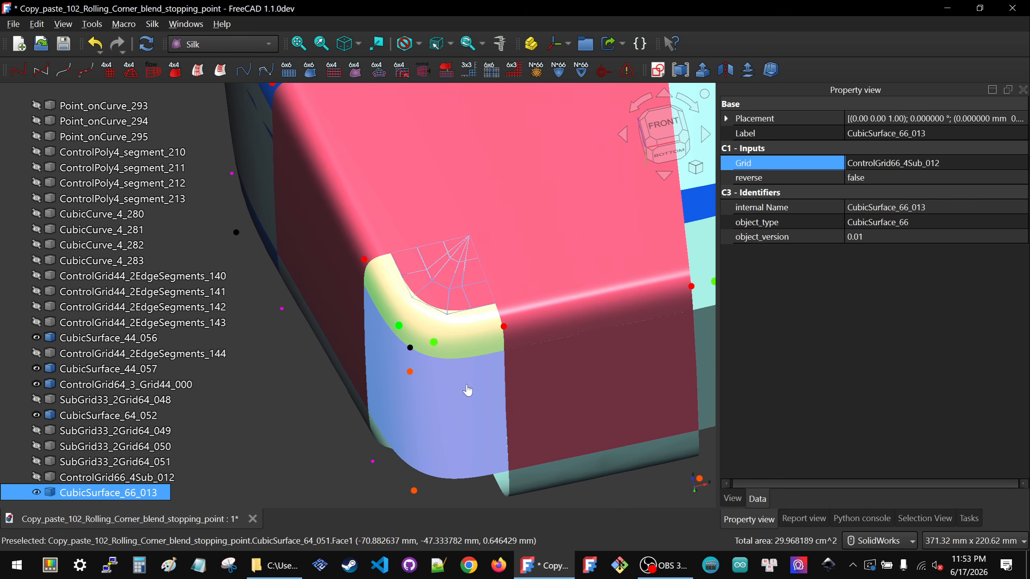
click(466, 389)
scroll(424, 443, down, 3)
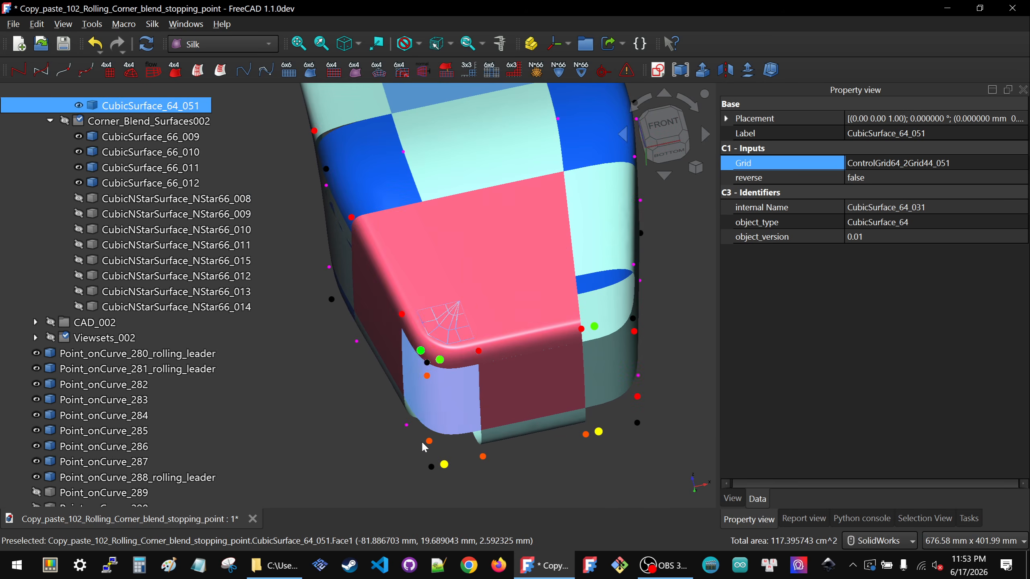
click(389, 446)
mouse_move(375, 432)
middle_down()
mouse_move(429, 391)
mouse_move(389, 425)
middle_up()
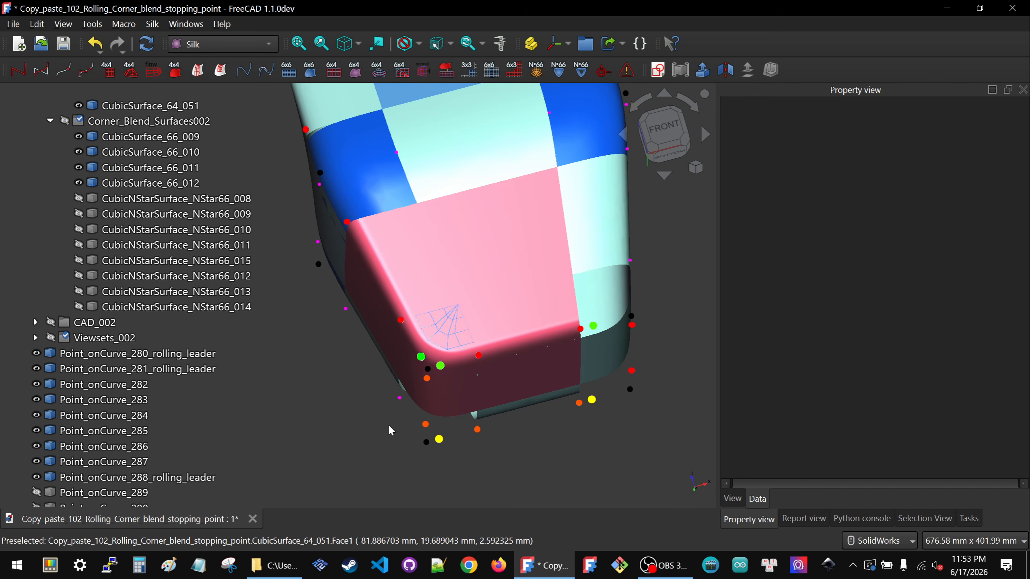
Hide the control grid ControlGrid64_3_Grid44_000 over the corner patch.
click(445, 331)
click(423, 422)
middle_drag(499, 373, 548, 339)
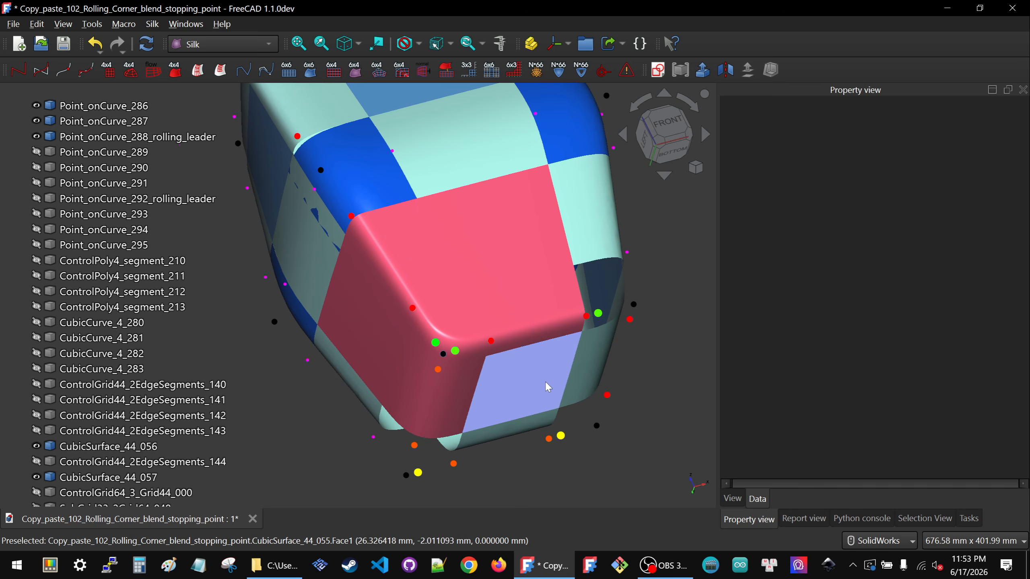
Set angular deflection to 1° and deviation to 0.3 for the flat side surfaces CubicSurface_44_047 and CubicSurface_44_055.
click(336, 322)
ctrl+click(336, 322)
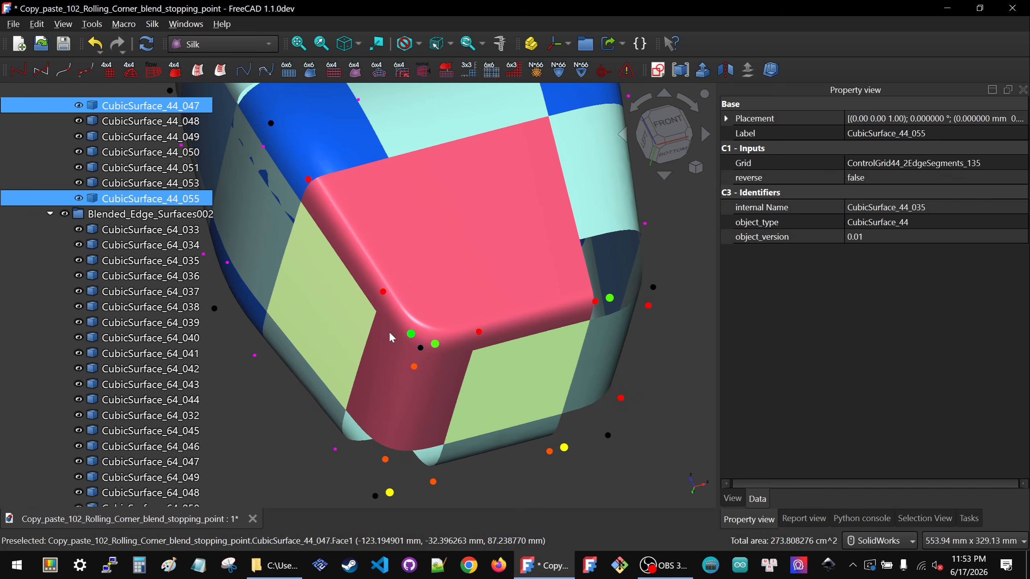
click(732, 498)
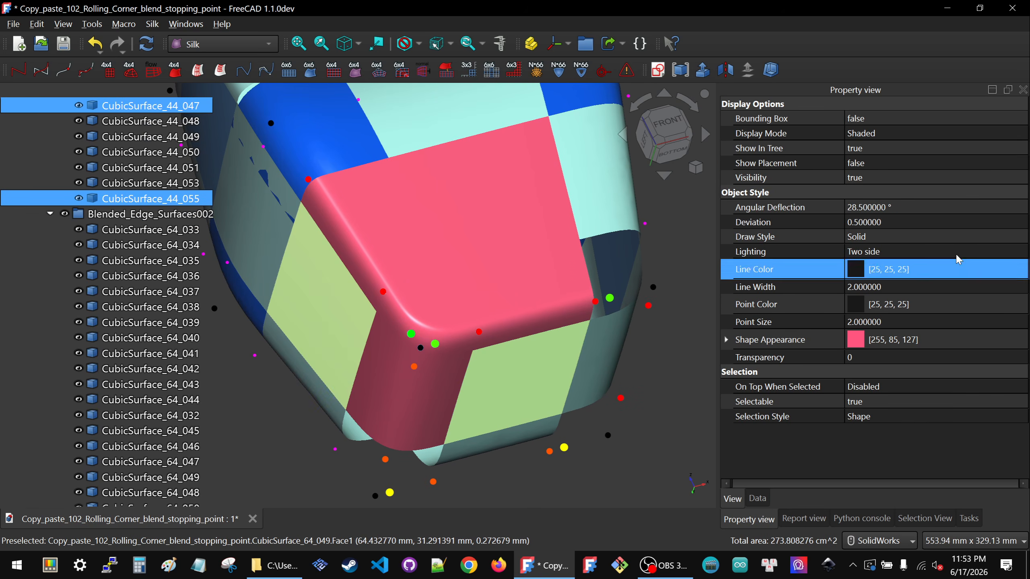
click(945, 212)
text(1)
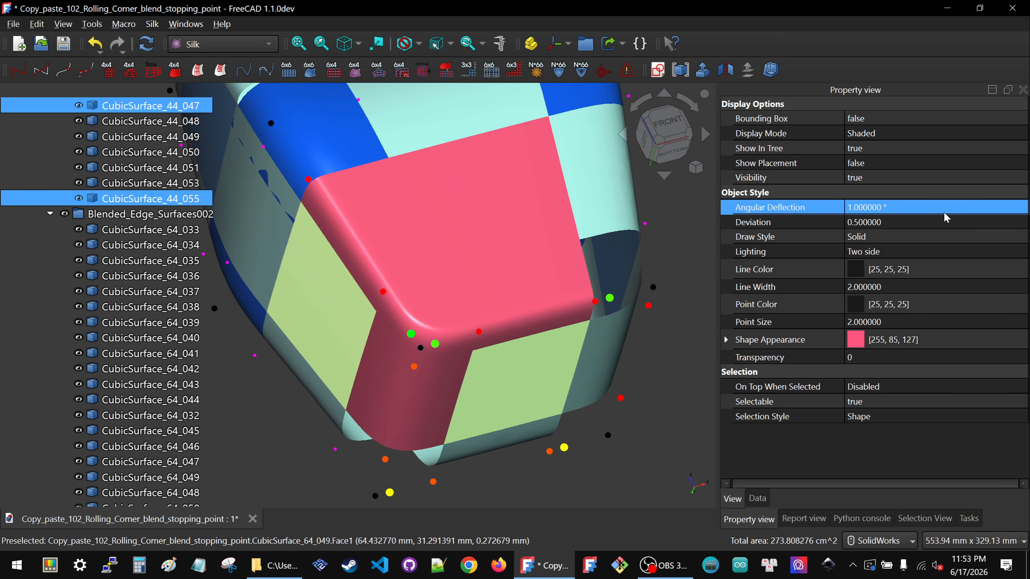
click(936, 226)
text(.)
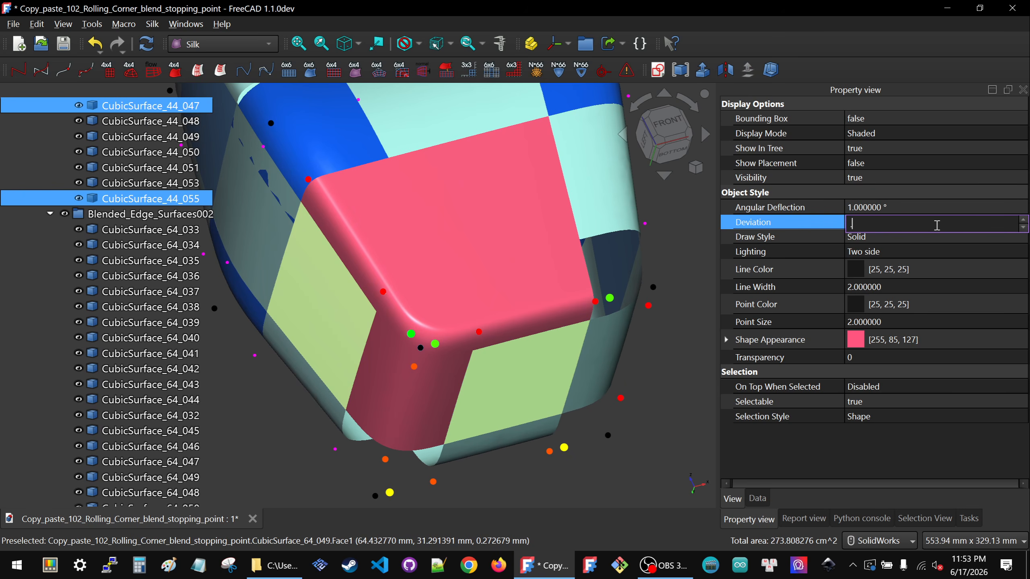
text(3)
key(Return)
click(607, 468)
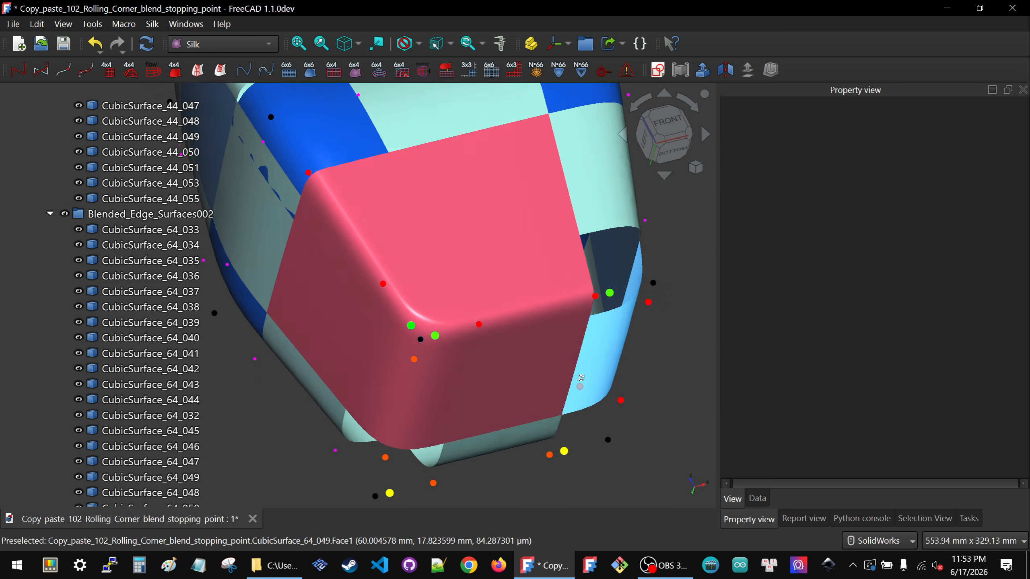
Examine the shading along the rolling edge, singling out CubicSurface_64_034, CubicSurface_64_048 and the corner blend CubicSurface_66_013 between them.
middle_drag(584, 412, 427, 269)
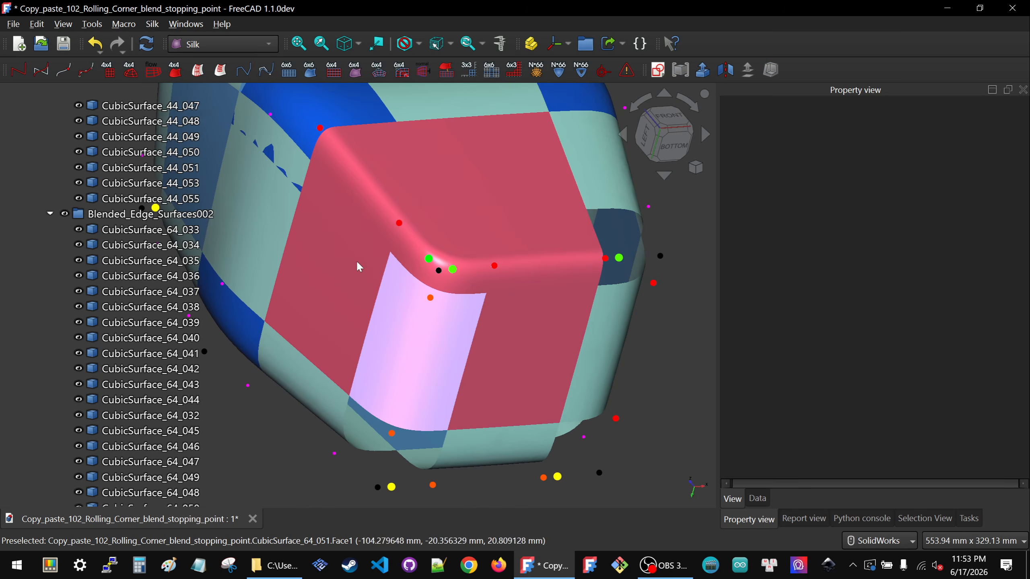
middle_drag(589, 342, 679, 299)
middle_drag(672, 304, 588, 385)
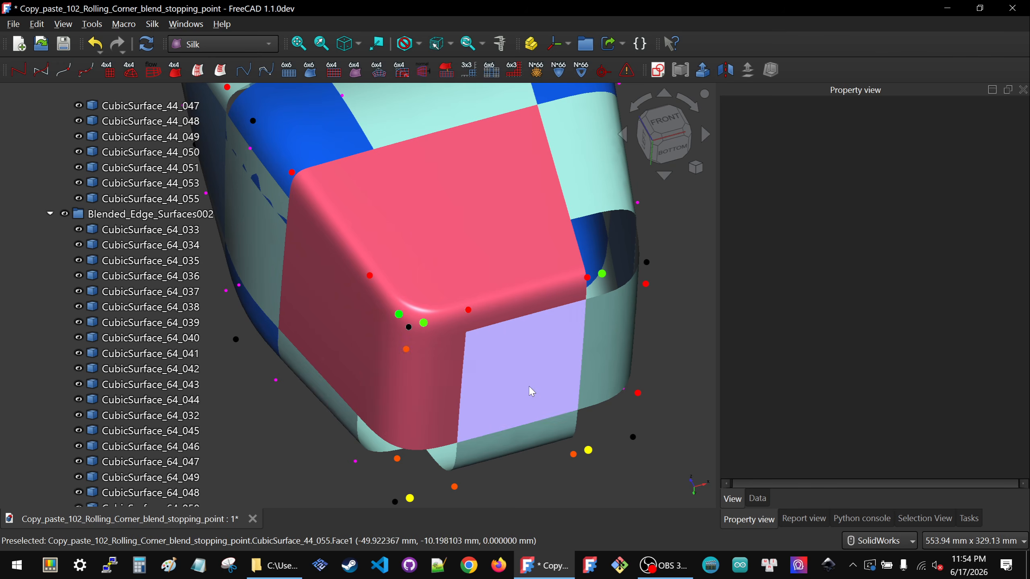
mouse_move(520, 431)
middle_down()
mouse_move(537, 419)
mouse_move(529, 432)
middle_up()
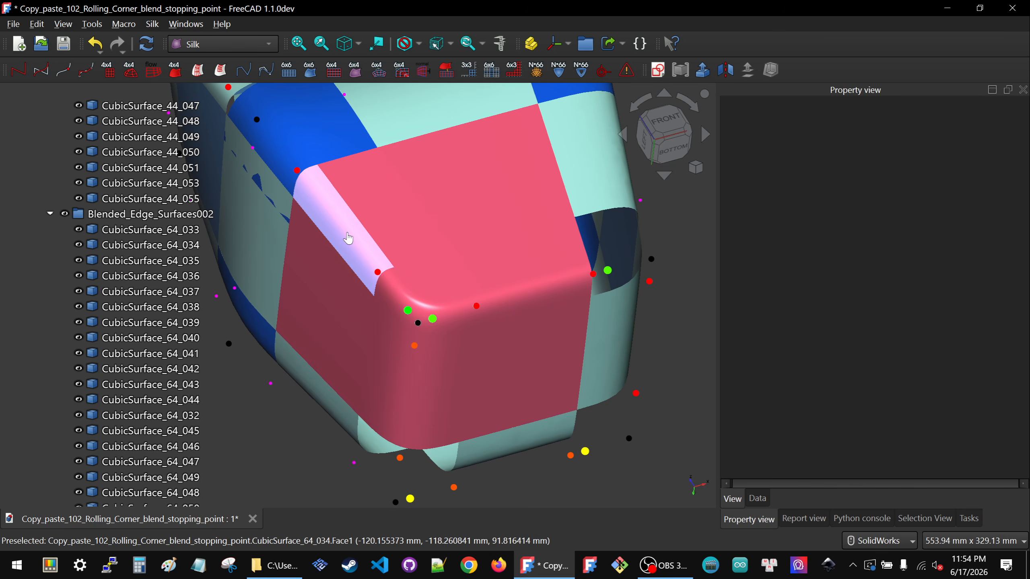
click(350, 237)
click(486, 302)
click(450, 316)
click(364, 250)
ctrl+click(508, 300)
ctrl+click(444, 325)
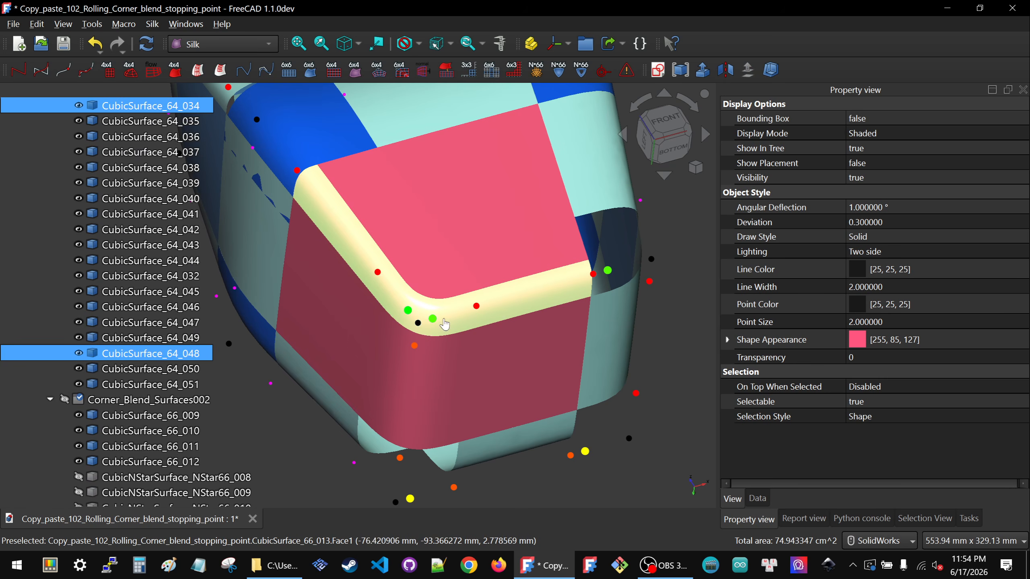
click(593, 486)
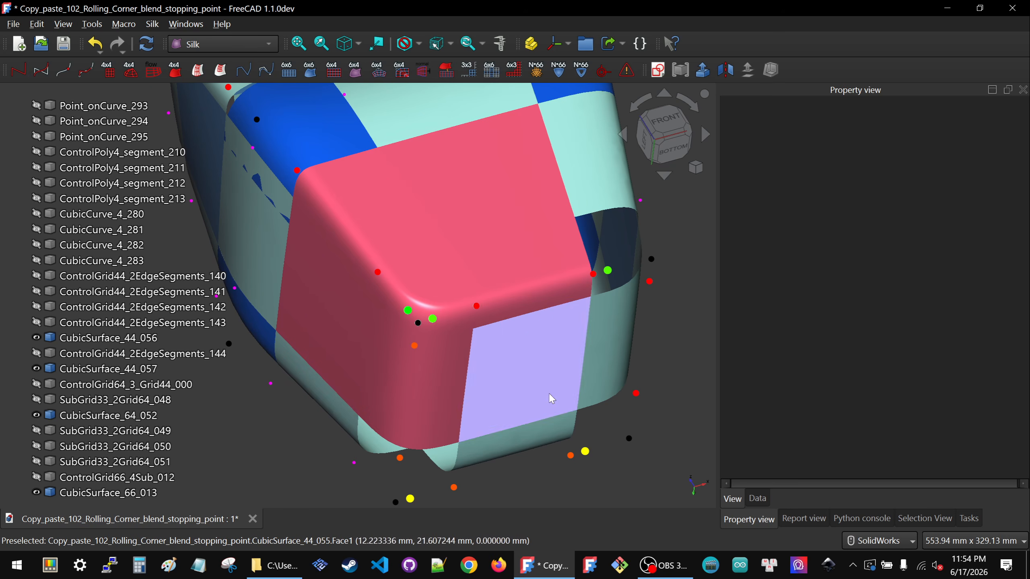
Inspect the surfaces around the corner, singling out edge surfaces CubicSurface_64_050 and CubicSurface_64_049 and both flat side surfaces.
click(537, 441)
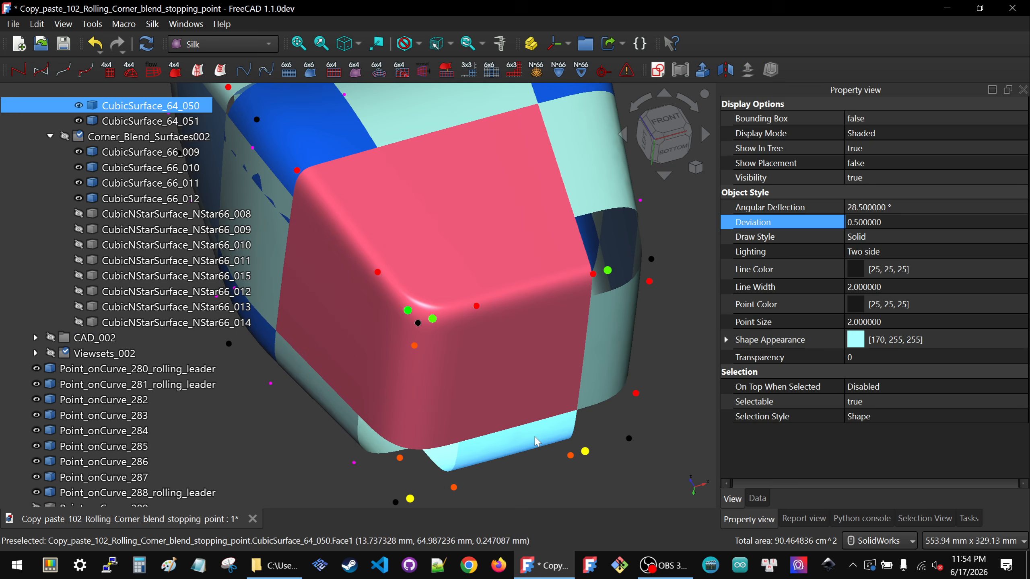
mouse_move(535, 440)
middle_down()
mouse_move(516, 446)
mouse_move(523, 442)
middle_up()
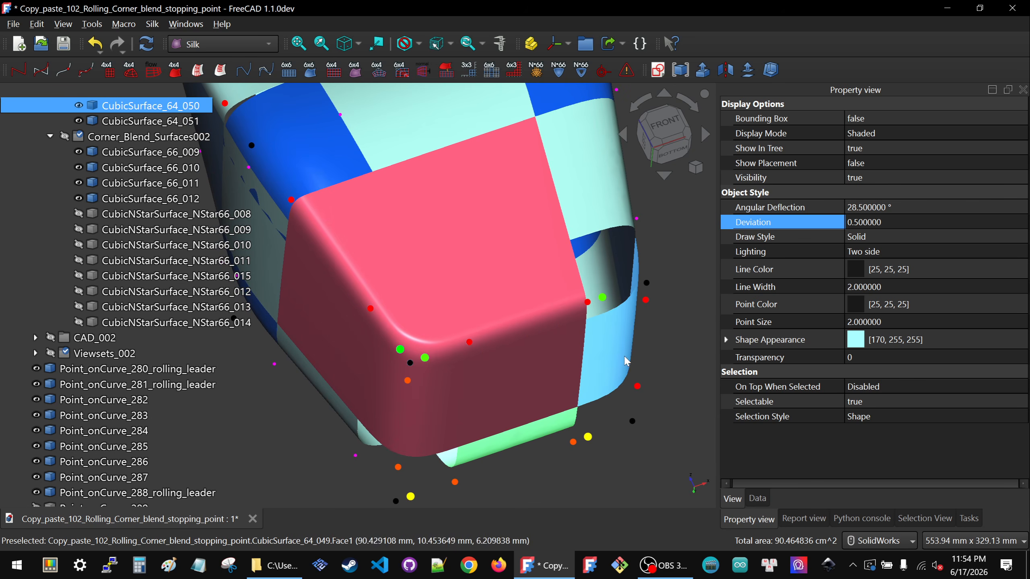
middle_drag(610, 354, 564, 309)
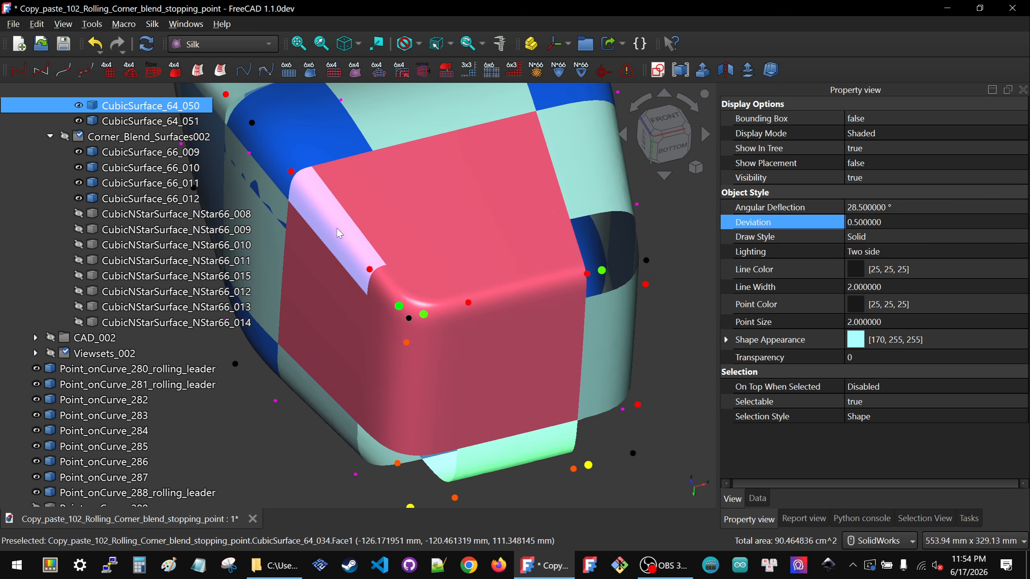
middle_drag(605, 342, 617, 332)
click(344, 334)
click(522, 402)
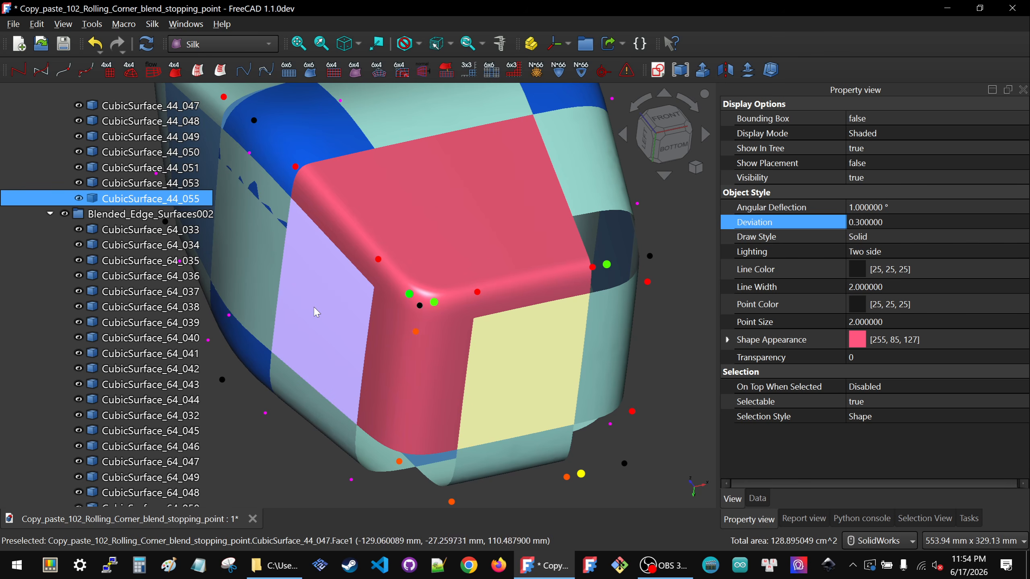
ctrl+click(318, 314)
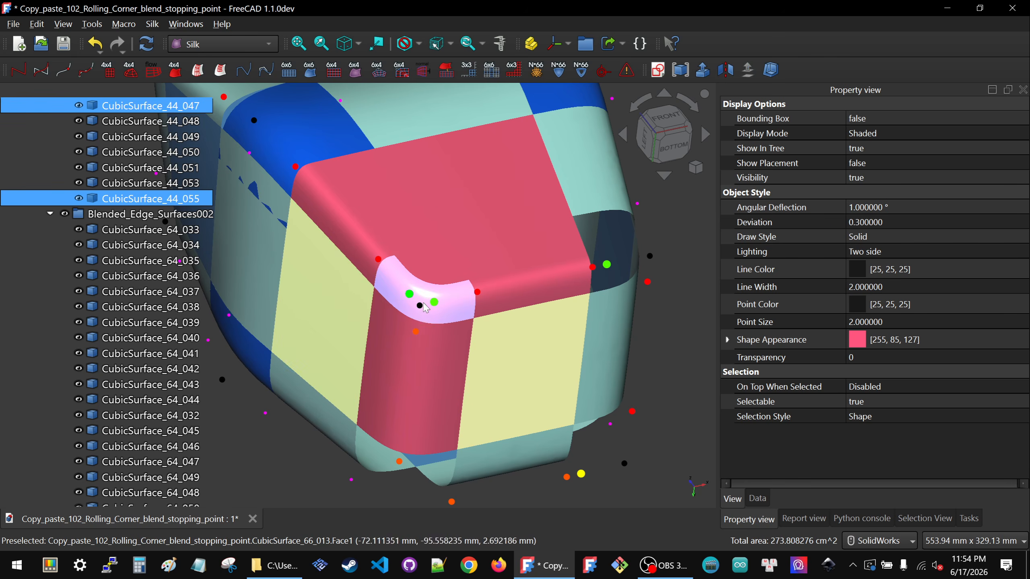
middle_drag(604, 374, 585, 384)
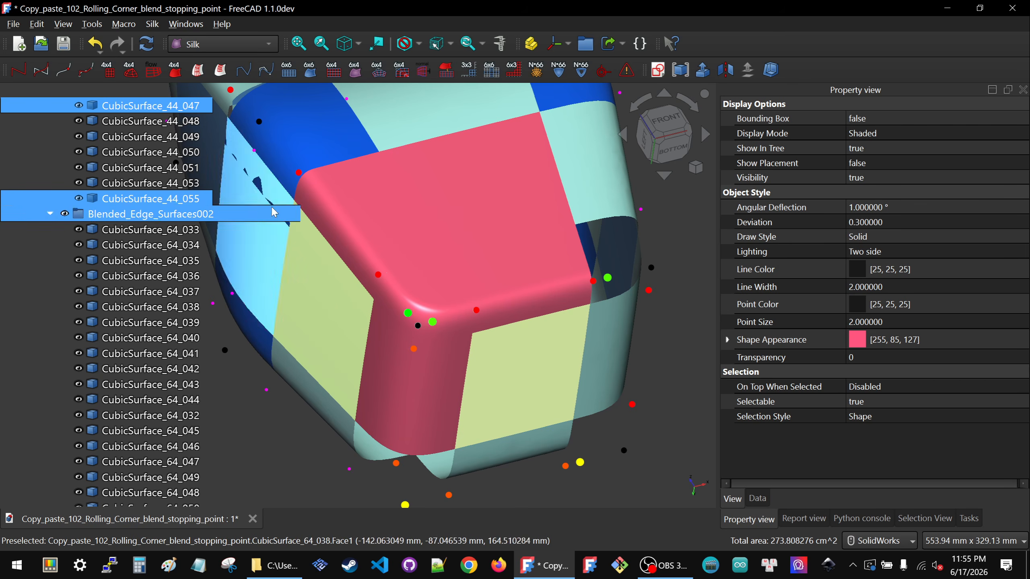
click(588, 381)
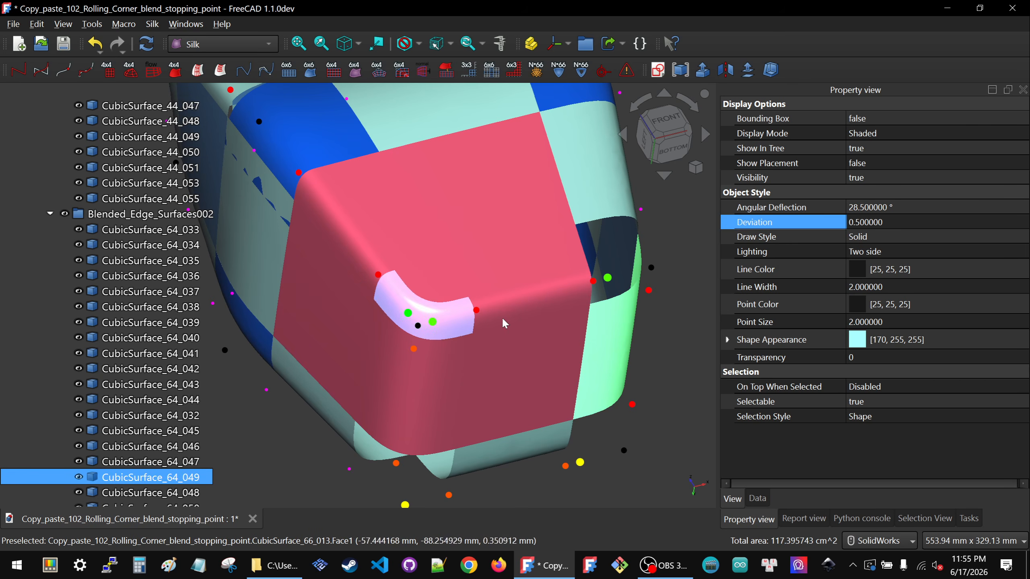
Examine how the highlight flows over the pink corner blend and its neighbours from several angles and distances.
middle_drag(519, 366, 646, 370)
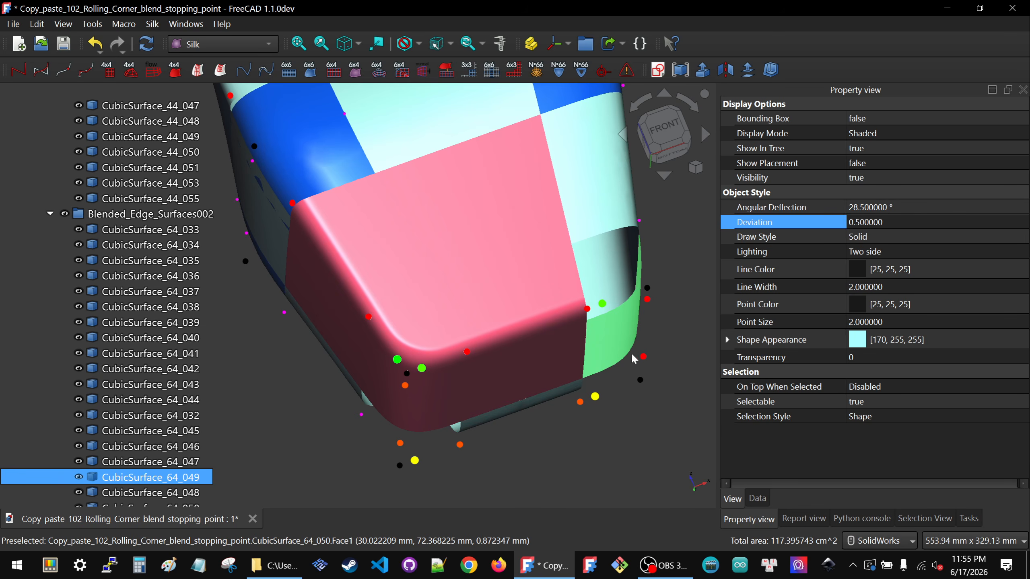
scroll(604, 342, down, 2)
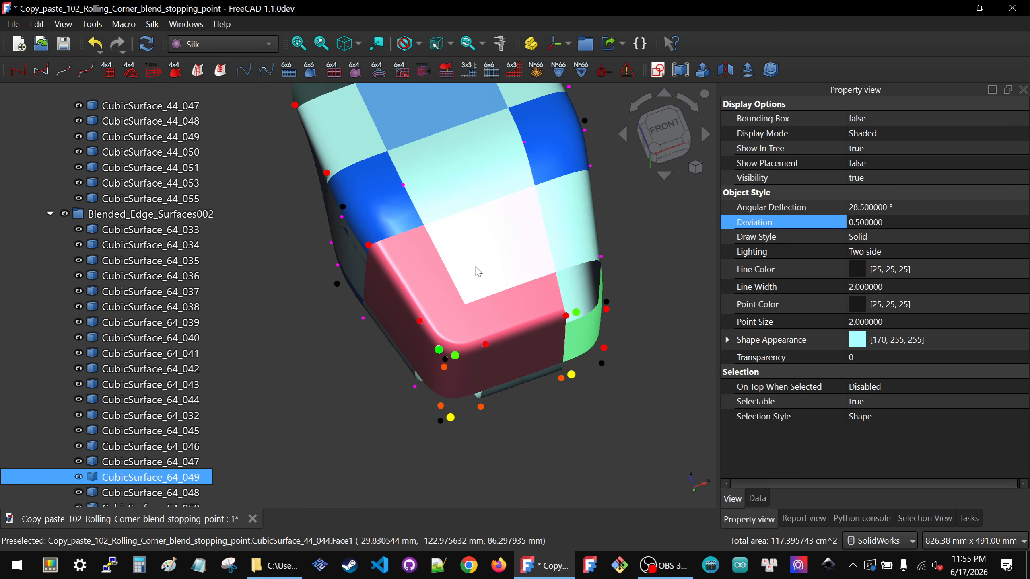
scroll(447, 170, down, 5)
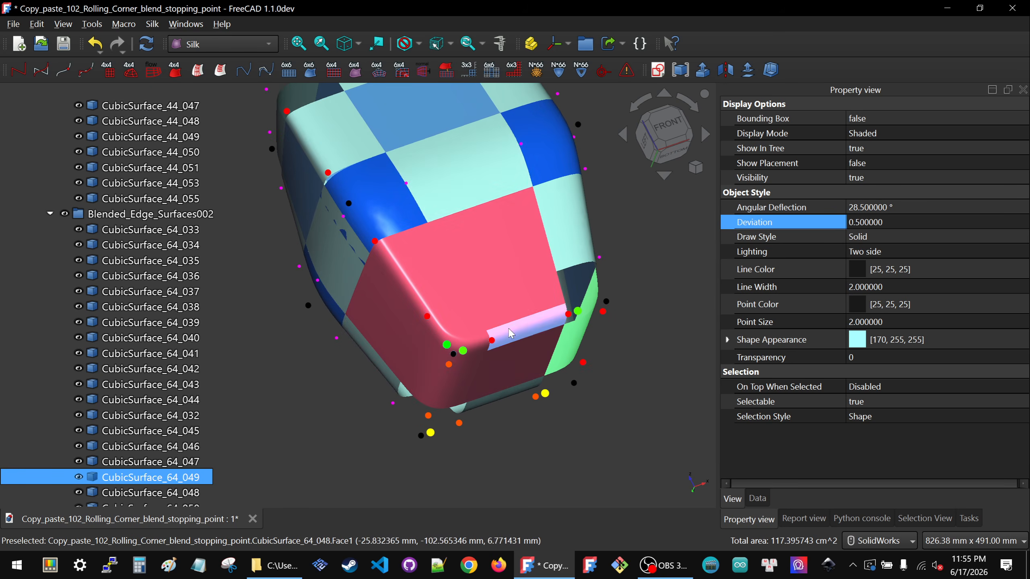
middle_drag(455, 264, 395, 283)
scroll(551, 201, up, 4)
middle_drag(410, 229, 625, 251)
scroll(621, 251, down, 3)
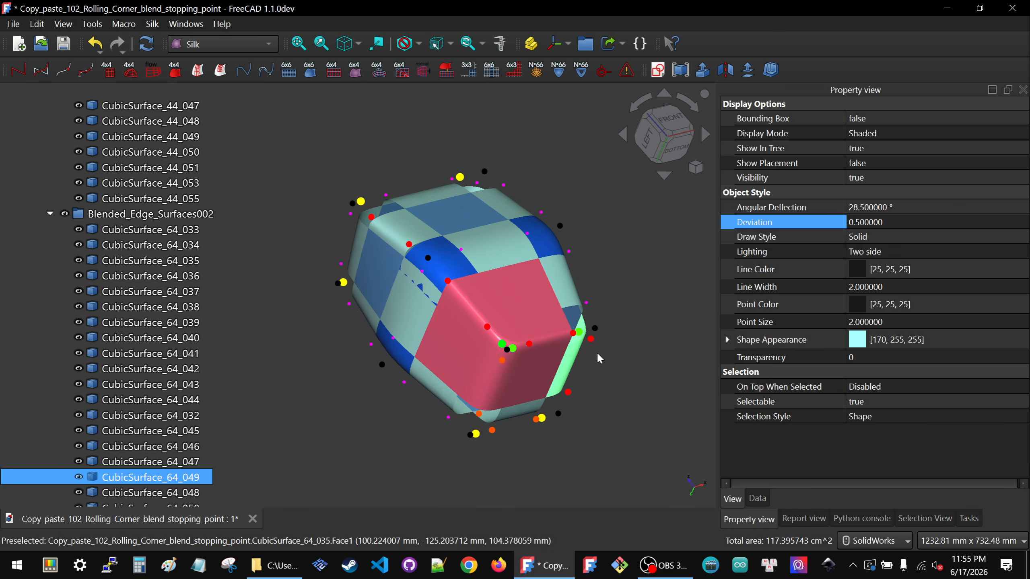
scroll(553, 396, up, 4)
middle_drag(598, 339, 550, 364)
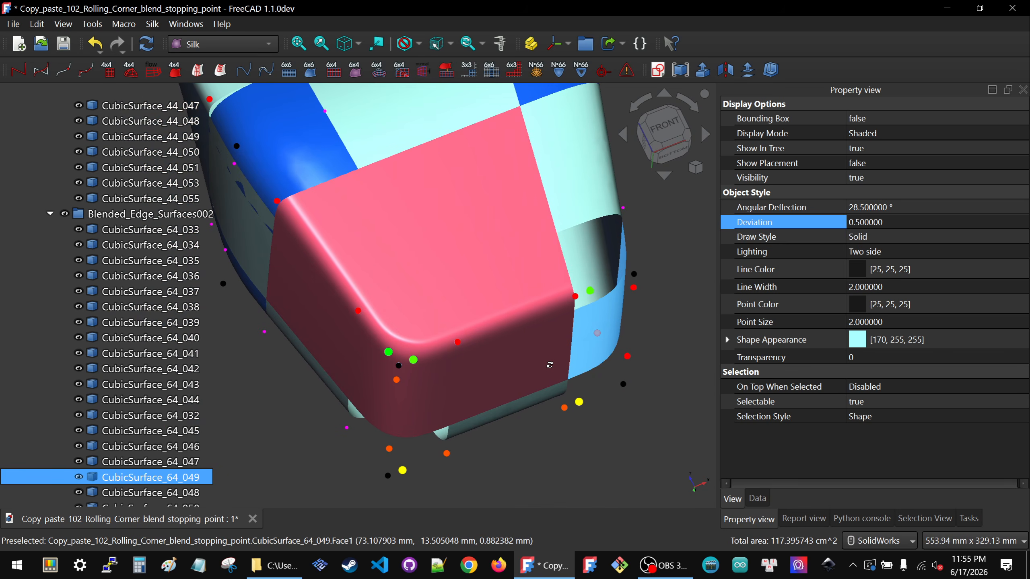
Examine the body's front and right sides, comparing the blue corner blends with the pink corner region and edge surface CubicSurface_64_034.
scroll(550, 369, down, 4)
middle_drag(550, 369, 586, 165)
scroll(586, 165, up, 1)
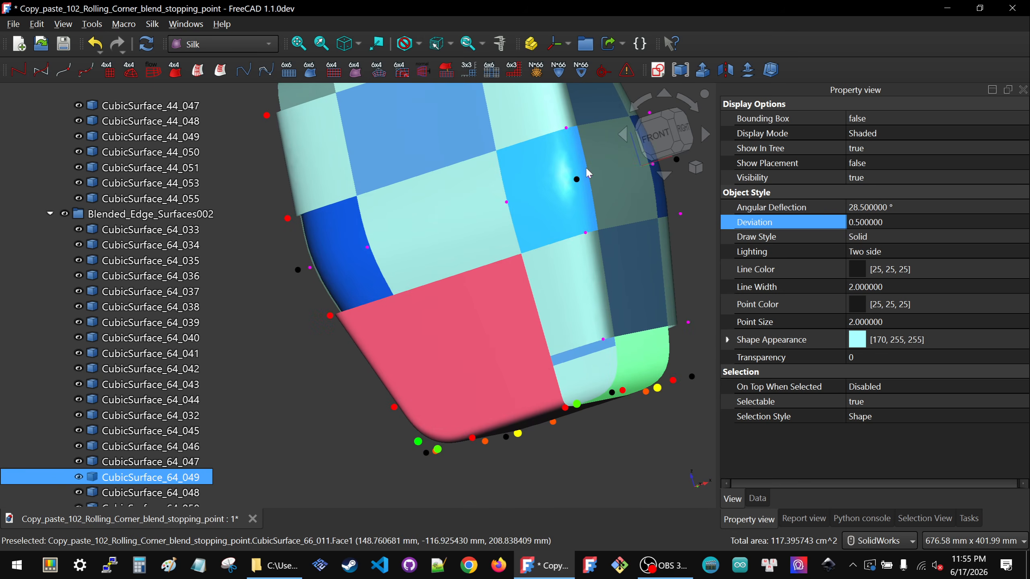
scroll(523, 207, up, 1)
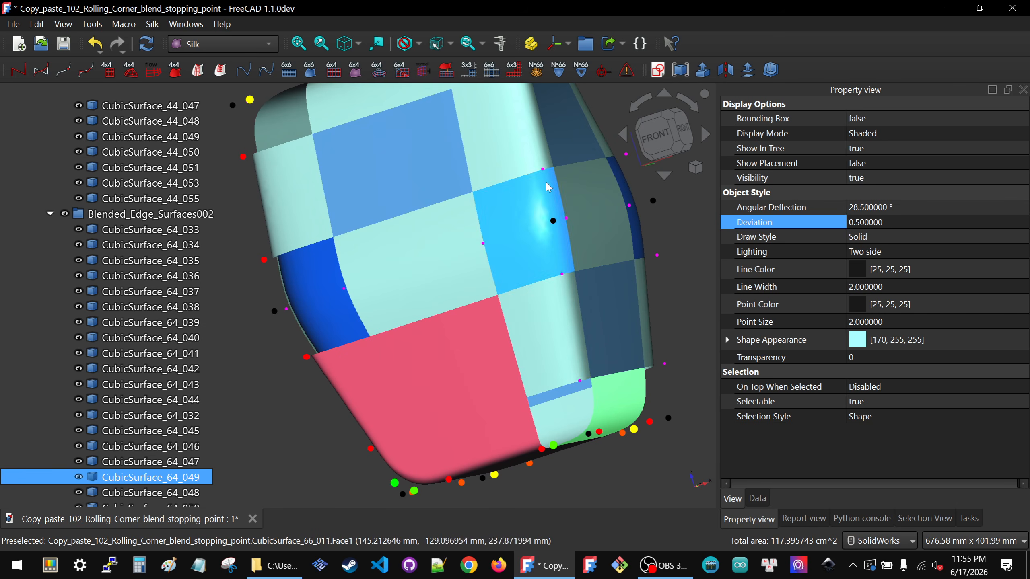
scroll(565, 309, down, 3)
middle_drag(535, 259, 505, 224)
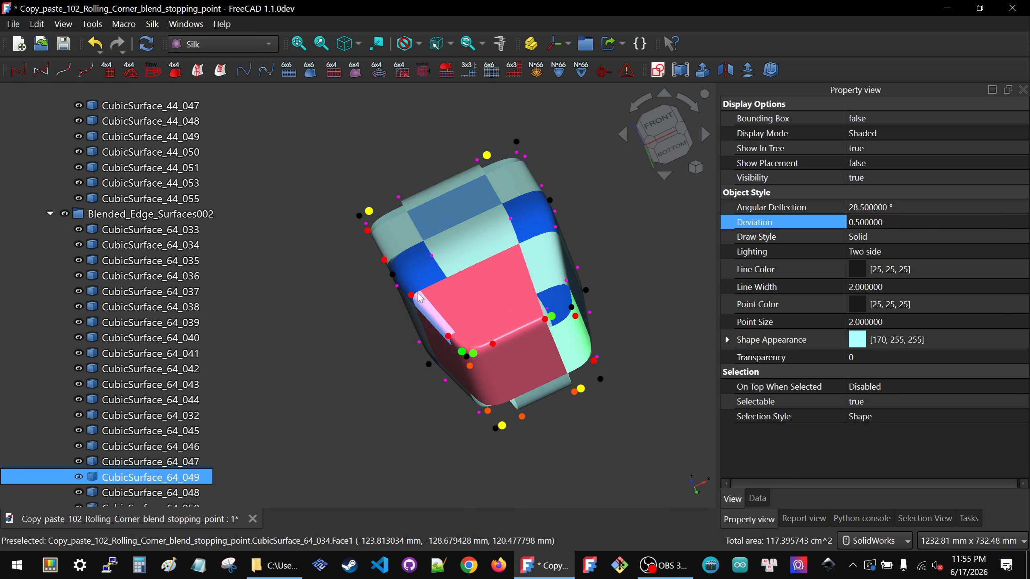
scroll(431, 331, up, 3)
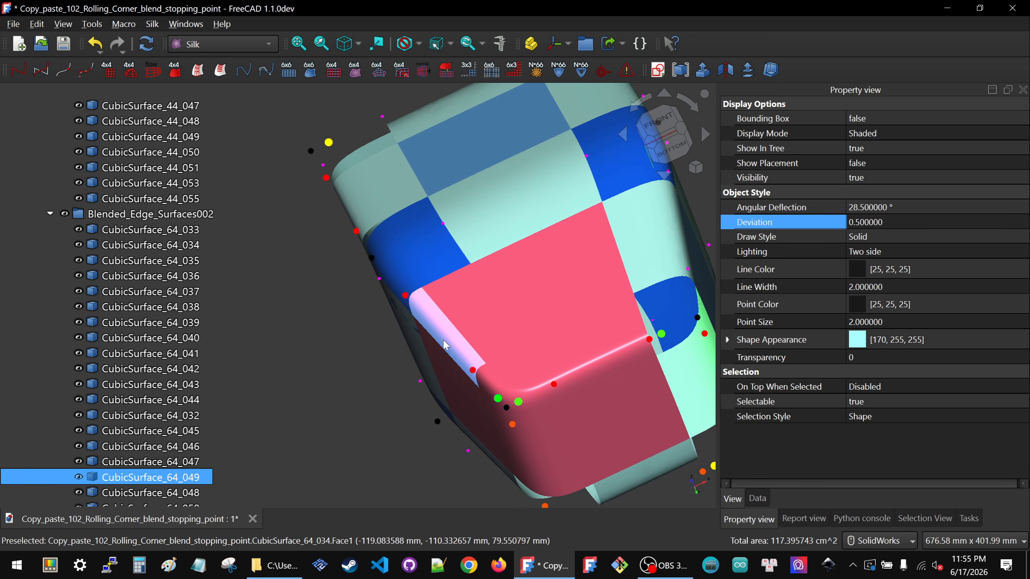
scroll(561, 382, down, 3)
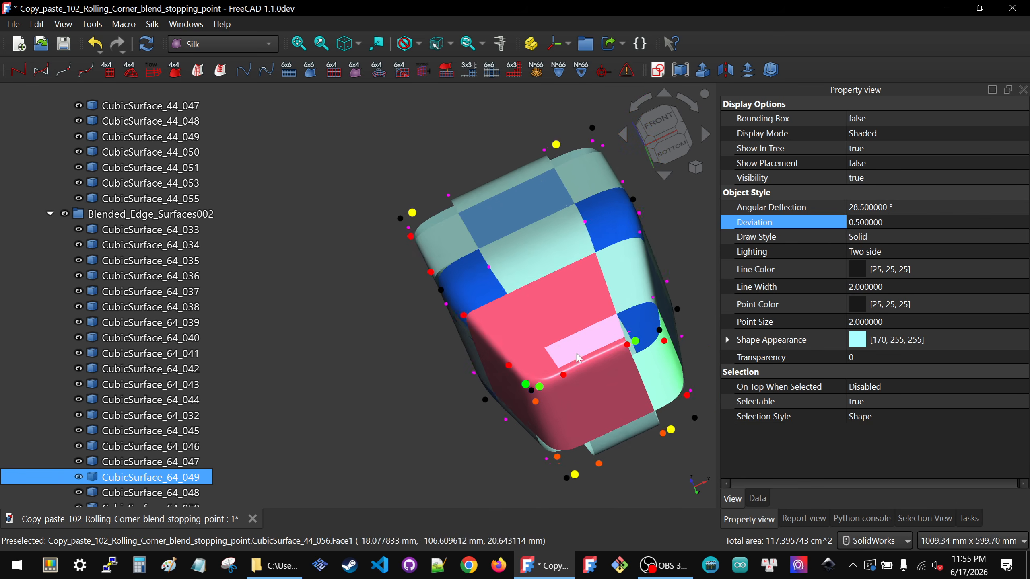
middle_drag(651, 233, 442, 281)
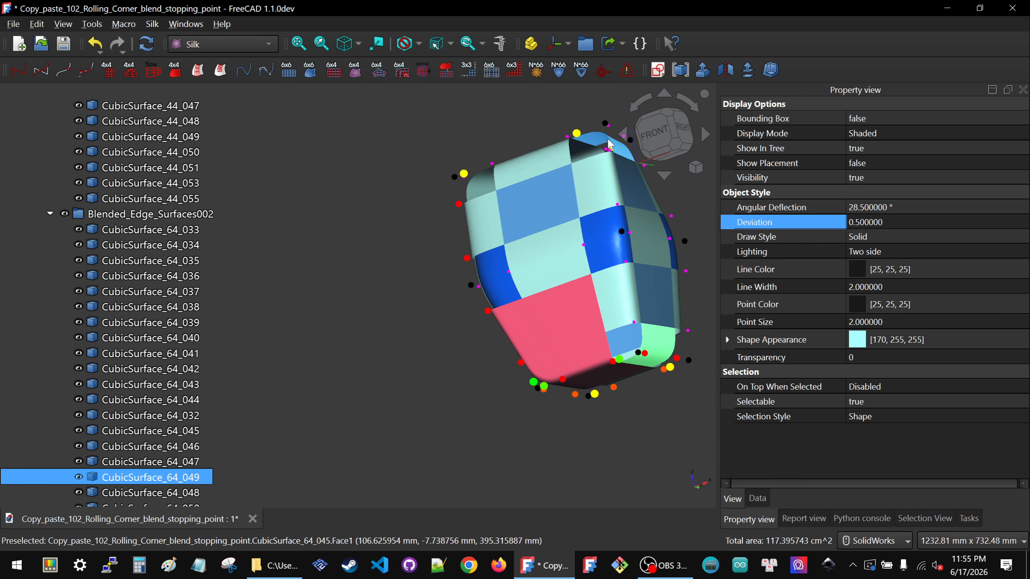
middle_drag(629, 248, 634, 280)
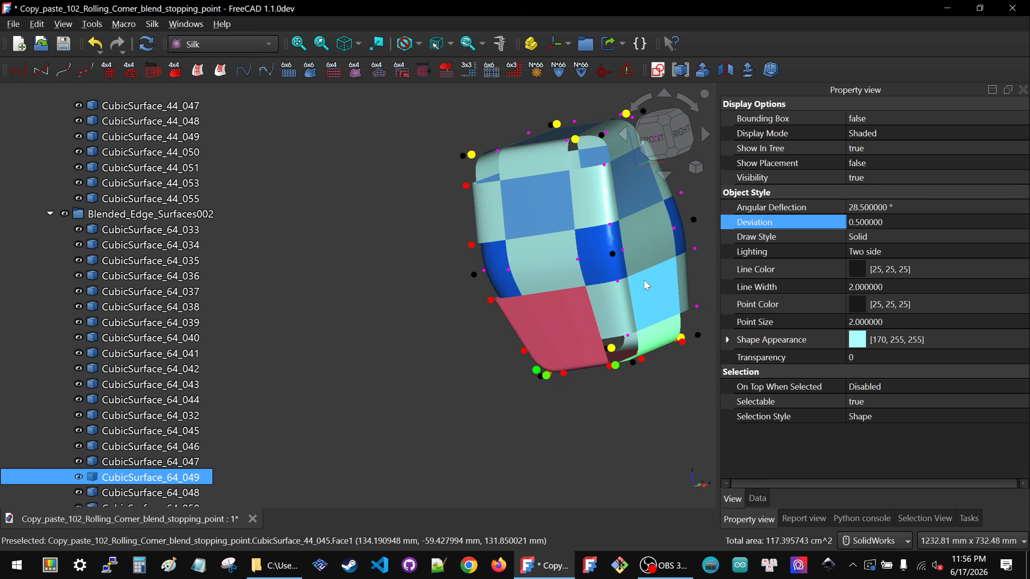
Examine how the pink corner region meets the front surfaces CubicSurface_64_039 and CubicSurface_44_044 and the neighbouring blue blends.
scroll(520, 333, down, 3)
scroll(594, 291, up, 4)
middle_drag(512, 283, 603, 193)
middle_click(603, 194)
scroll(571, 234, down, 4)
scroll(380, 401, up, 4)
mouse_move(388, 394)
middle_down()
mouse_move(383, 370)
mouse_move(384, 386)
middle_up()
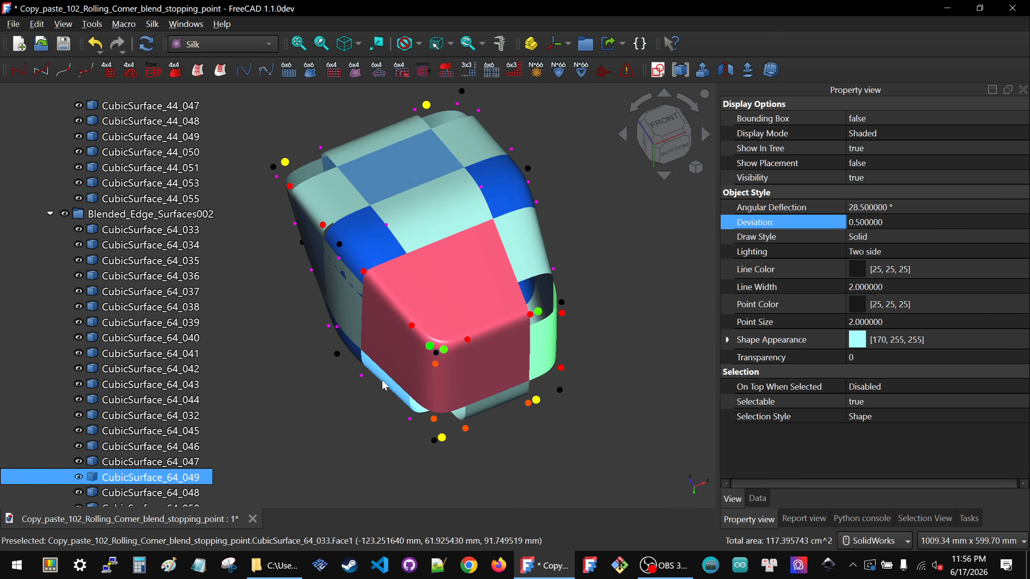
middle_drag(385, 180, 375, 185)
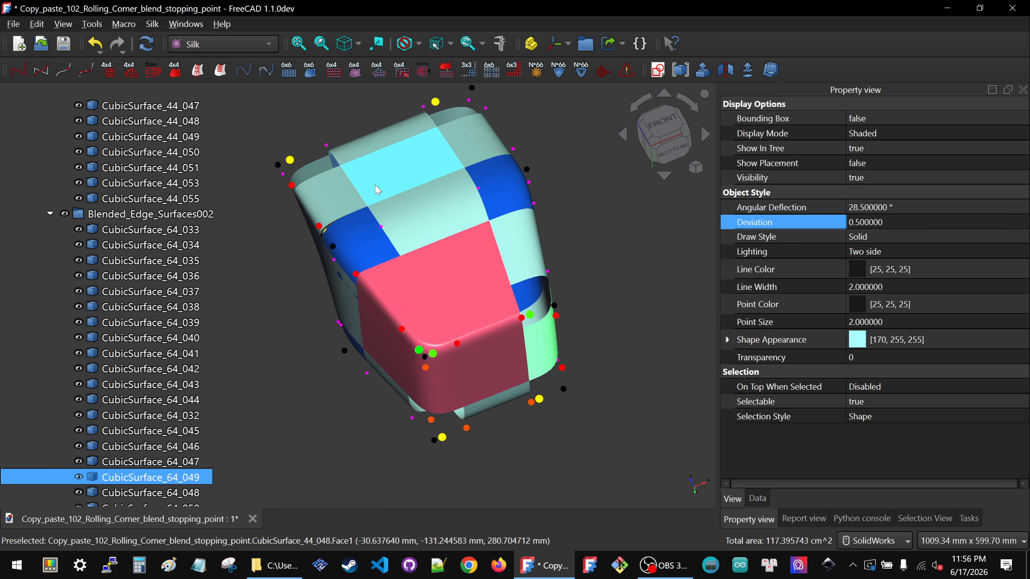
scroll(421, 234, up, 2)
middle_drag(422, 229, 436, 218)
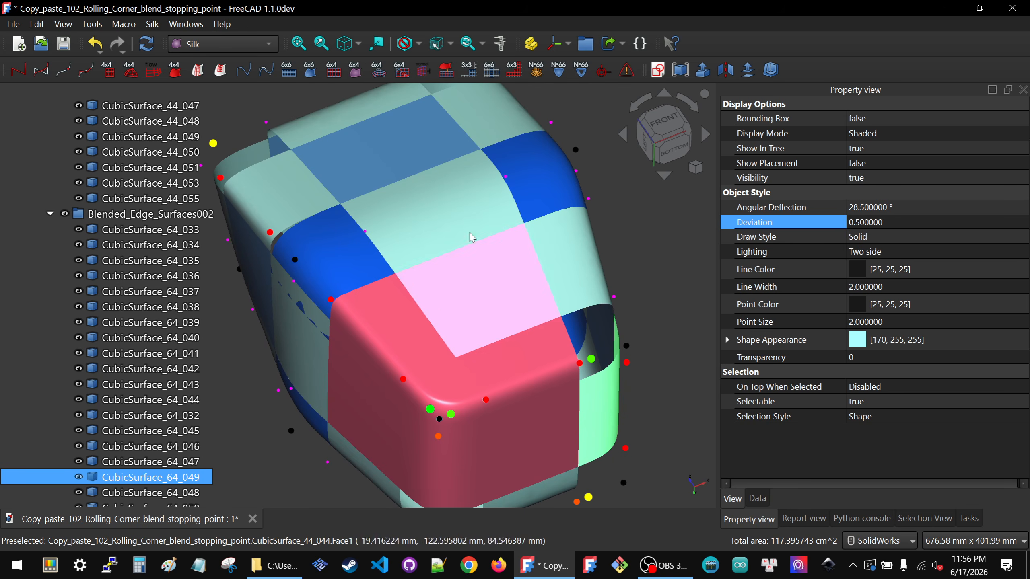
middle_drag(451, 218, 463, 201)
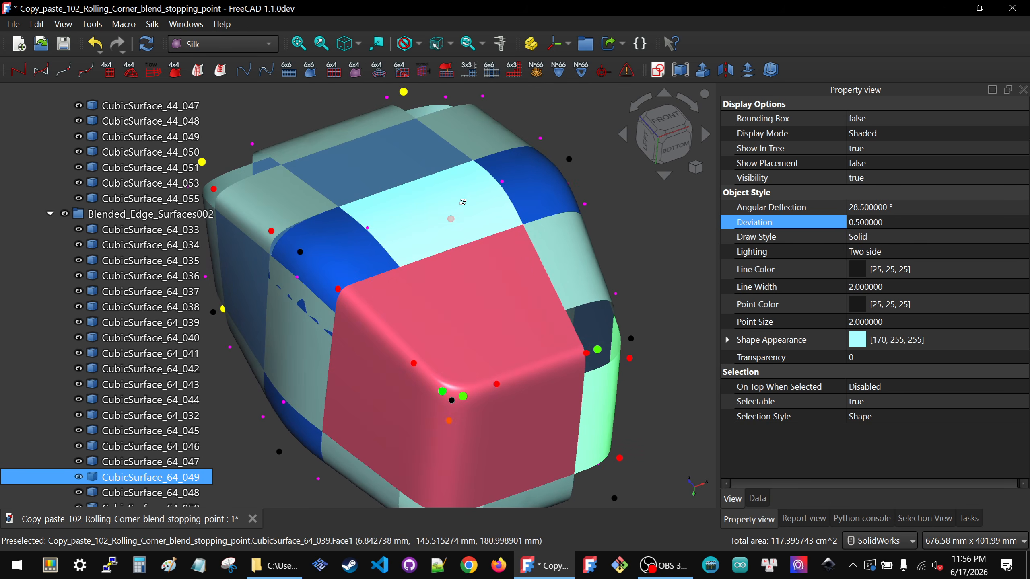
scroll(465, 207, down, 2)
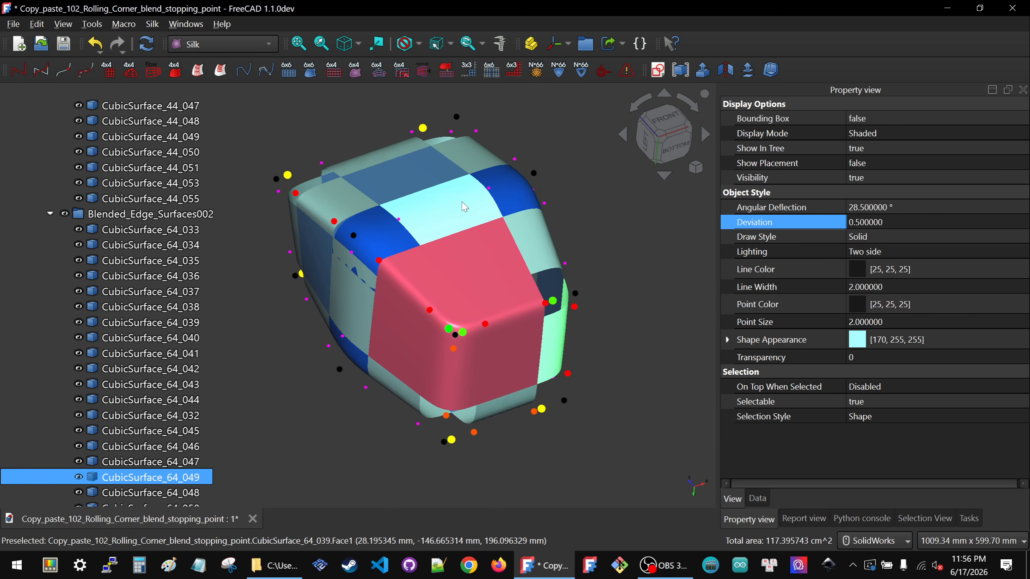
scroll(450, 204, up, 1)
middle_drag(441, 194, 436, 199)
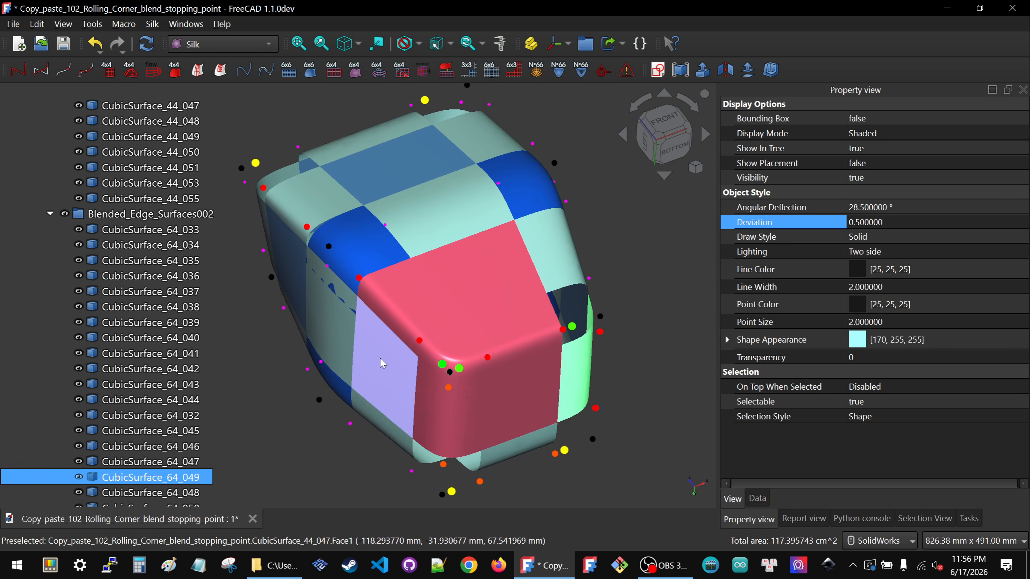
Inspect the pink corner close up and the open corner between CubicSurface_64_035 and CubicSurface_64_049, including a view of the rear and underside.
scroll(443, 352, up, 3)
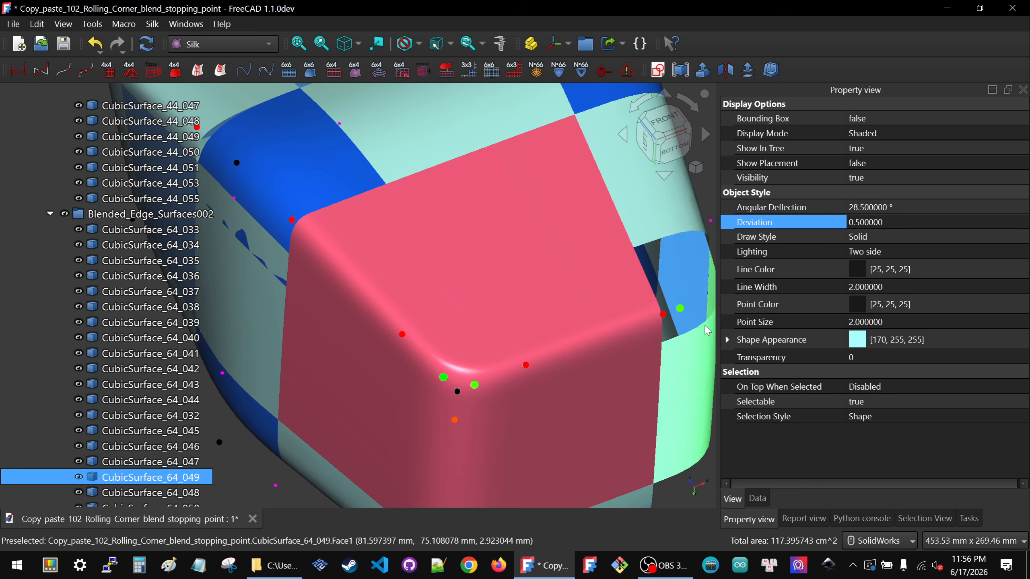
middle_drag(683, 361, 659, 364)
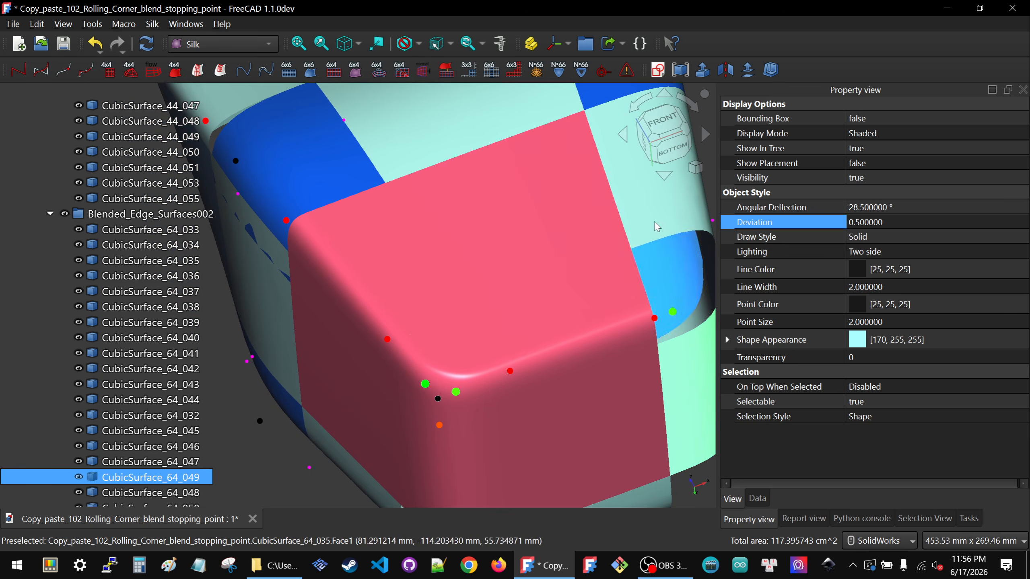
scroll(557, 259, down, 5)
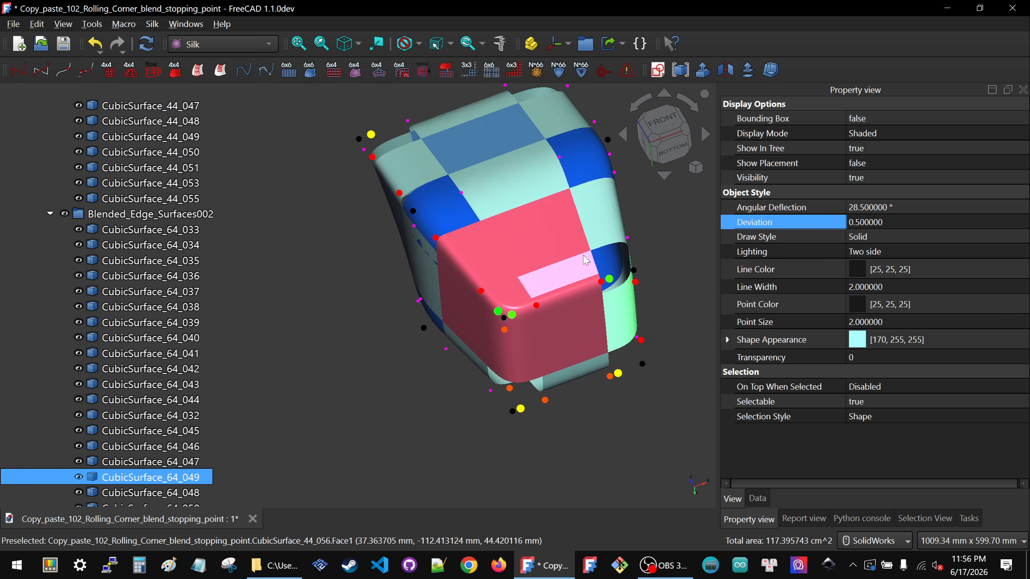
scroll(557, 259, up, 3)
middle_drag(568, 212, 591, 206)
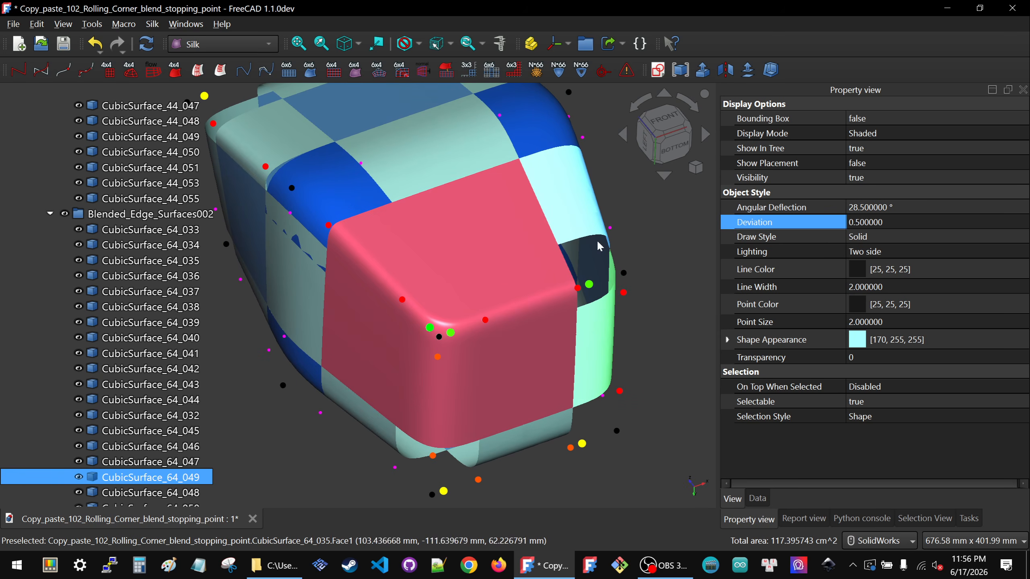
scroll(645, 226, down, 3)
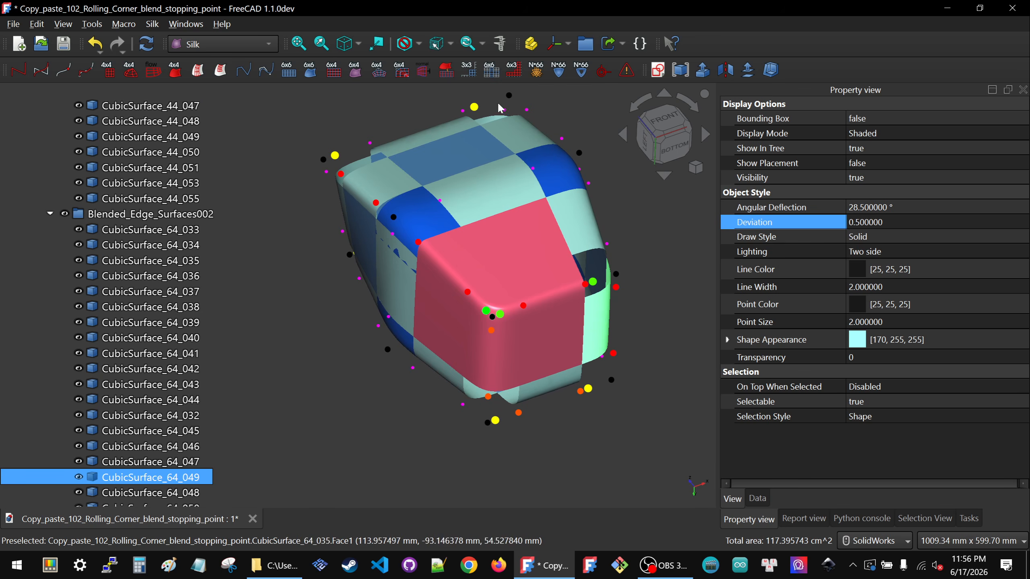
middle_drag(537, 285, 478, 142)
scroll(498, 240, down, 2)
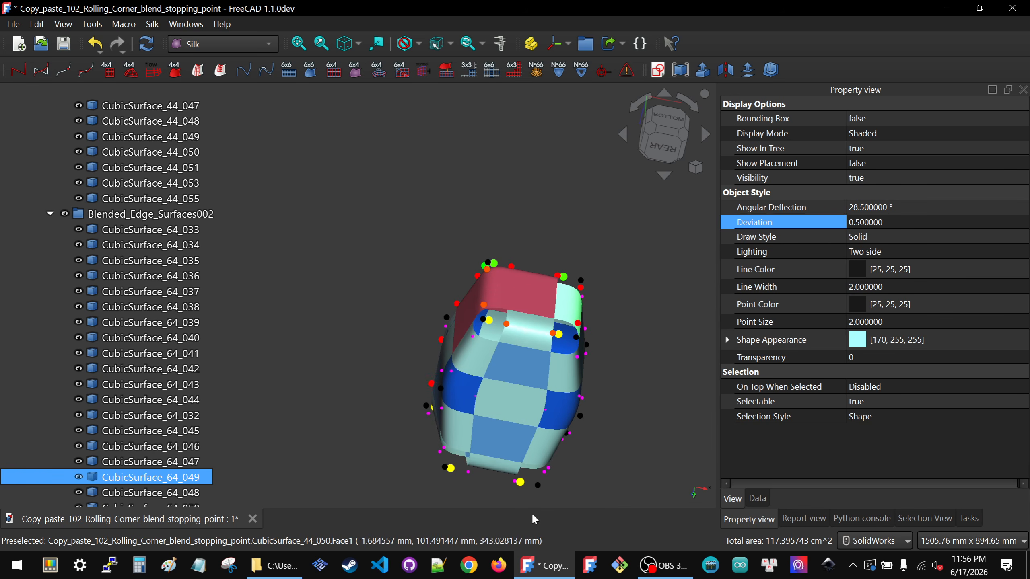
middle_drag(468, 290, 522, 446)
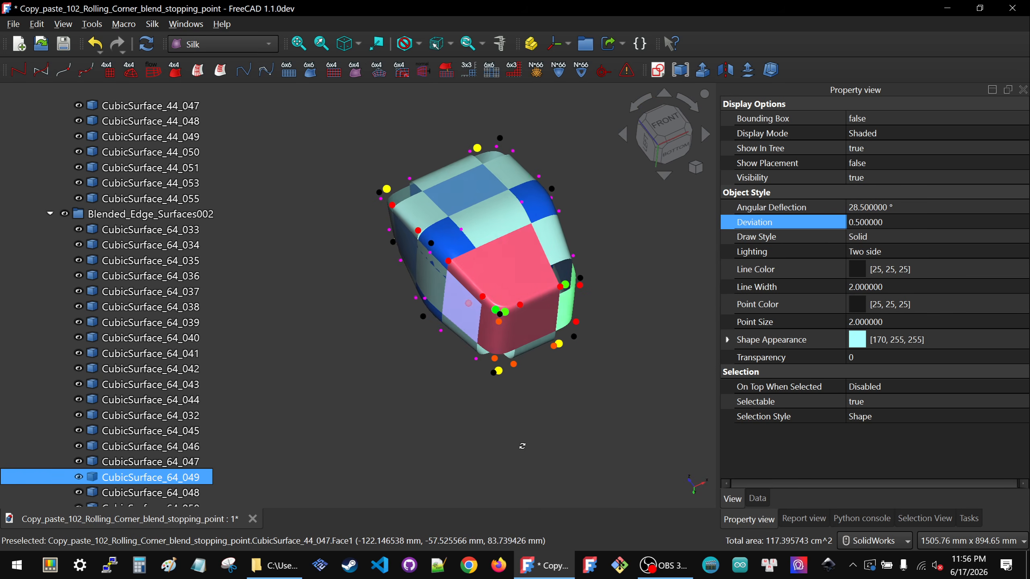
scroll(512, 223, up, 2)
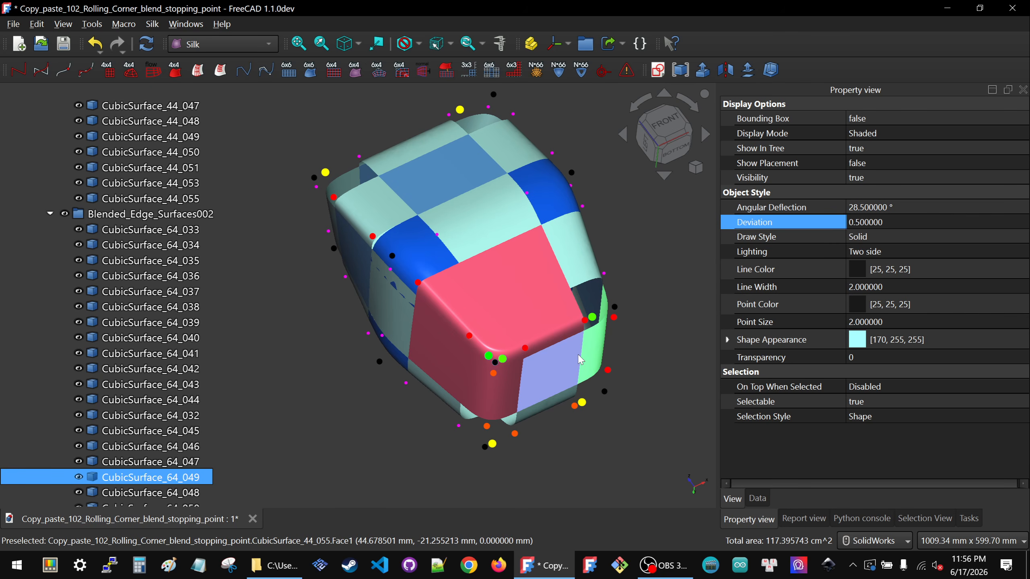
scroll(639, 292, up, 1)
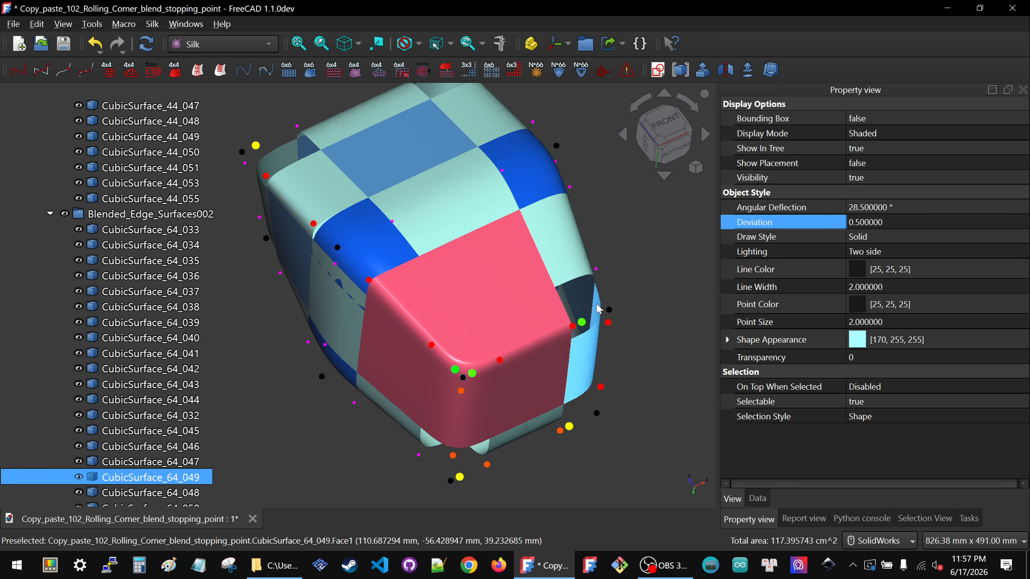
scroll(599, 308, down, 2)
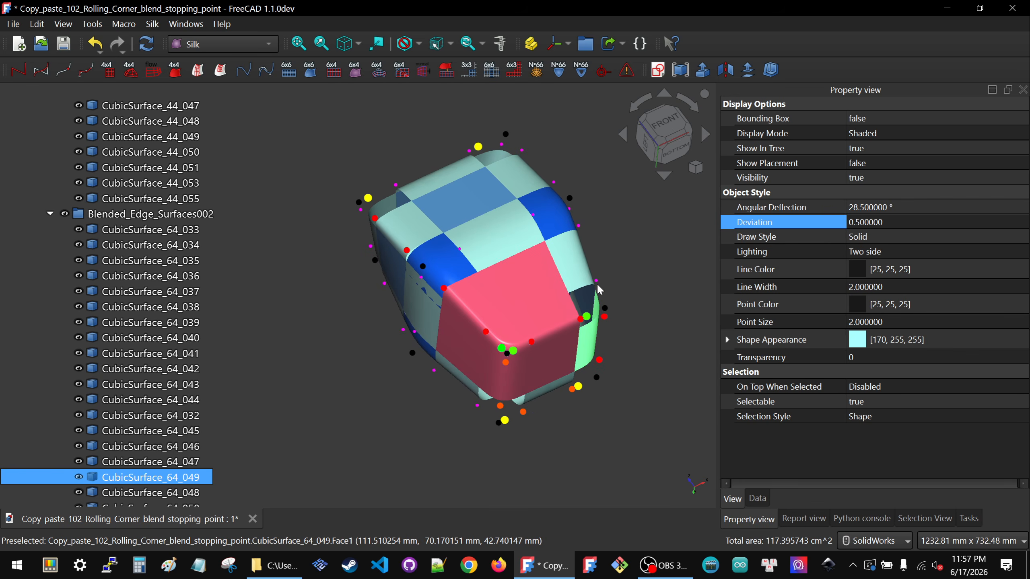
scroll(599, 289, up, 1)
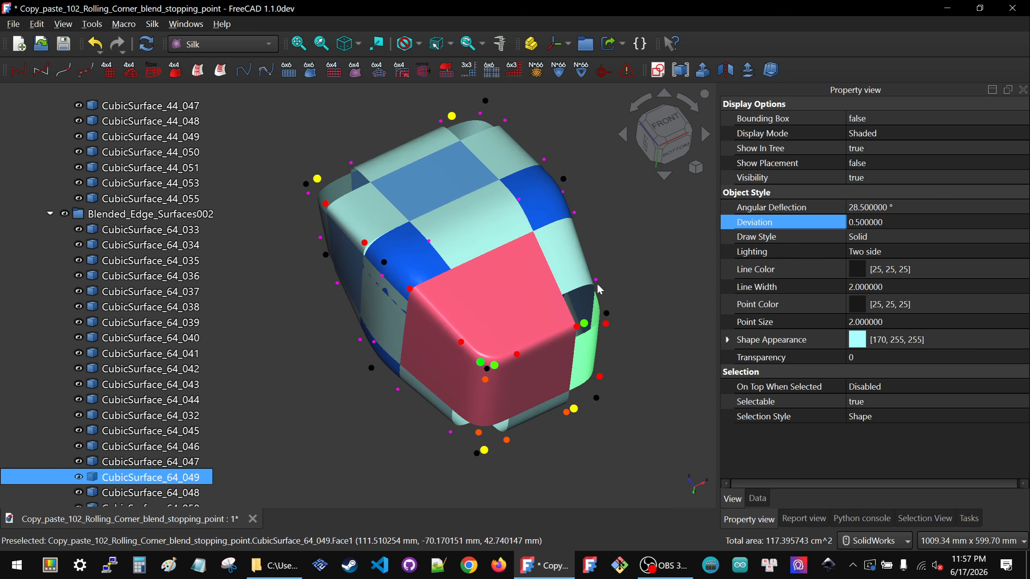